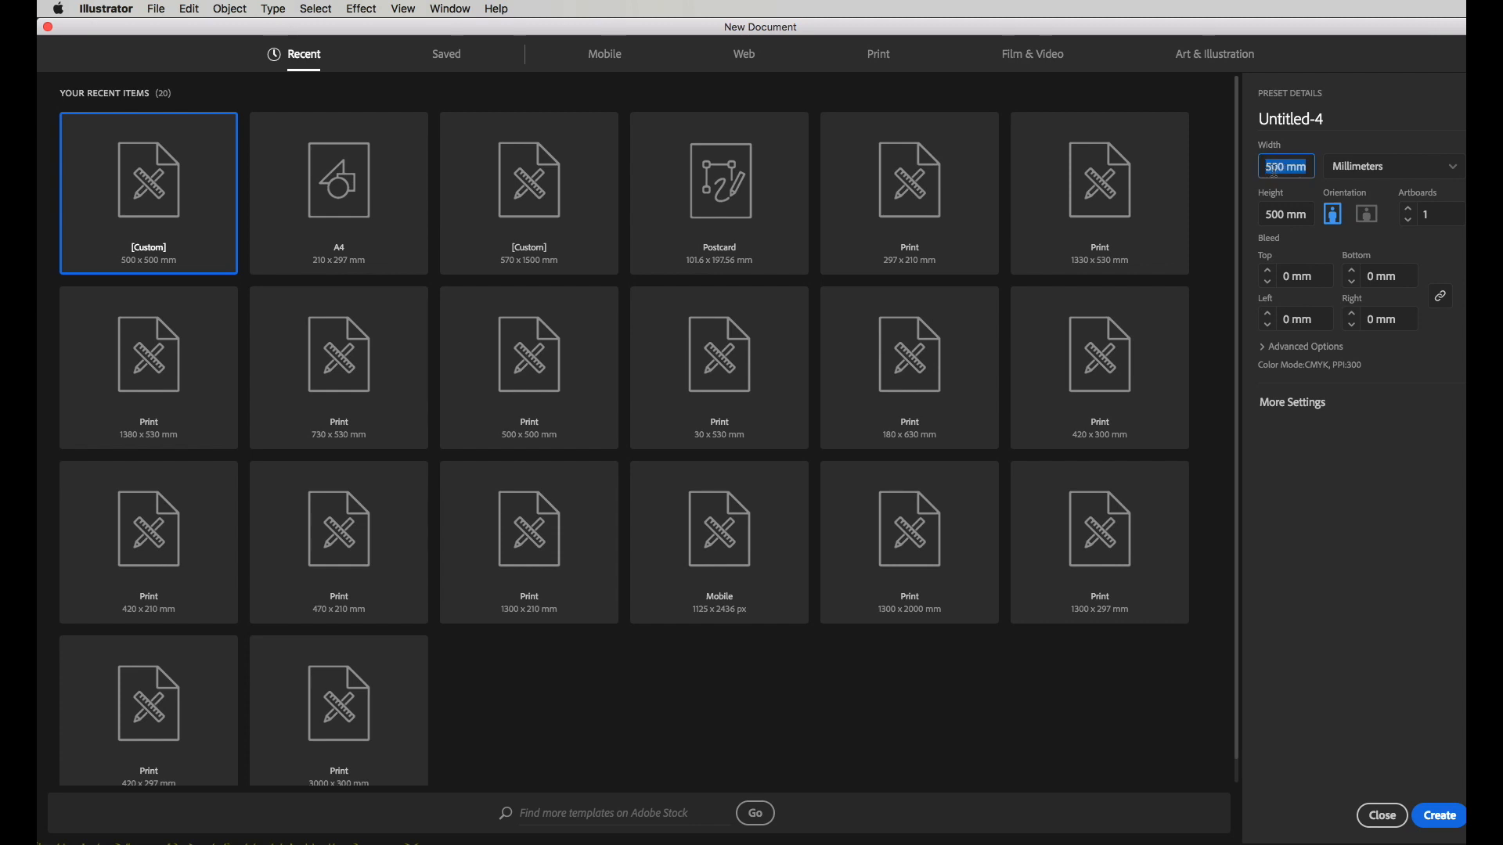
# Step: Create a new 500 x 500 mm document named Illustrator Shirt Graphic
pyautogui.press('Tab')
pyautogui.click(1289, 121)
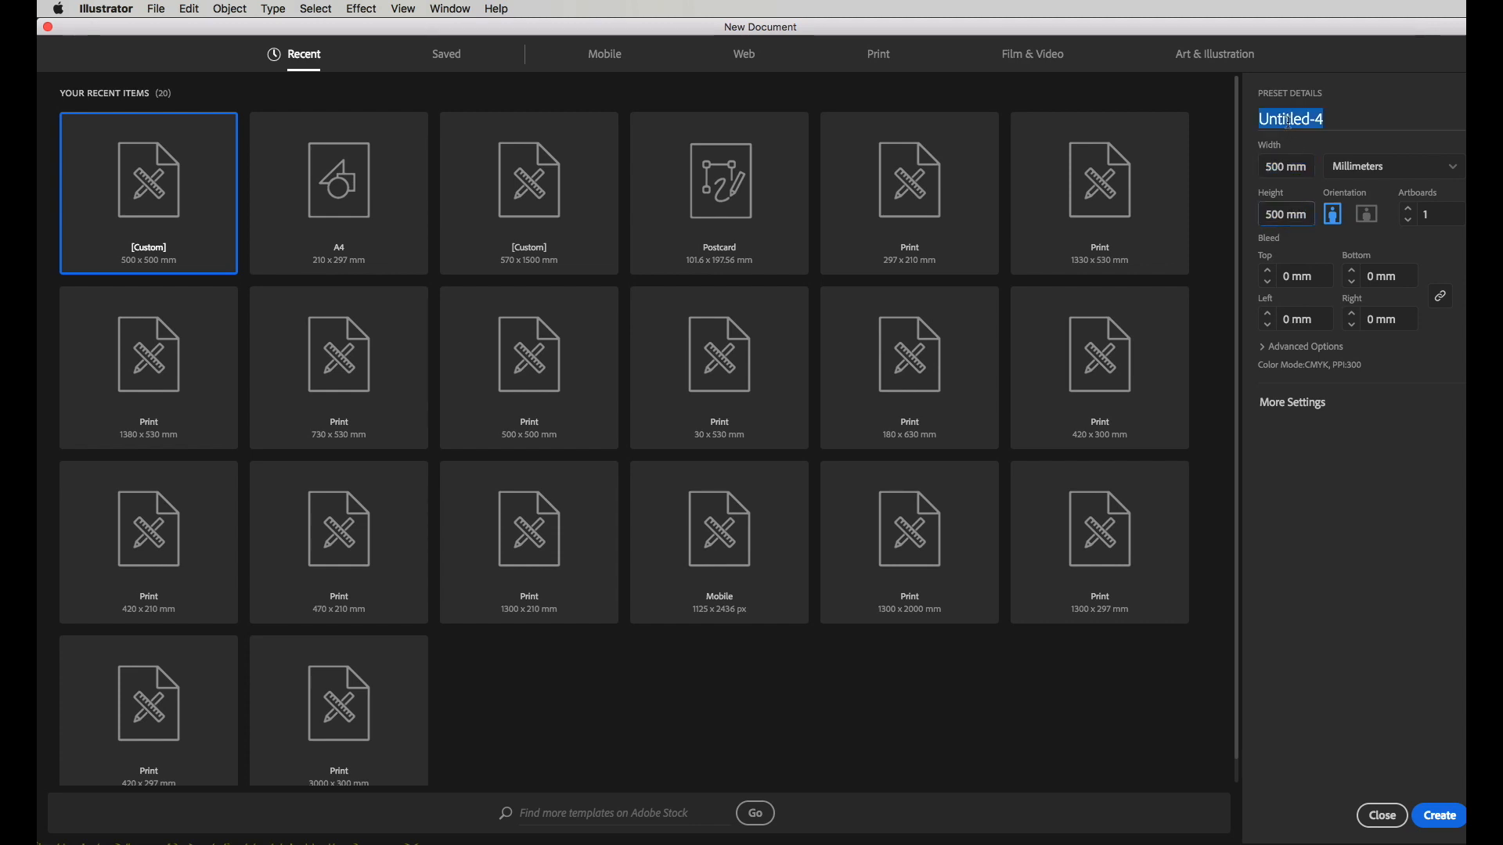
pyautogui.write('Illustrato')
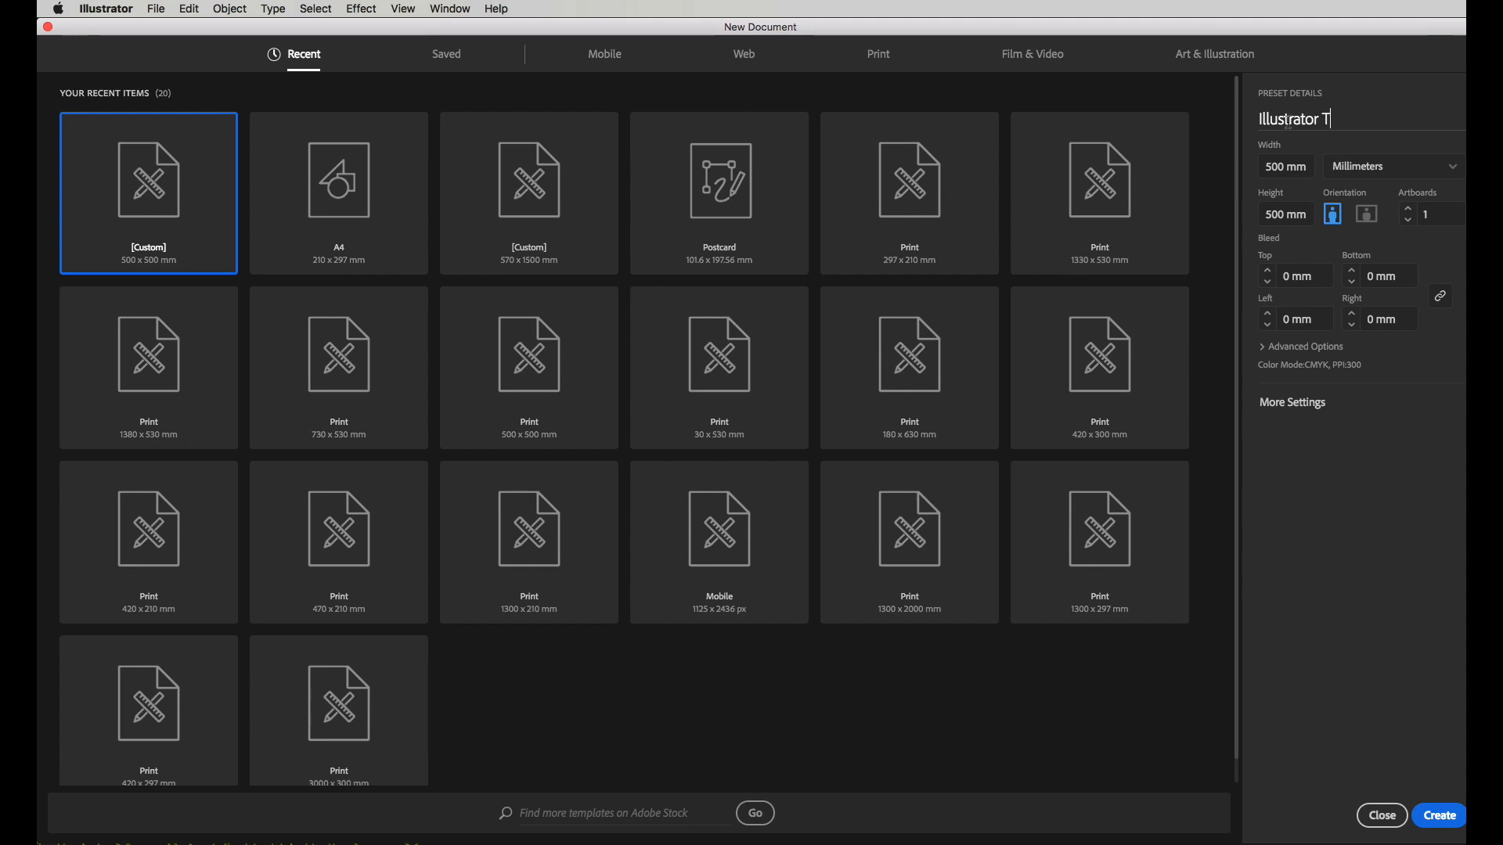
pyautogui.write('r Shirt Graphic')
pyautogui.click(1439, 815)
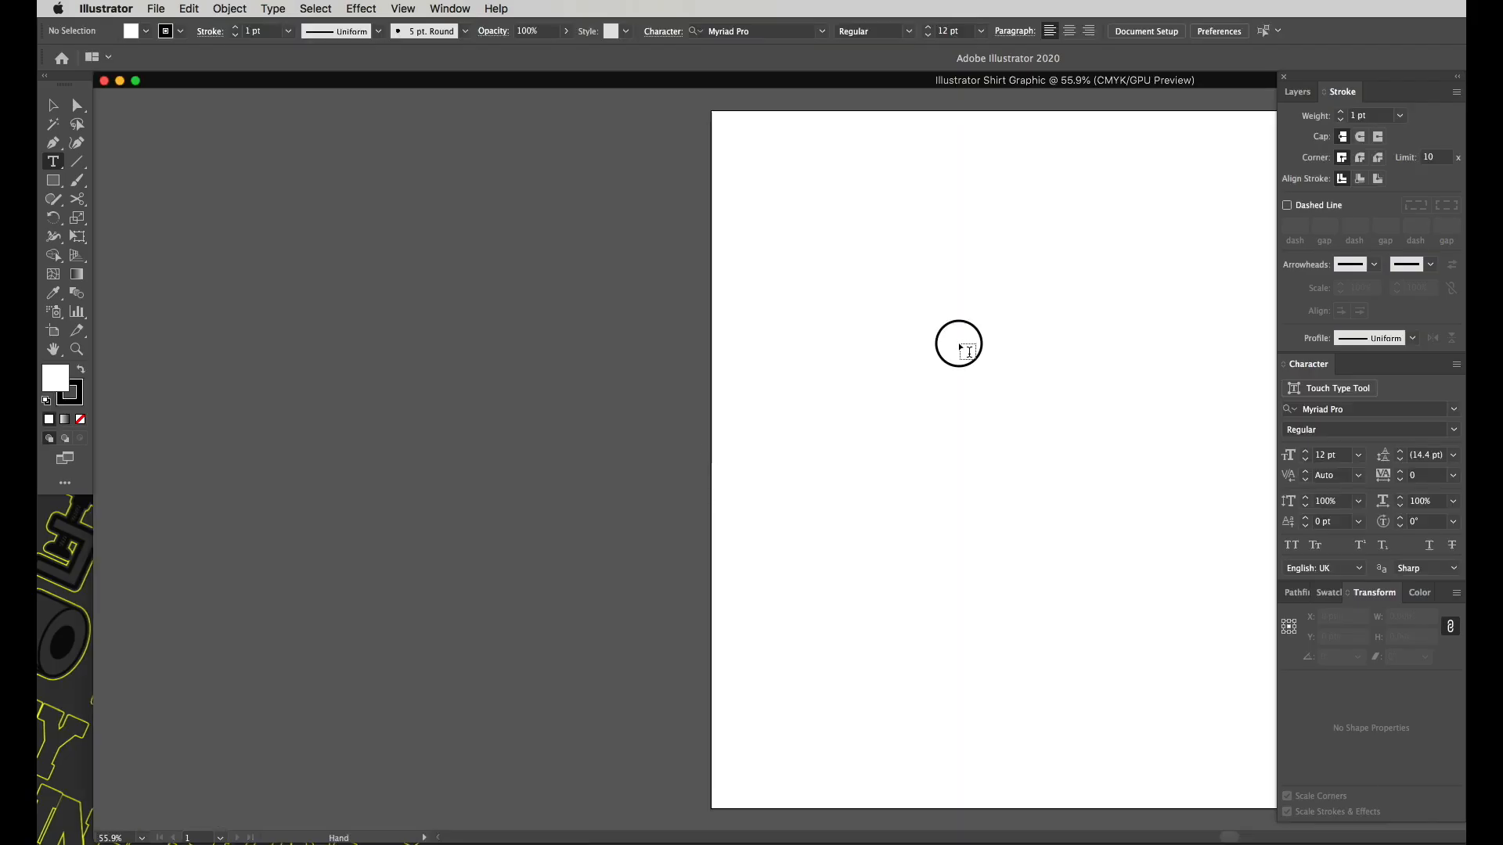
# Step: Show the rulers and place a horizontal guide at about 250 mm and a vertical guide at about 257 mm, crossing near the artboard's centre
pyautogui.moveTo(960, 345); pyautogui.dragTo(604, 387)
pyautogui.moveTo(673, 366); pyautogui.dragTo(692, 352)
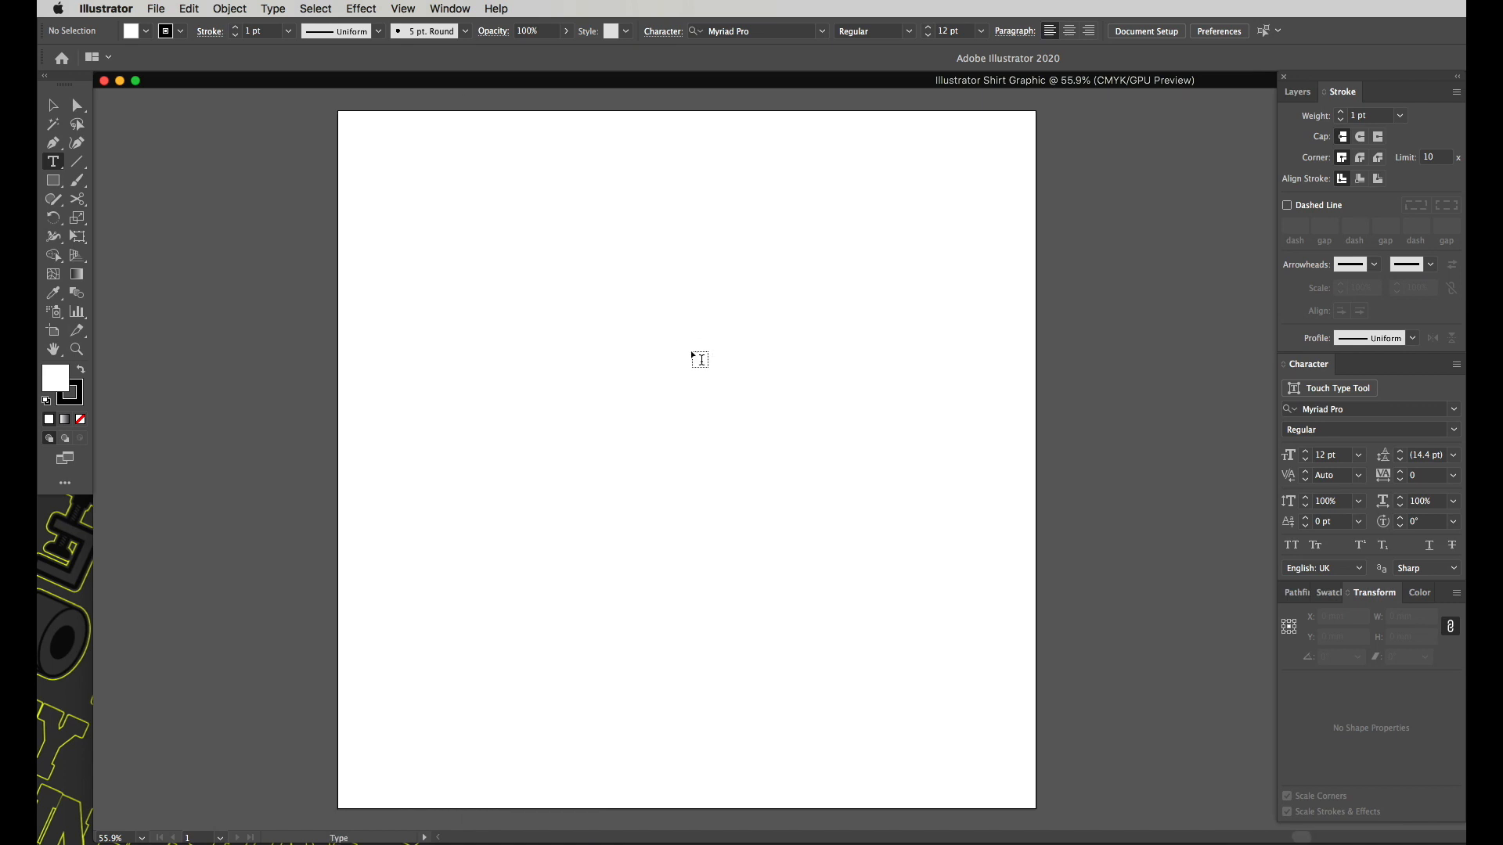
pyautogui.press('super+r')
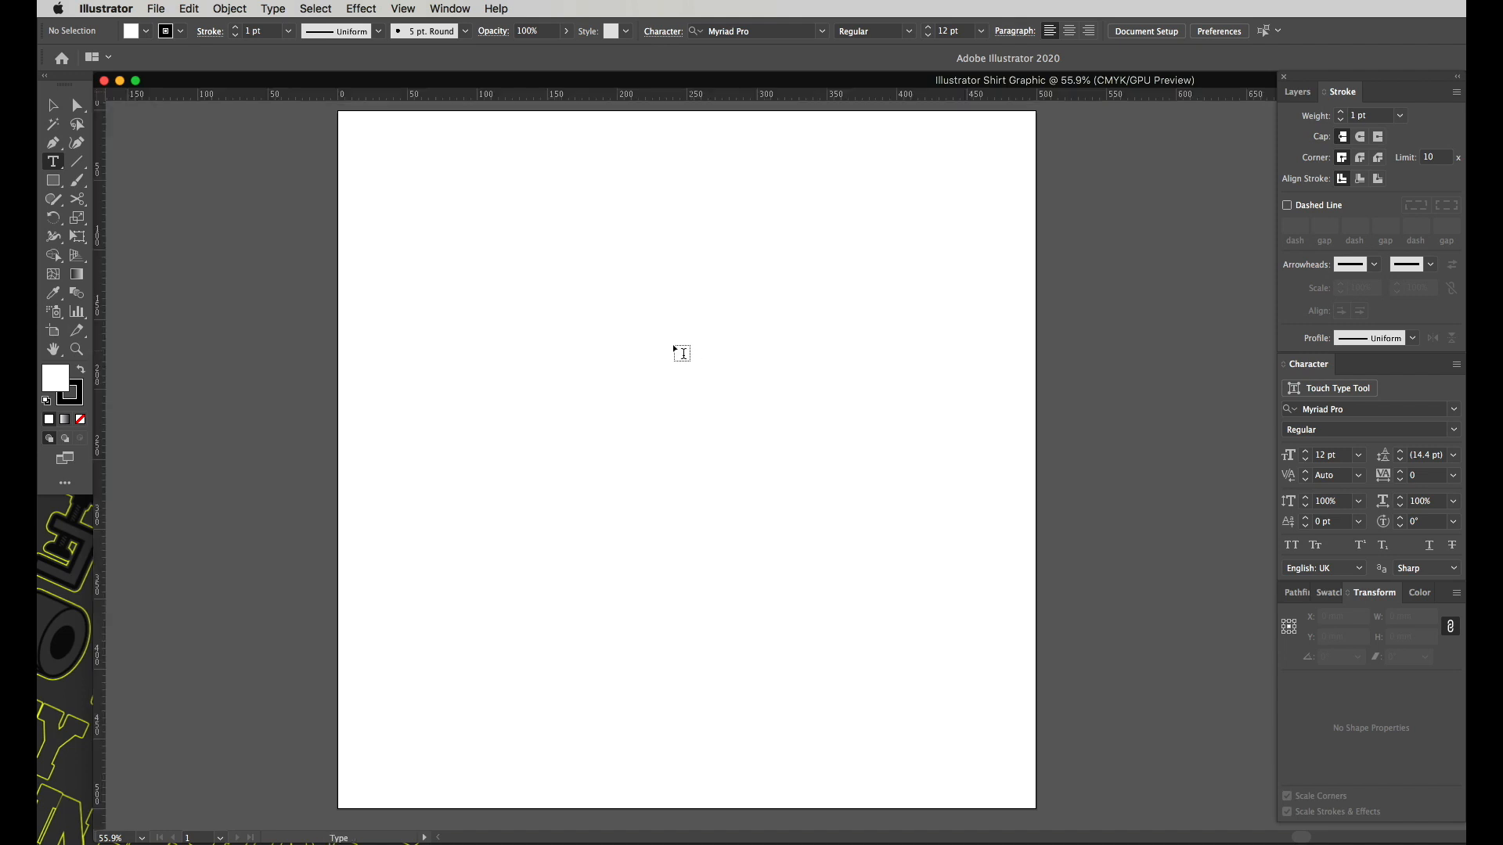
pyautogui.click(403, 8)
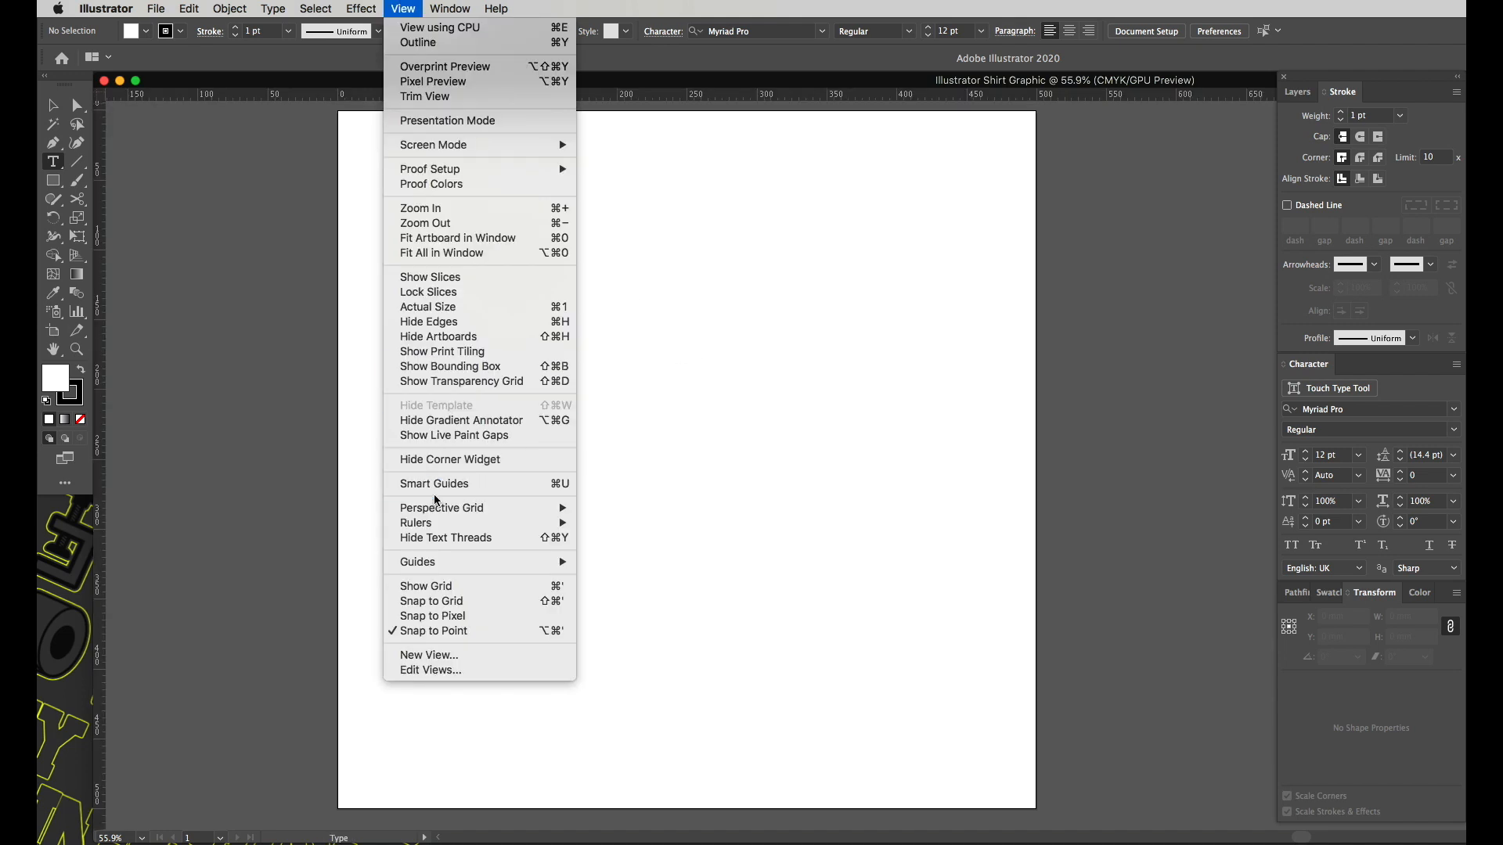
pyautogui.moveTo(428, 521)
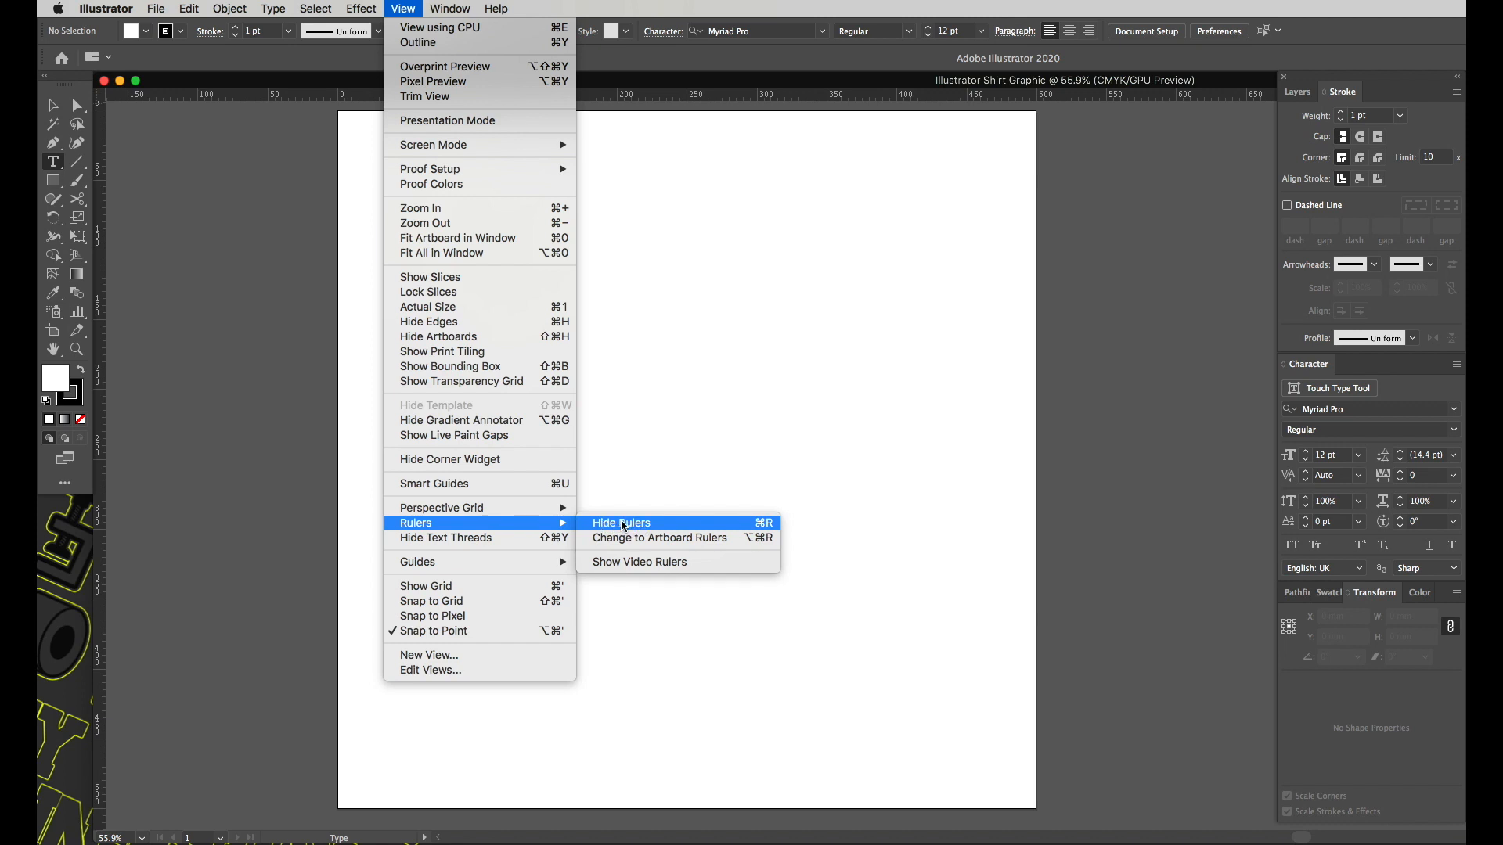
pyautogui.click(801, 258)
pyautogui.moveTo(717, 94); pyautogui.dragTo(697, 460)
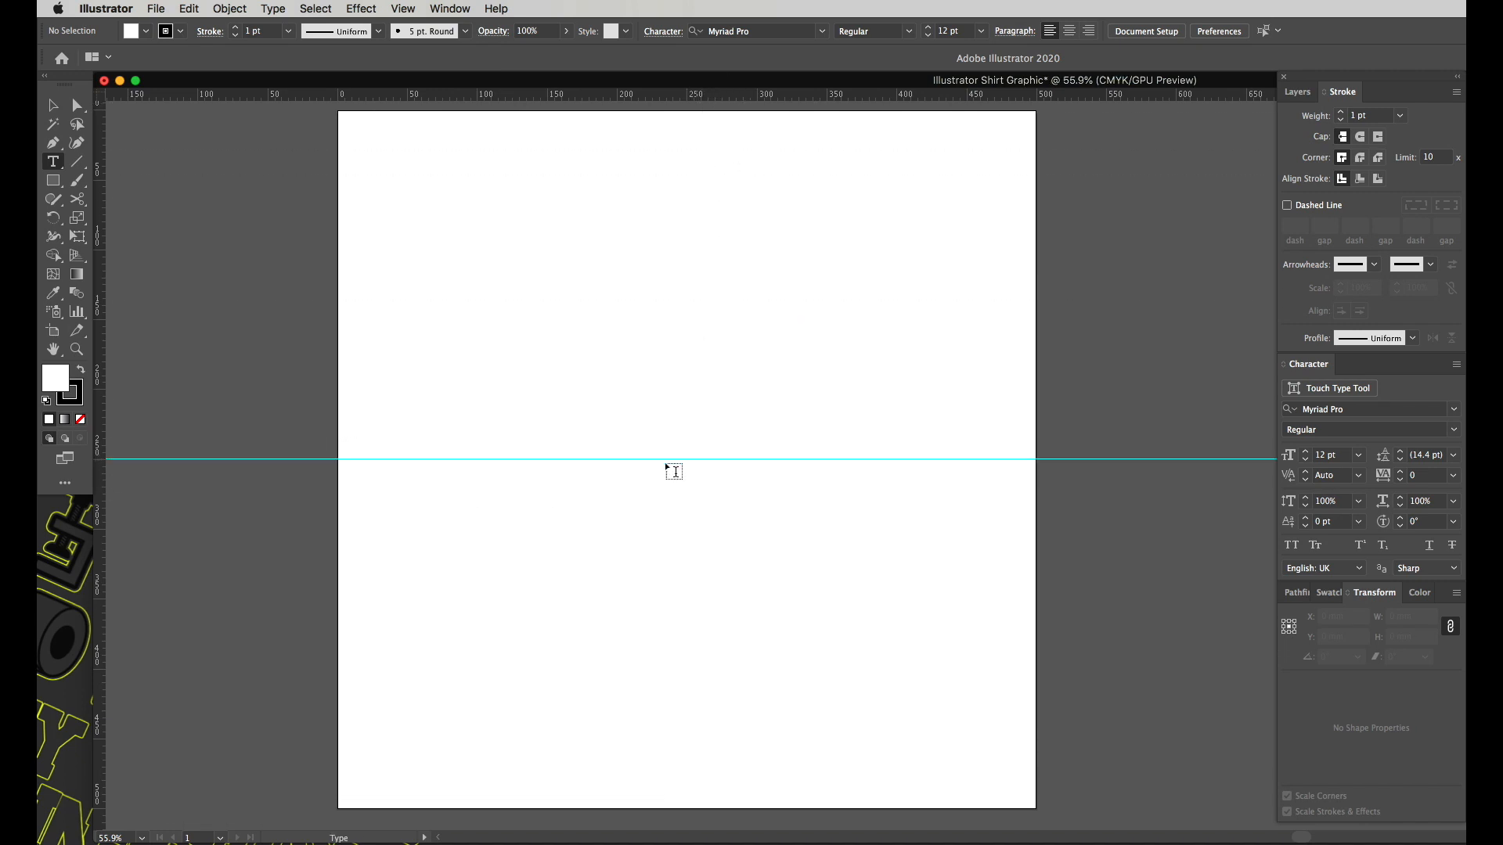
pyautogui.moveTo(104, 435); pyautogui.dragTo(698, 487)
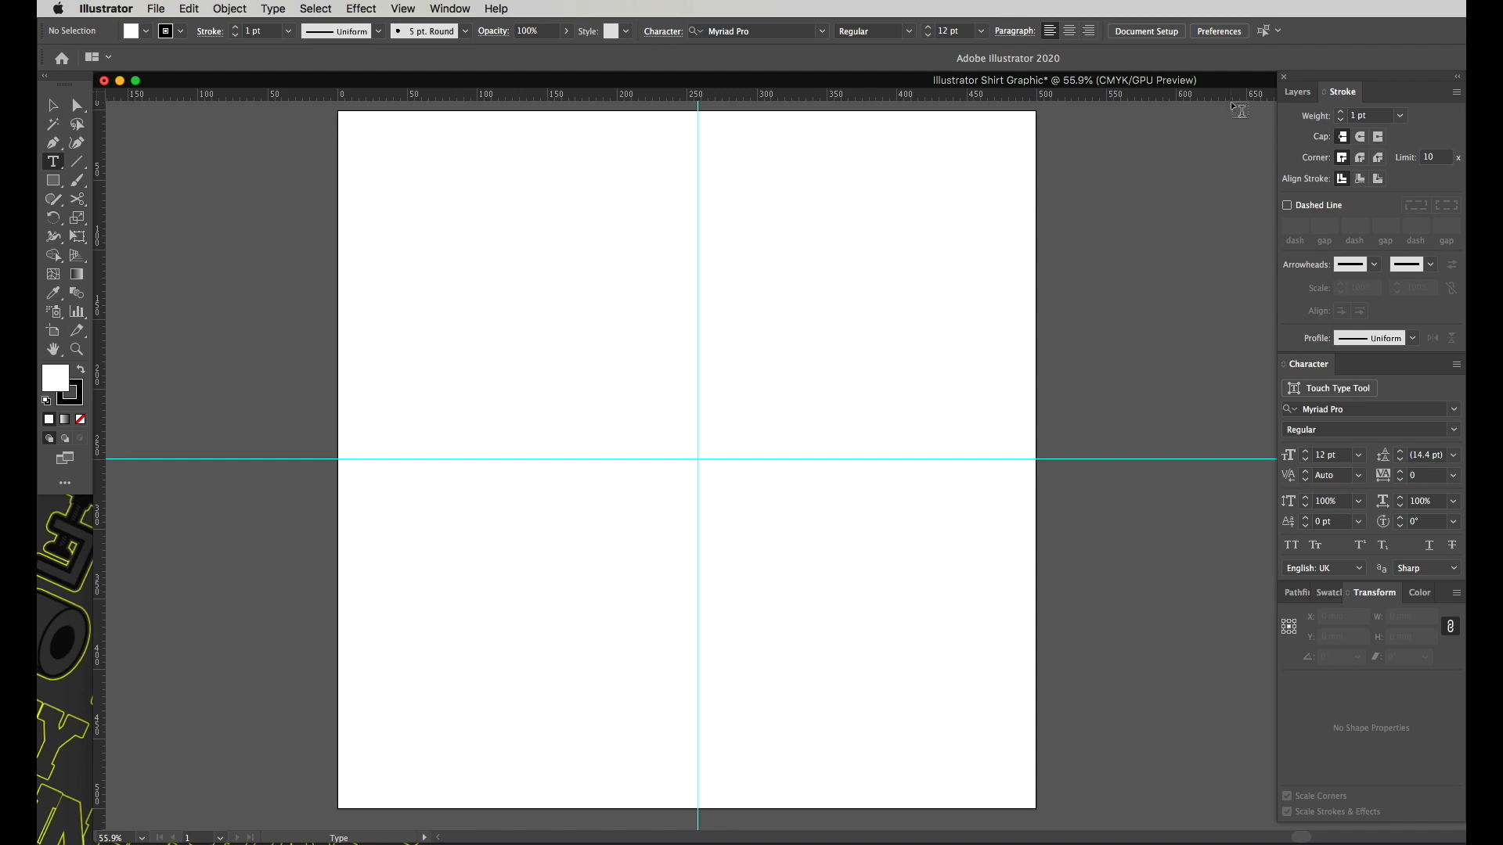
# Step: Bring the layer list into view and draw a circle about 271 mm in diameter centred on the guides' intersection
pyautogui.click(1299, 99)
pyautogui.moveTo(1322, 82); pyautogui.dragTo(1268, 84)
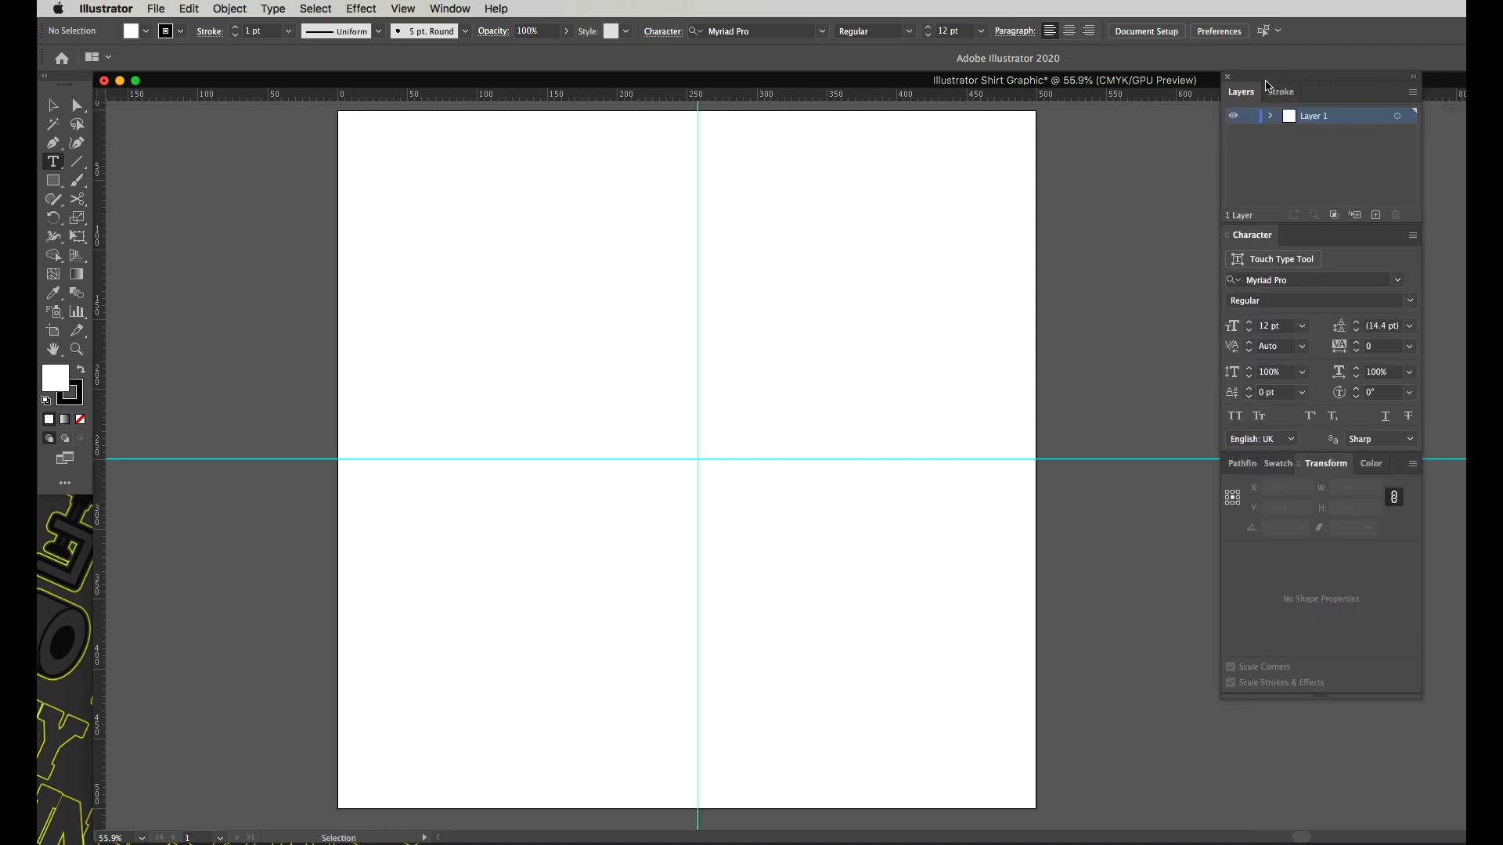
pyautogui.press('l')
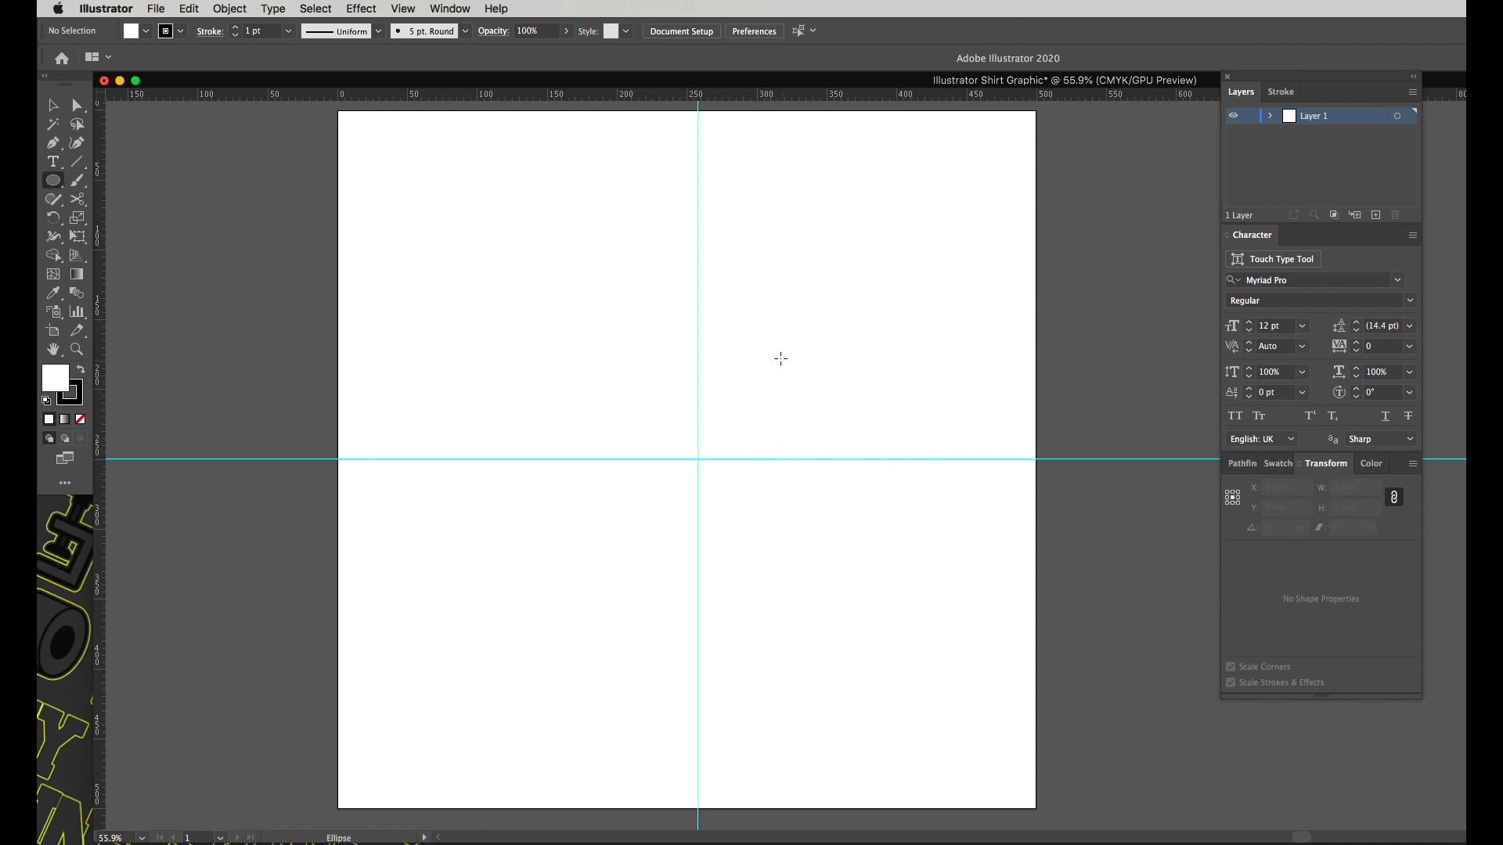
pyautogui.click(57, 187)
pyautogui.moveTo(697, 459); pyautogui.dragTo(870, 648)
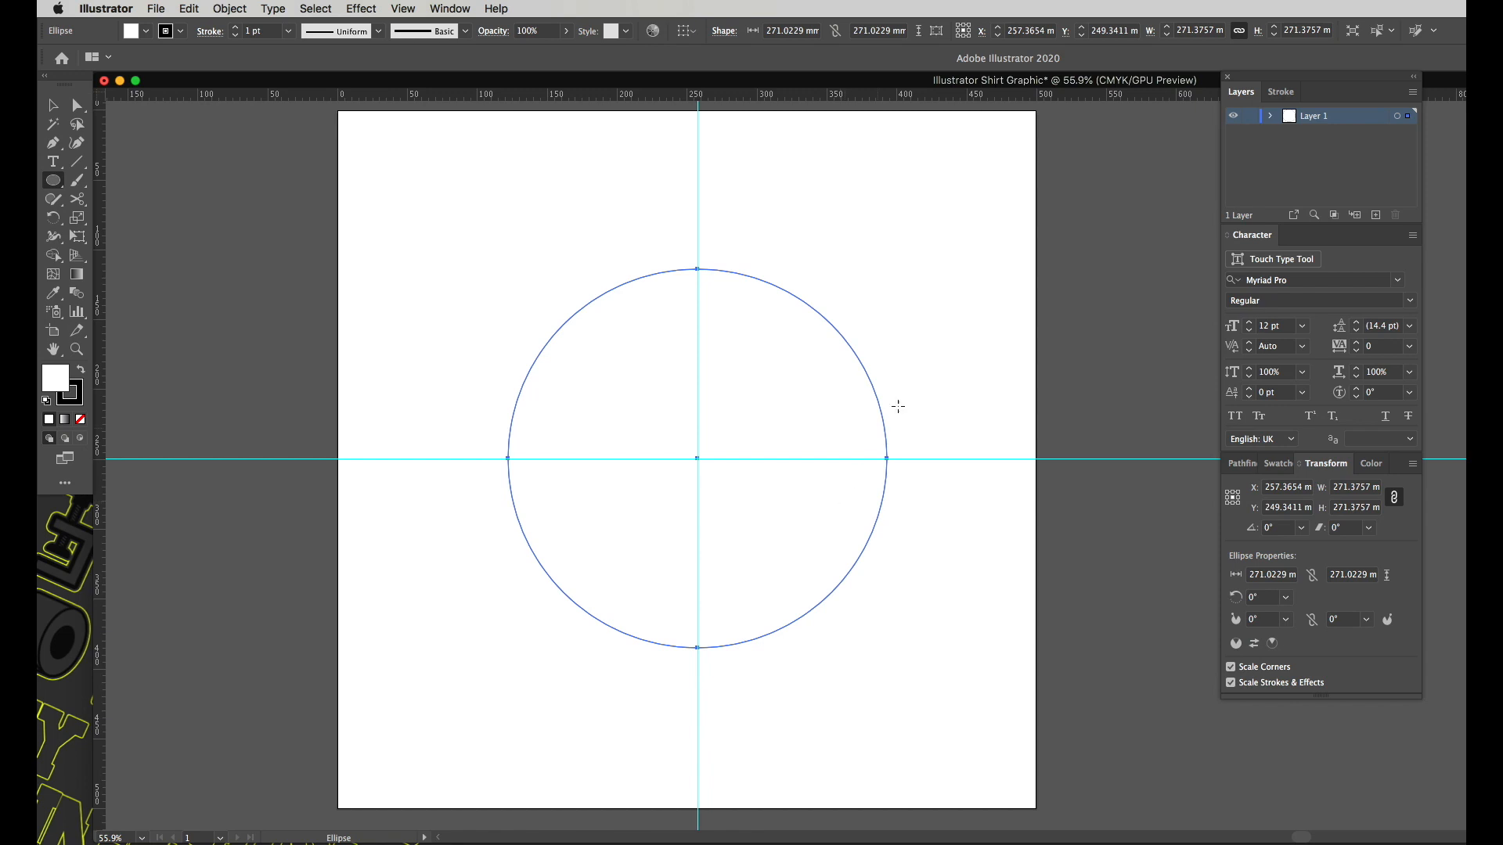
# Step: Rename the layer containing the circle to Circle
pyautogui.doubleClick(1312, 117)
pyautogui.write('Cir')
pyautogui.press('Return')
pyautogui.doubleClick(1311, 125)
pyautogui.write('C')
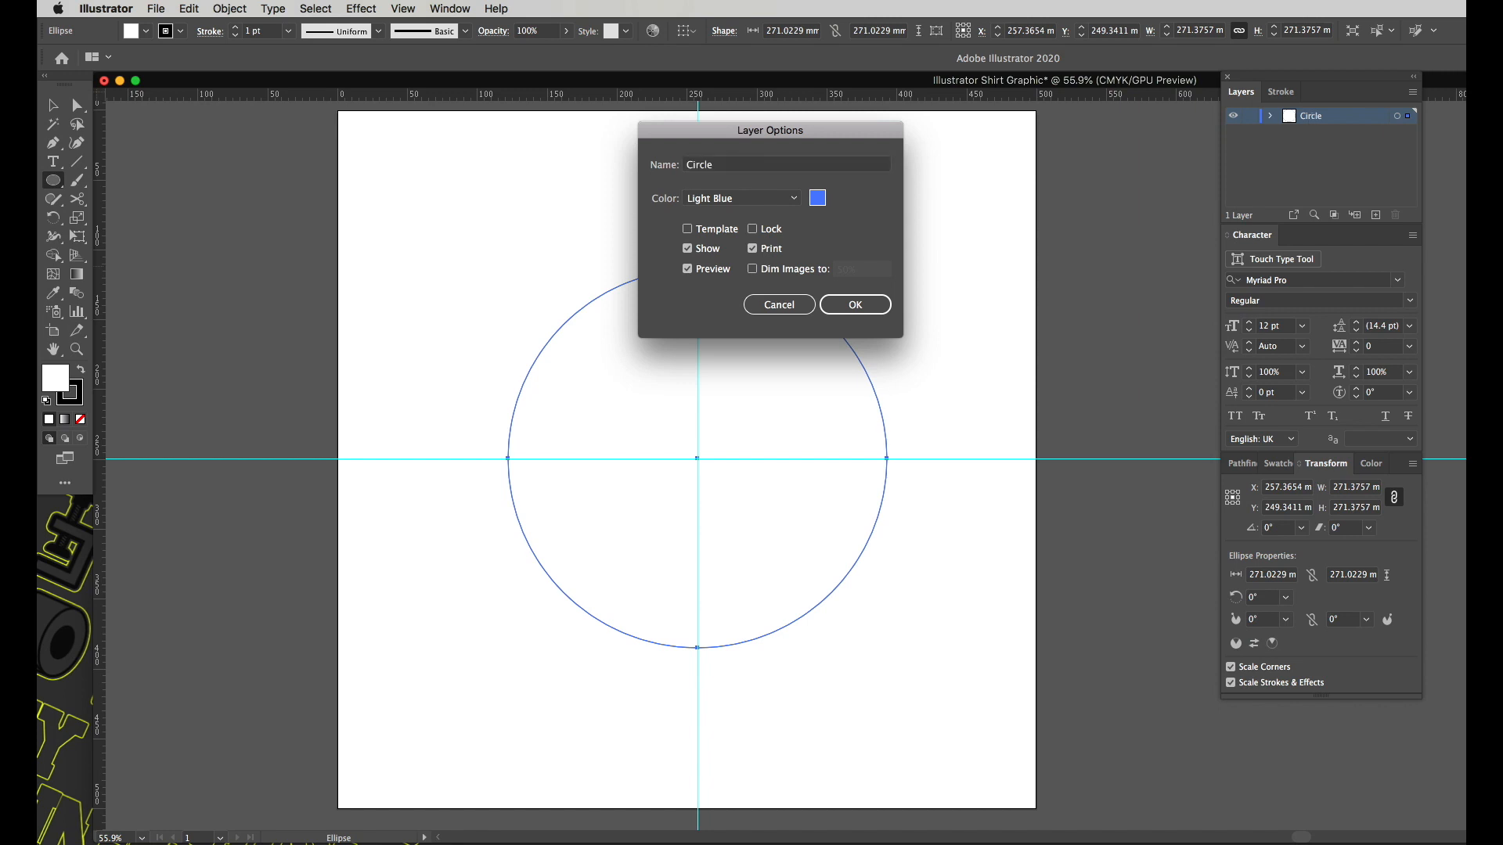
pyautogui.press('Return')
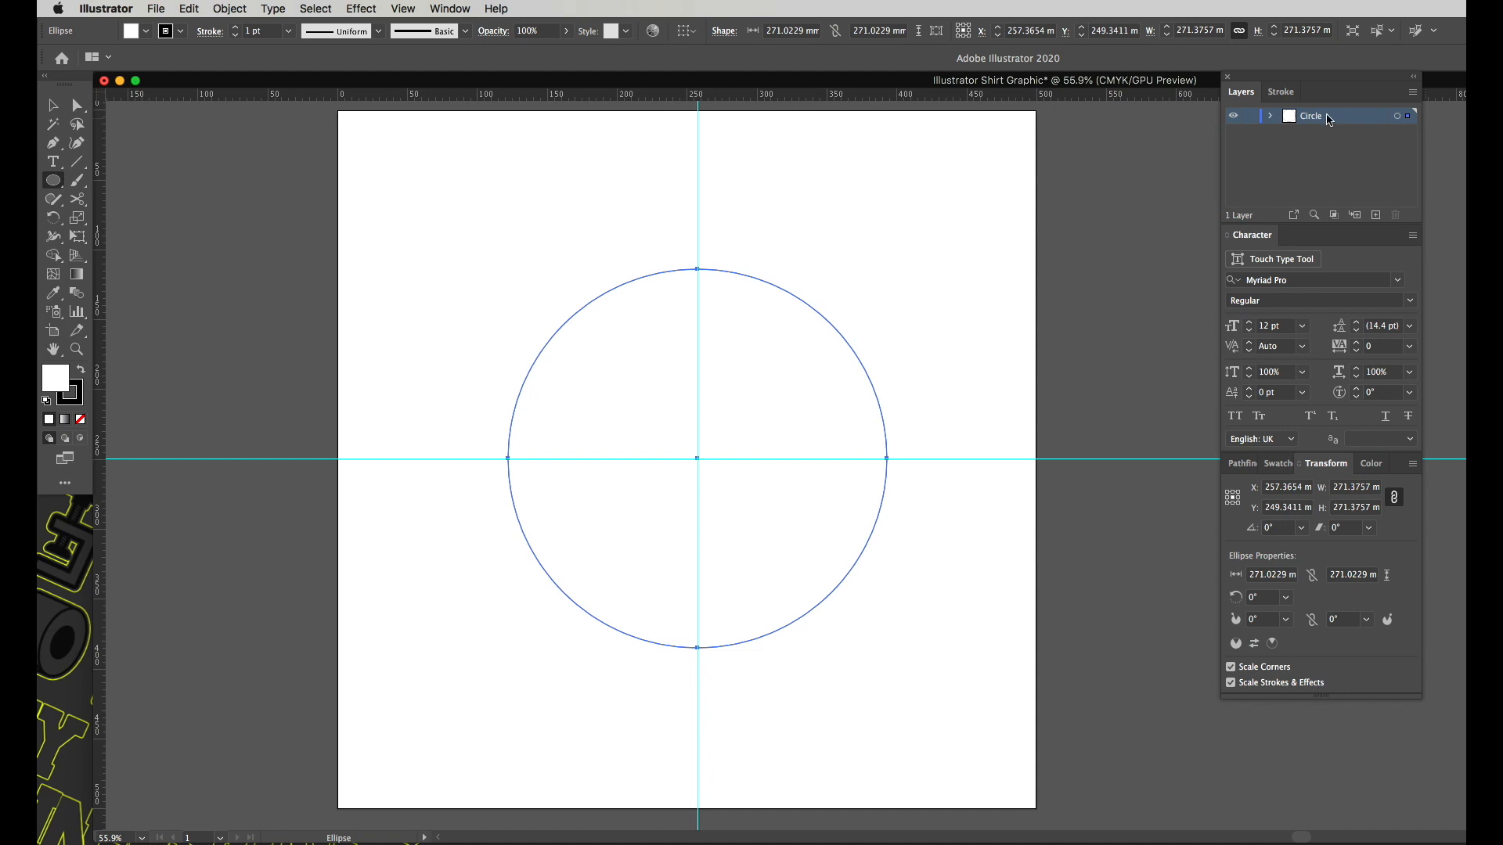
# Step: Duplicate the Circle layer, hide the copy and make the original layer active
pyautogui.moveTo(1328, 118); pyautogui.dragTo(1377, 216)
pyautogui.click(1233, 117)
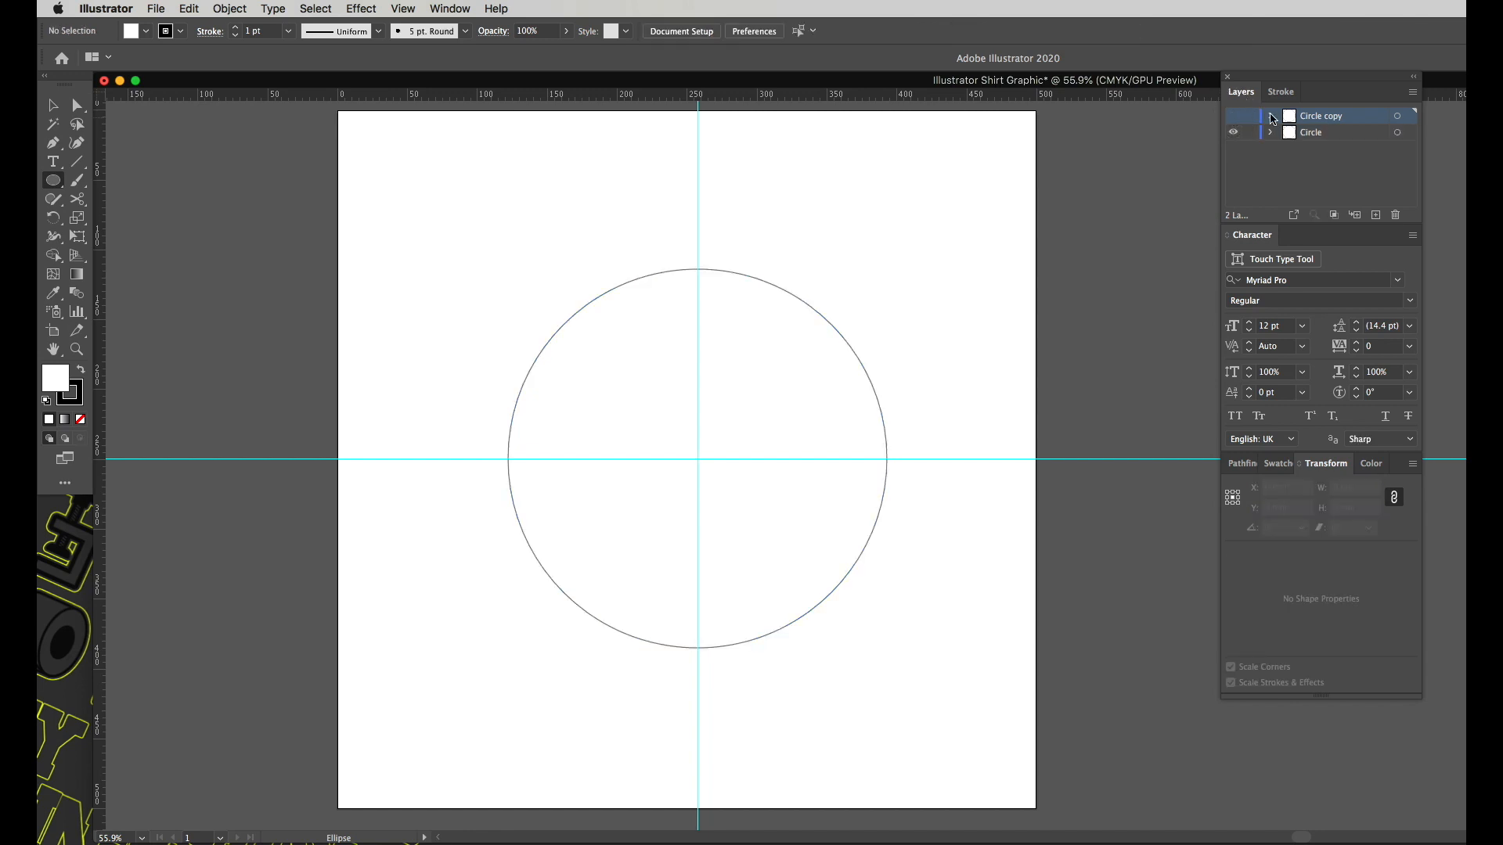
pyautogui.click(1318, 135)
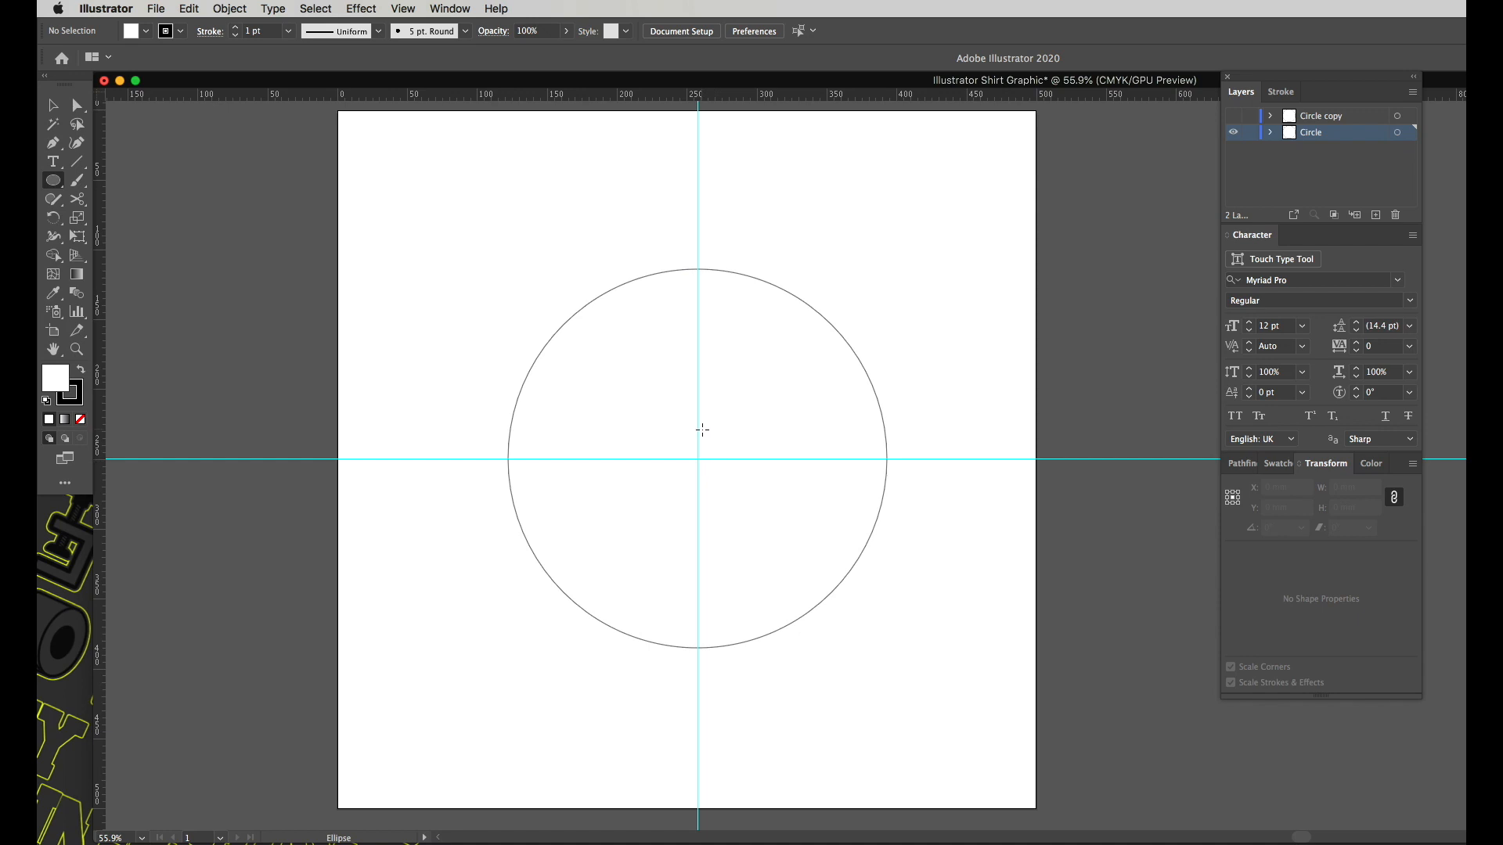
# Step: Turn the circle into a type path with the Type on a Path tool and enter the text KEEP ON
pyautogui.hscroll(-10, 702, 429)
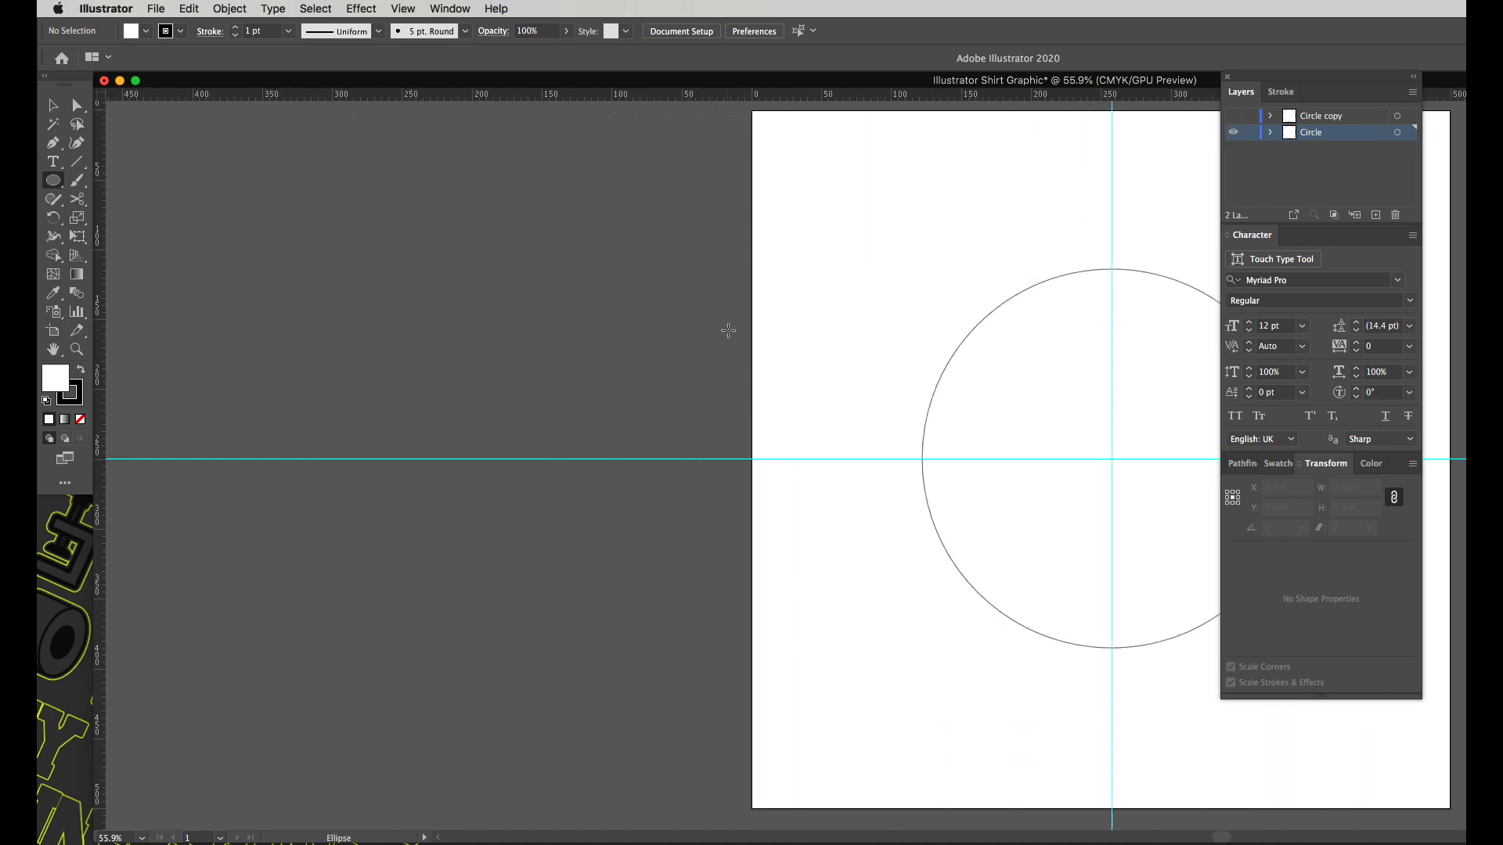
pyautogui.hscroll(10, 1023, 406)
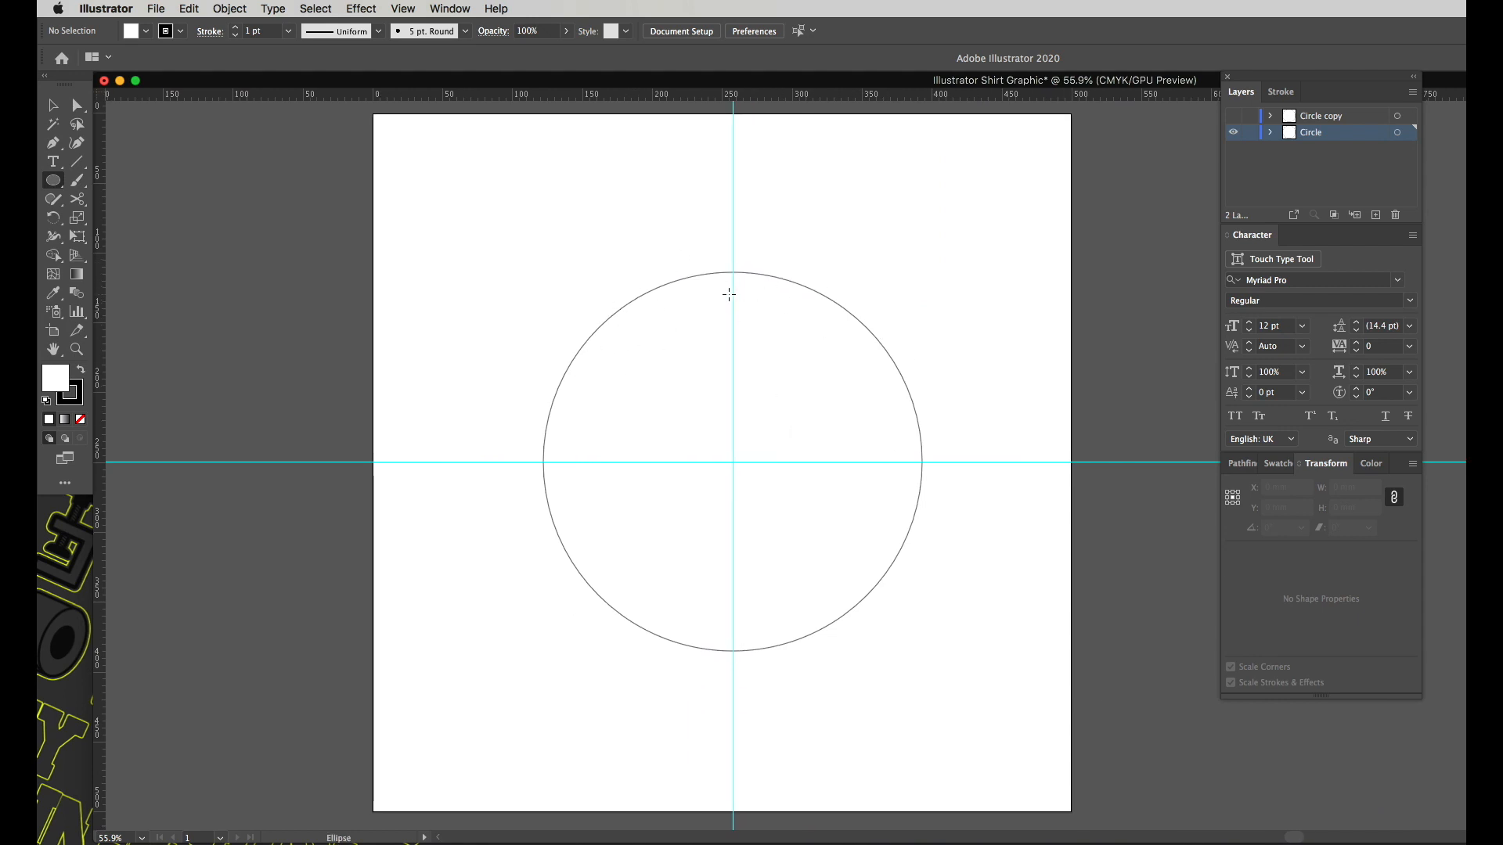
pyautogui.click(55, 167)
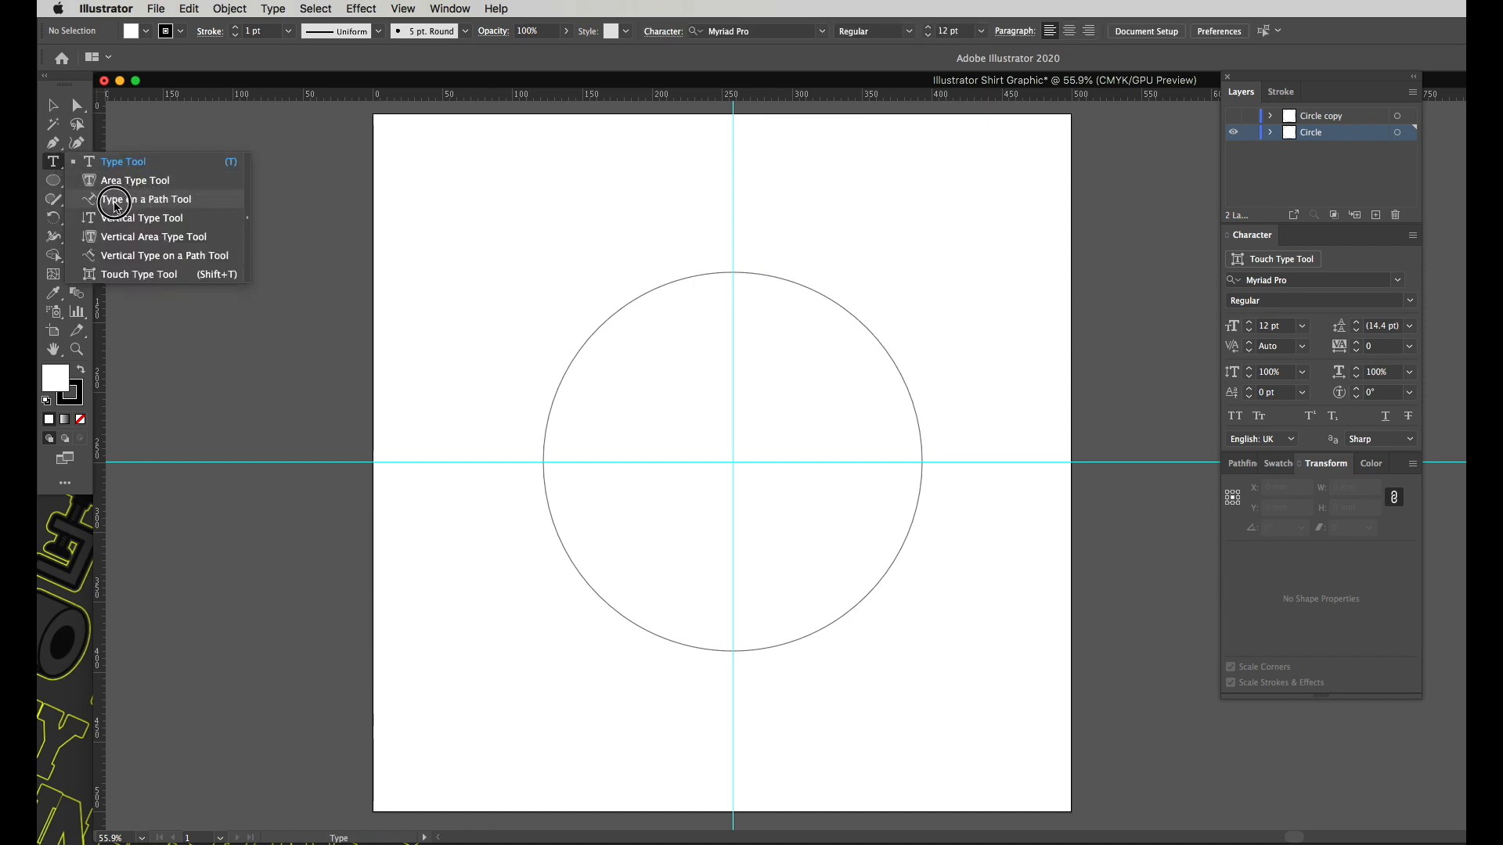
pyautogui.click(179, 205)
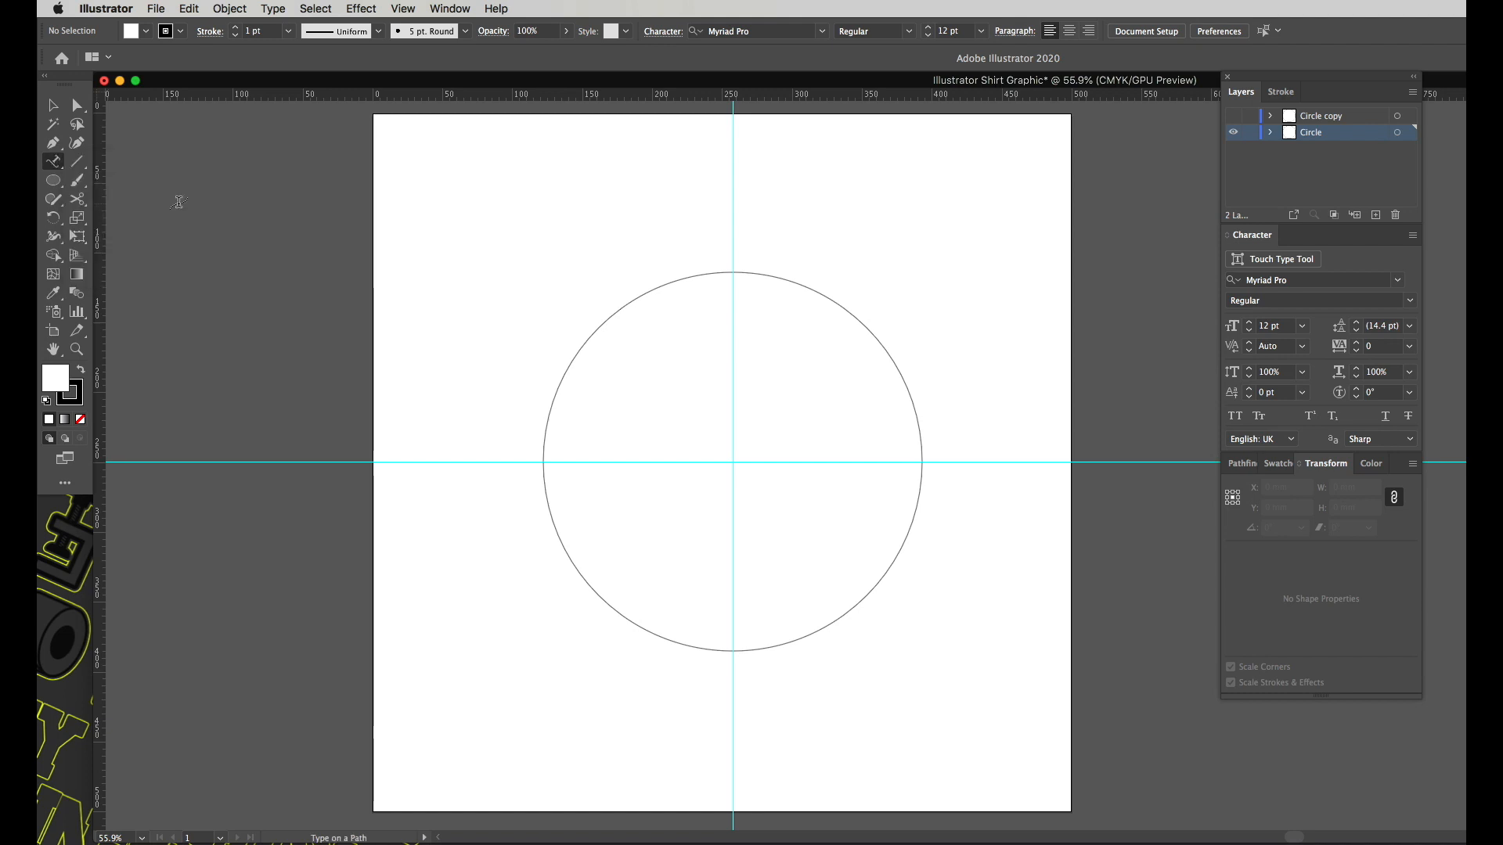
pyautogui.click(579, 352)
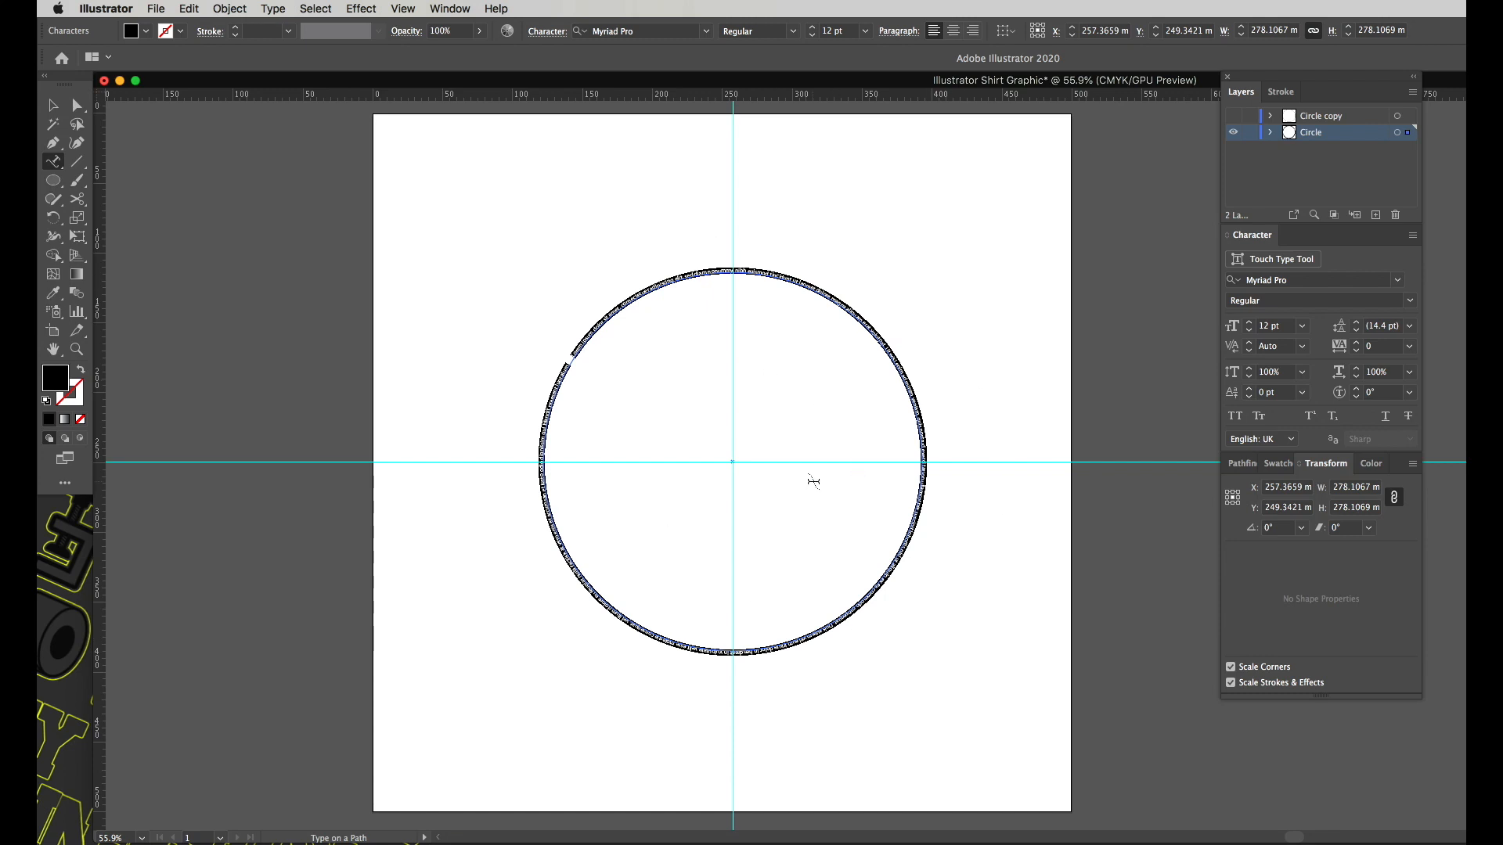
pyautogui.write('KEEP ON')
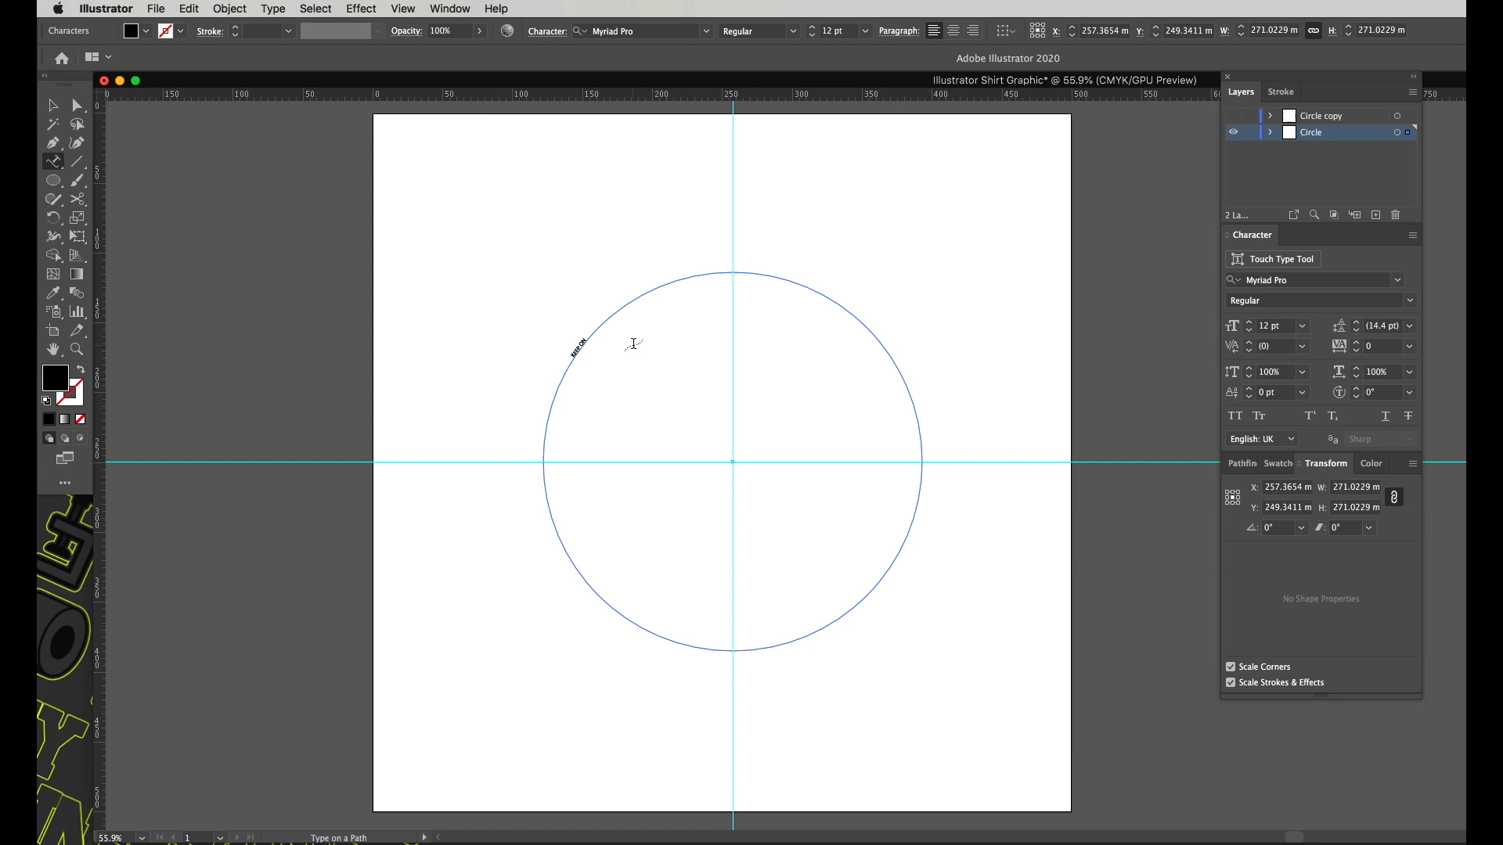
# Step: Center-align the KEEP ON text and move its path brackets to the horizontal guide on both sides, so it sits at the circle's top
pyautogui.press('super+a')
pyautogui.click(958, 34)
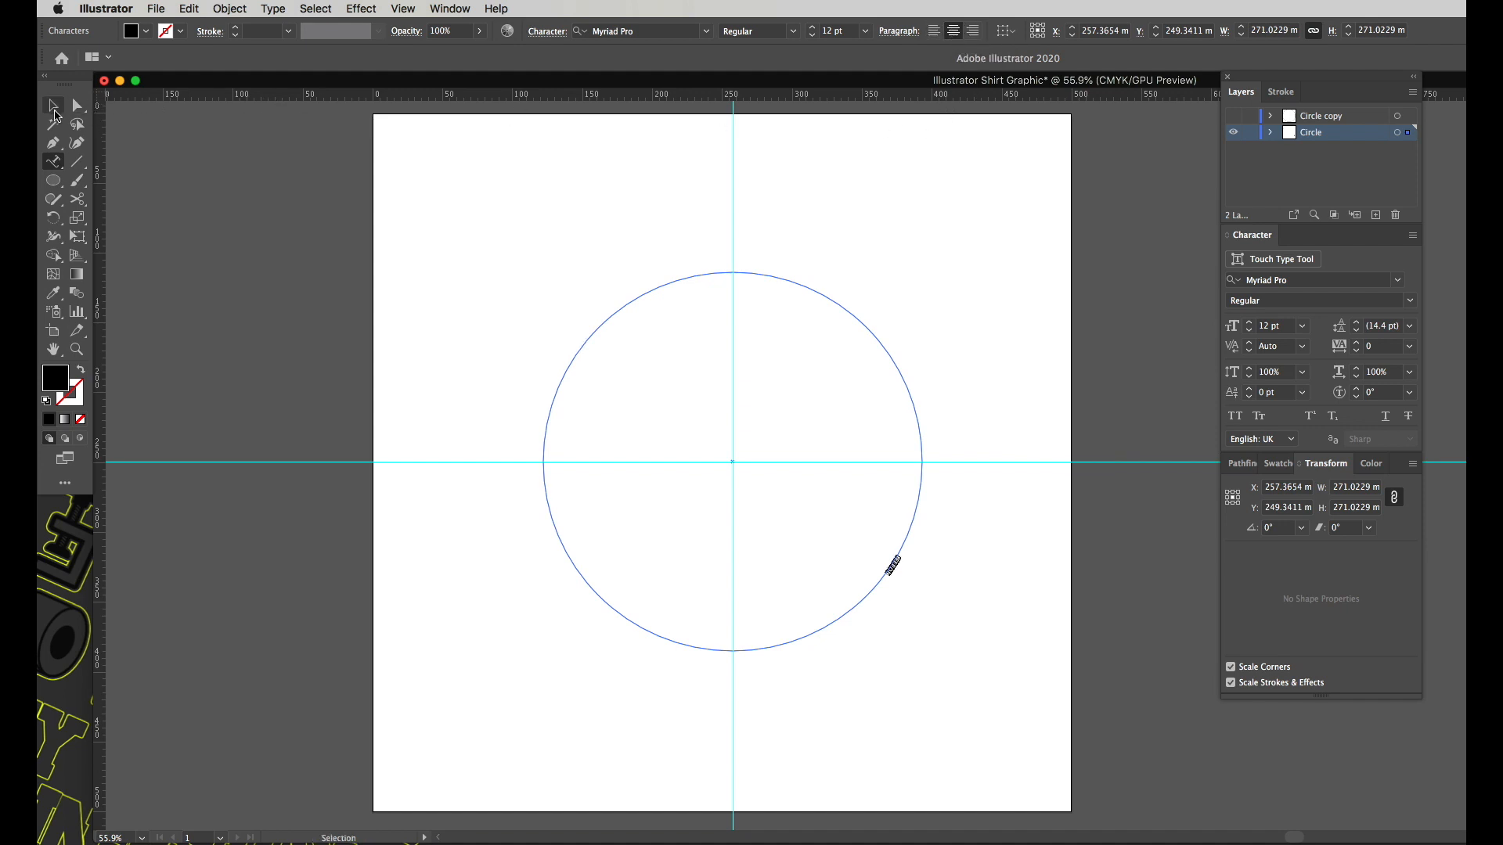
pyautogui.click(54, 112)
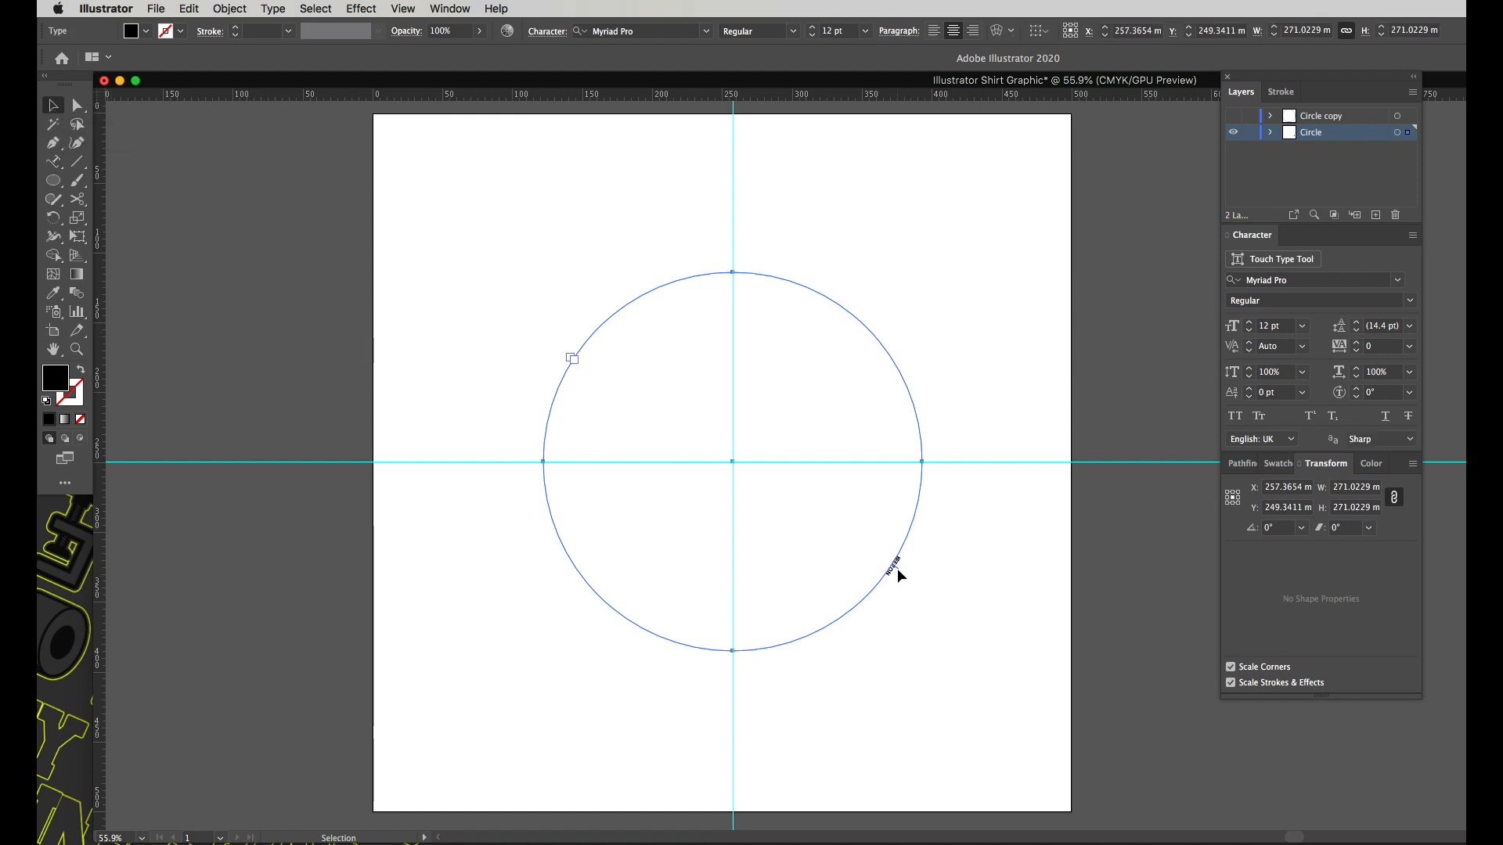
pyautogui.moveTo(897, 570); pyautogui.dragTo(744, 208)
pyautogui.moveTo(742, 661); pyautogui.dragTo(776, 644)
pyautogui.moveTo(811, 578); pyautogui.dragTo(1035, 330)
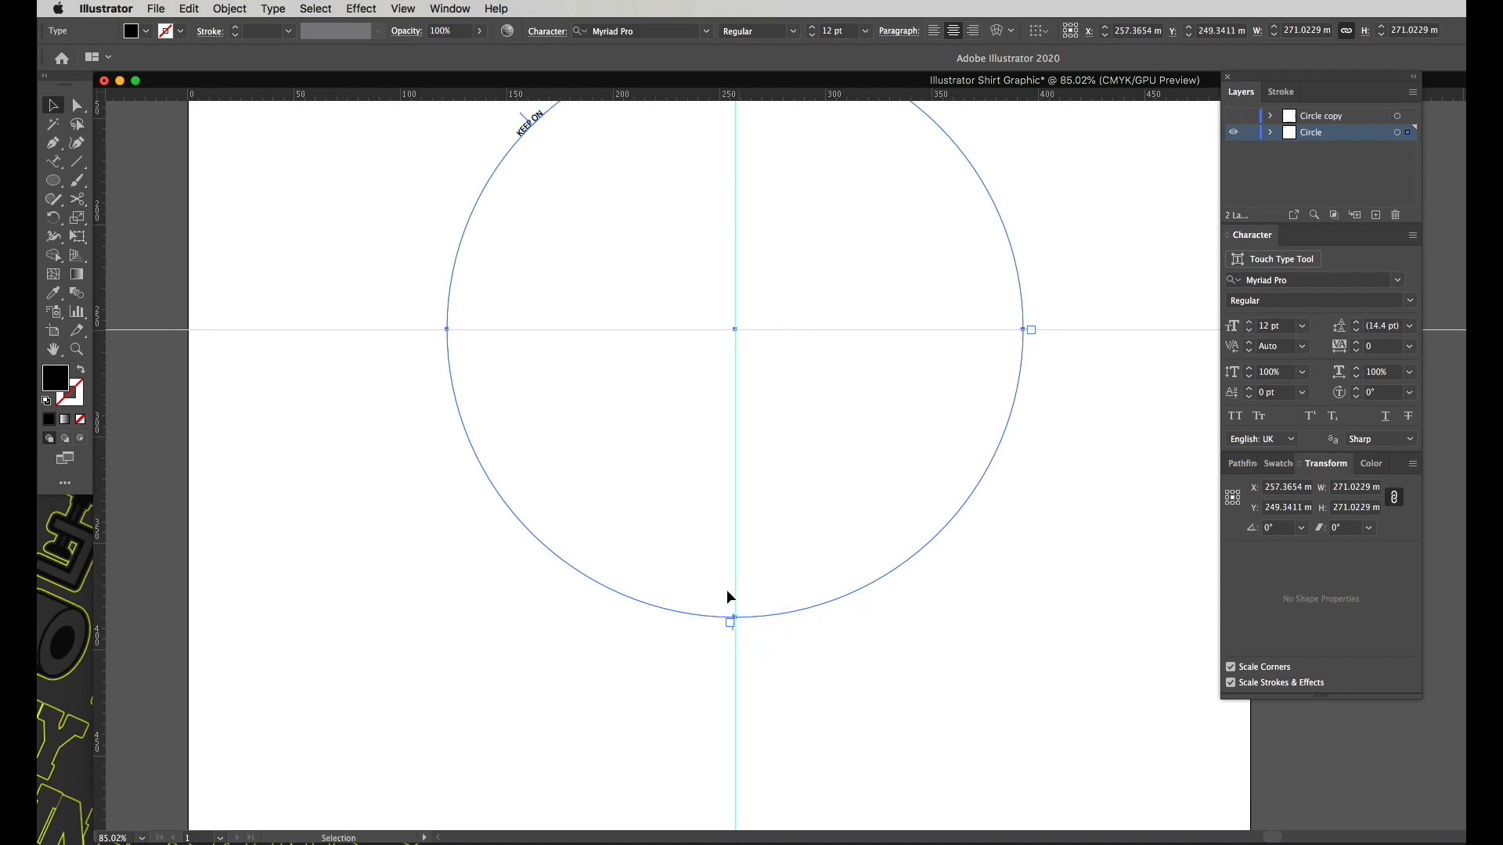
pyautogui.moveTo(733, 631); pyautogui.dragTo(420, 329)
pyautogui.press('space')
pyautogui.moveTo(634, 286); pyautogui.dragTo(594, 482)
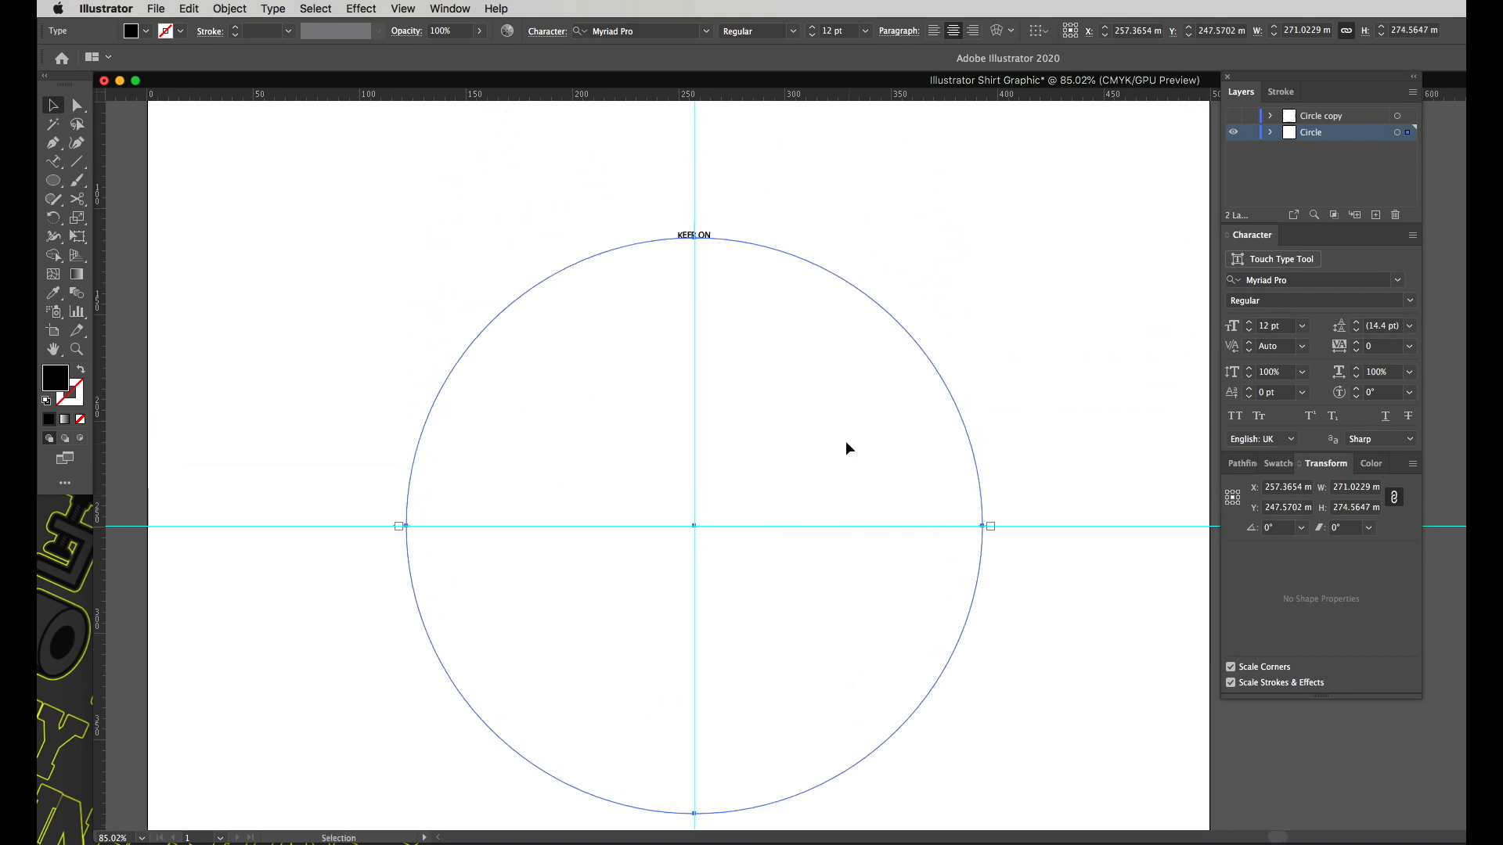
pyautogui.moveTo(848, 444); pyautogui.dragTo(836, 380)
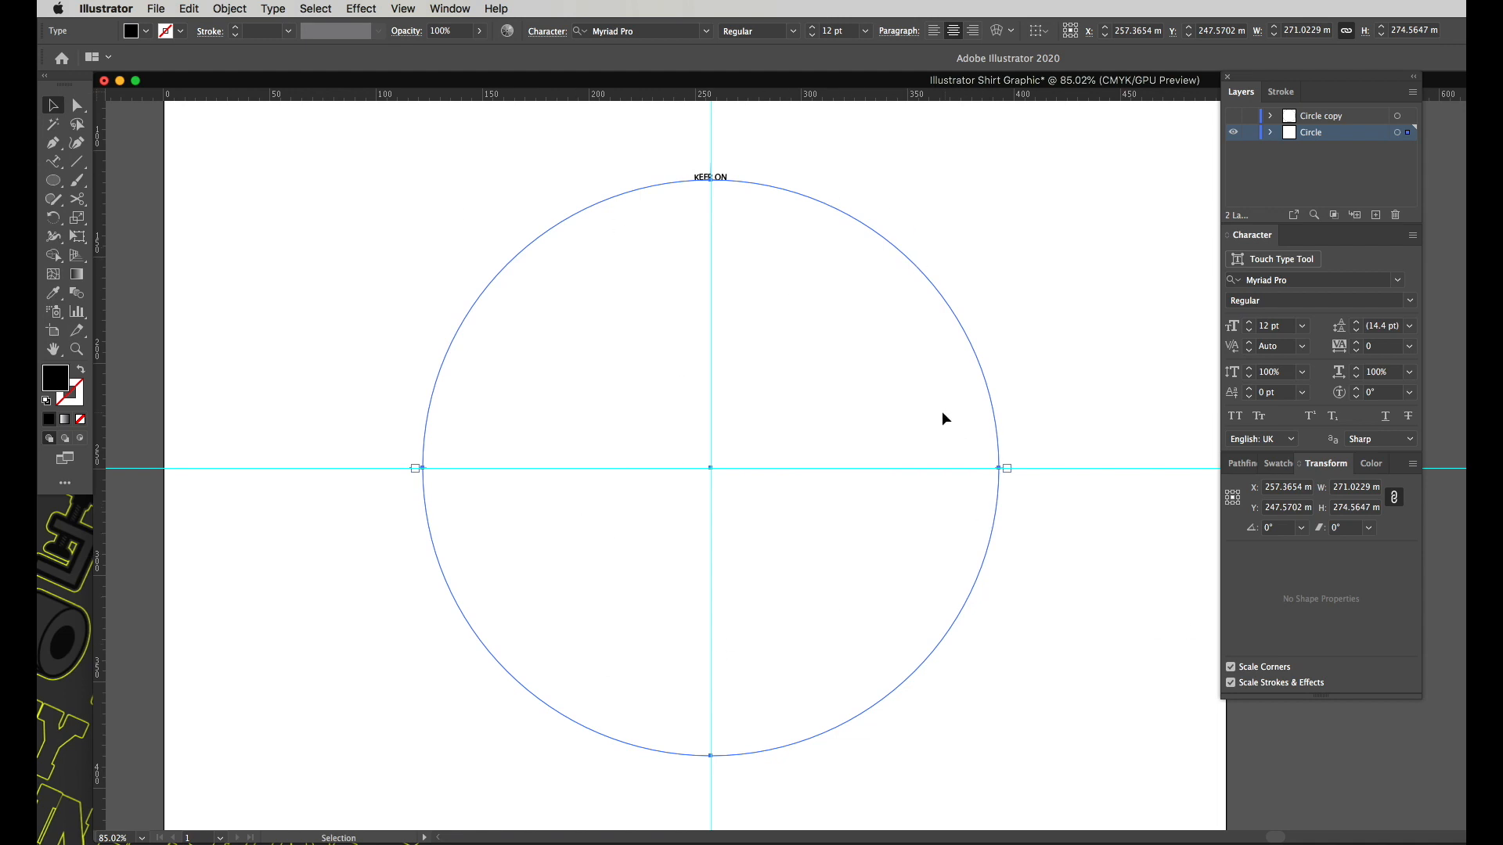
# Step: Set the font size of the KEEP ON text to 99 pt
pyautogui.tripleClick(720, 181)
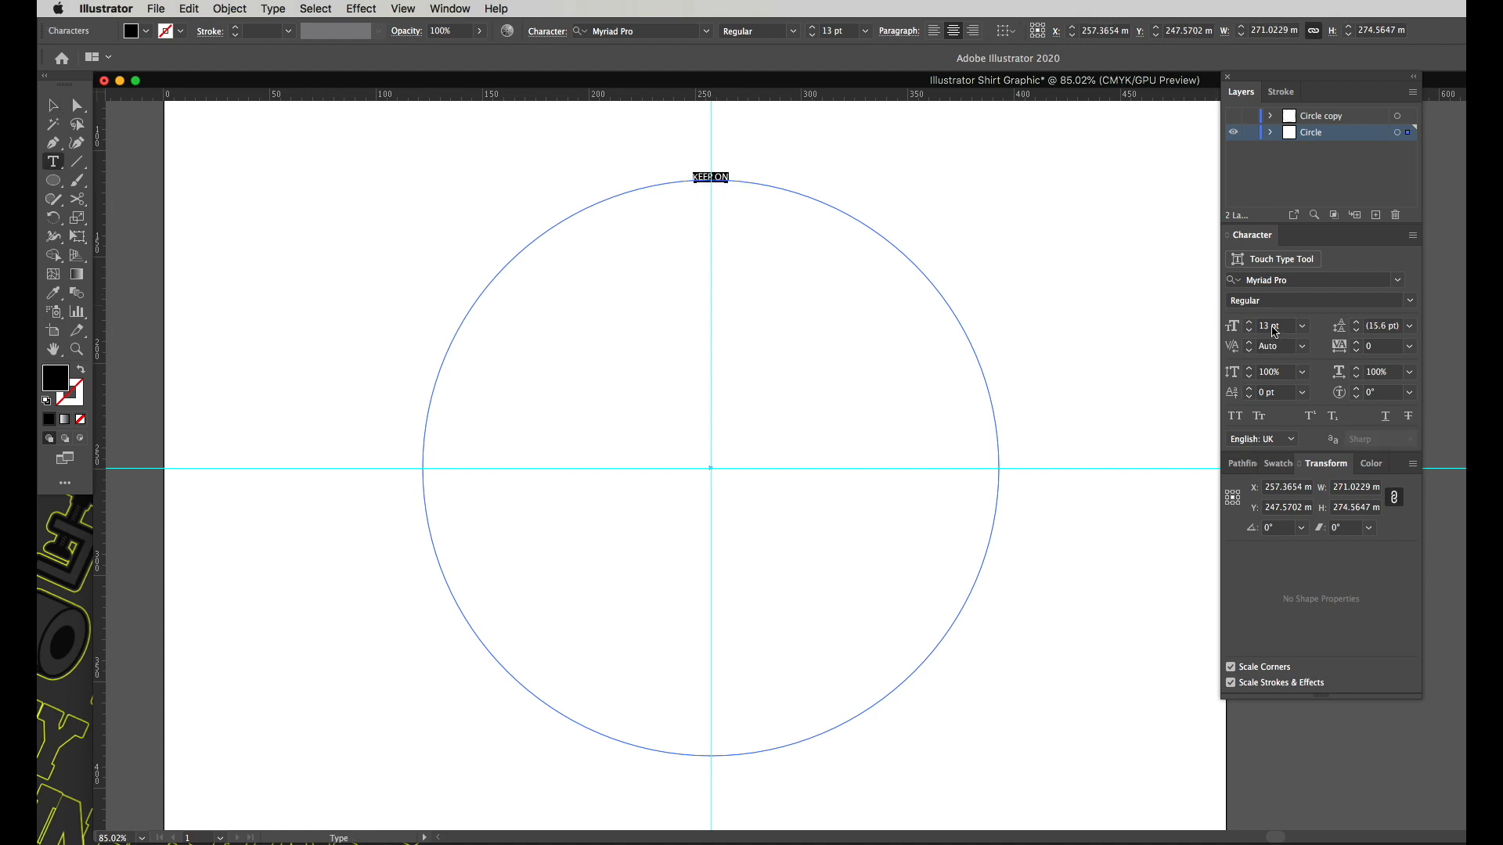
pyautogui.scroll(20, 1273, 327)
pyautogui.scroll(17, 1273, 328)
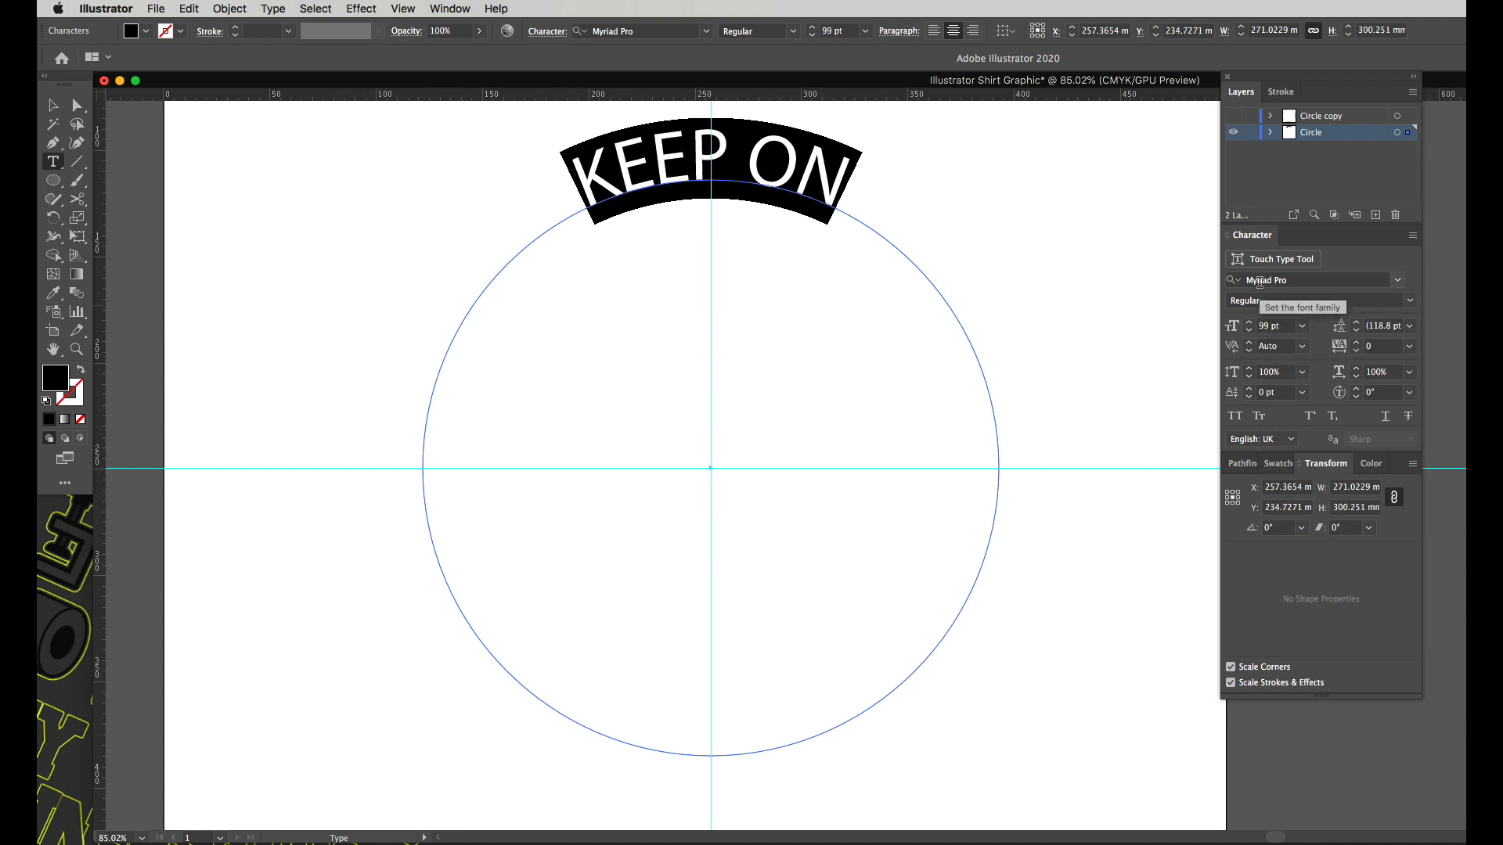
# Step: Change the font of the KEEP ON text to Mecano-Black
pyautogui.click(1260, 280)
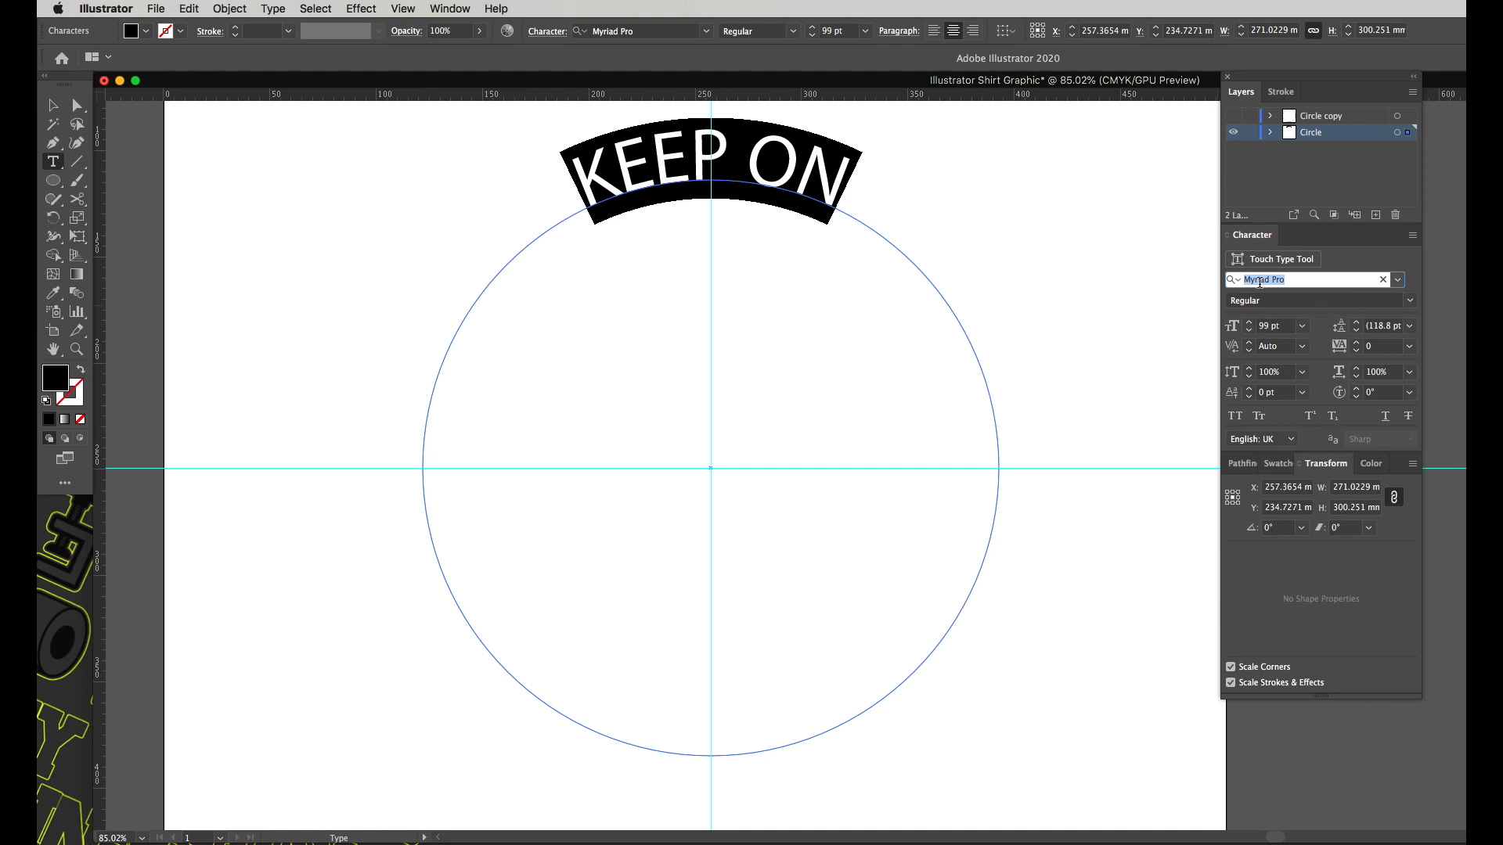
pyautogui.write('eco')
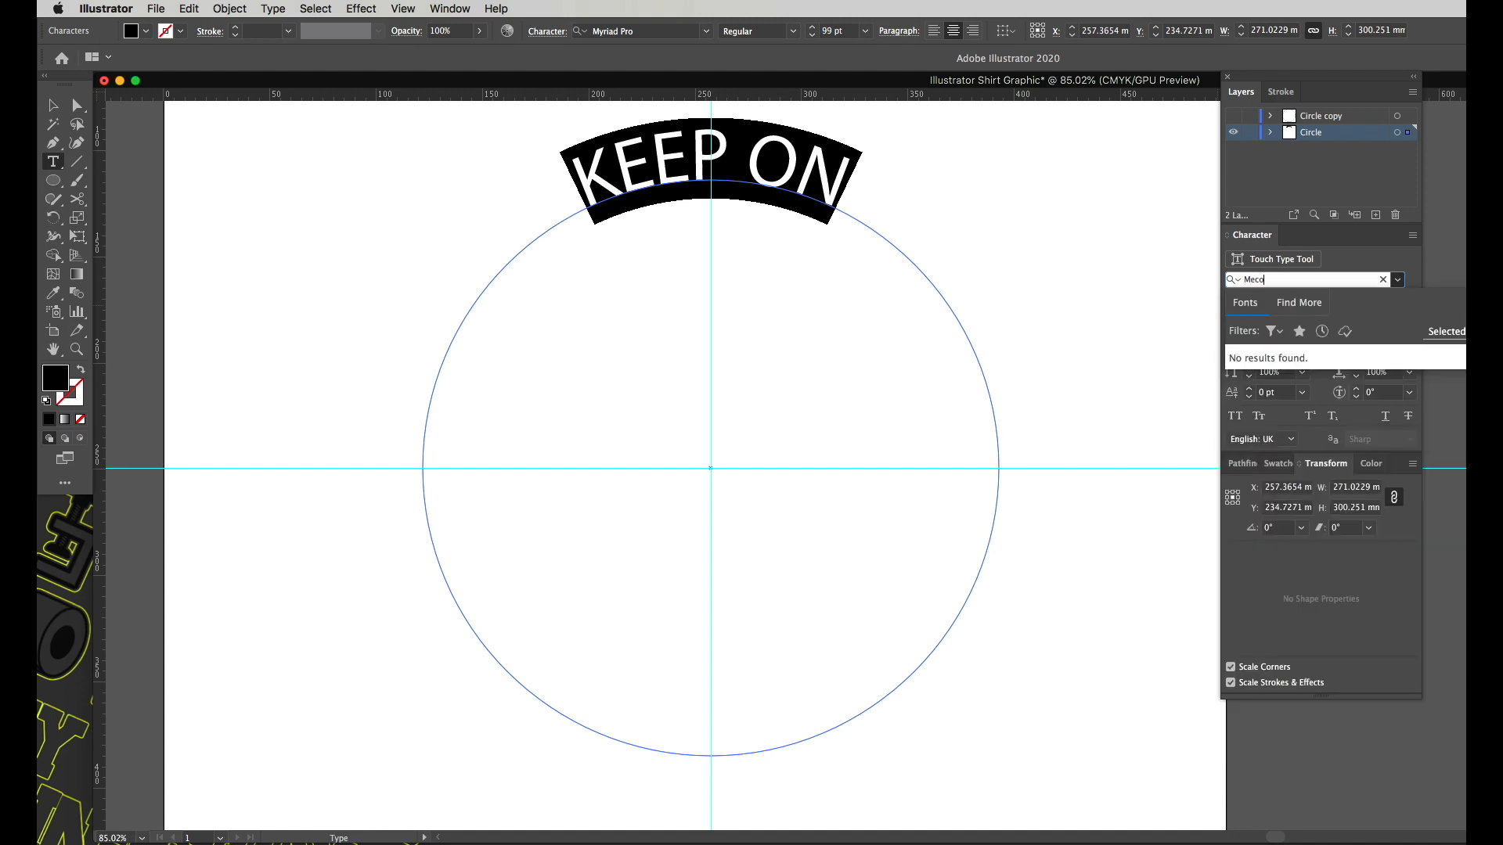
pyautogui.press('BackSpace')
pyautogui.press('BackSpace')
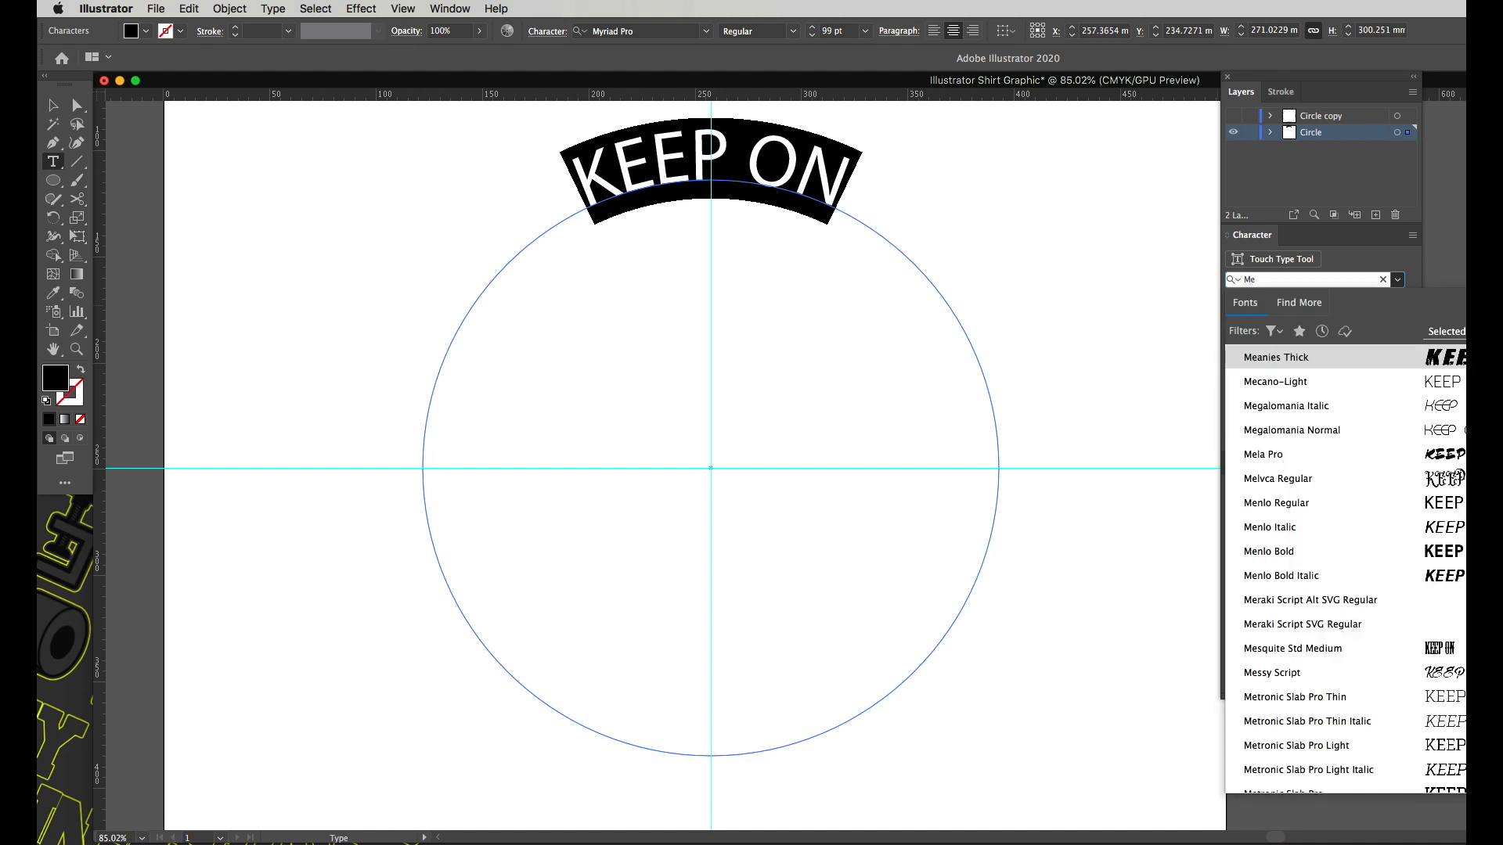
pyautogui.write('c')
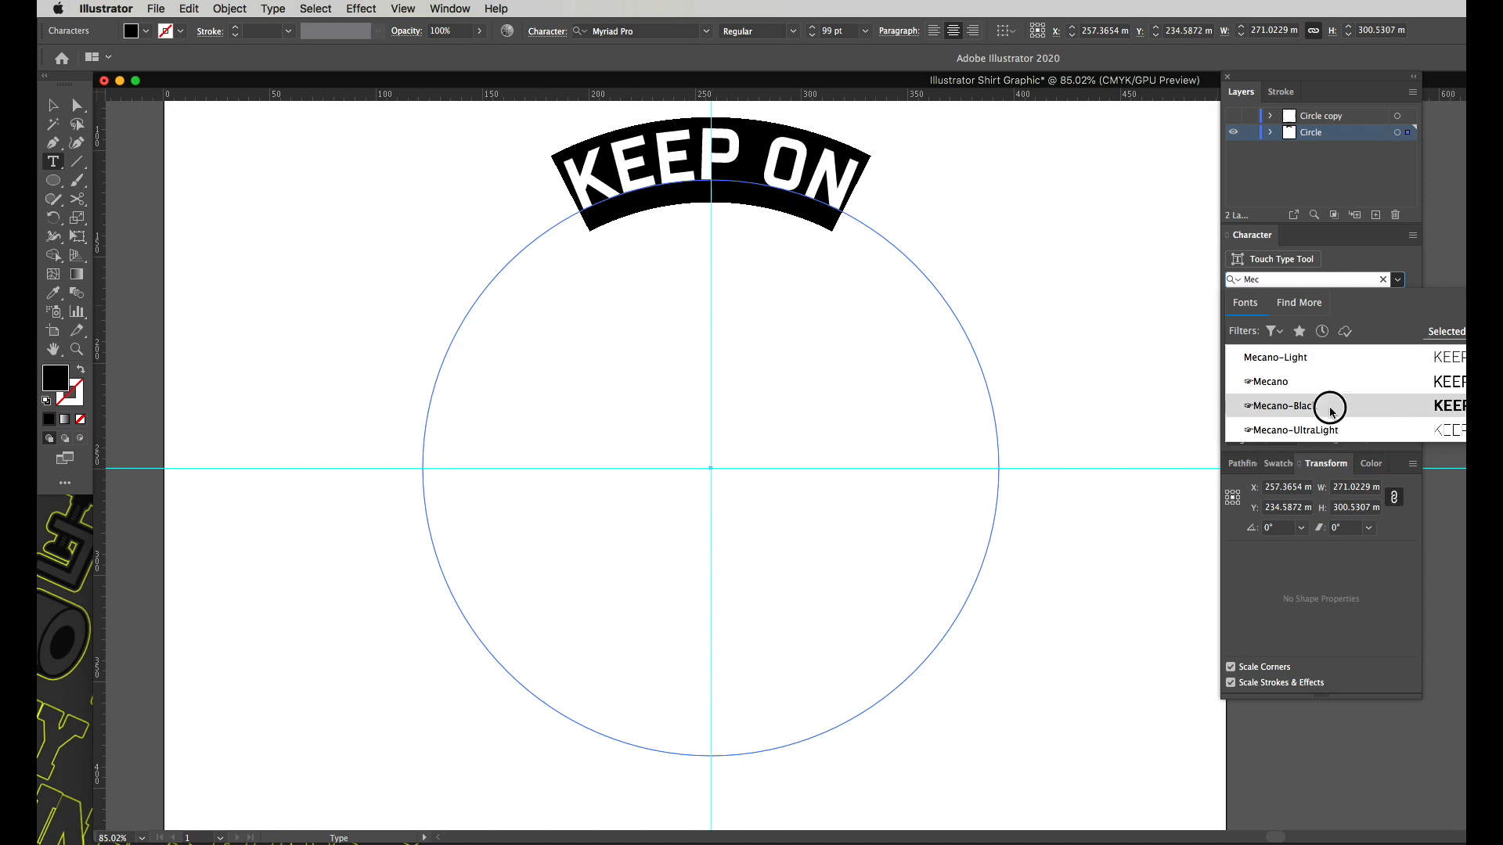
pyautogui.click(1331, 412)
pyautogui.press('Escape')
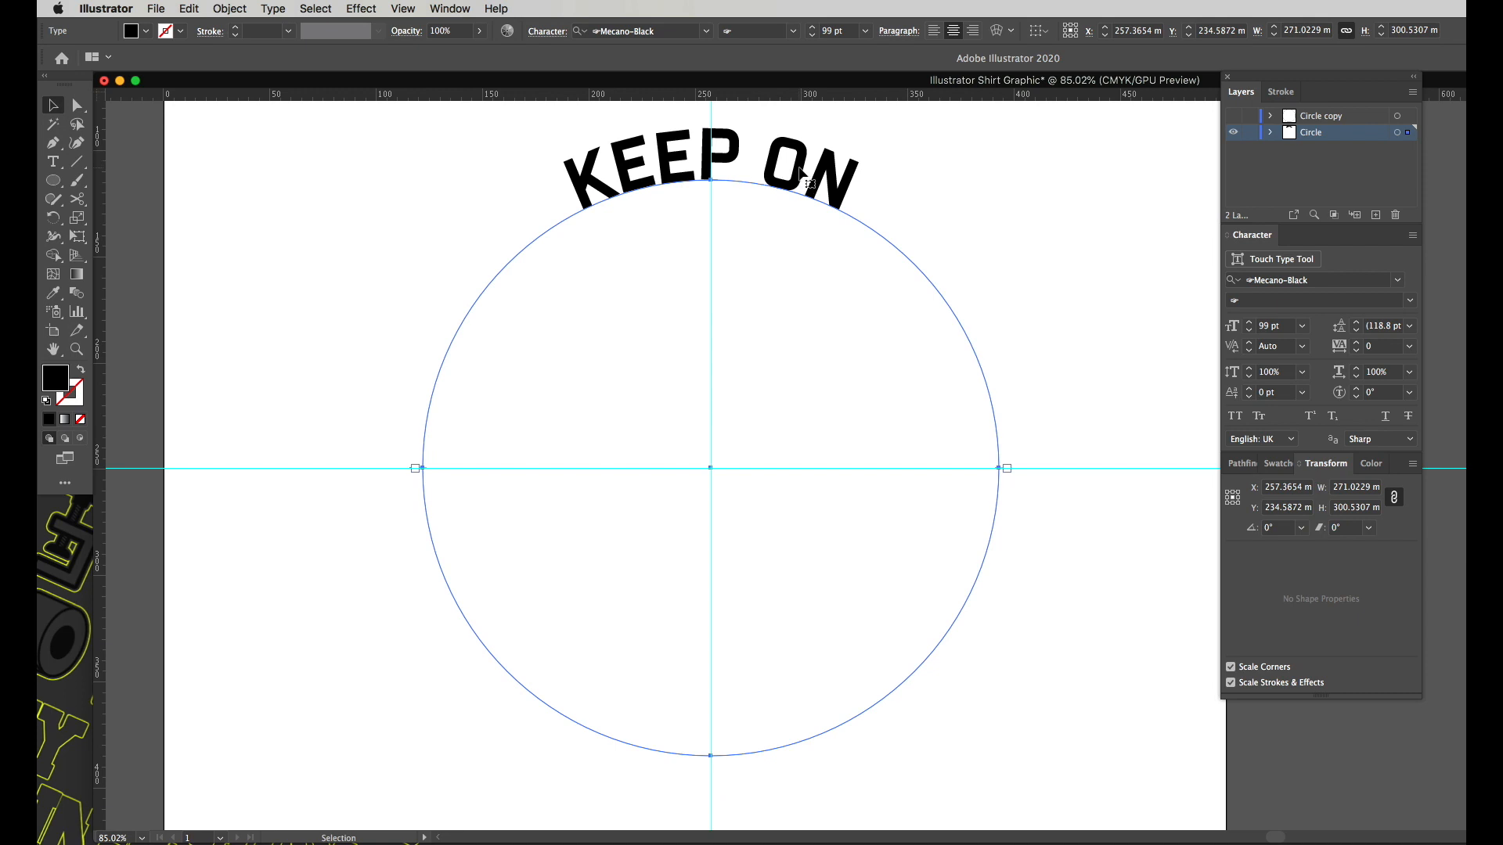
# Step: Set the tracking of all the KEEP ON text to 627 to spread it around the circle
pyautogui.doubleClick(800, 173)
pyautogui.hotkey('ctrl', 'a')
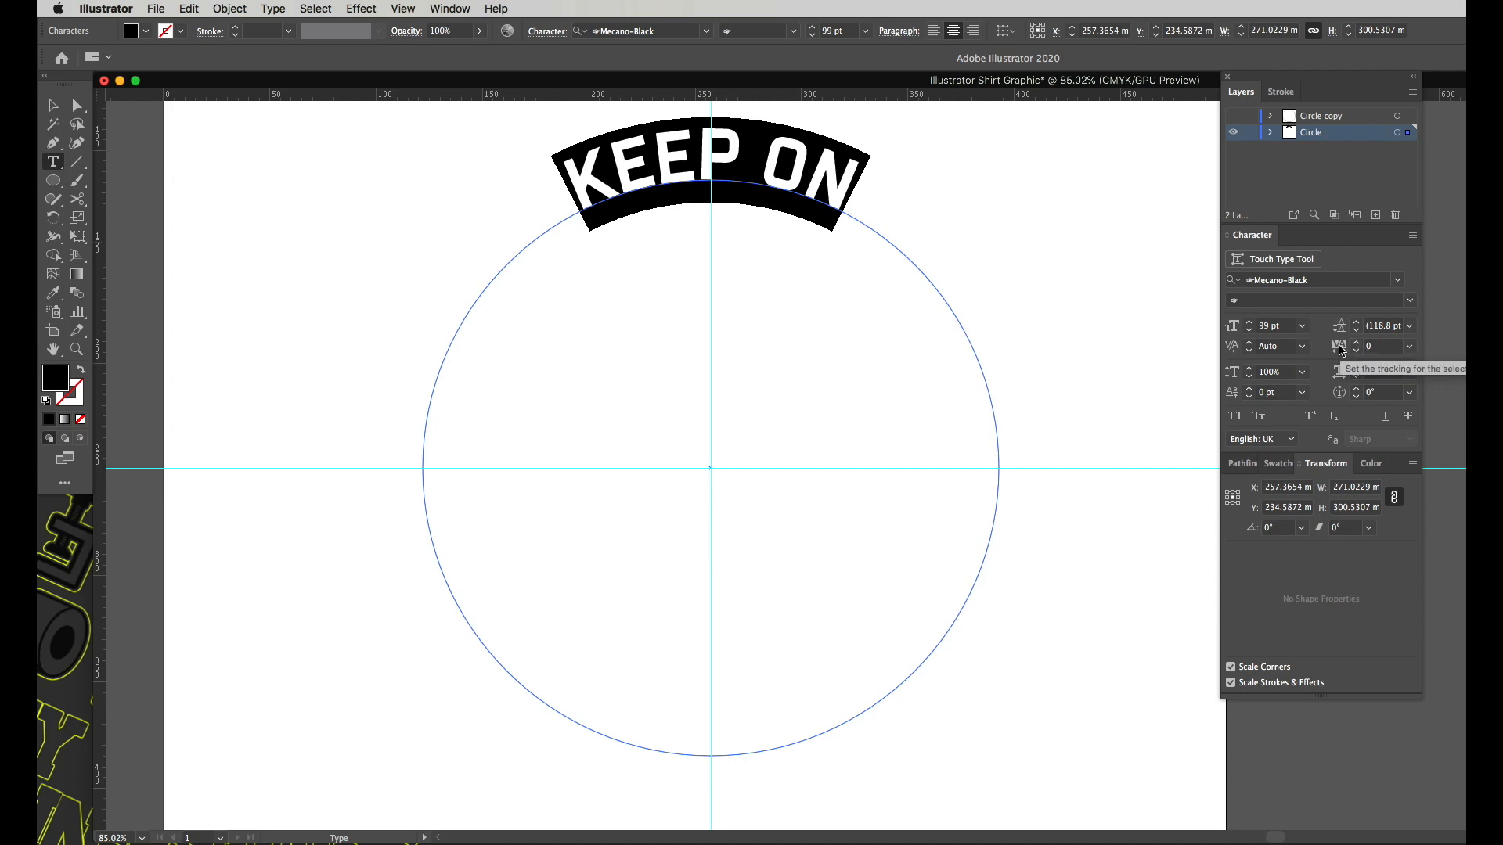
pyautogui.moveTo(1341, 350); pyautogui.dragTo(1375, 352)
pyautogui.scroll(20, 1373, 348)
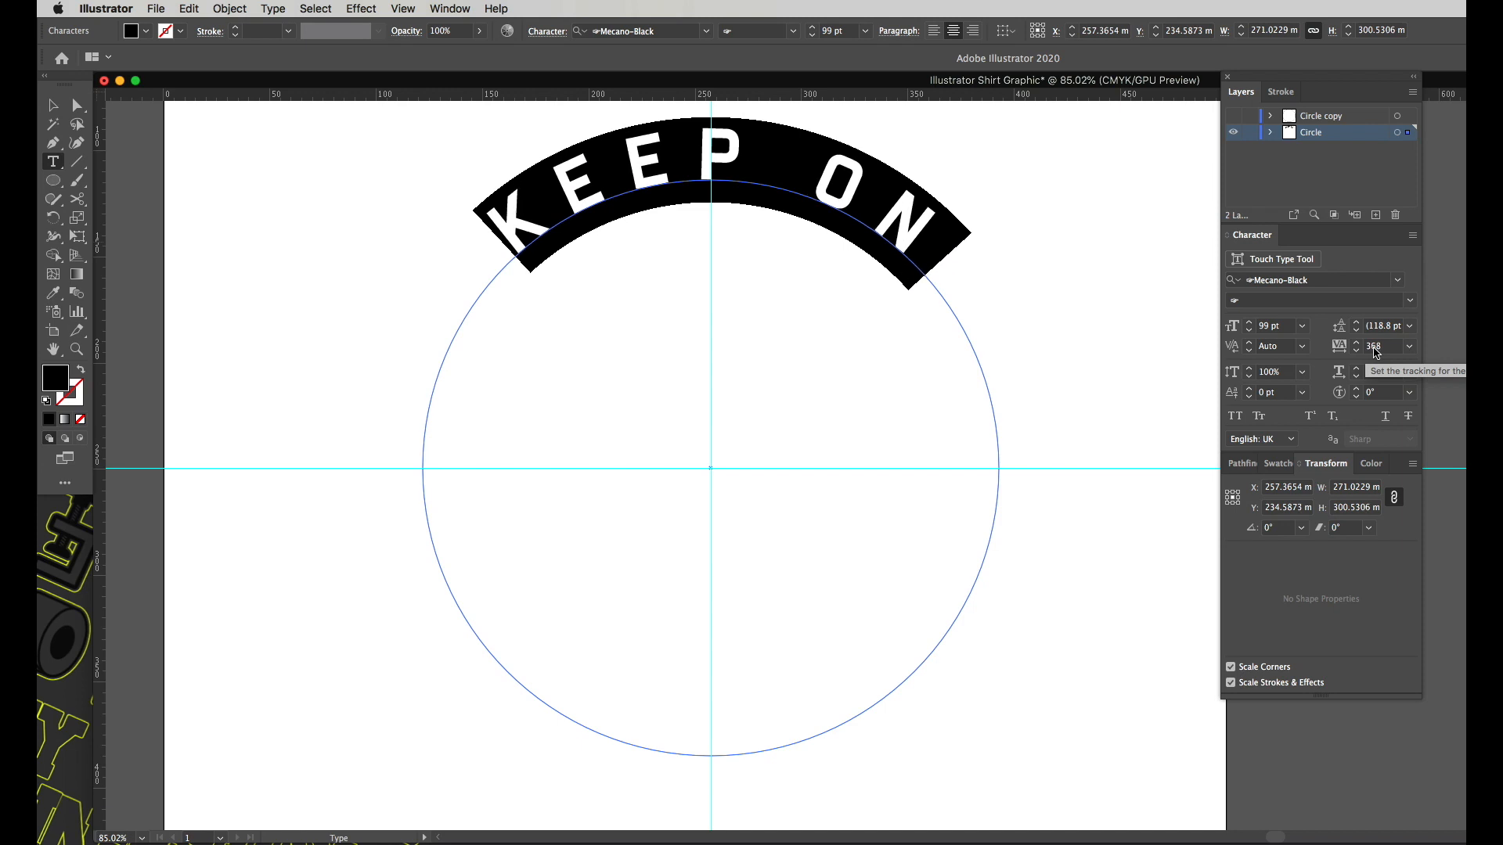
pyautogui.scroll(15, 1376, 352)
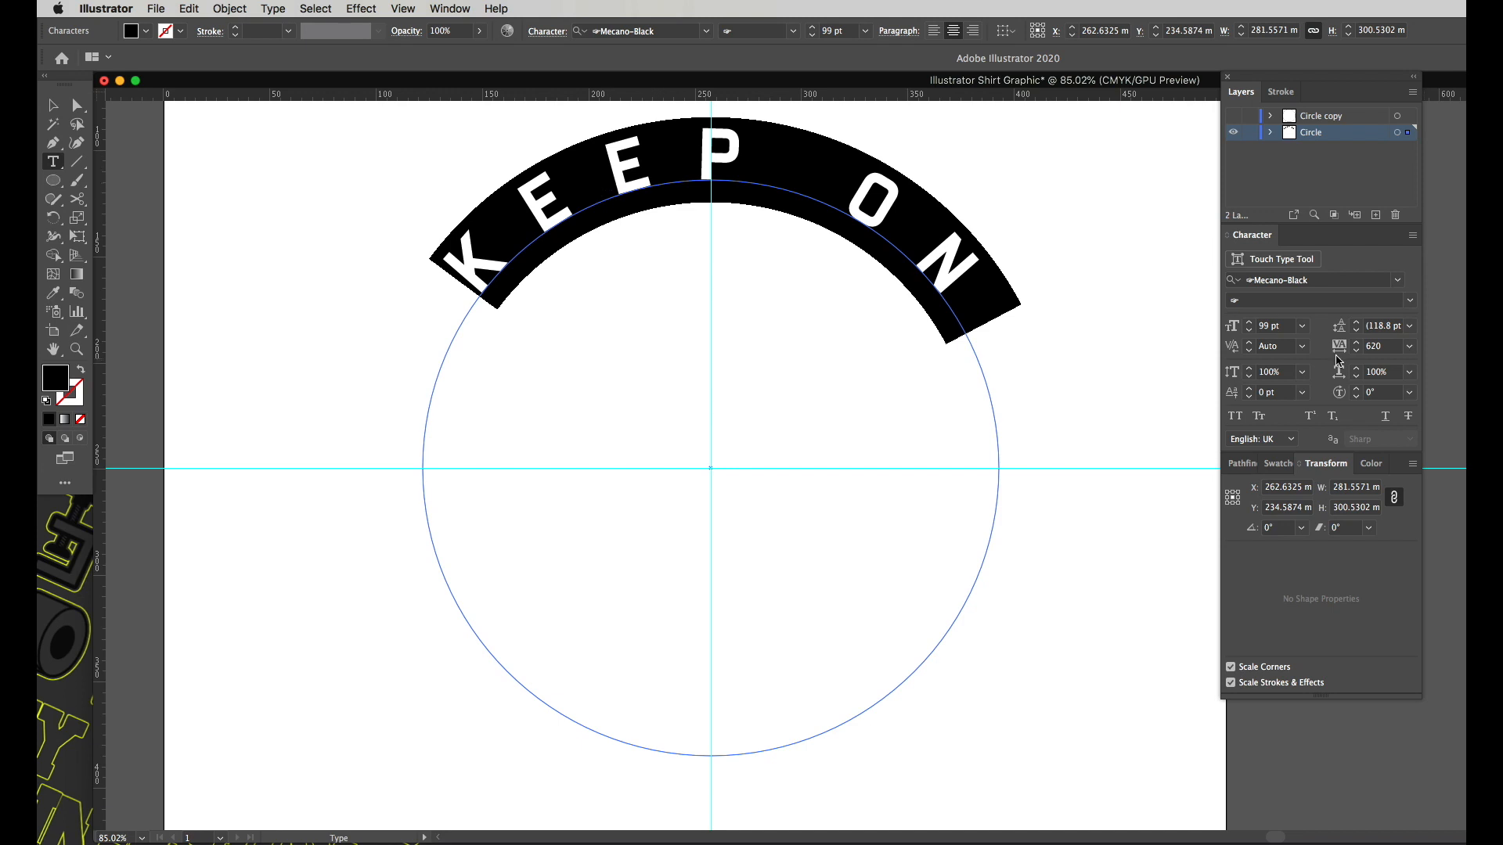
pyautogui.scroll(5, 1391, 345)
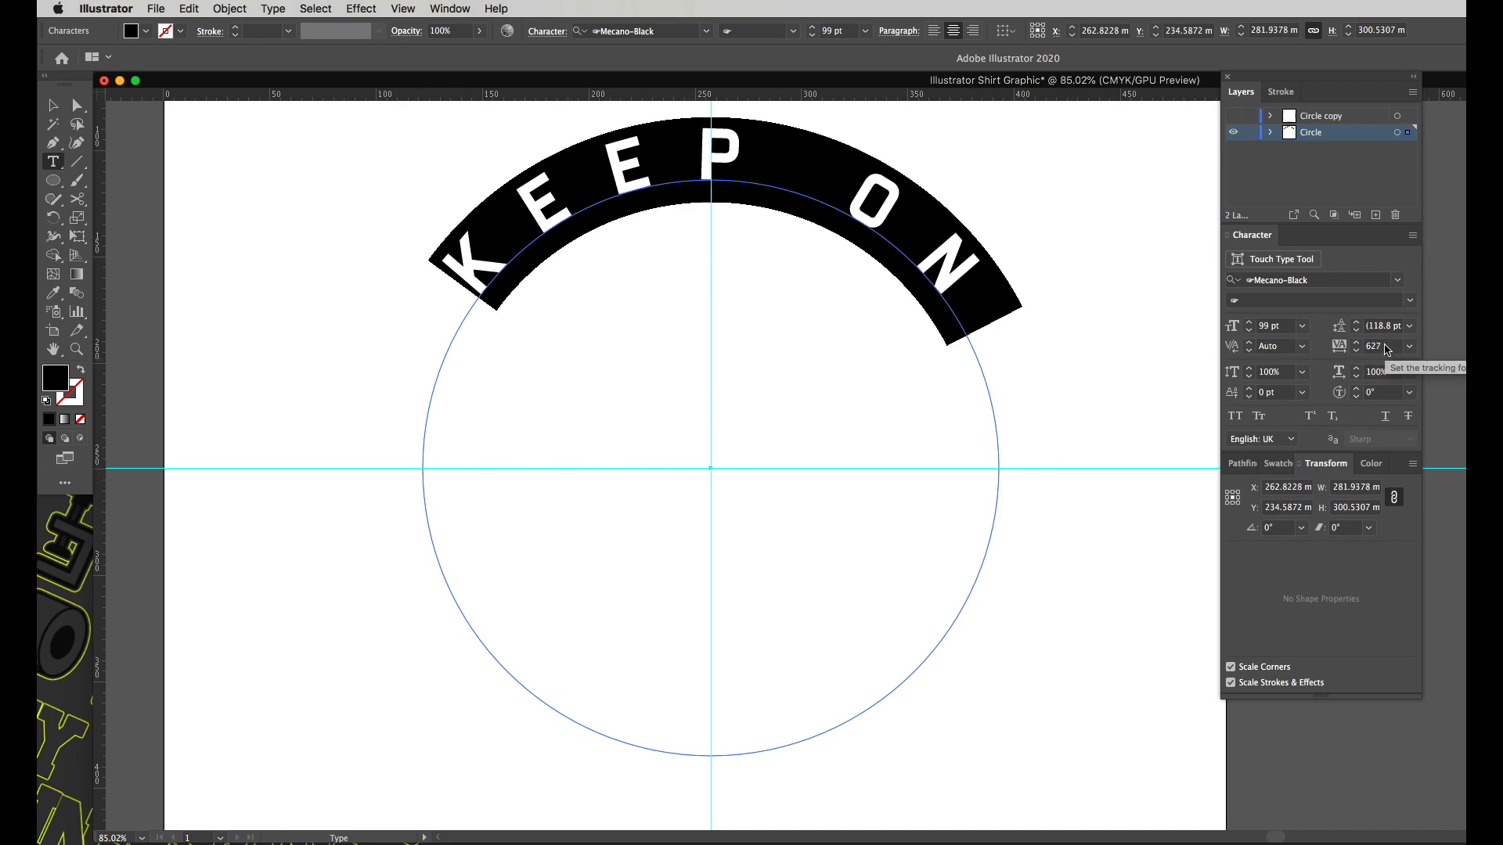
# Step: Rename the Circle layer as Circle Text 1
pyautogui.doubleClick(1328, 132)
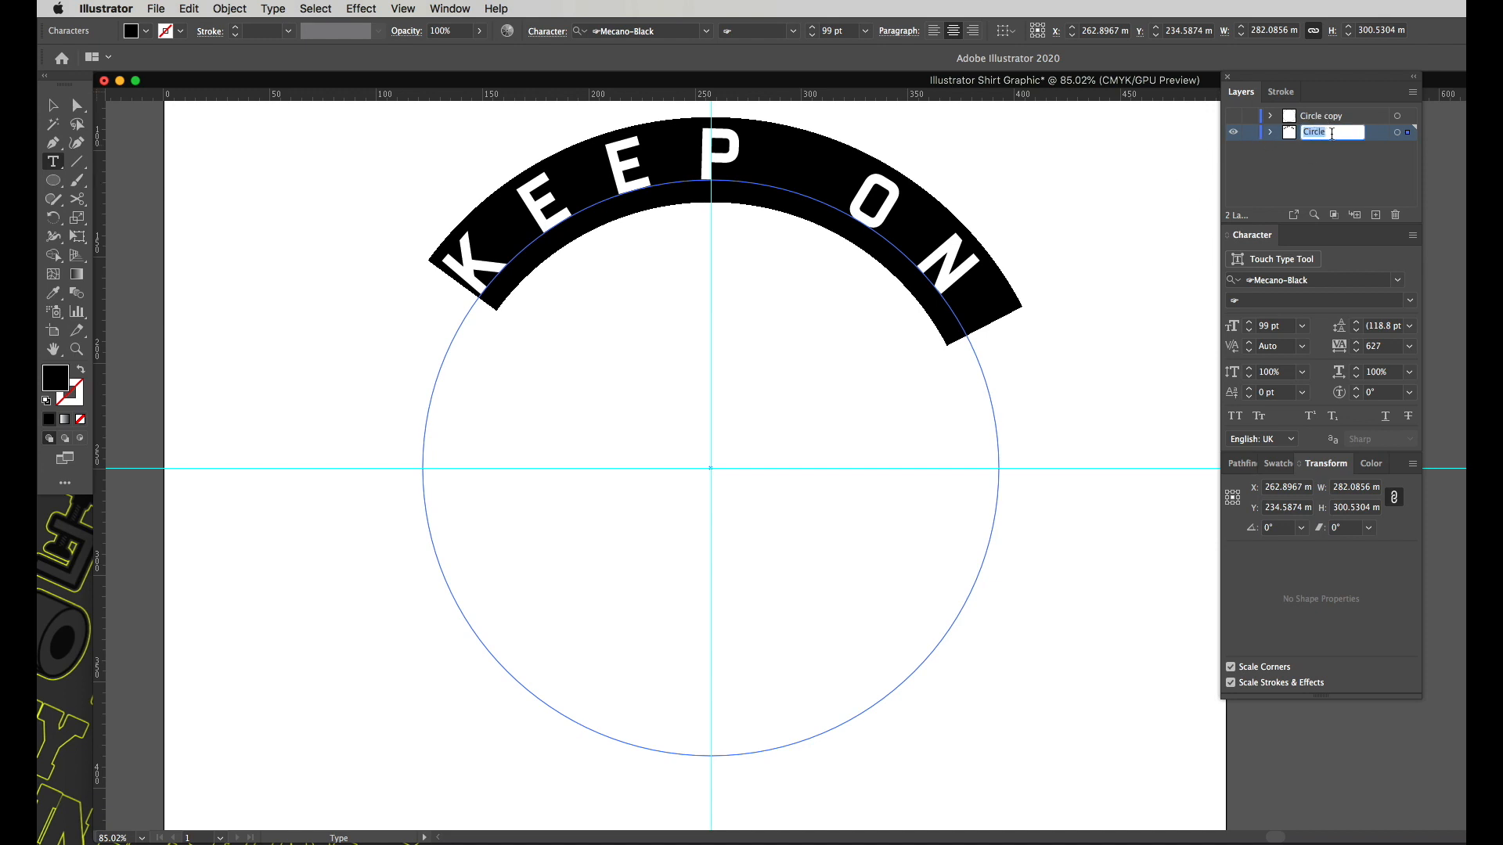
pyautogui.click(1341, 132)
pyautogui.press('Return')
# Step: Duplicate the Circle Text 1 layer and rename the copy as Circle Text 2
pyautogui.moveTo(1325, 138); pyautogui.dragTo(1377, 218)
pyautogui.click(1333, 151)
pyautogui.doubleClick(1344, 136)
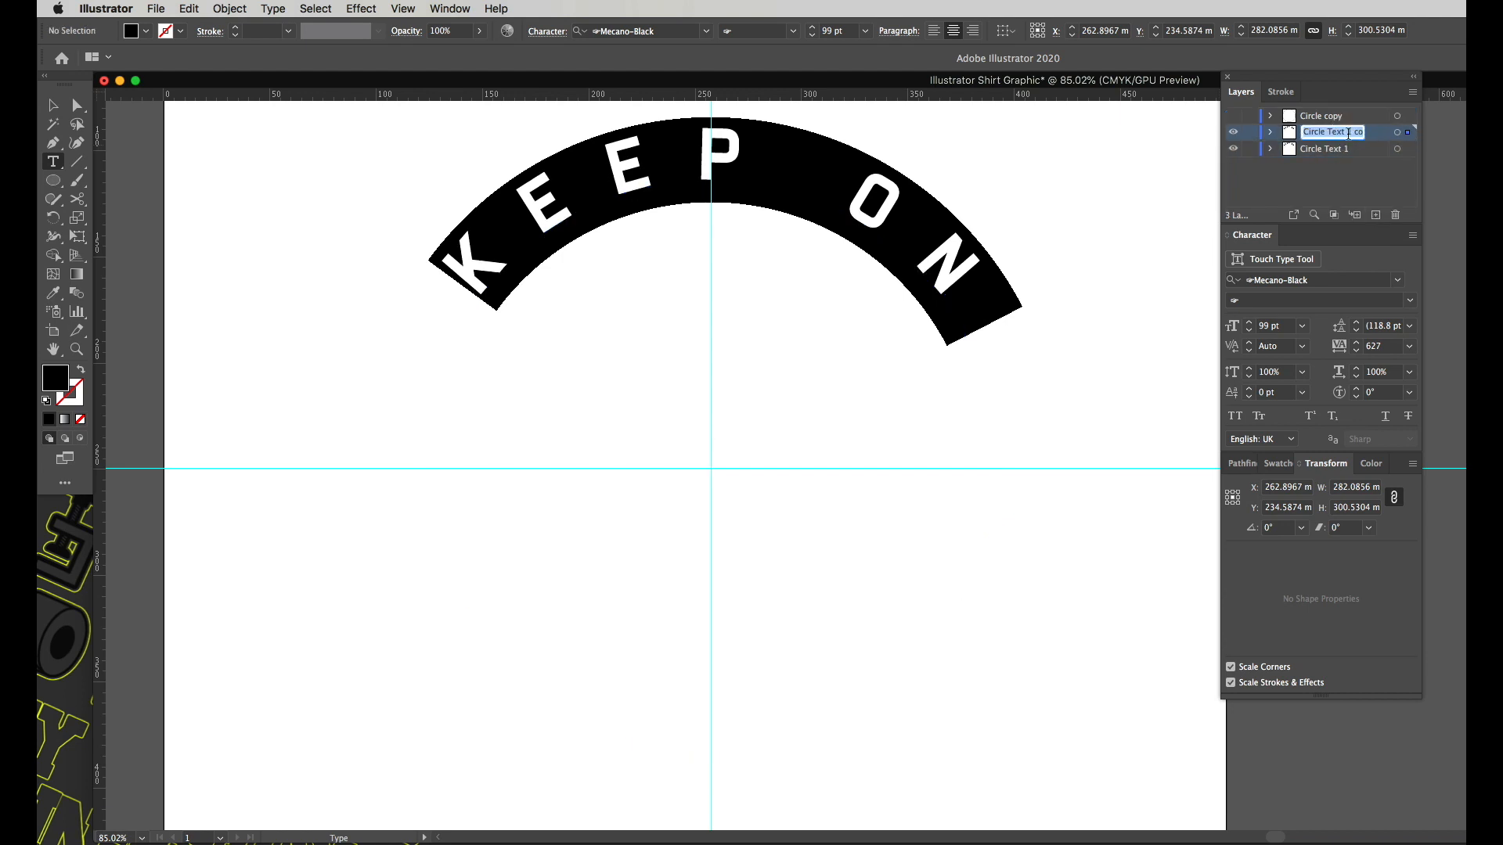
pyautogui.moveTo(1347, 133); pyautogui.dragTo(1385, 141)
pyautogui.write('2')
pyautogui.press('Return')
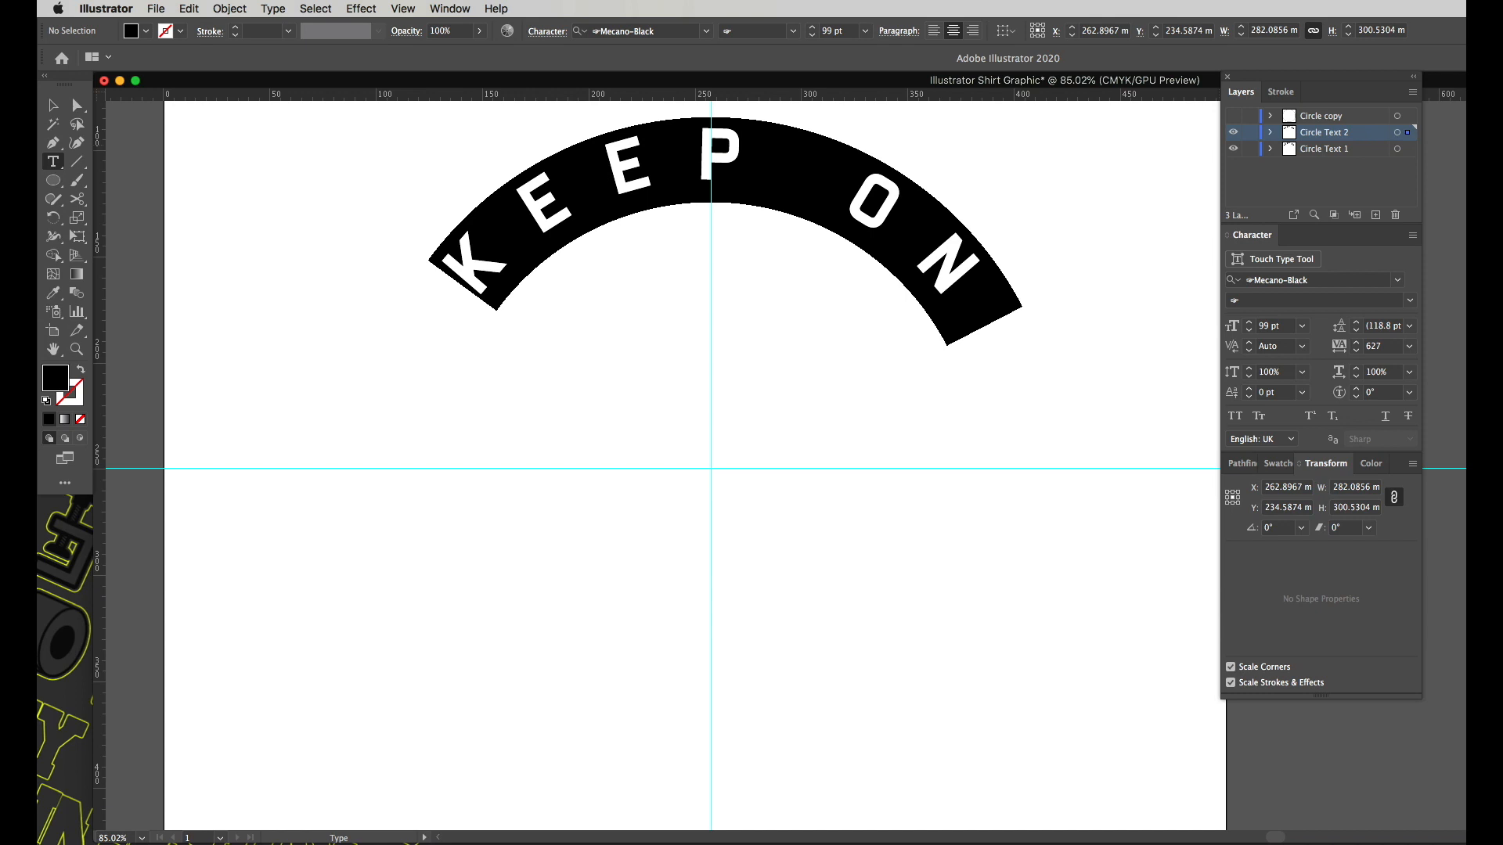
# Step: Flip the Circle Text 1 lettering to the inside bottom of the circle and set its baseline shift to -68 pt
pyautogui.click(56, 110)
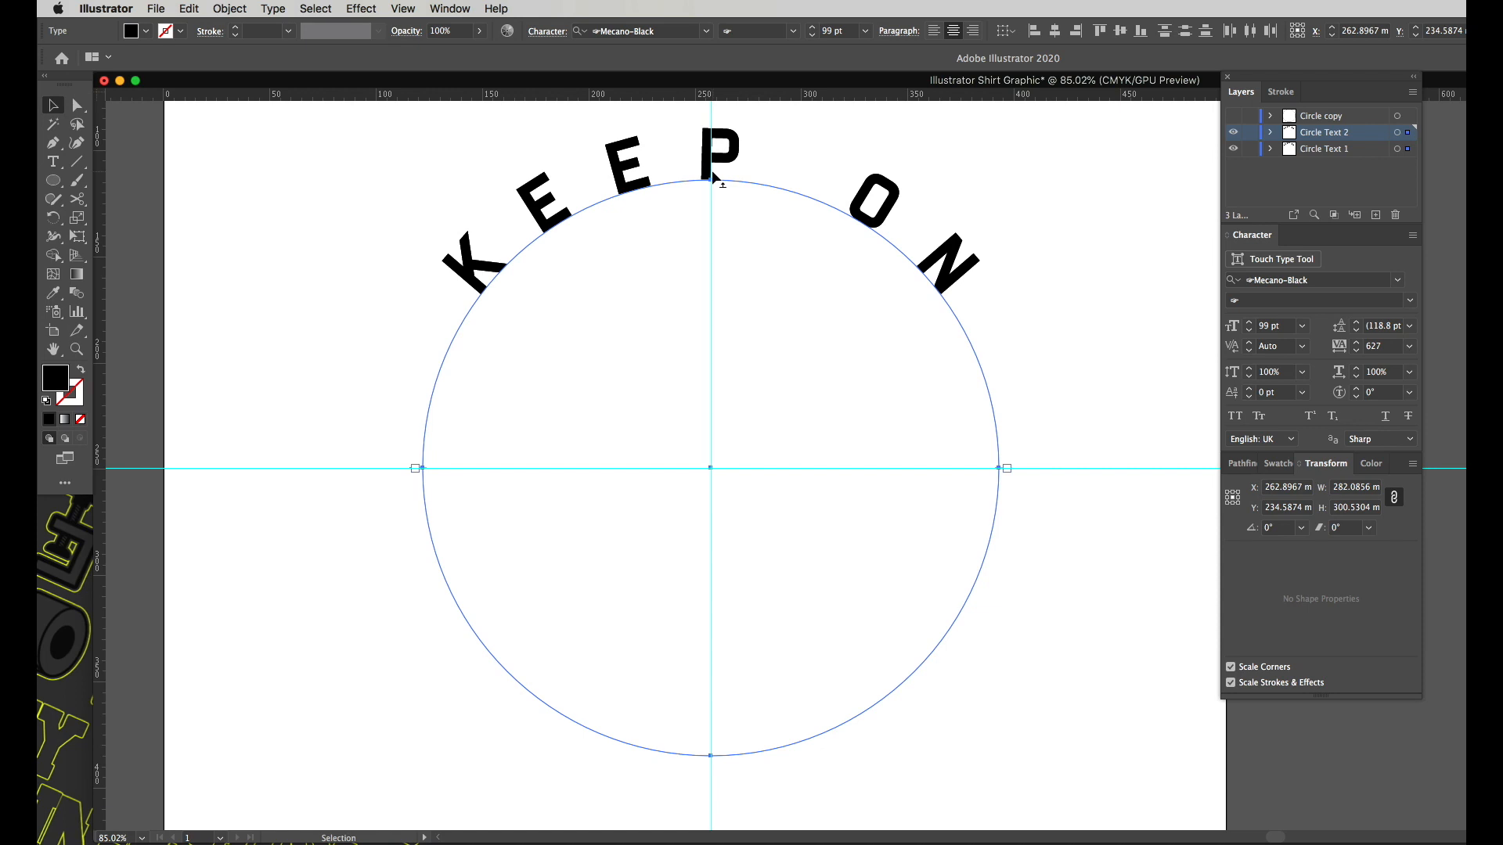
pyautogui.moveTo(713, 176); pyautogui.dragTo(711, 642)
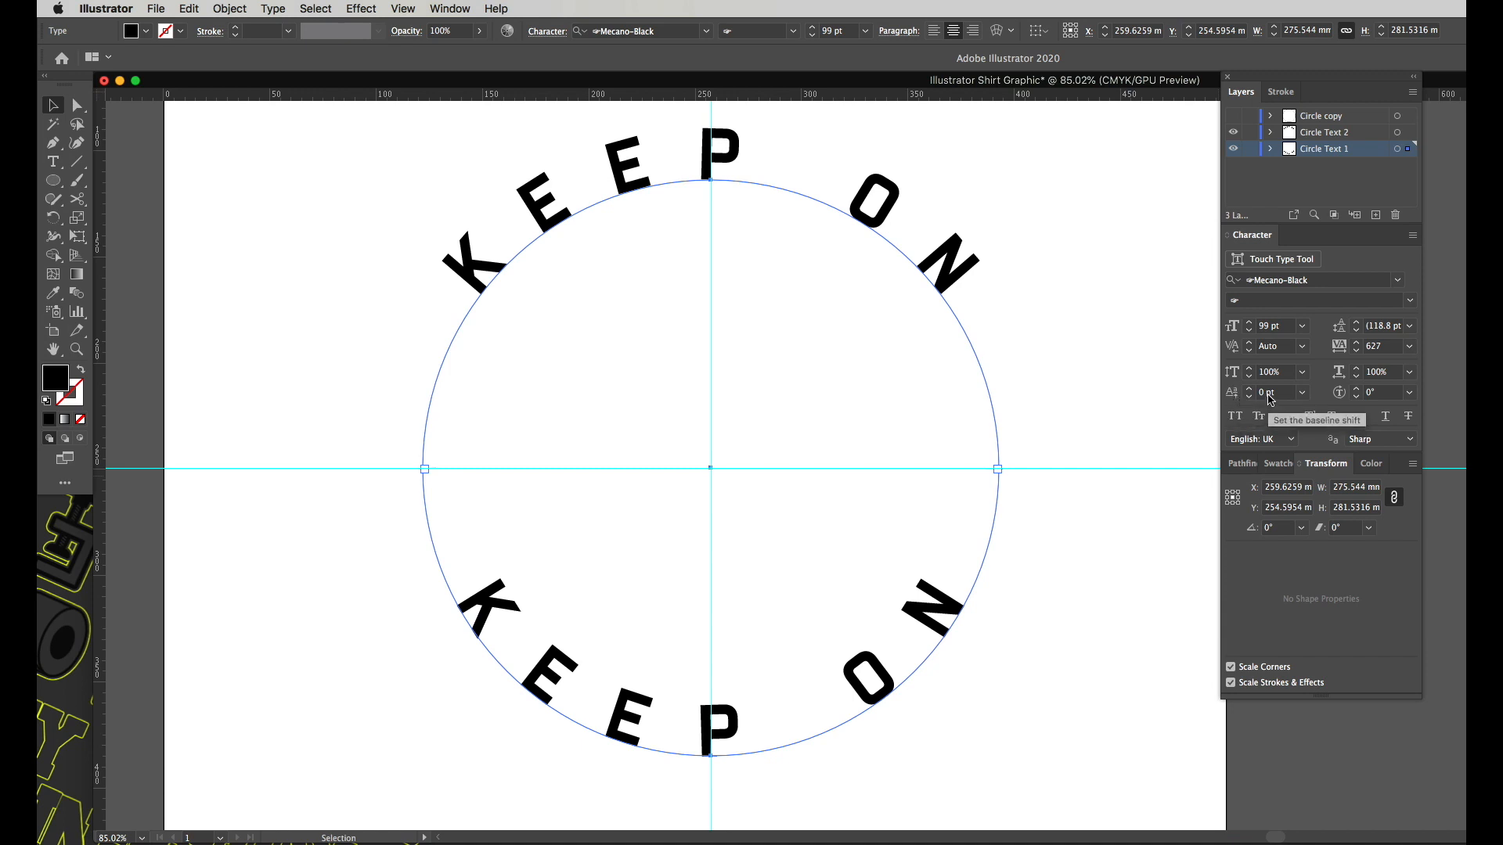
pyautogui.scroll(-20, 1266, 396)
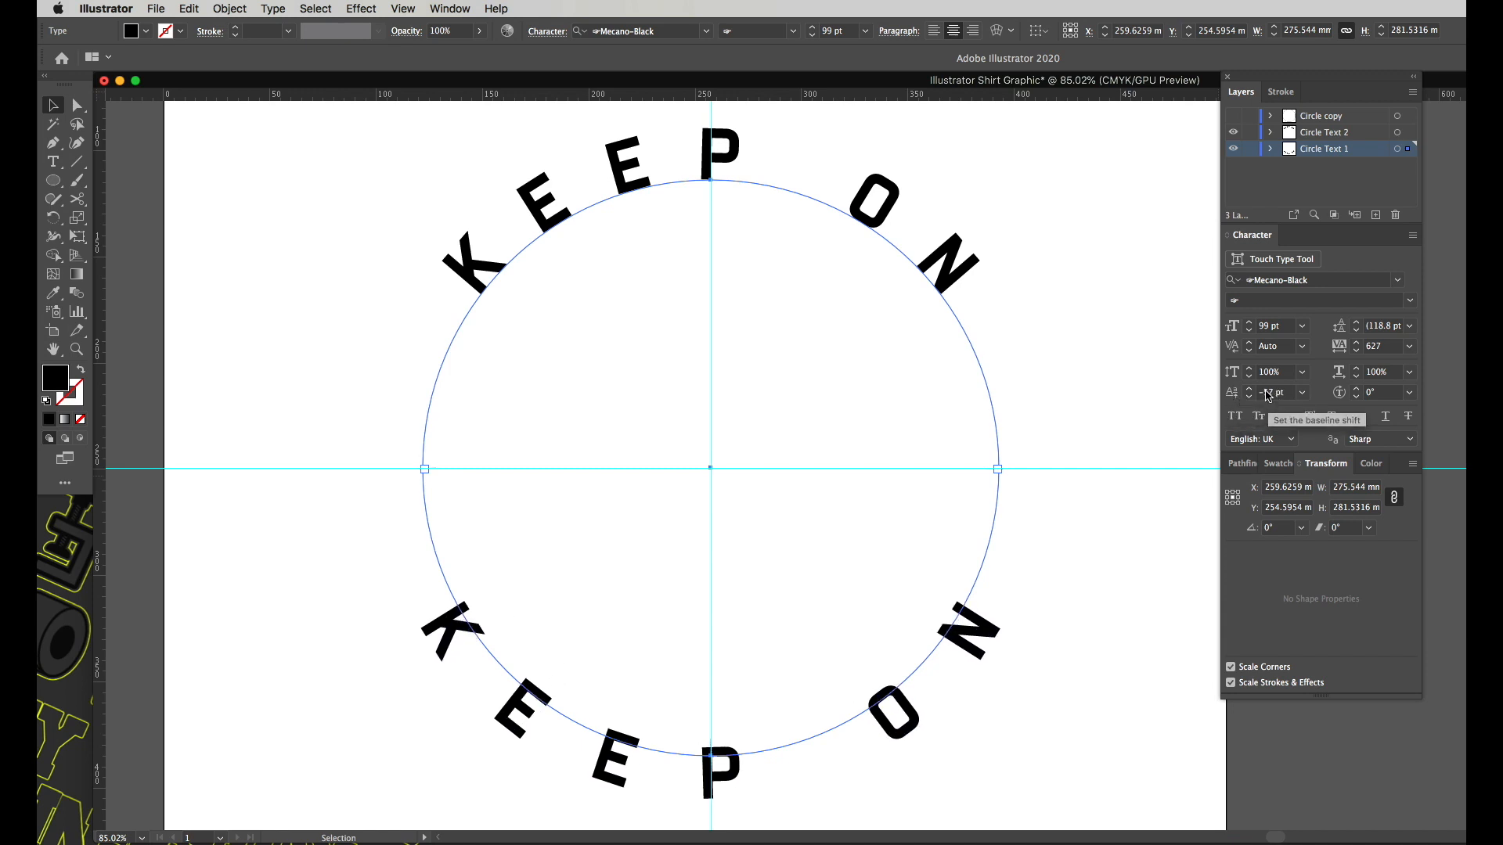
pyautogui.scroll(10, 1266, 396)
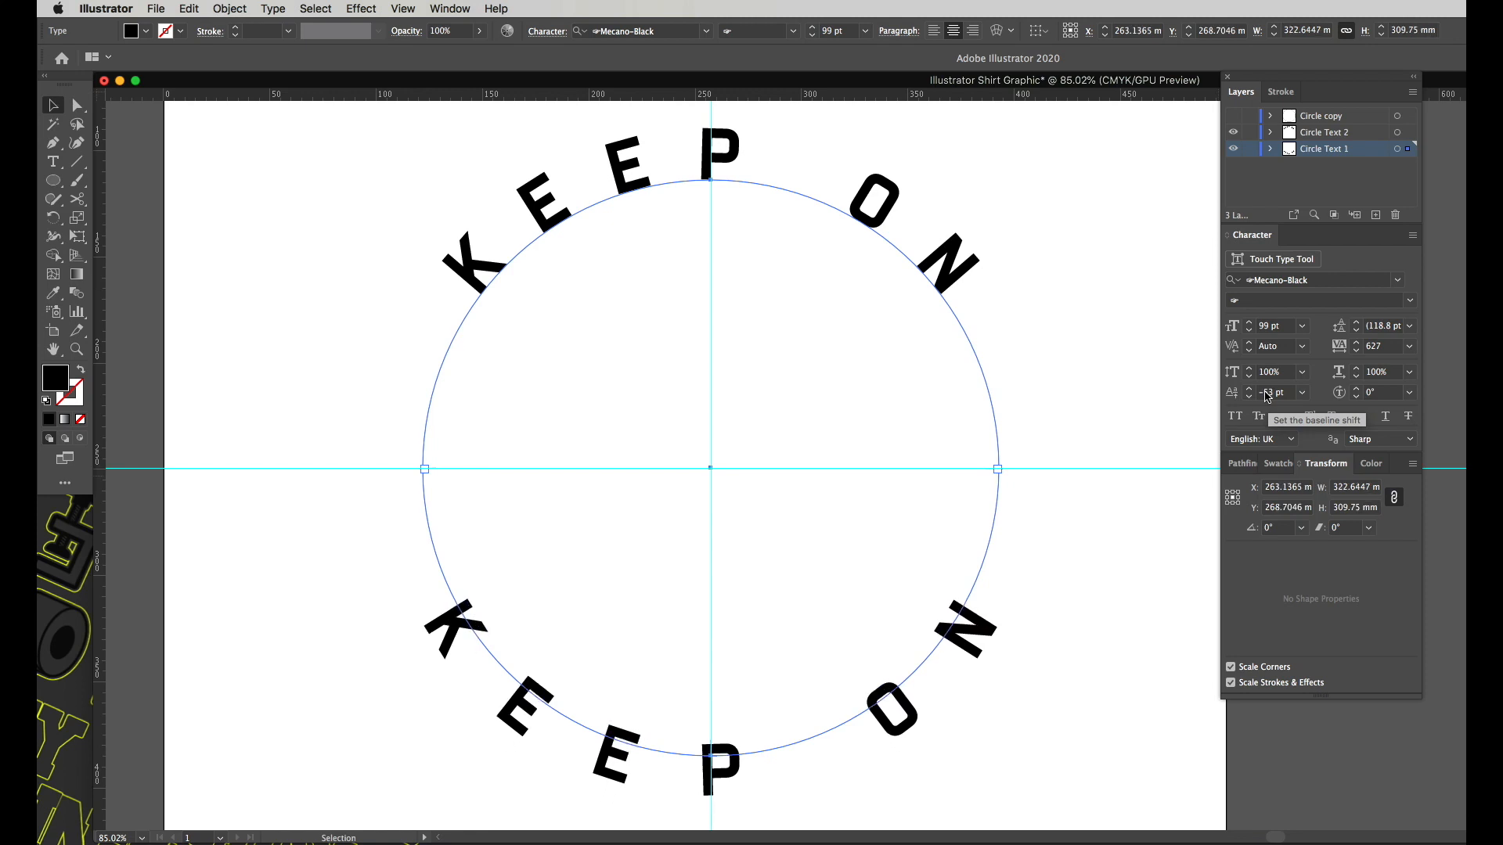
pyautogui.scroll(-11, 1266, 396)
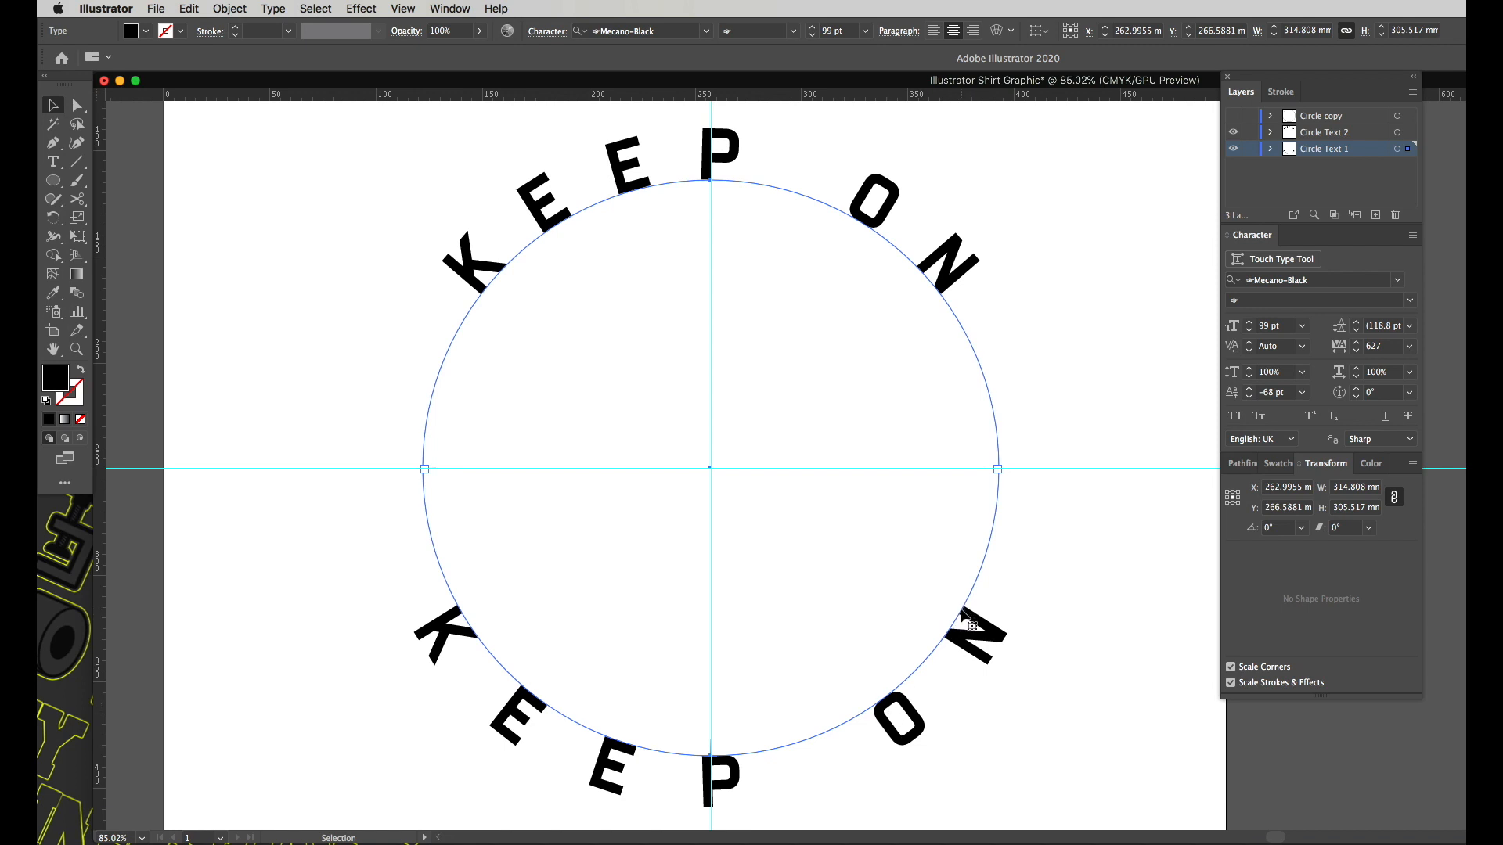
# Step: Replace the lower KEEP ON text with CREATING and deselect it
pyautogui.doubleClick(892, 724)
pyautogui.press('super+a')
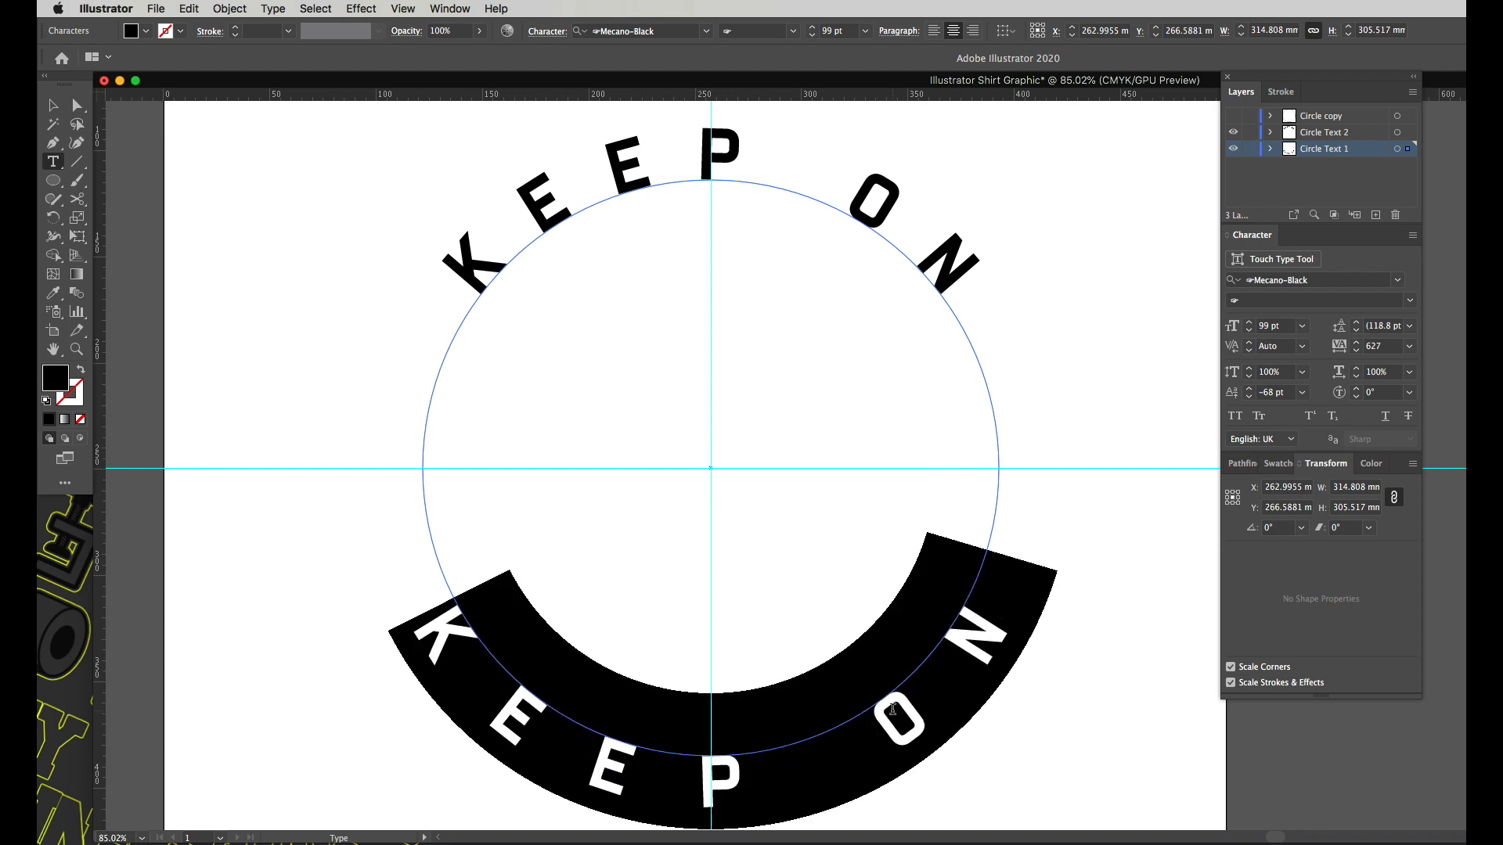
pyautogui.write('CREATING')
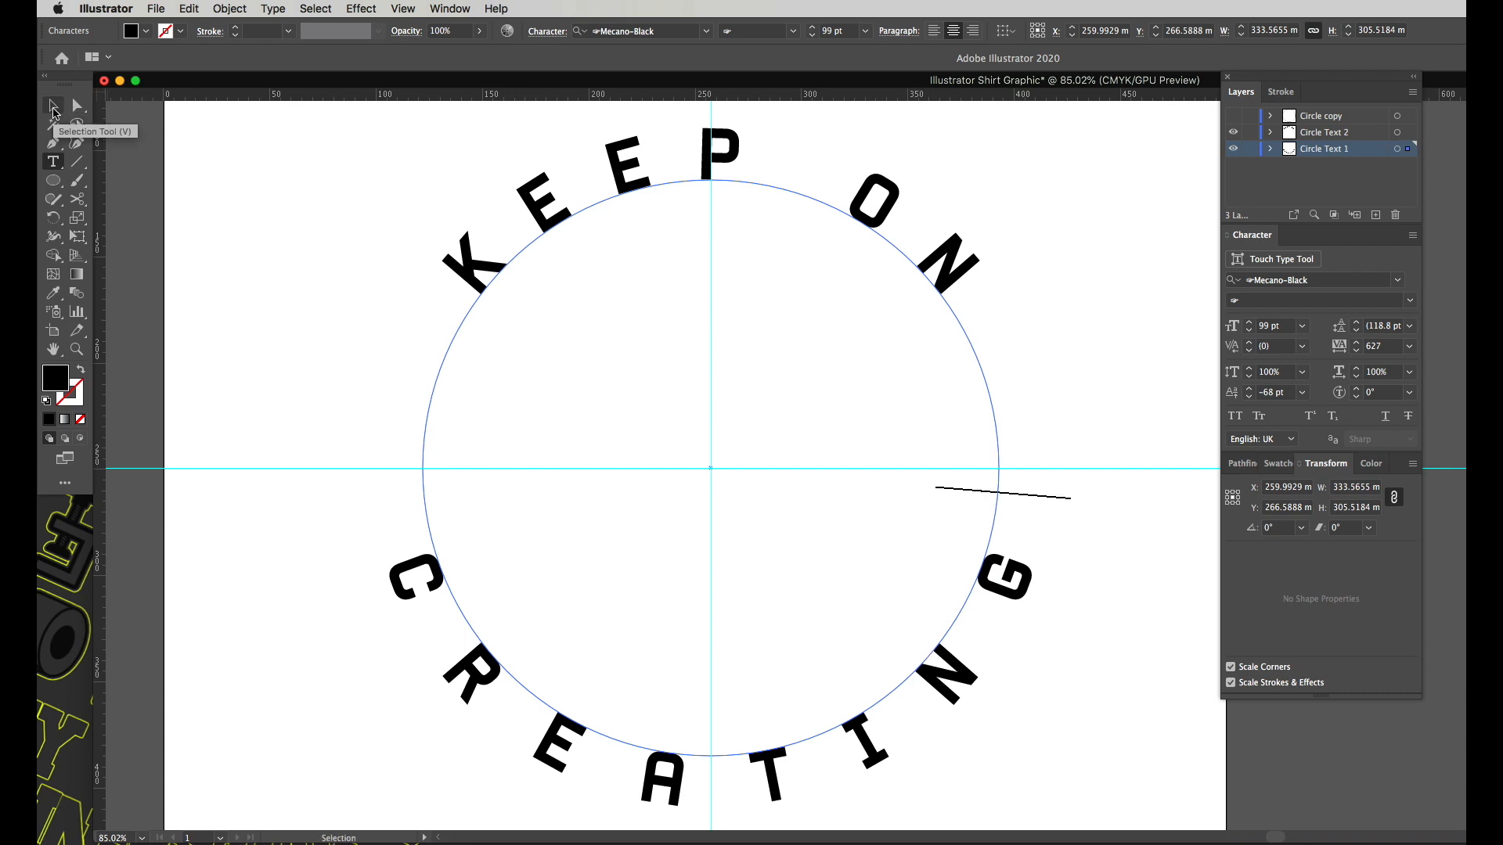
pyautogui.click(53, 108)
pyautogui.click(273, 321)
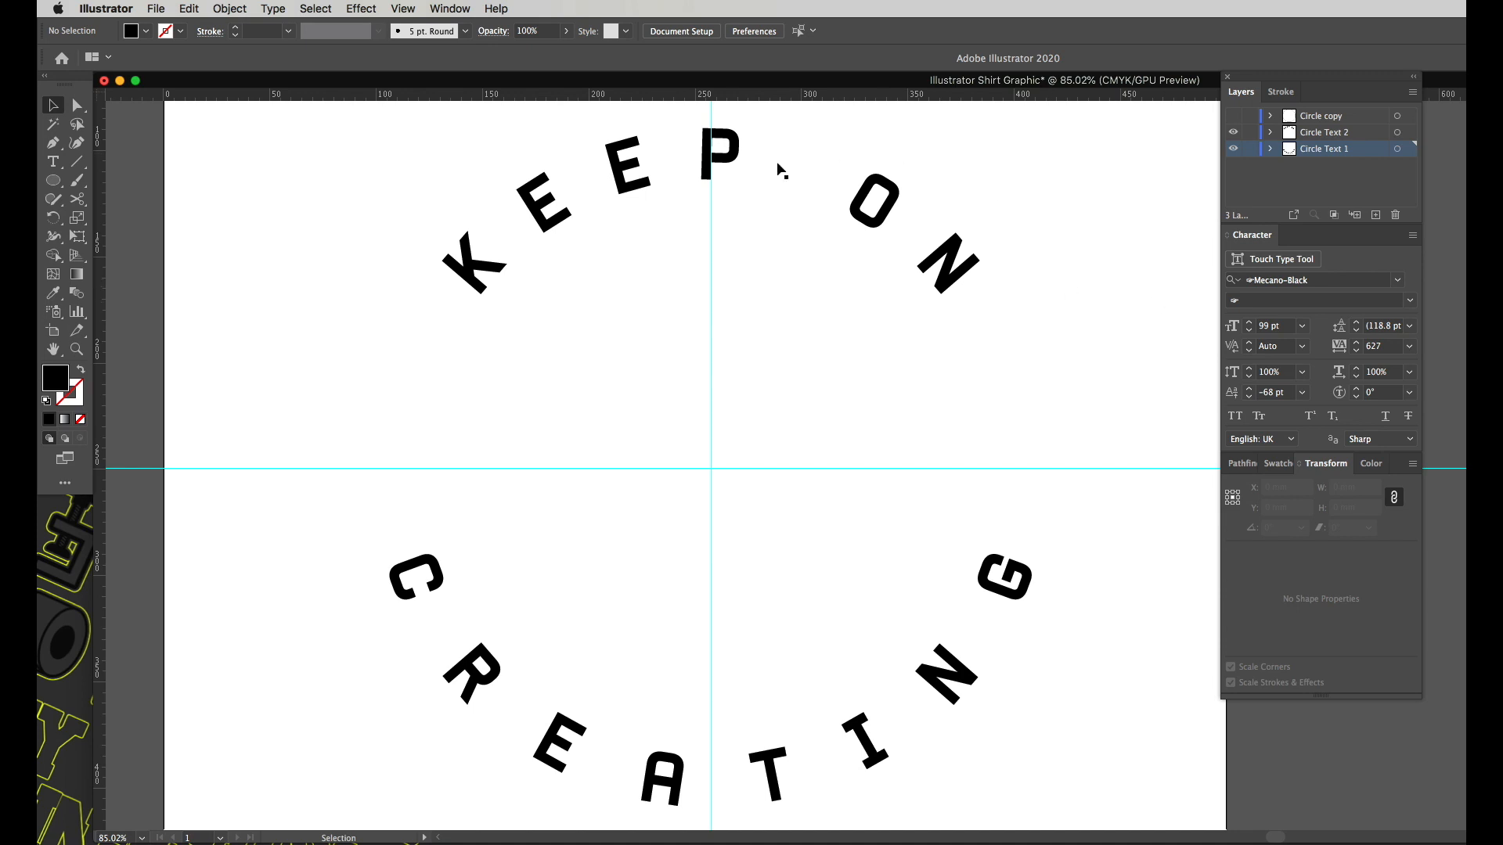
# Step: Show the Circle copy layer, duplicate it, and hide the new duplicate
pyautogui.click(1322, 119)
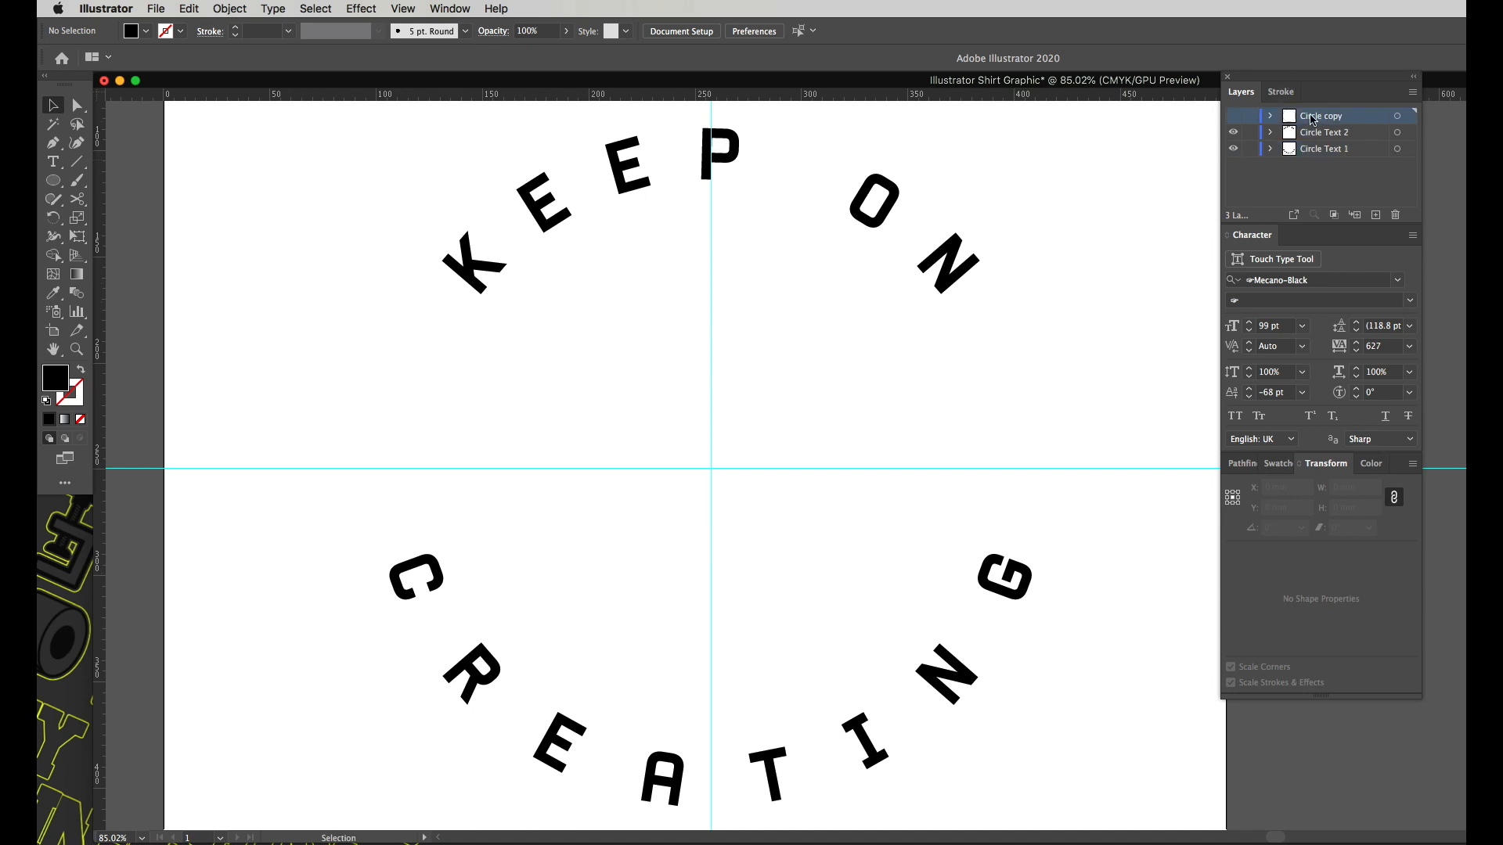
pyautogui.click(1234, 117)
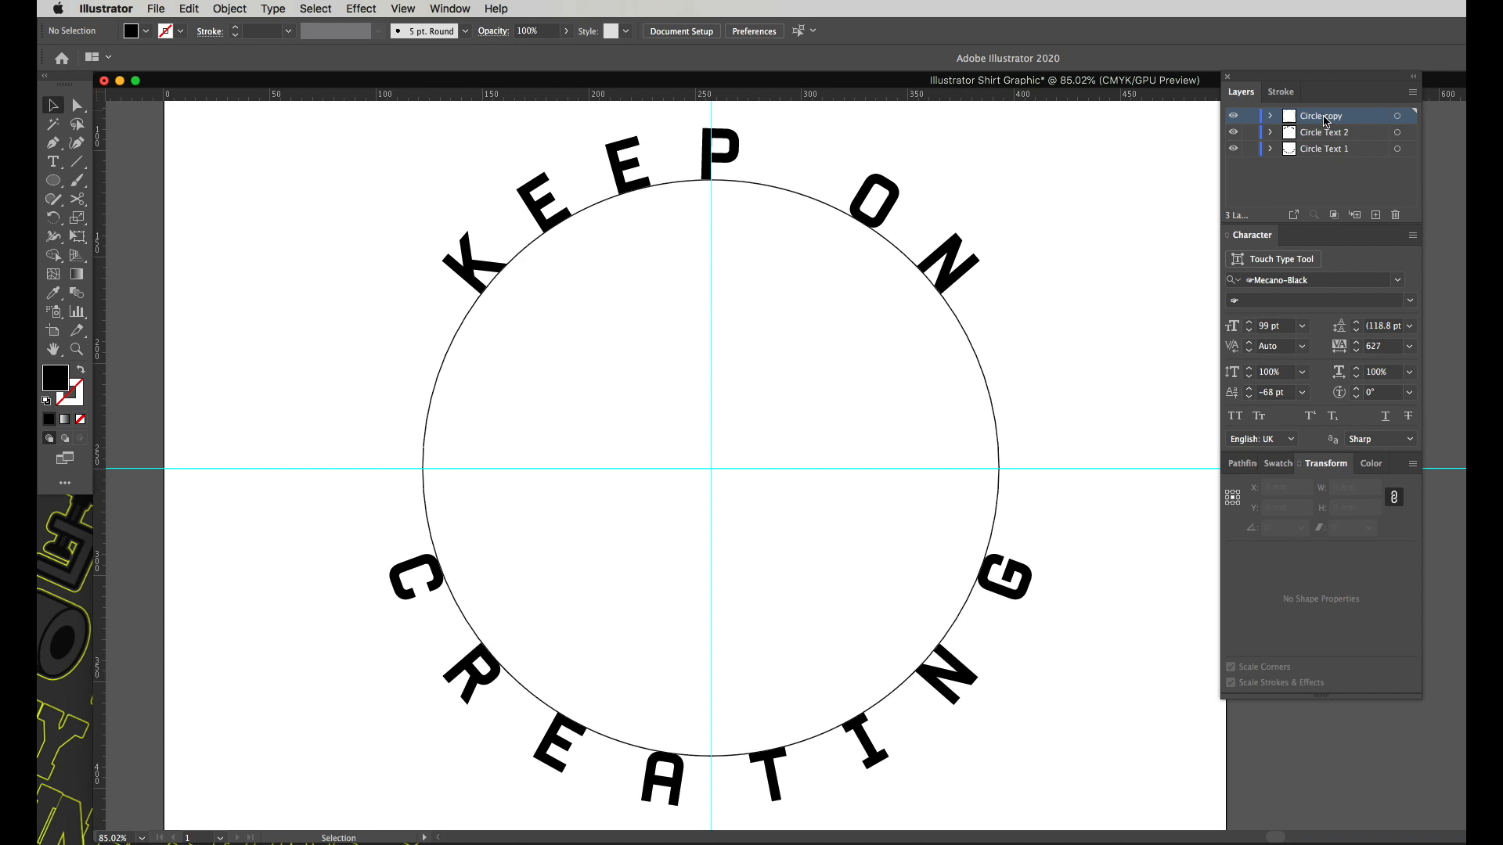
pyautogui.moveTo(1321, 119); pyautogui.dragTo(1376, 219)
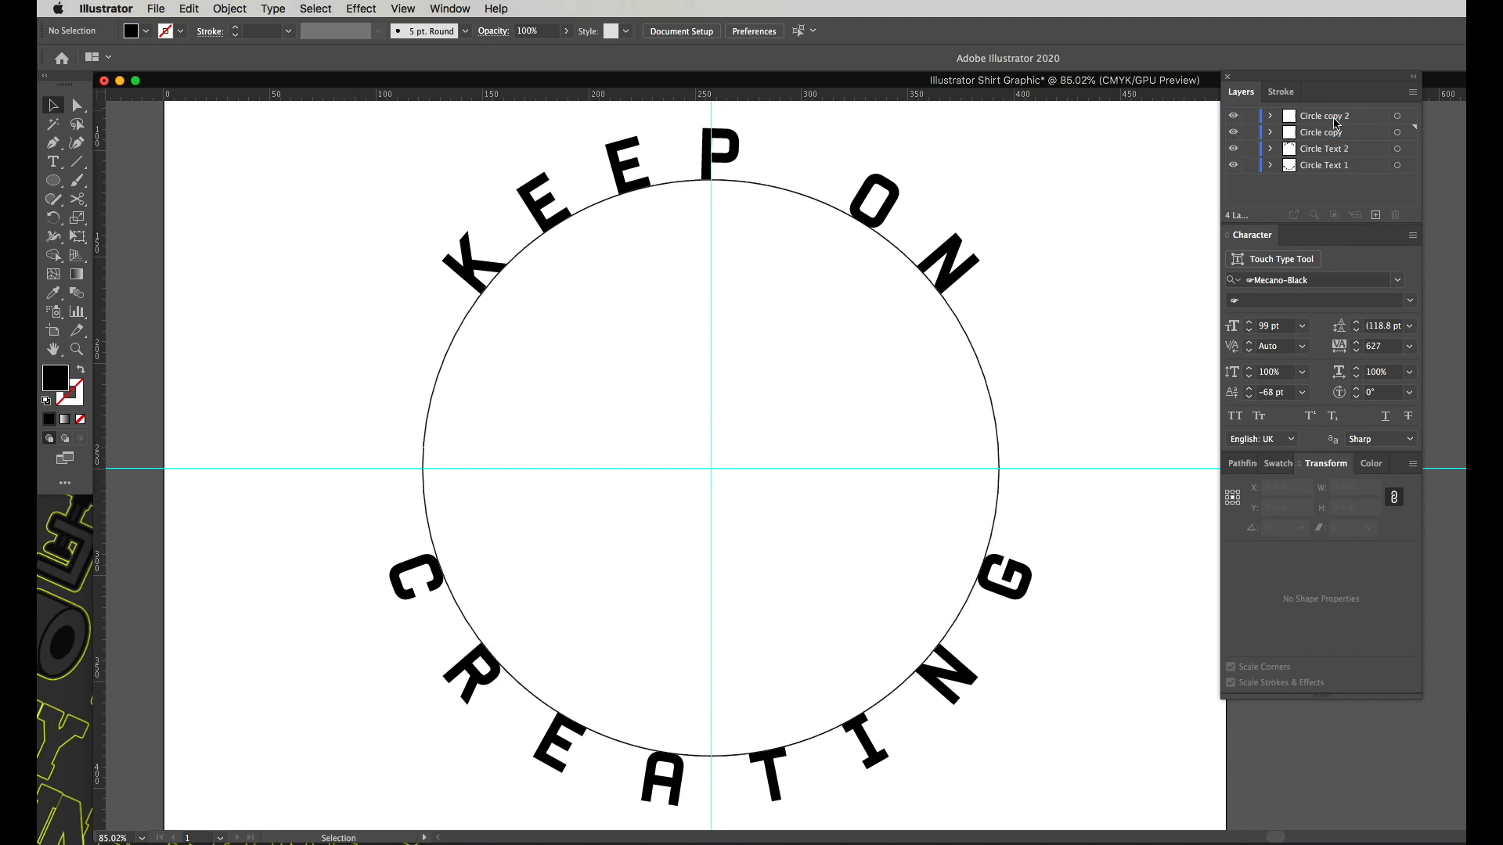
pyautogui.click(1233, 116)
# Step: Enlarge the circle on the Circle copy layer from its center to about 339 mm in diameter and remove its fill
pyautogui.click(1320, 134)
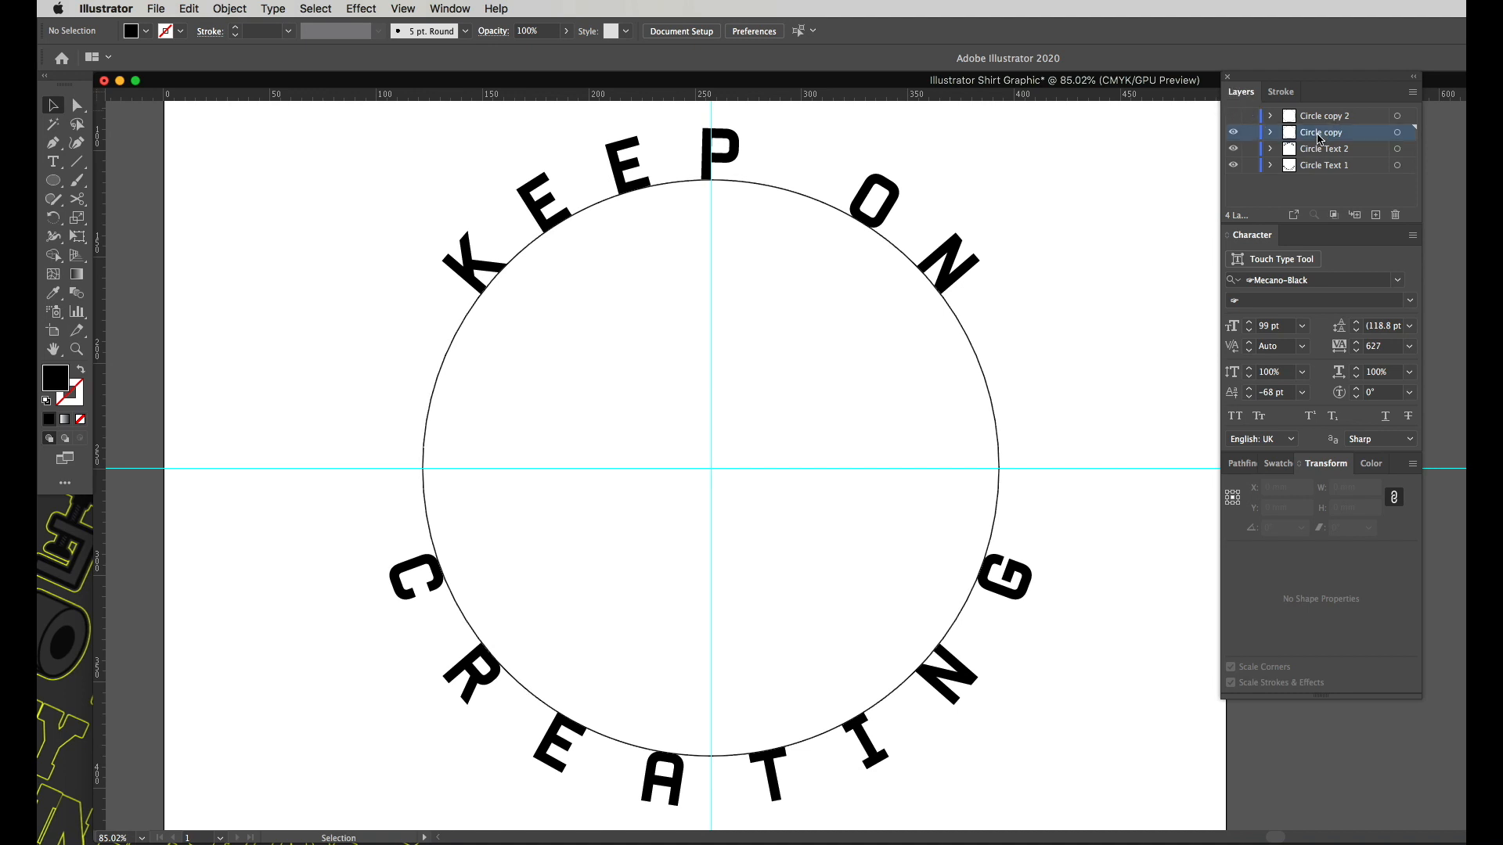
pyautogui.click(988, 391)
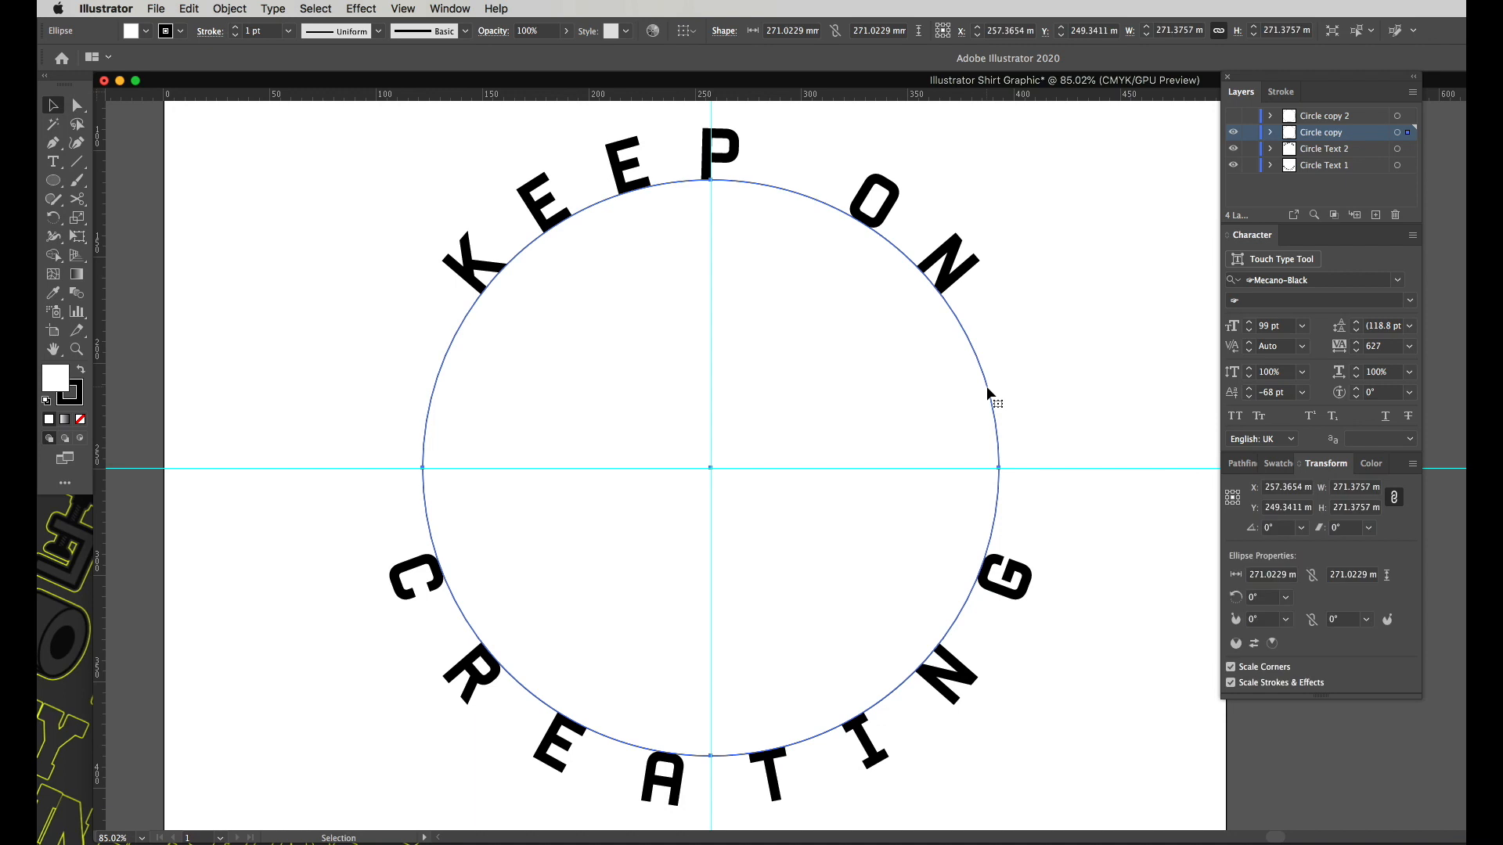
pyautogui.press('e')
pyautogui.moveTo(1003, 178); pyautogui.dragTo(1090, 125)
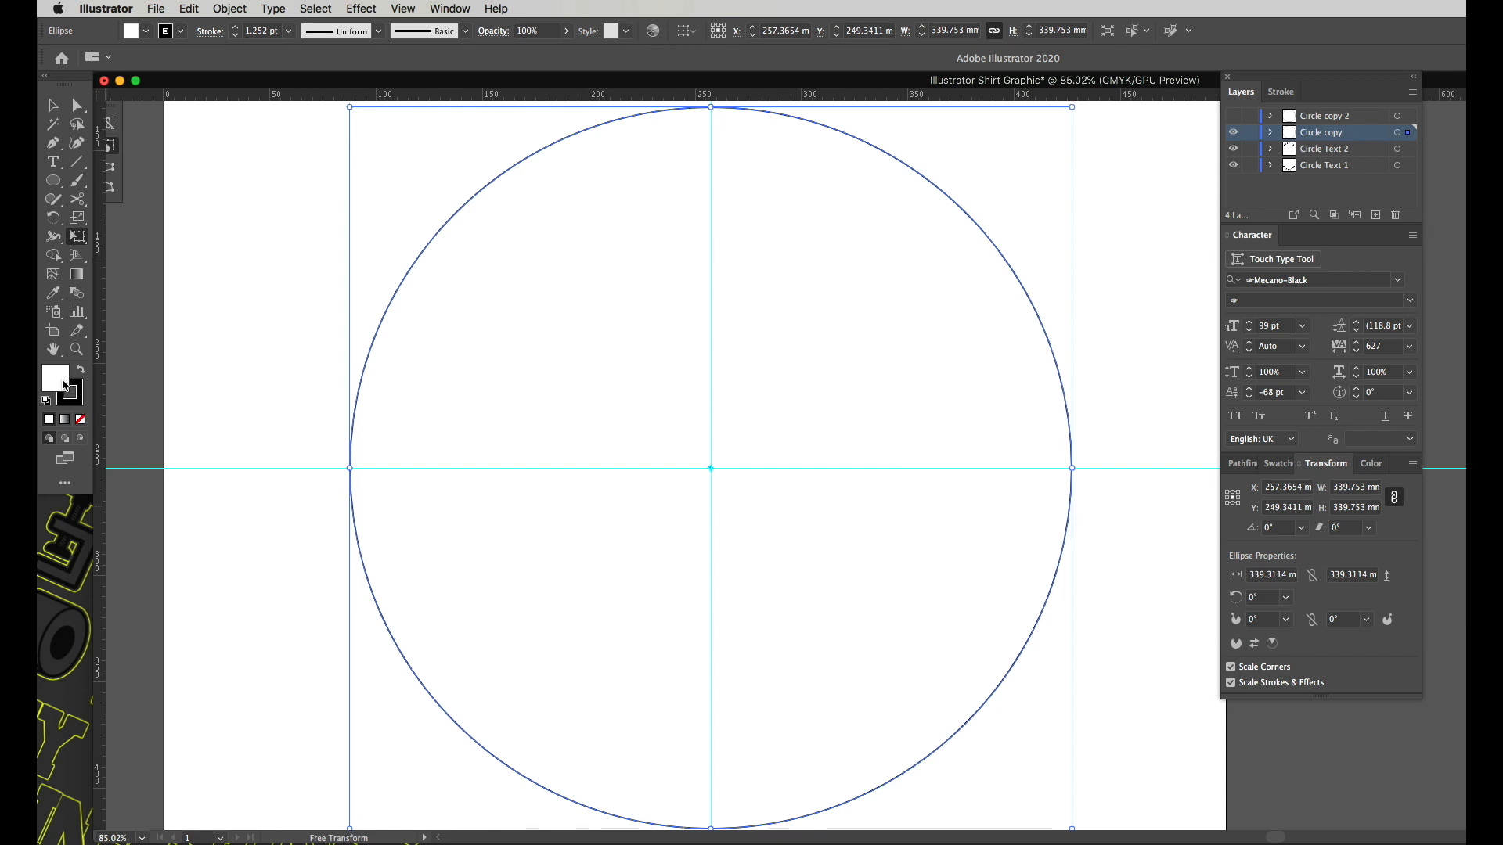
pyautogui.click(79, 396)
pyautogui.click(80, 418)
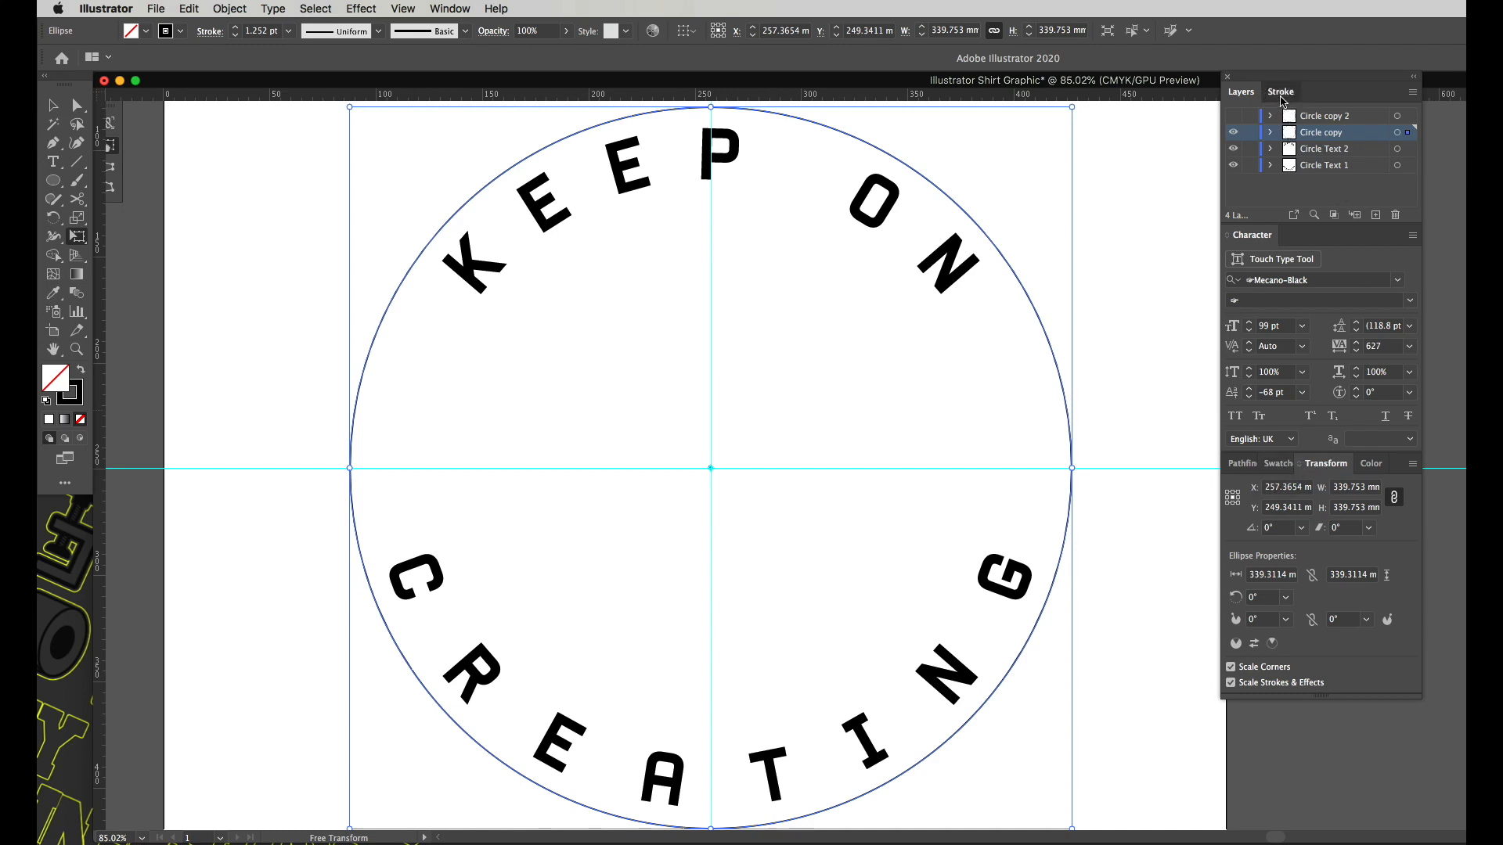
# Step: Set the stroke weight of the enlarged outer circle to 22 pt
pyautogui.click(1282, 92)
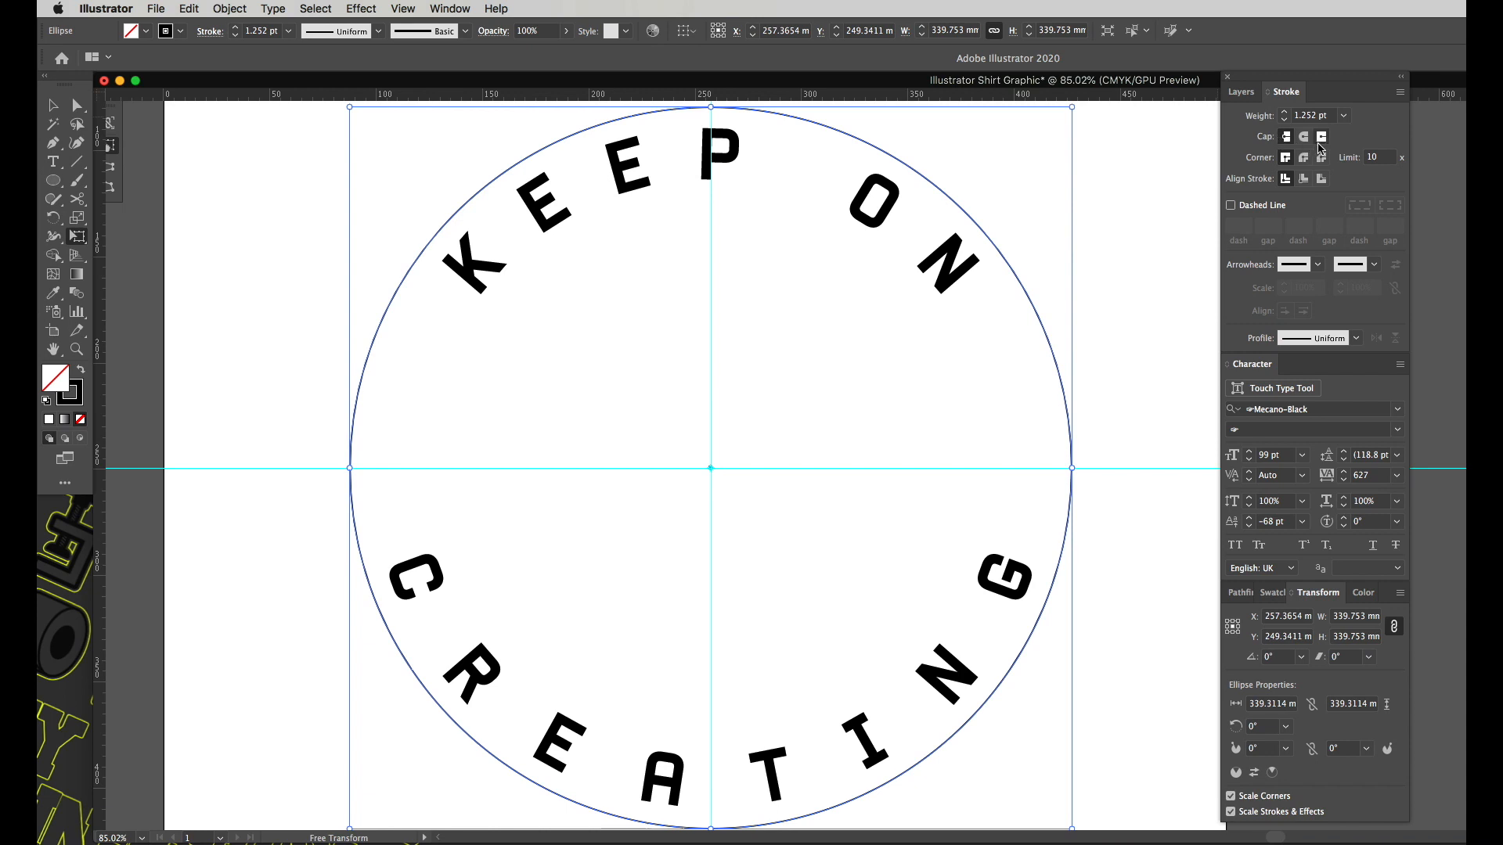
pyautogui.scroll(18, 1311, 117)
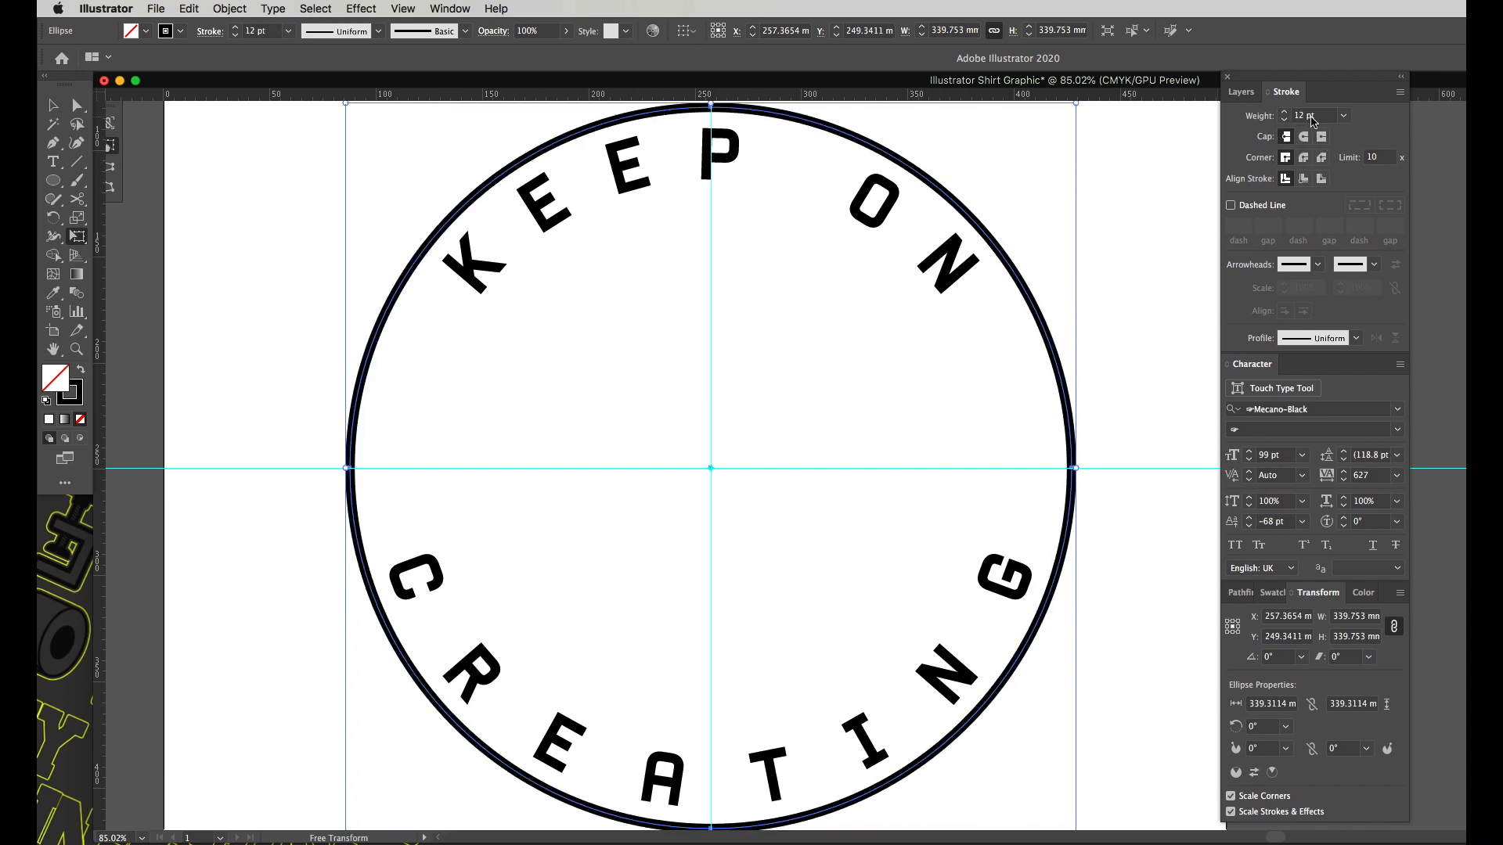
pyautogui.scroll(3, 1313, 120)
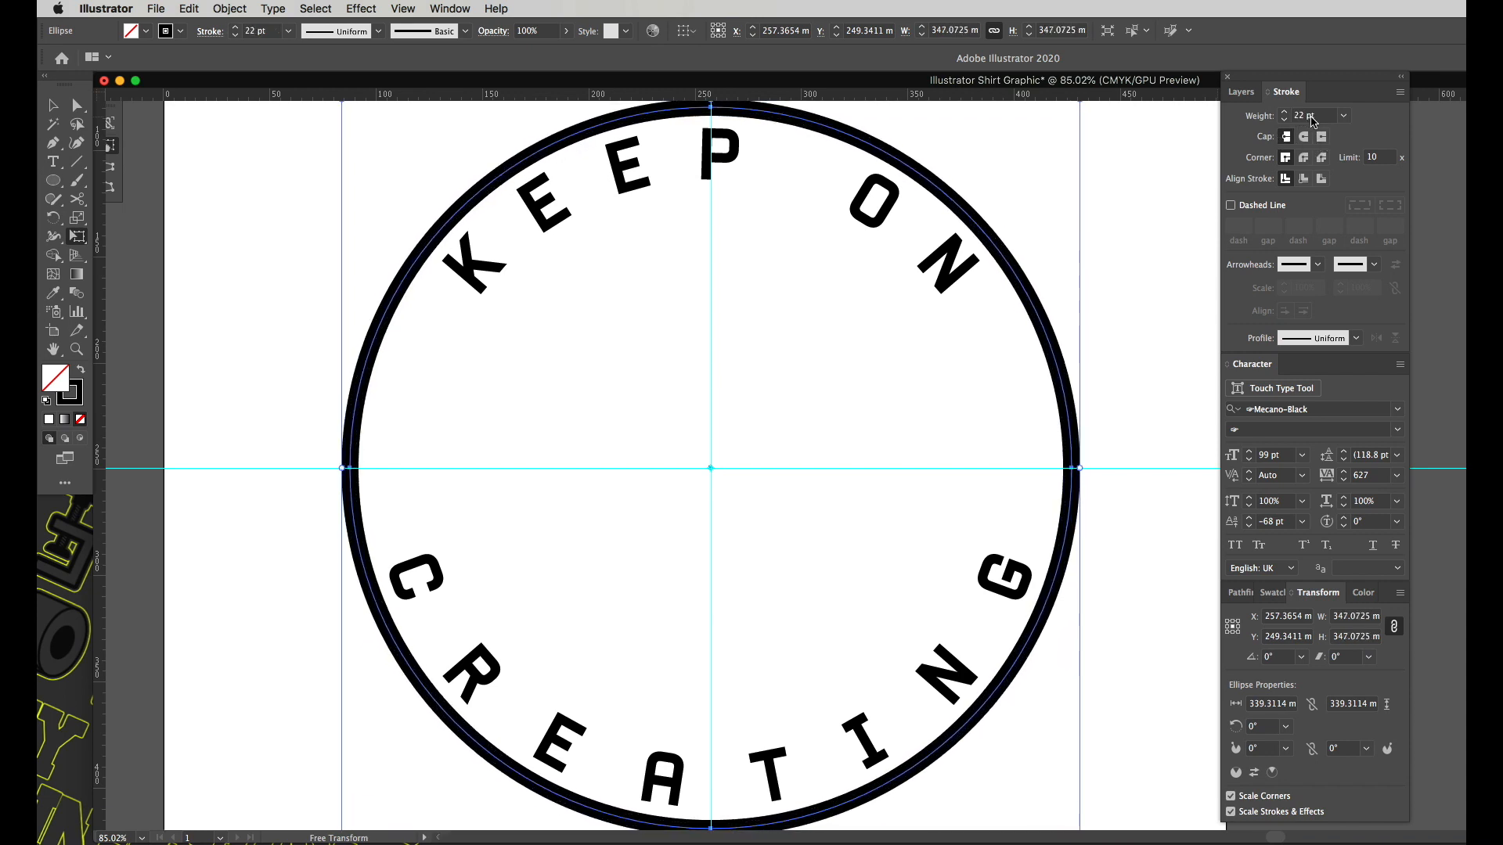
pyautogui.scroll(-1, 1313, 120)
pyautogui.scroll(1, 1314, 119)
# Step: Expand the outer circle with Fill and Stroke enabled to turn its outline into a shape
pyautogui.click(243, 7)
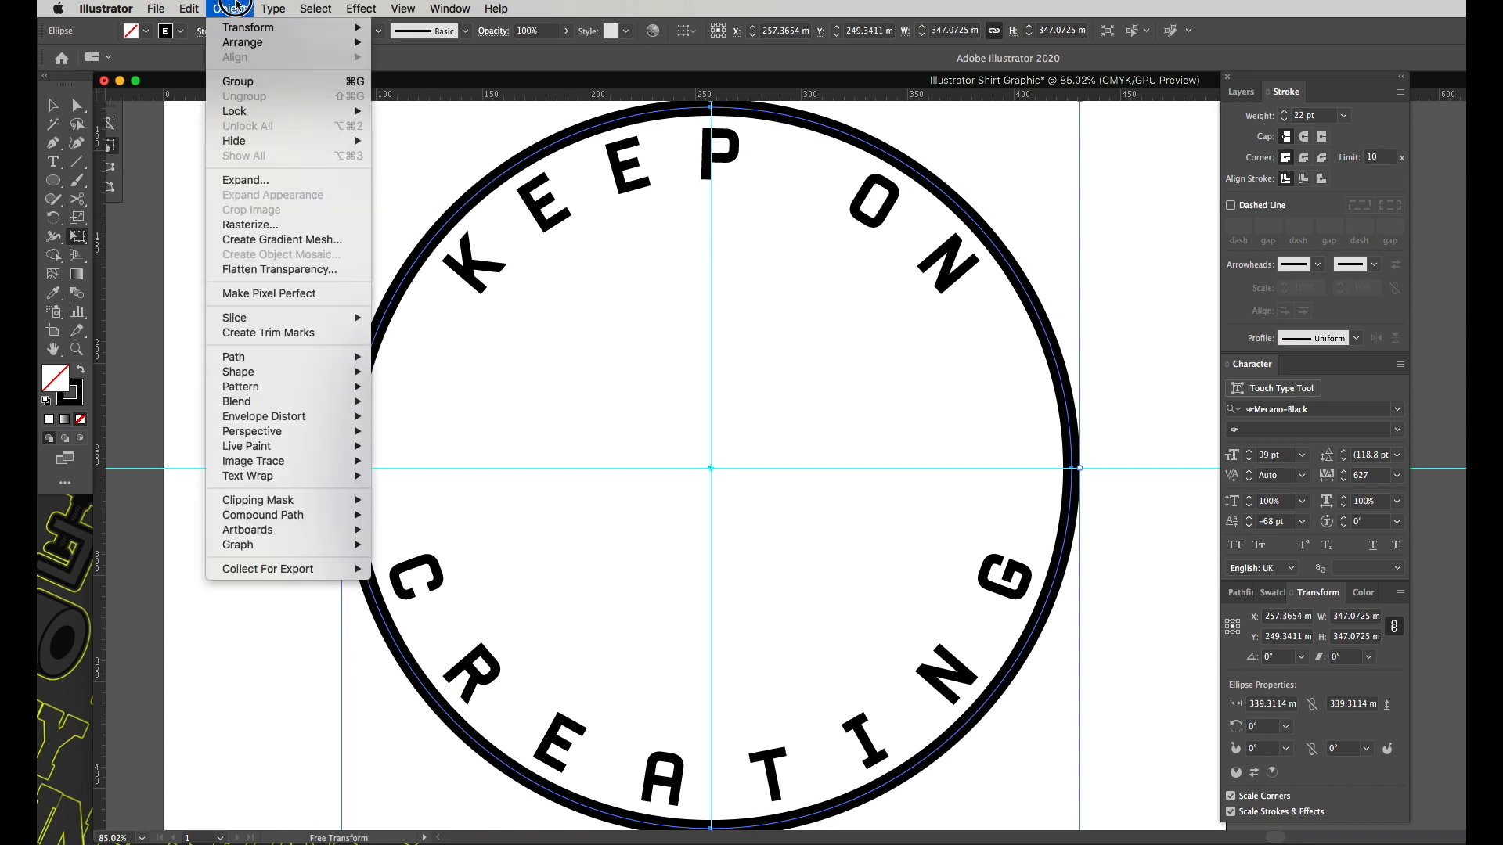
pyautogui.click(245, 186)
pyautogui.moveTo(217, 97); pyautogui.dragTo(483, 116)
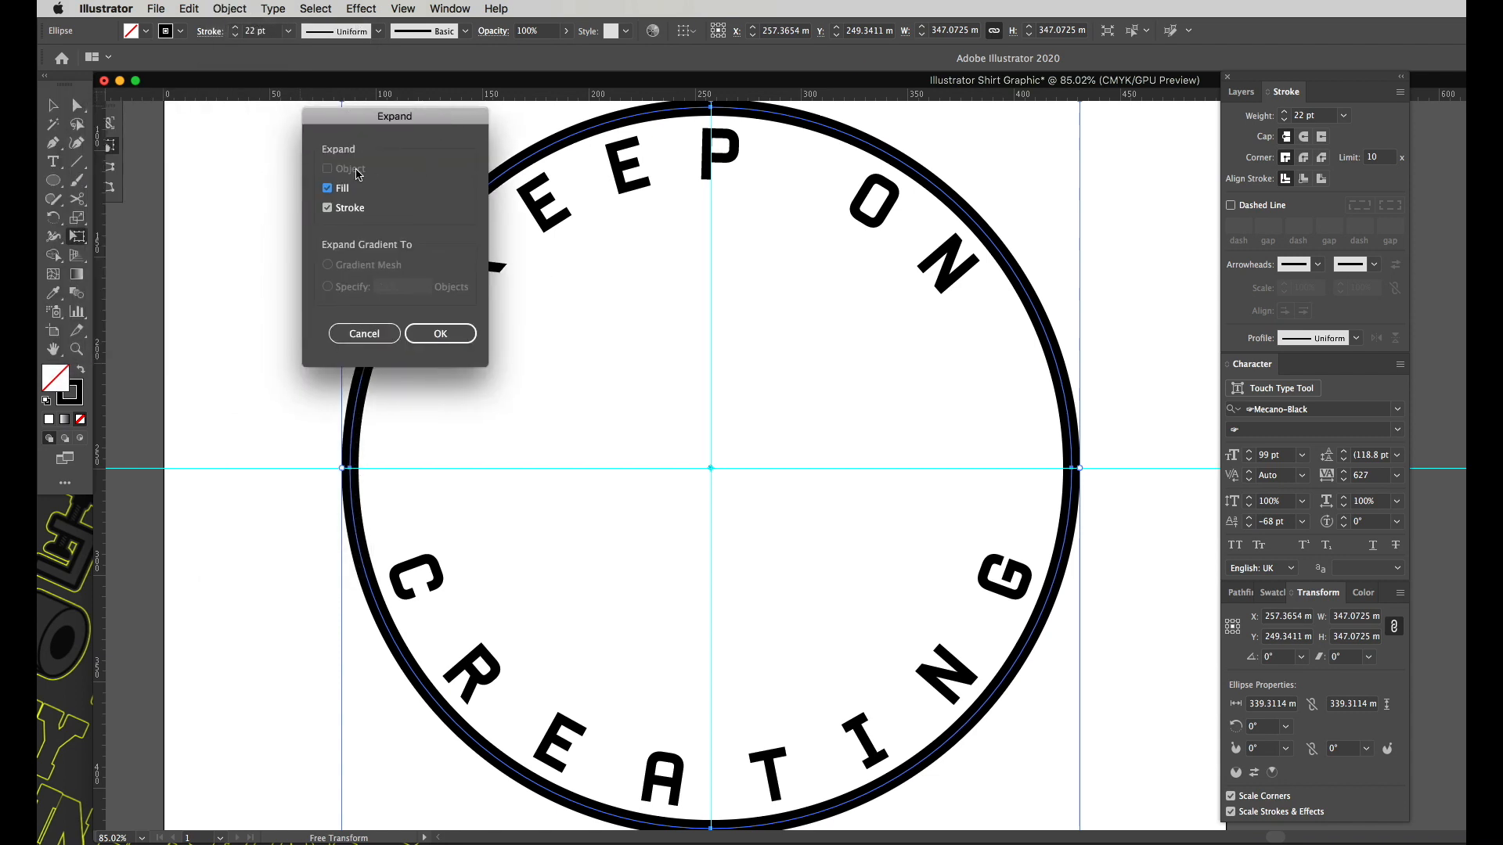
pyautogui.click(440, 334)
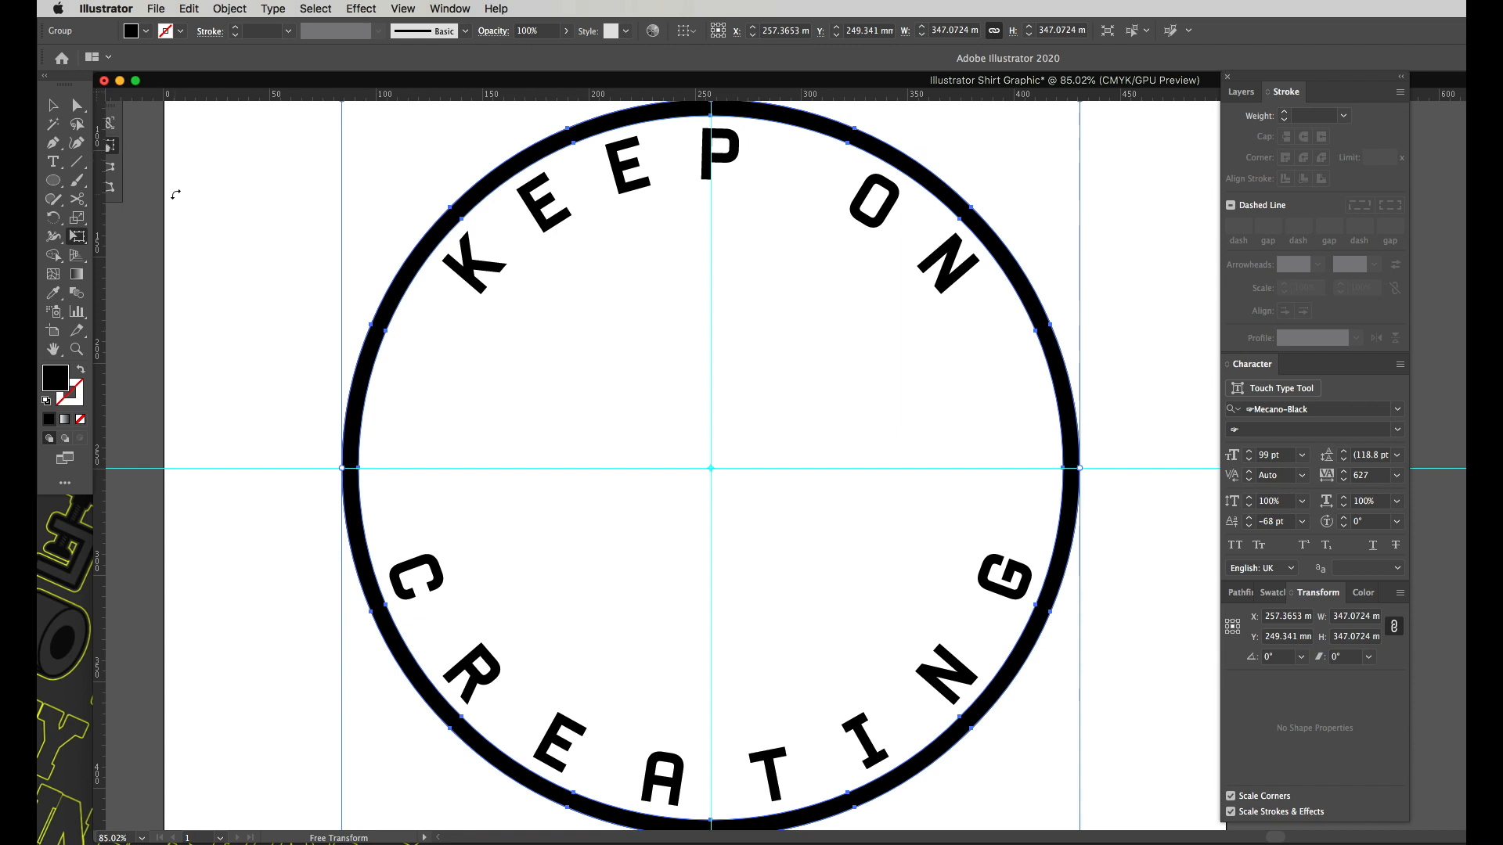
# Step: Add a text object reading 20 inside the ring, just above the horizontal guide
pyautogui.press('t')
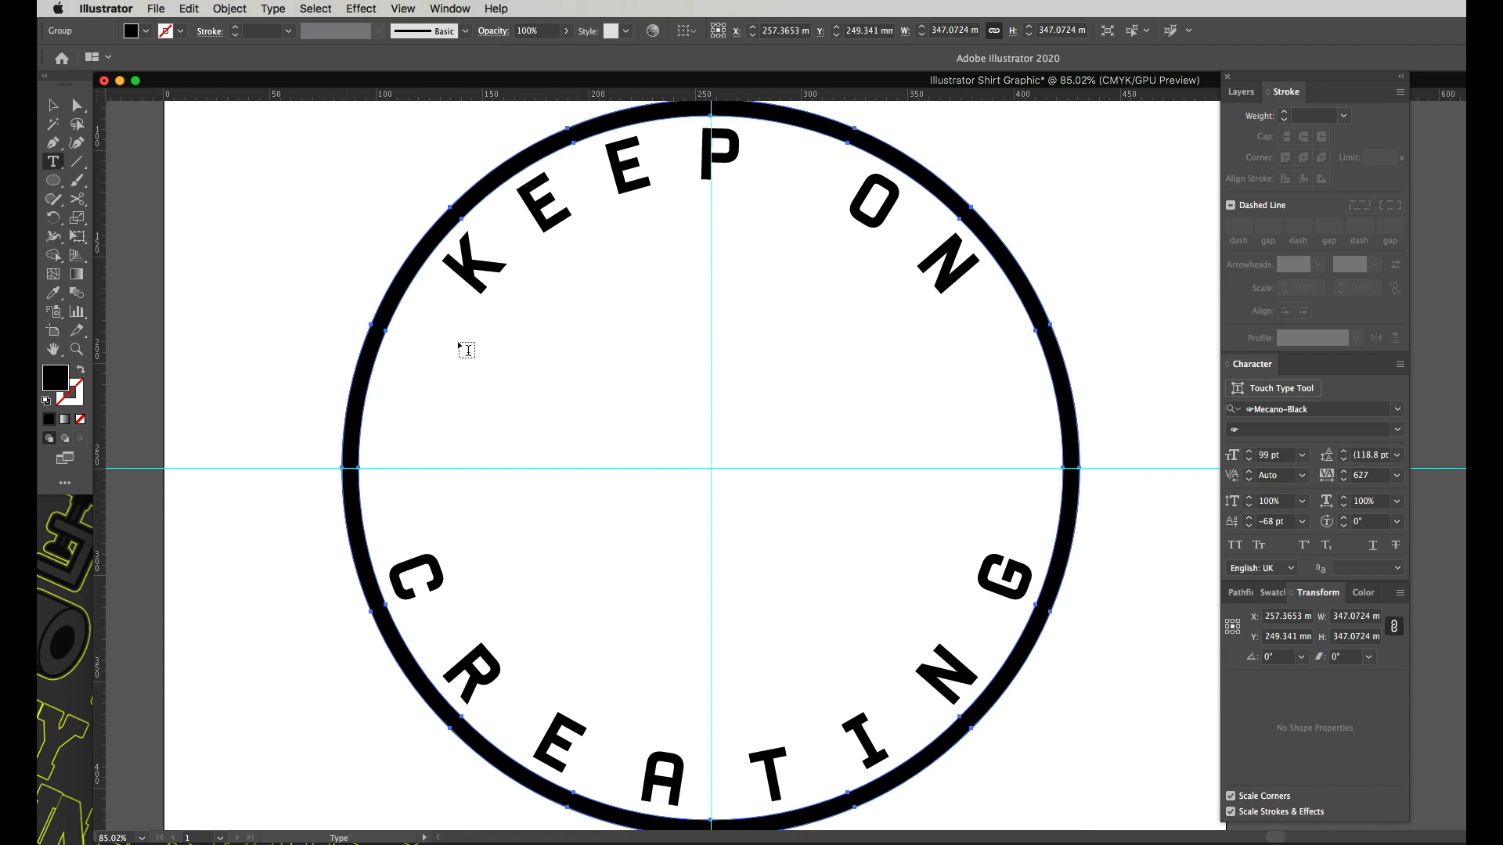
pyautogui.click(662, 401)
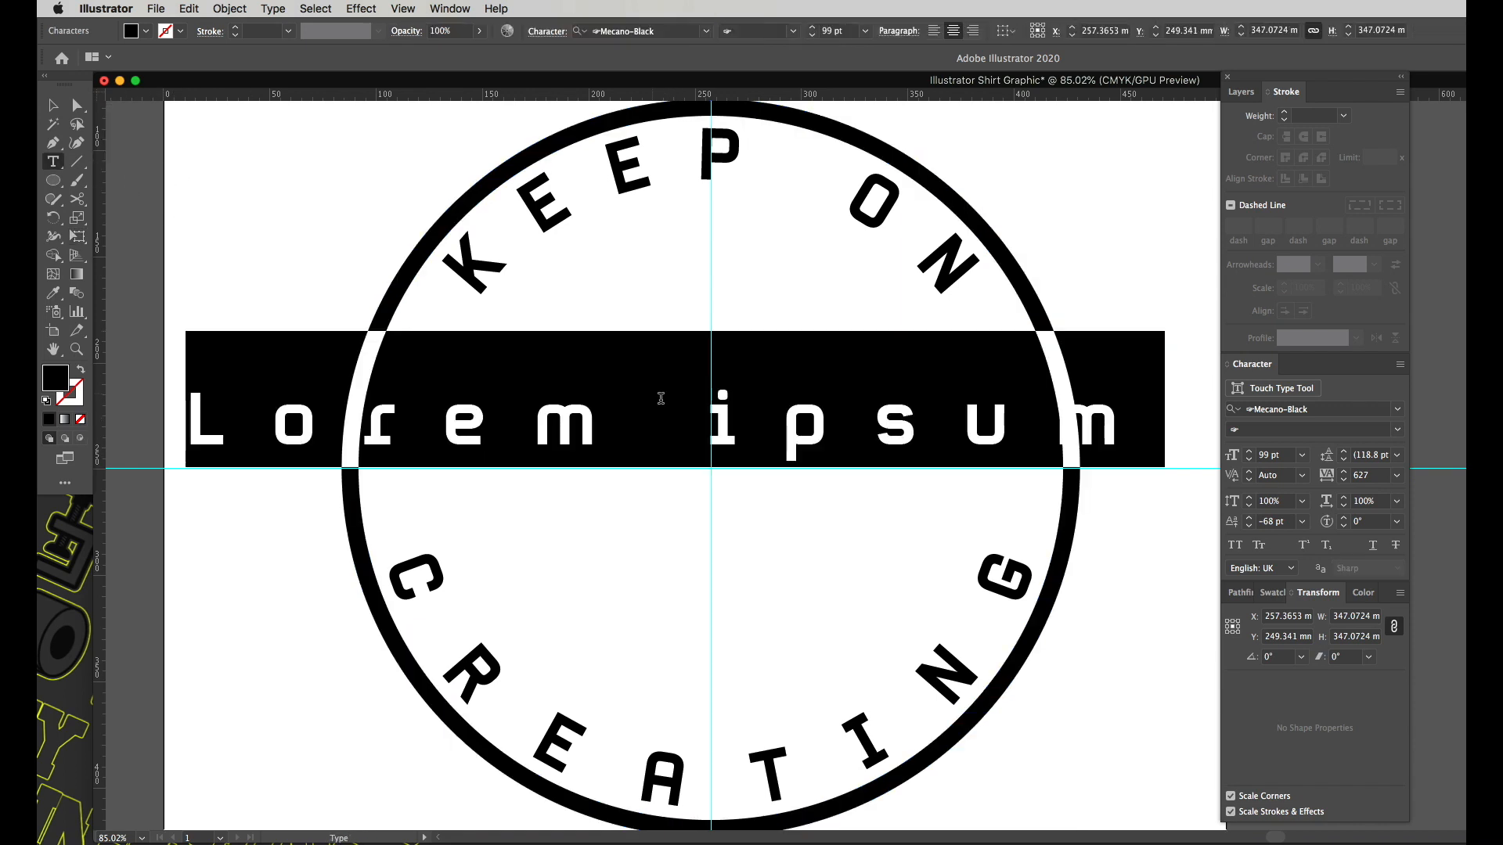
pyautogui.write('20')
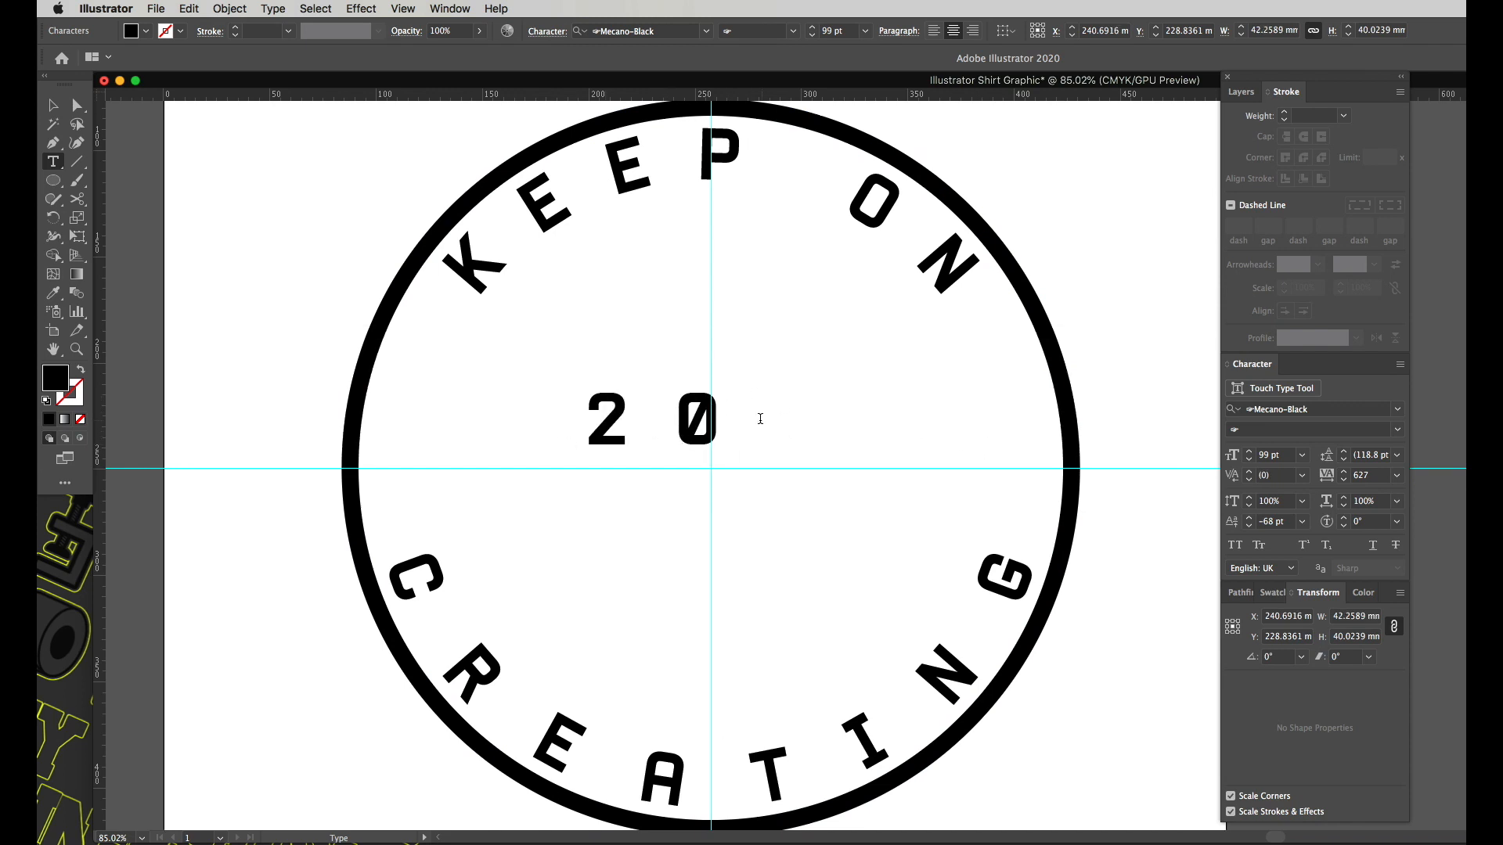
# Step: Set the tracking of the 20 text to 0 and change its font to Clutch Solid
pyautogui.doubleClick(707, 428)
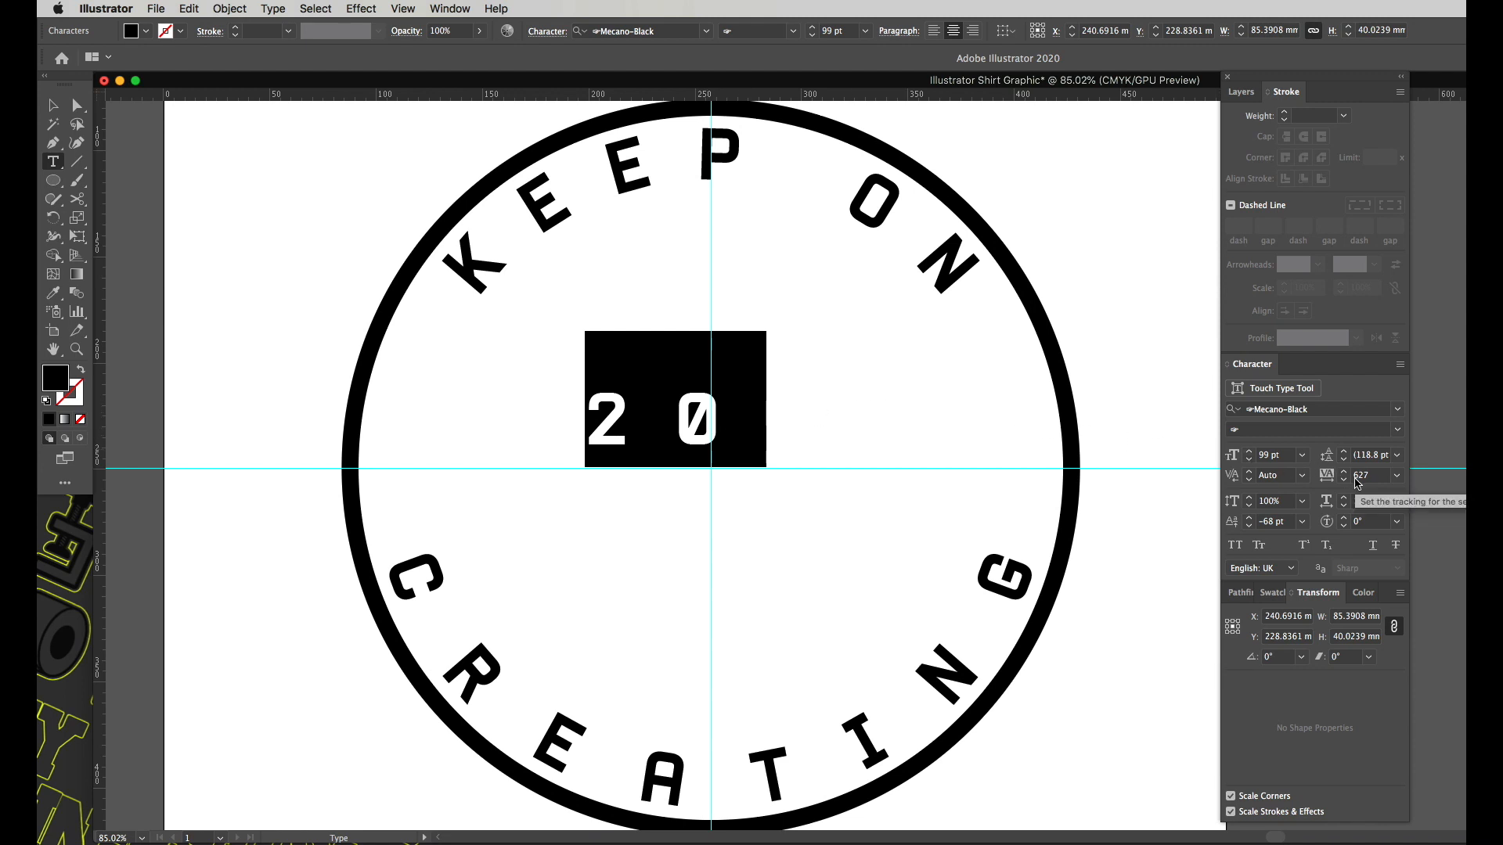
pyautogui.click(1333, 475)
pyautogui.write('0')
pyautogui.press('Return')
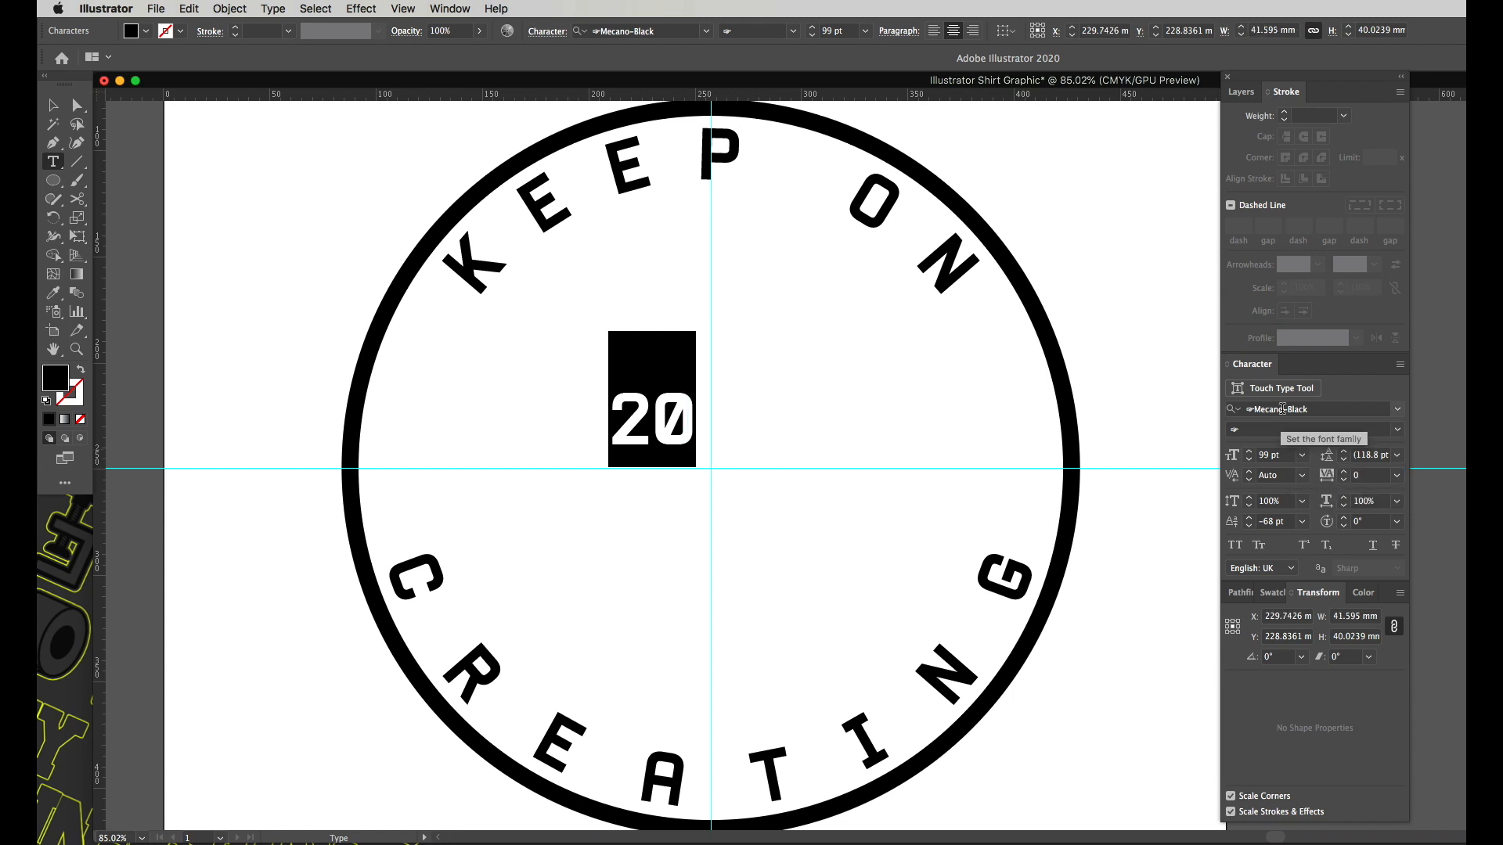
pyautogui.click(1282, 408)
pyautogui.write('clu')
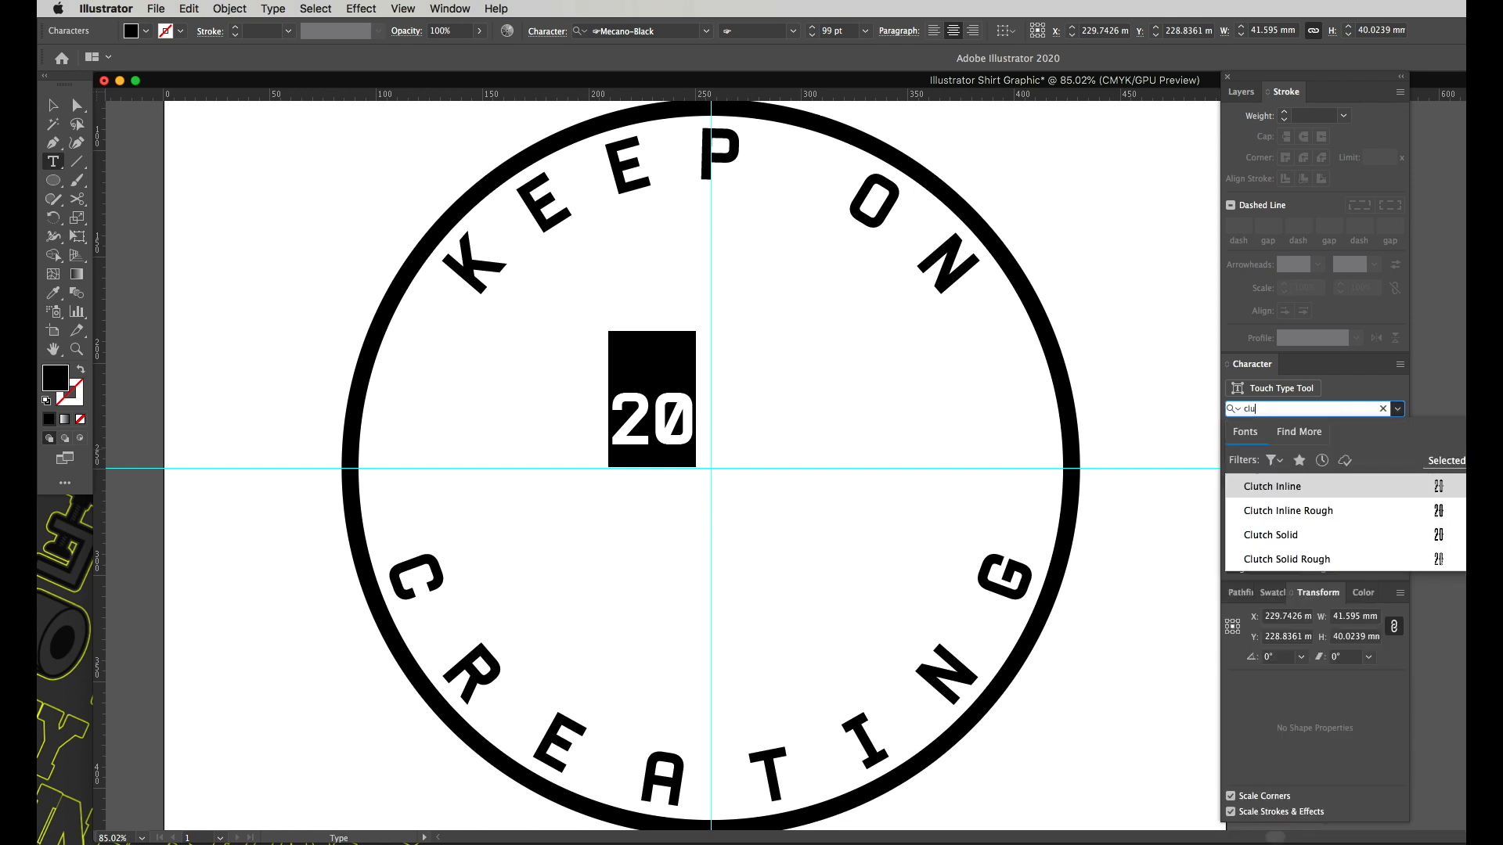
pyautogui.click(1270, 535)
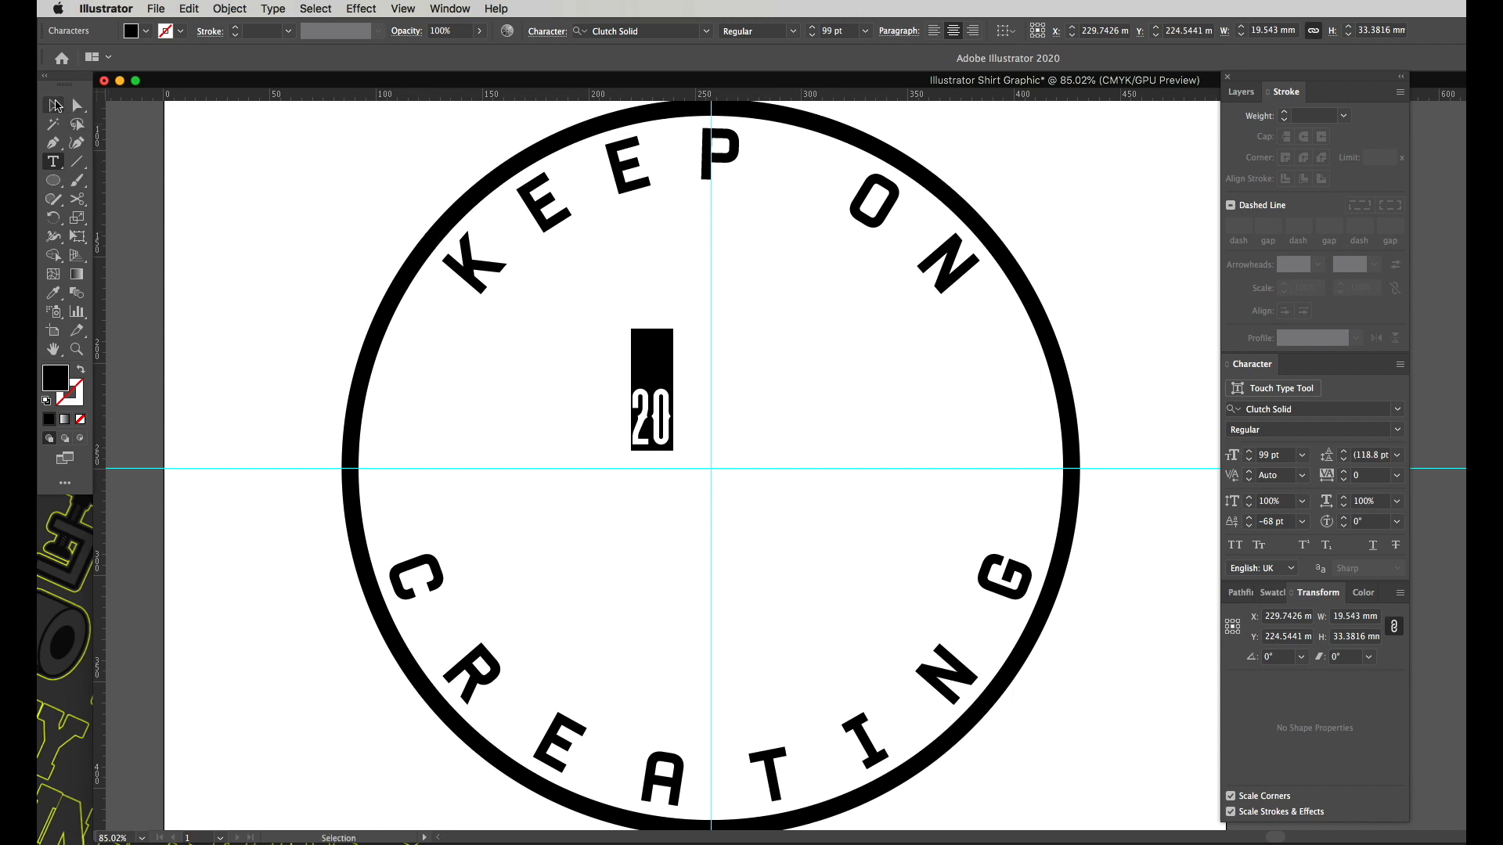
# Step: Enlarge the 20 text to about 146 mm wide by 249 mm high and centre it inside the ring
pyautogui.click(78, 238)
pyautogui.moveTo(674, 453); pyautogui.dragTo(838, 658)
pyautogui.press('v')
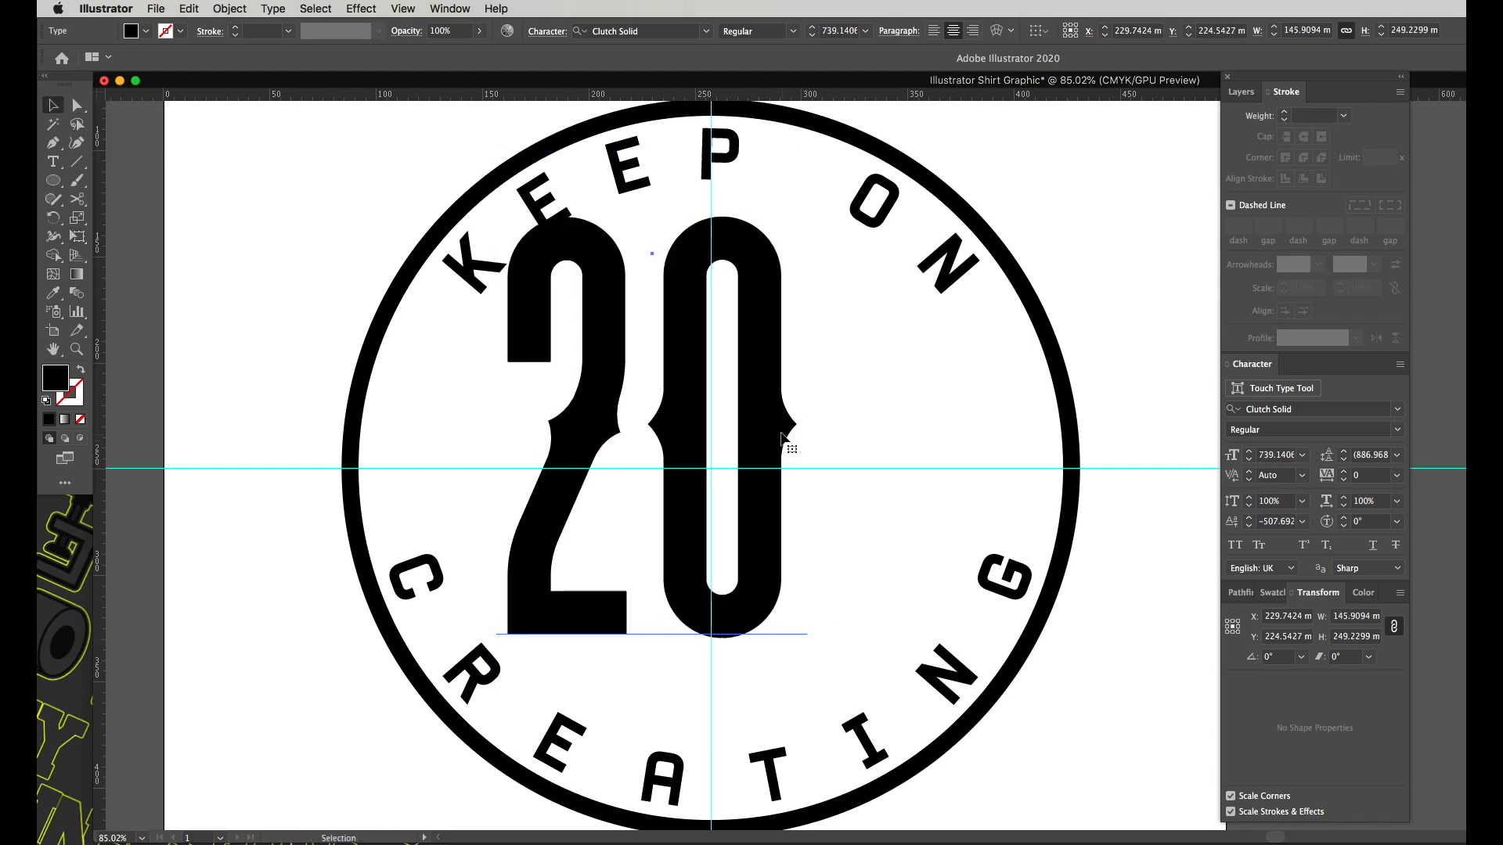
pyautogui.moveTo(763, 415); pyautogui.dragTo(835, 455)
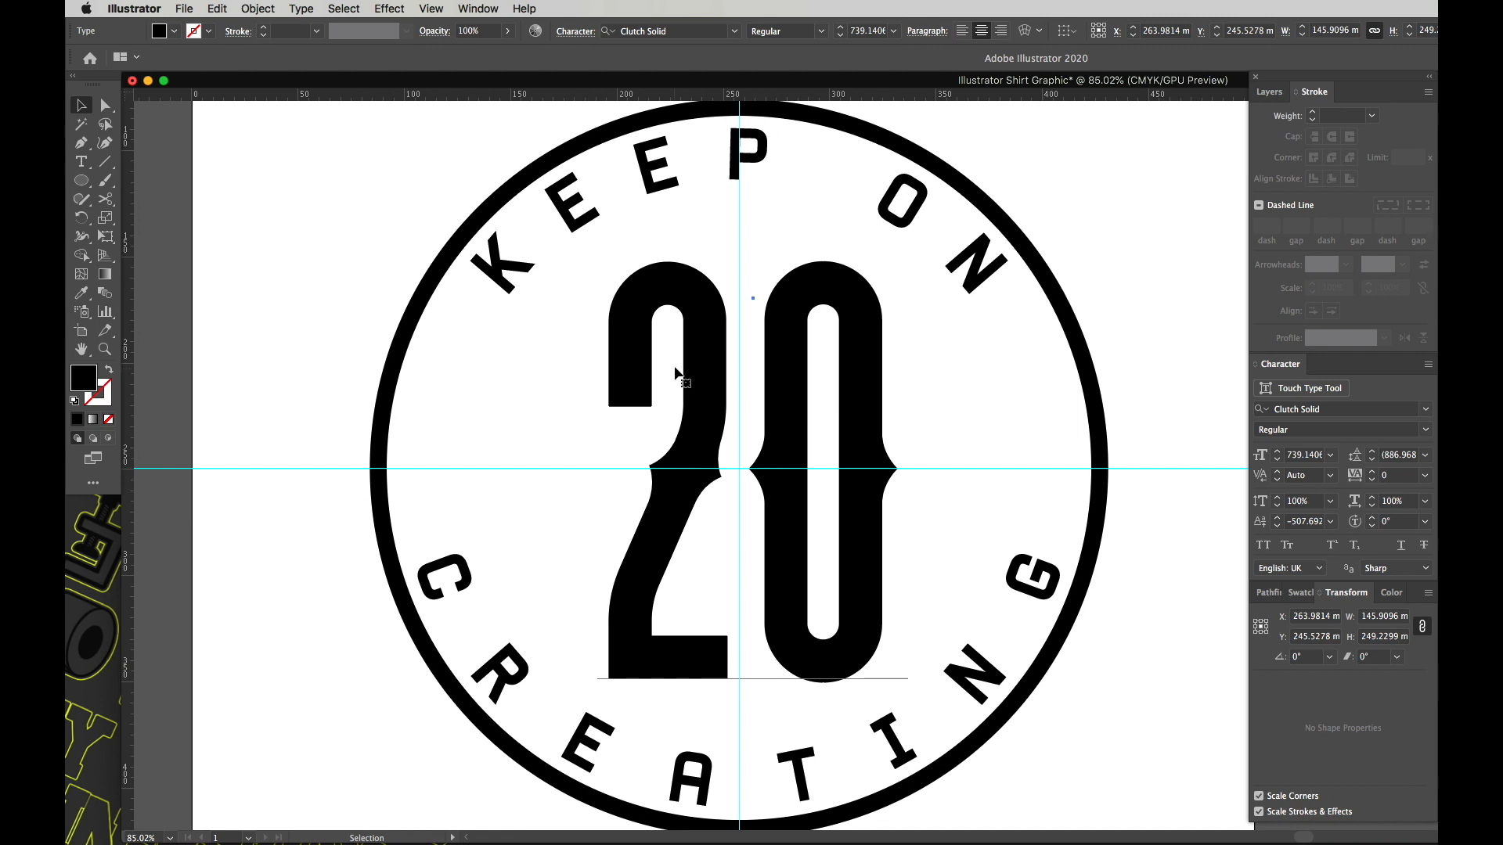
# Step: Draw a rectangle about 395 by 65 mm, centred on the guide intersection and extending past both sides of the ring
pyautogui.press('m')
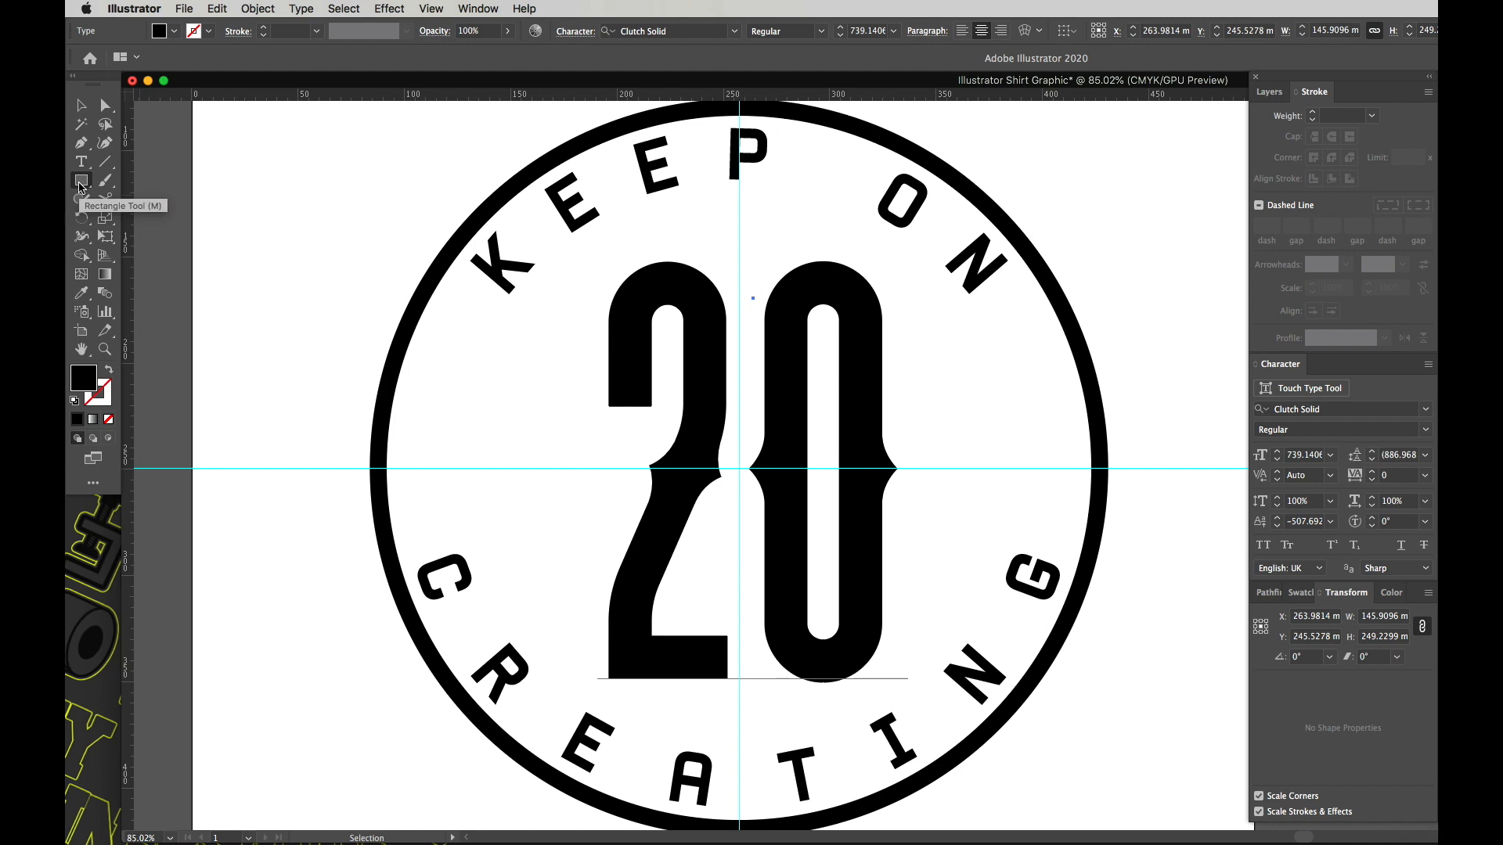
pyautogui.click(80, 184)
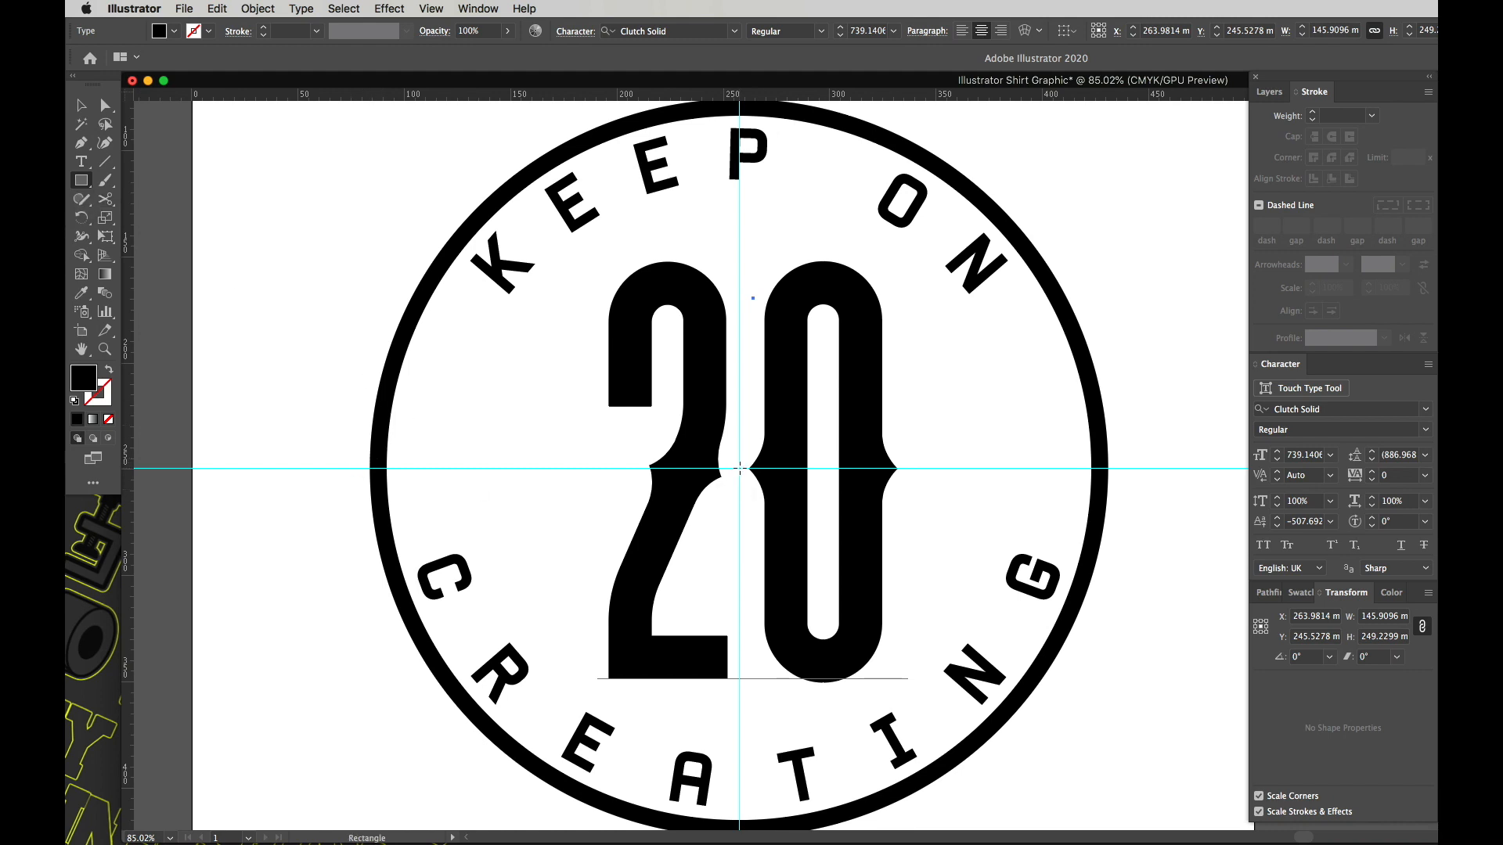
pyautogui.moveTo(740, 468); pyautogui.dragTo(1158, 533)
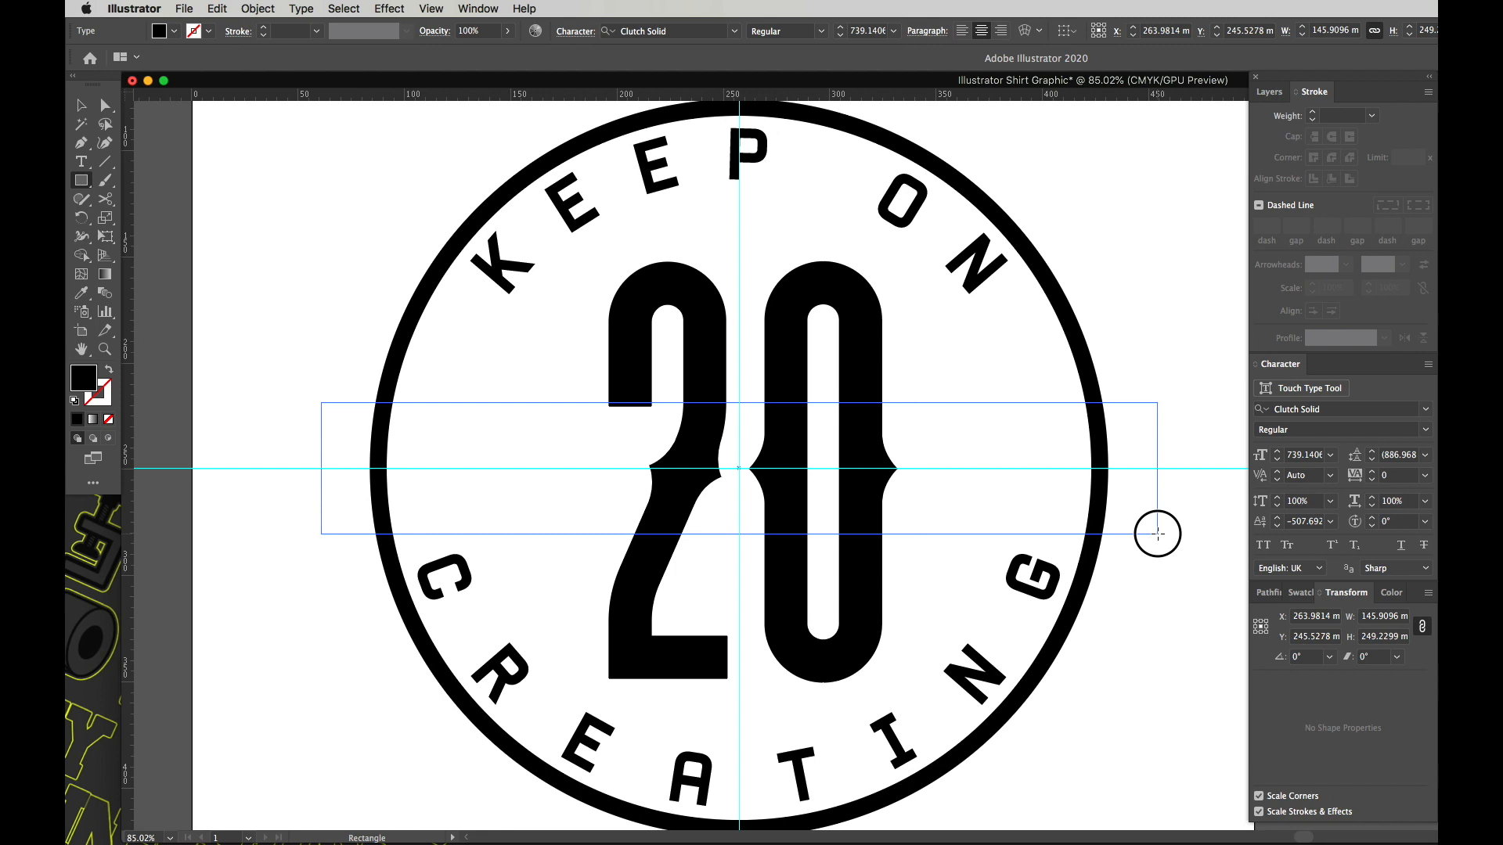
pyautogui.moveTo(1157, 533); pyautogui.dragTo(1159, 538)
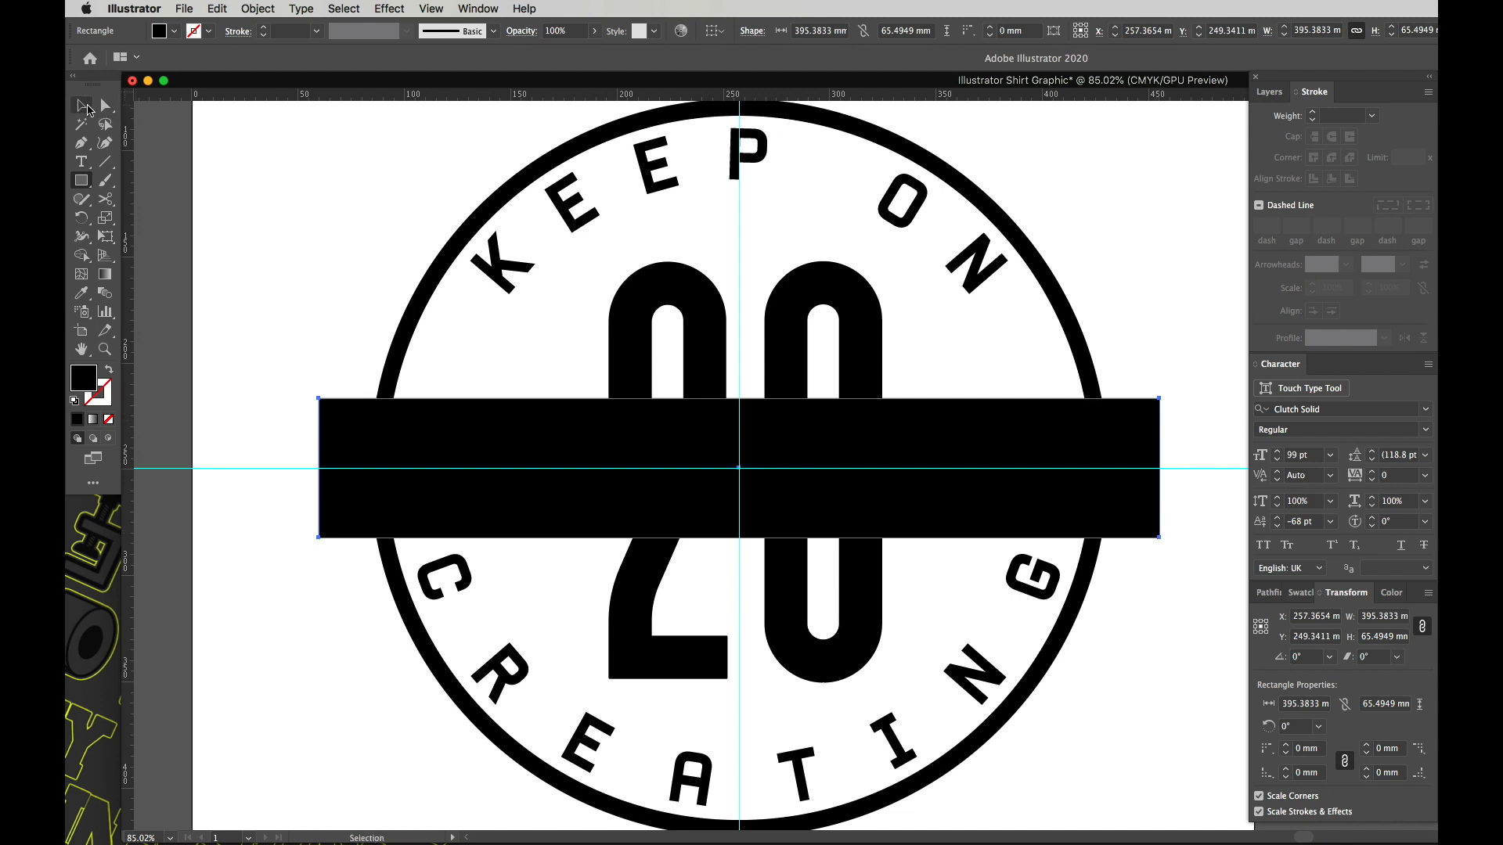
# Step: Subtract the rectangle from the ring with Minus Front and expand the compound shape, leaving a gap on each side
pyautogui.click(85, 107)
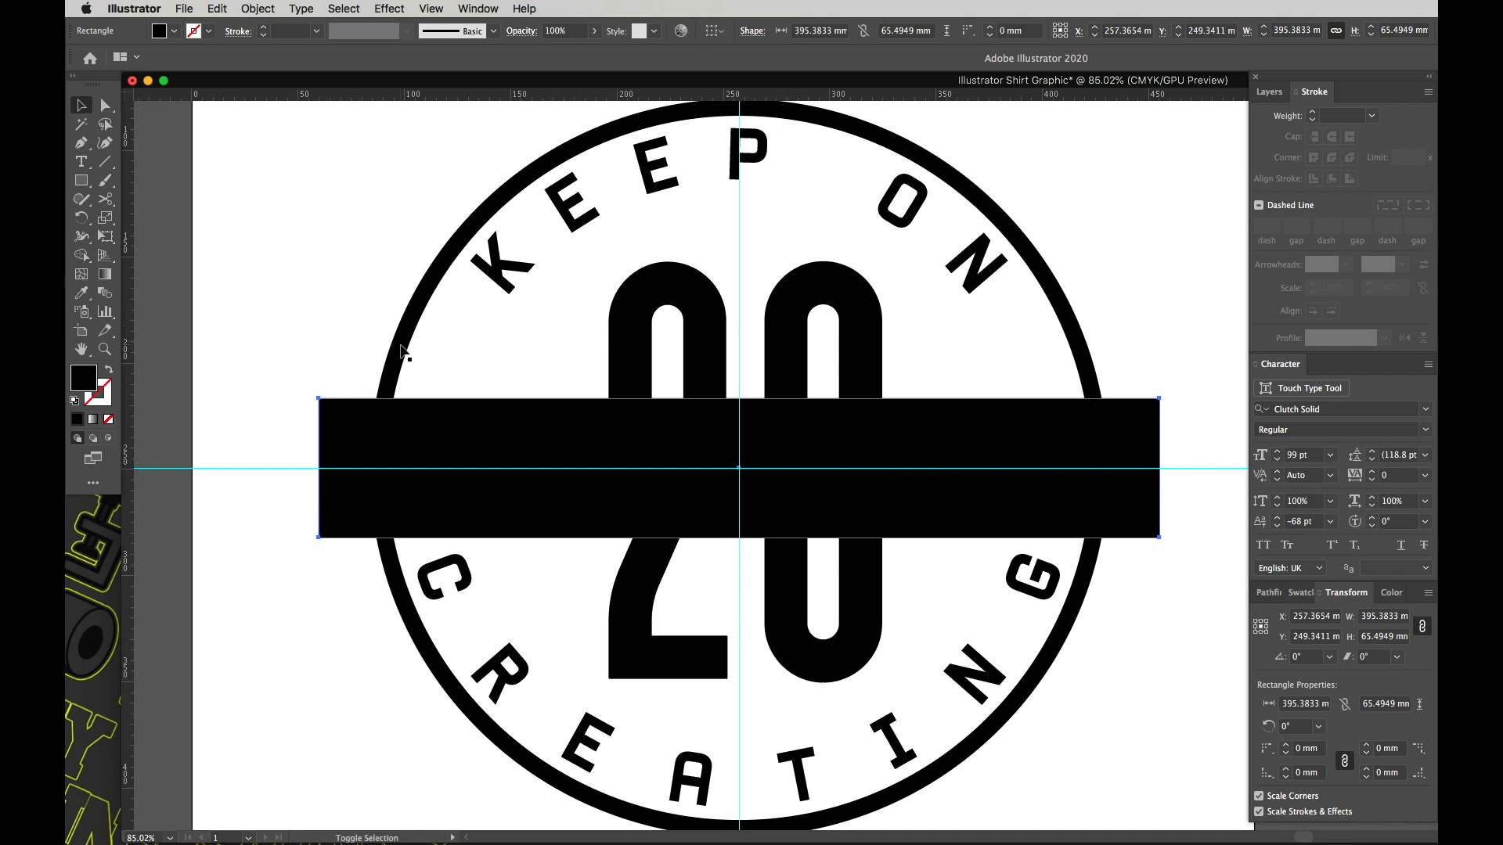
pyautogui.keyDown('shift'); pyautogui.click(402, 349); pyautogui.keyUp('shift')
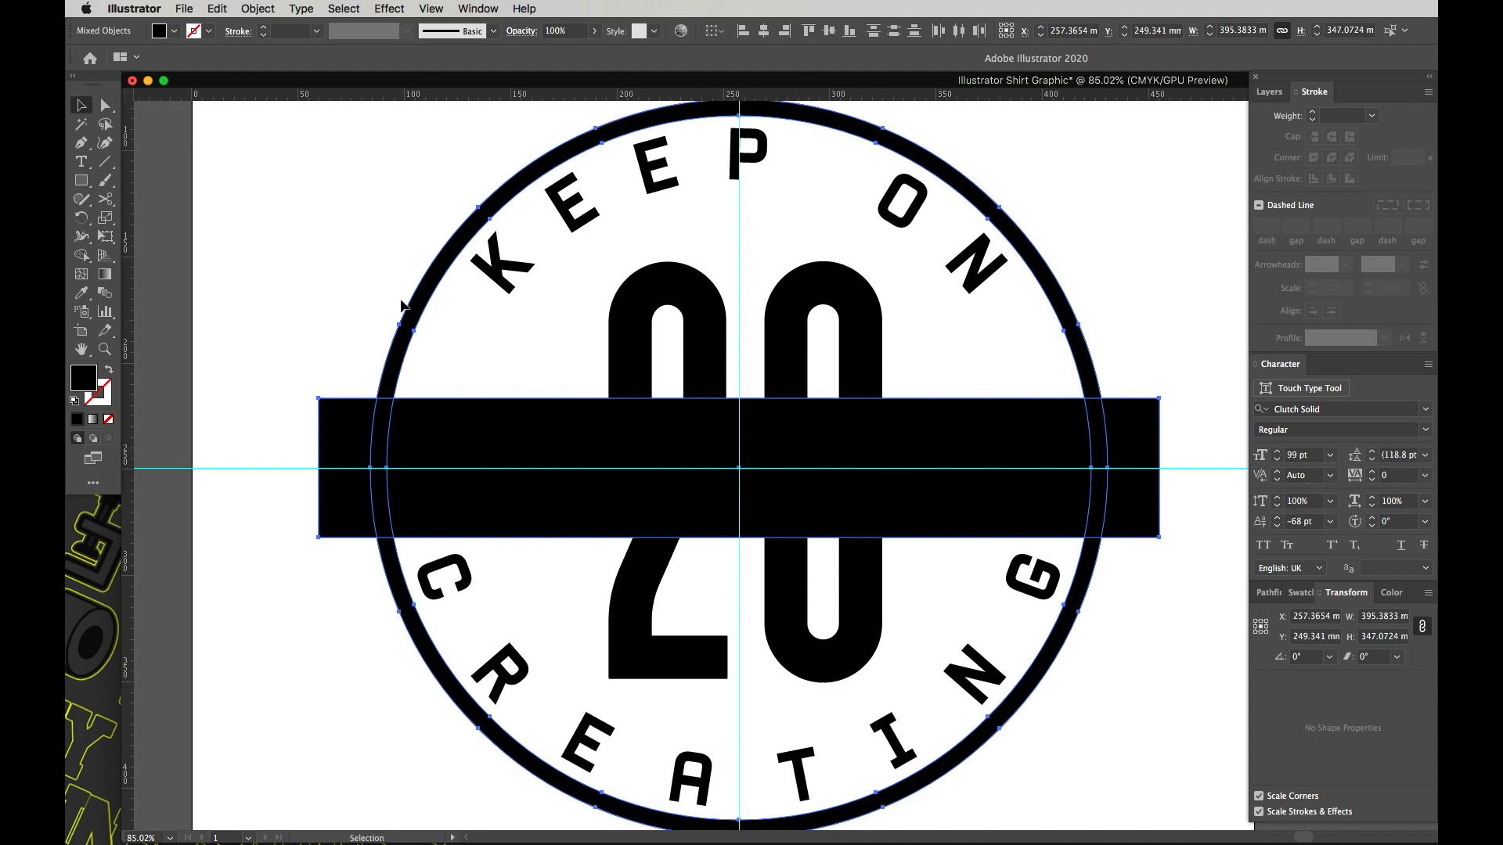
pyautogui.click(474, 8)
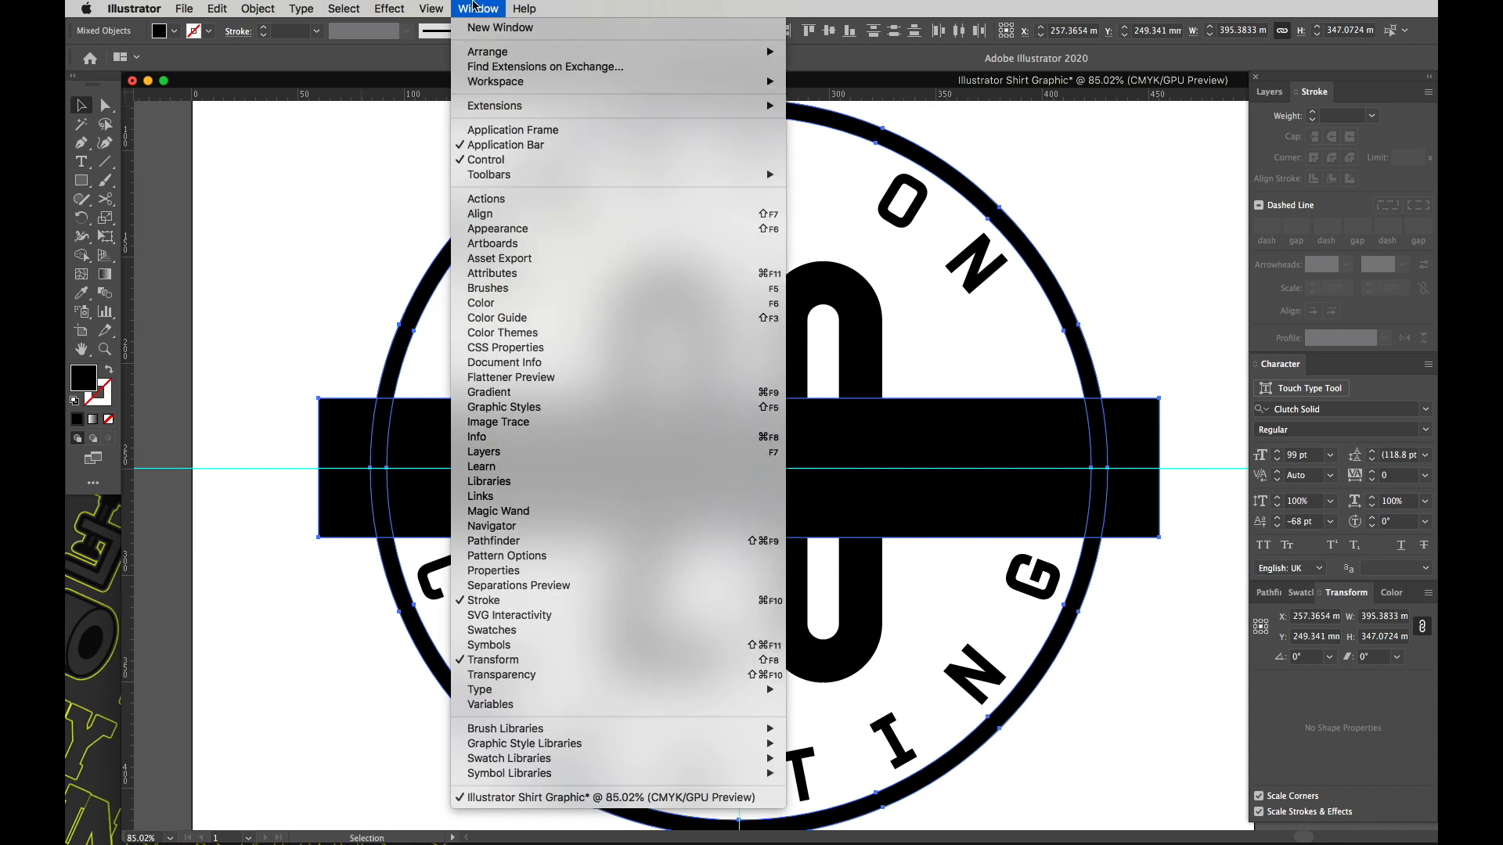
pyautogui.click(574, 540)
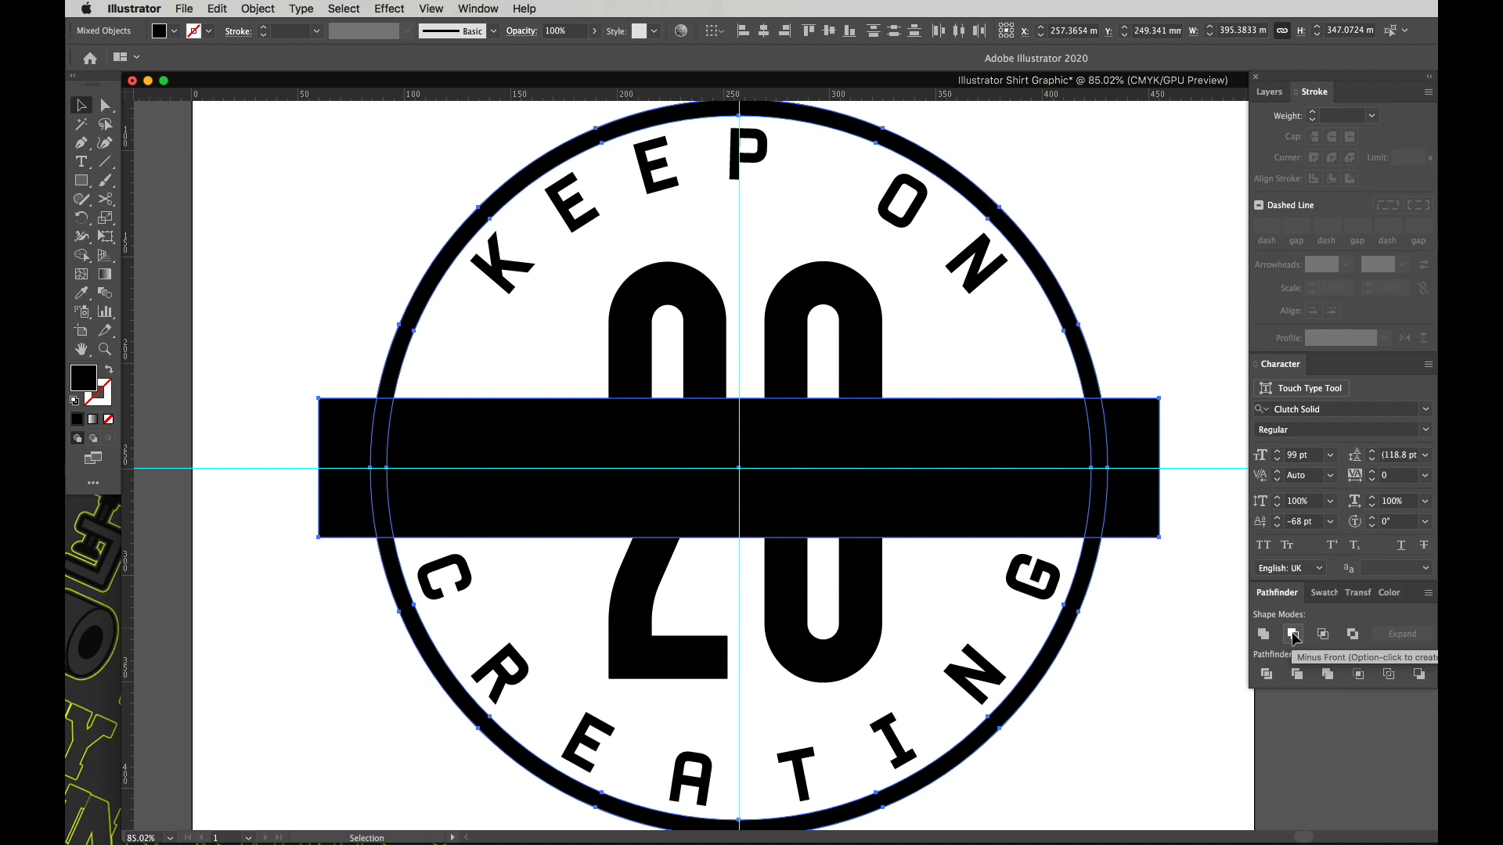
pyautogui.click(1293, 636)
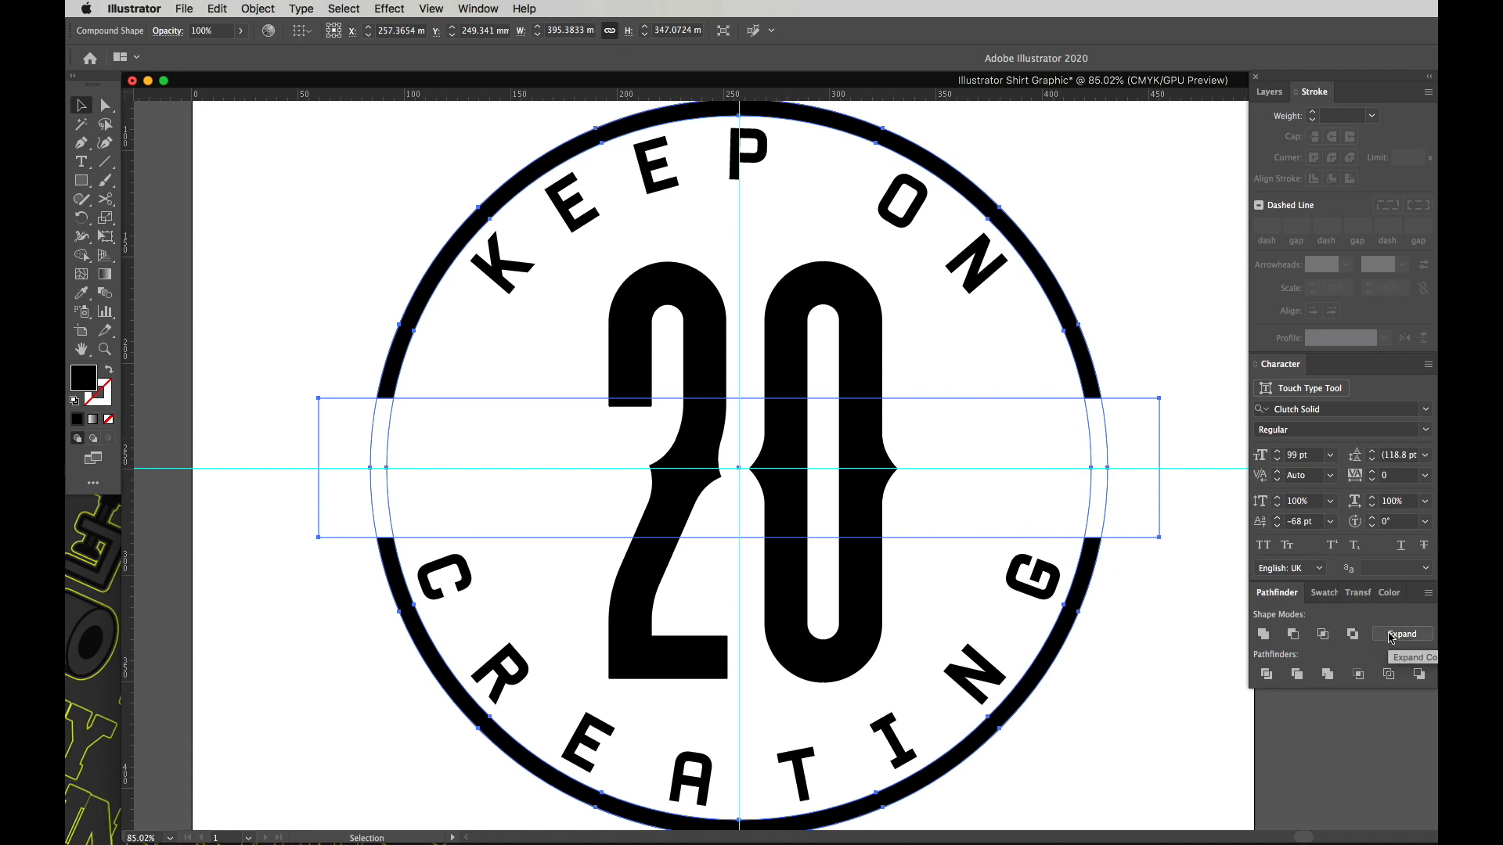
pyautogui.click(1392, 635)
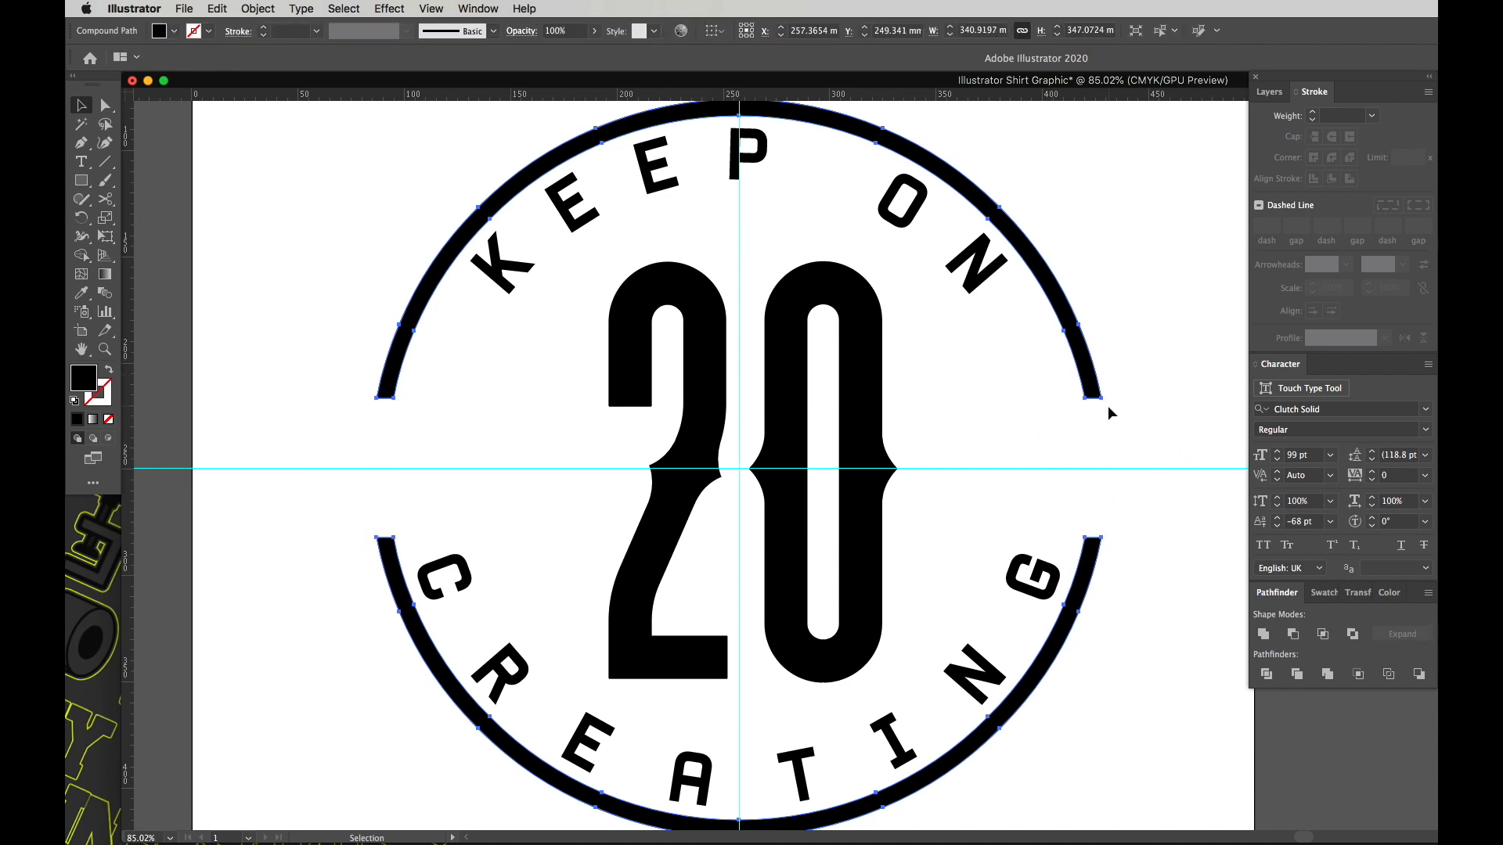
pyautogui.click(998, 420)
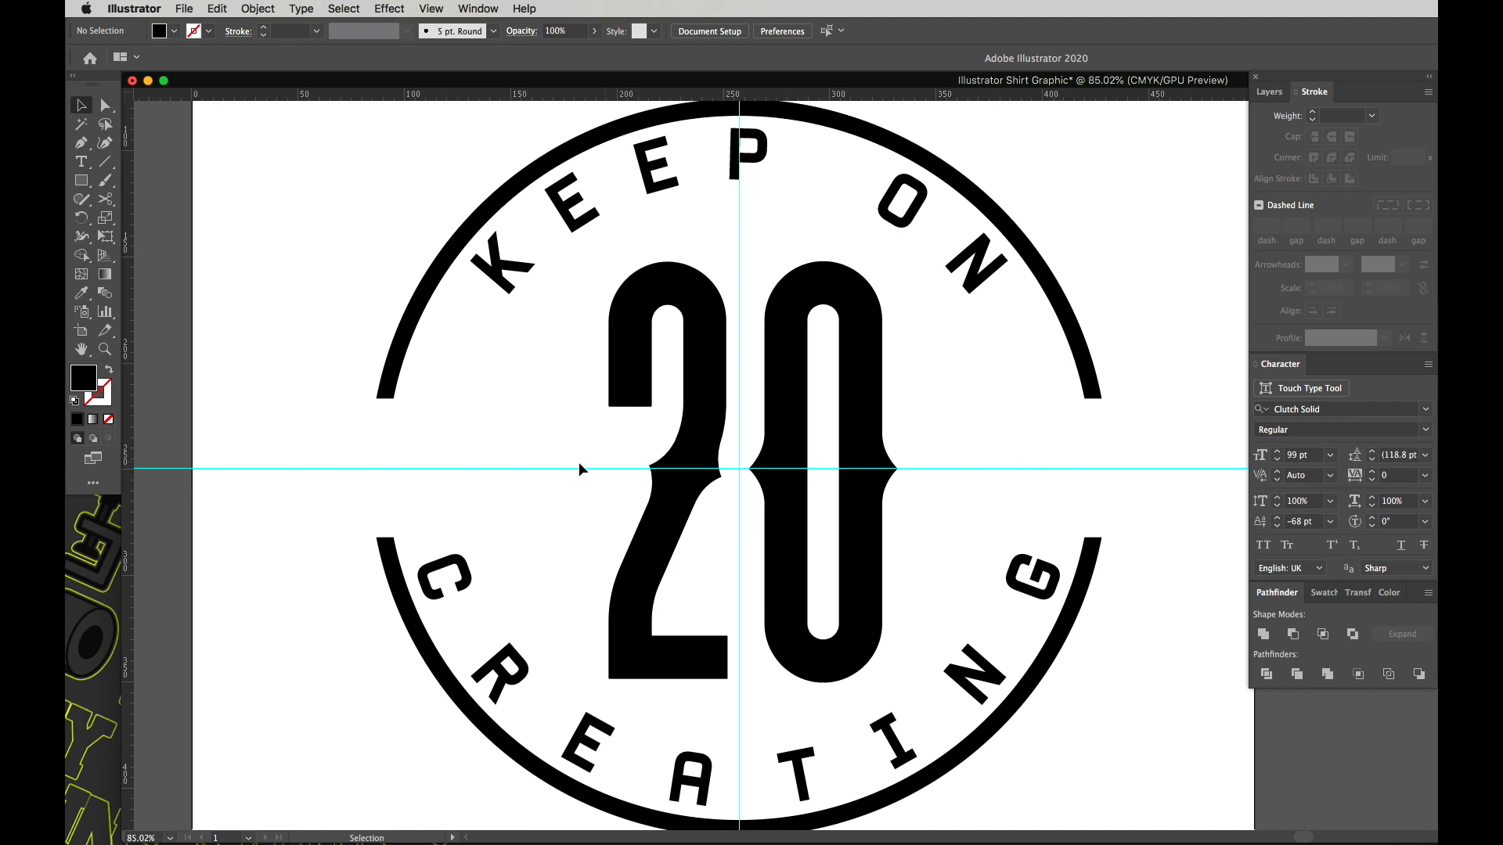
# Step: Add a text object reading TRD and place it on the horizontal guide in the ring's left gap
pyautogui.press('t')
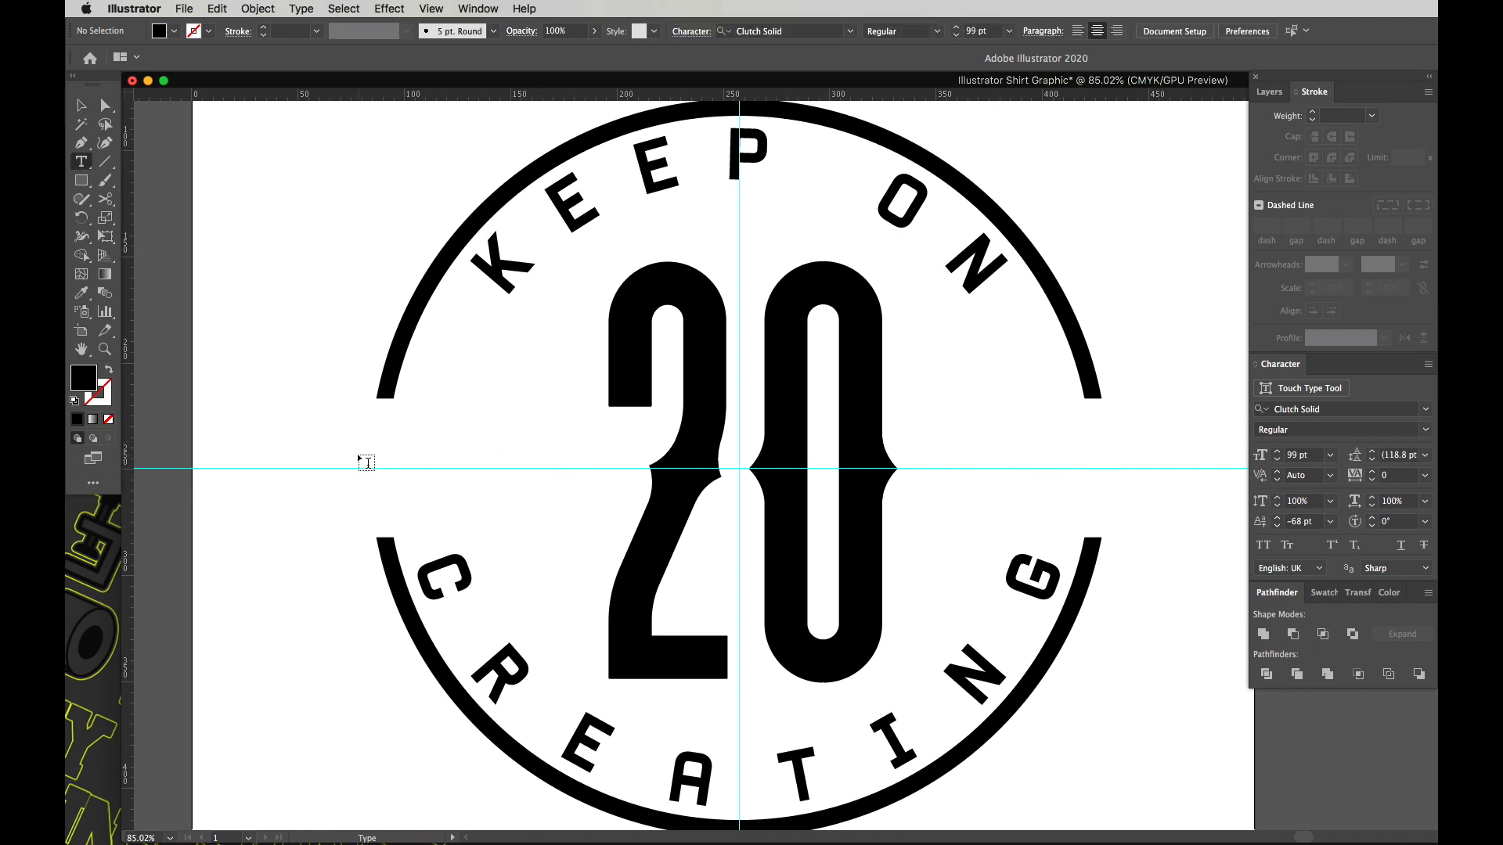
pyautogui.click(348, 452)
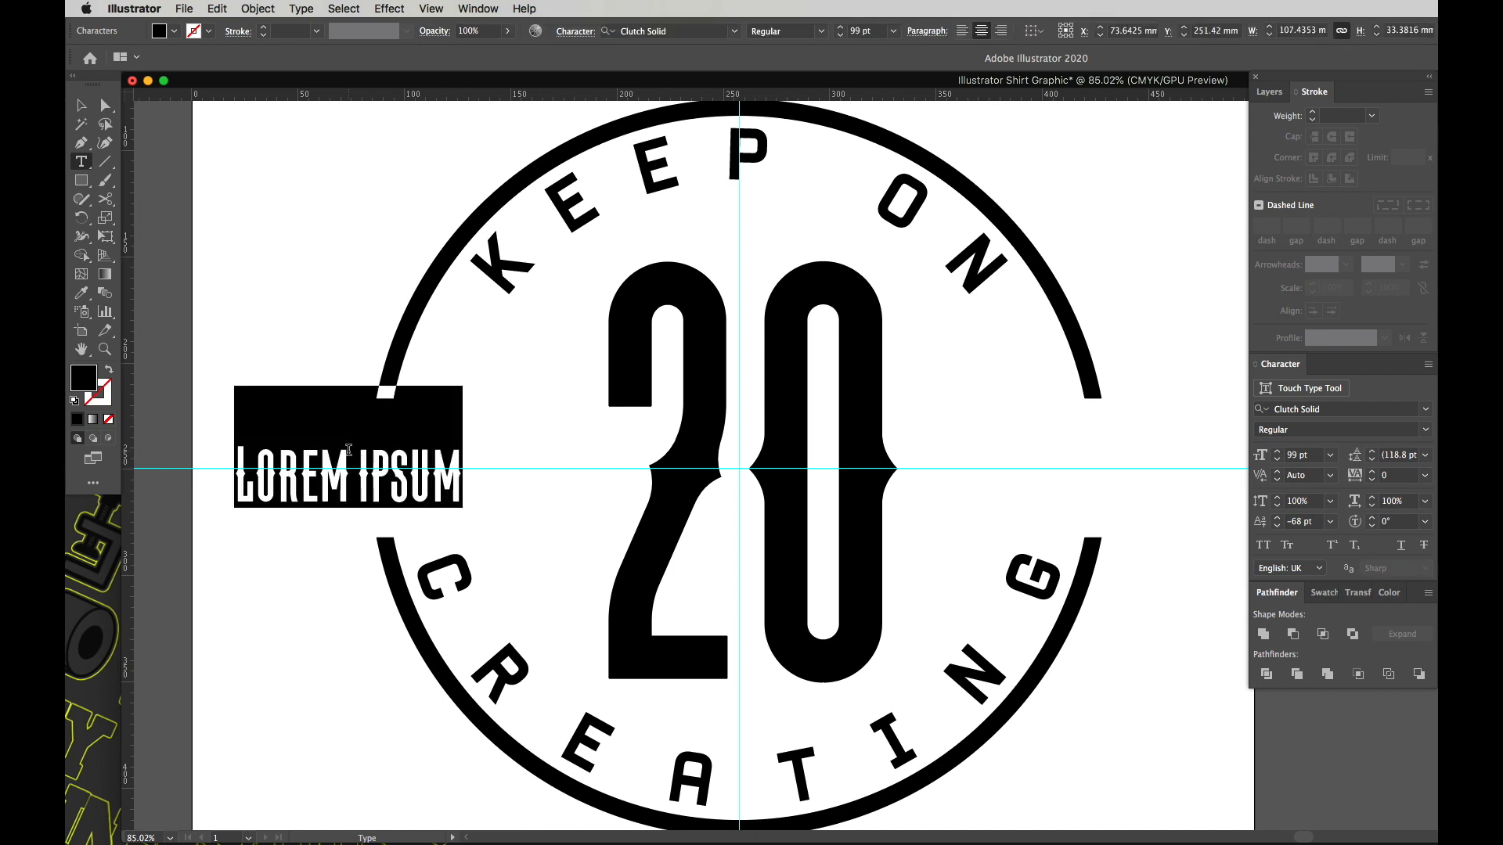
pyautogui.write('TRD')
pyautogui.press('Escape')
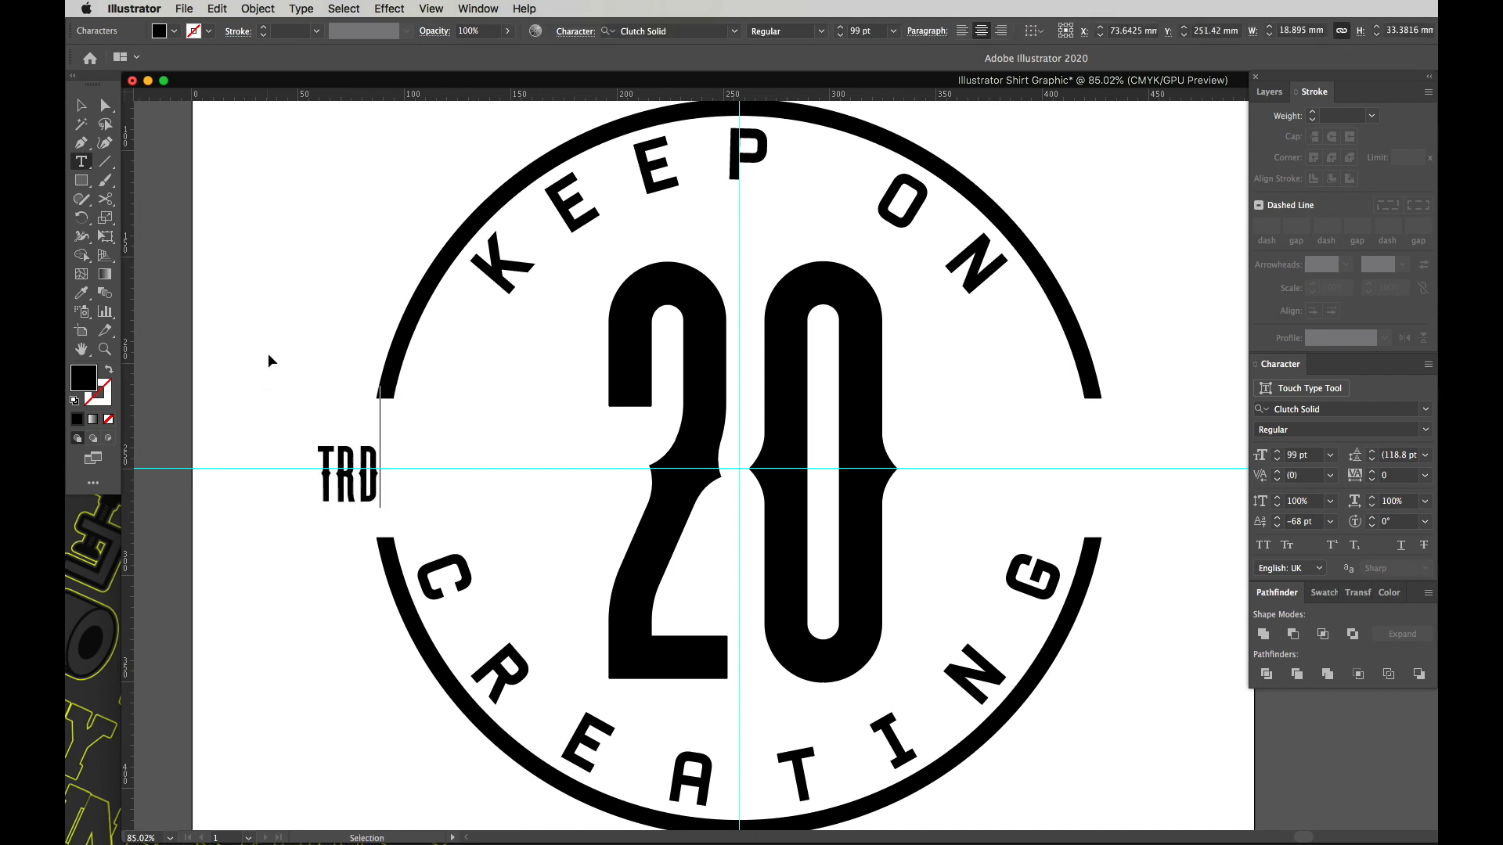
pyautogui.click(269, 359)
pyautogui.moveTo(336, 481); pyautogui.dragTo(373, 482)
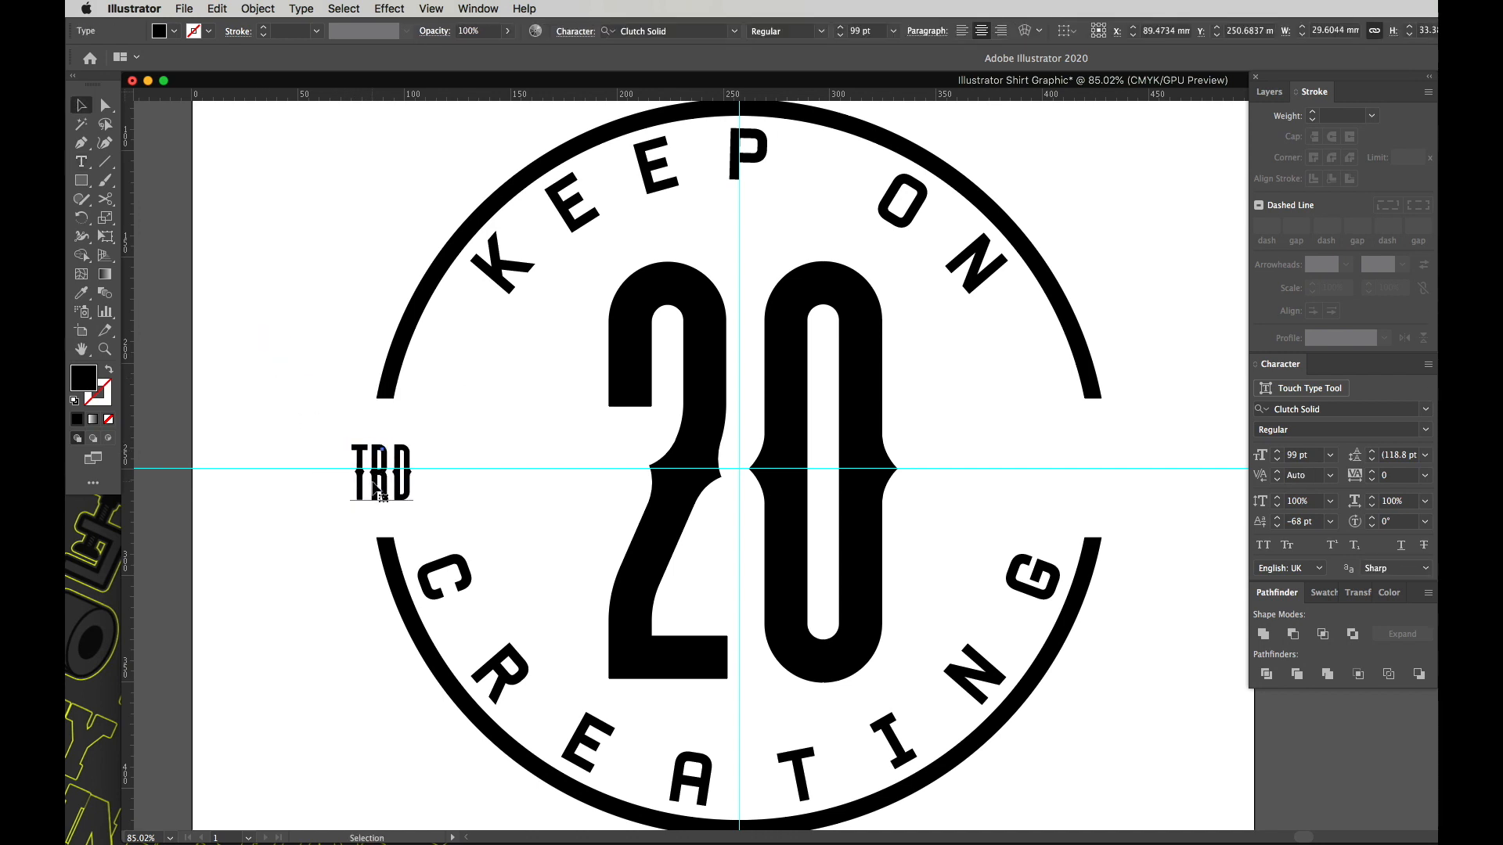
# Step: Change the font of the TRD text to Mecano-Black
pyautogui.click(399, 481)
pyautogui.doubleClick(397, 484)
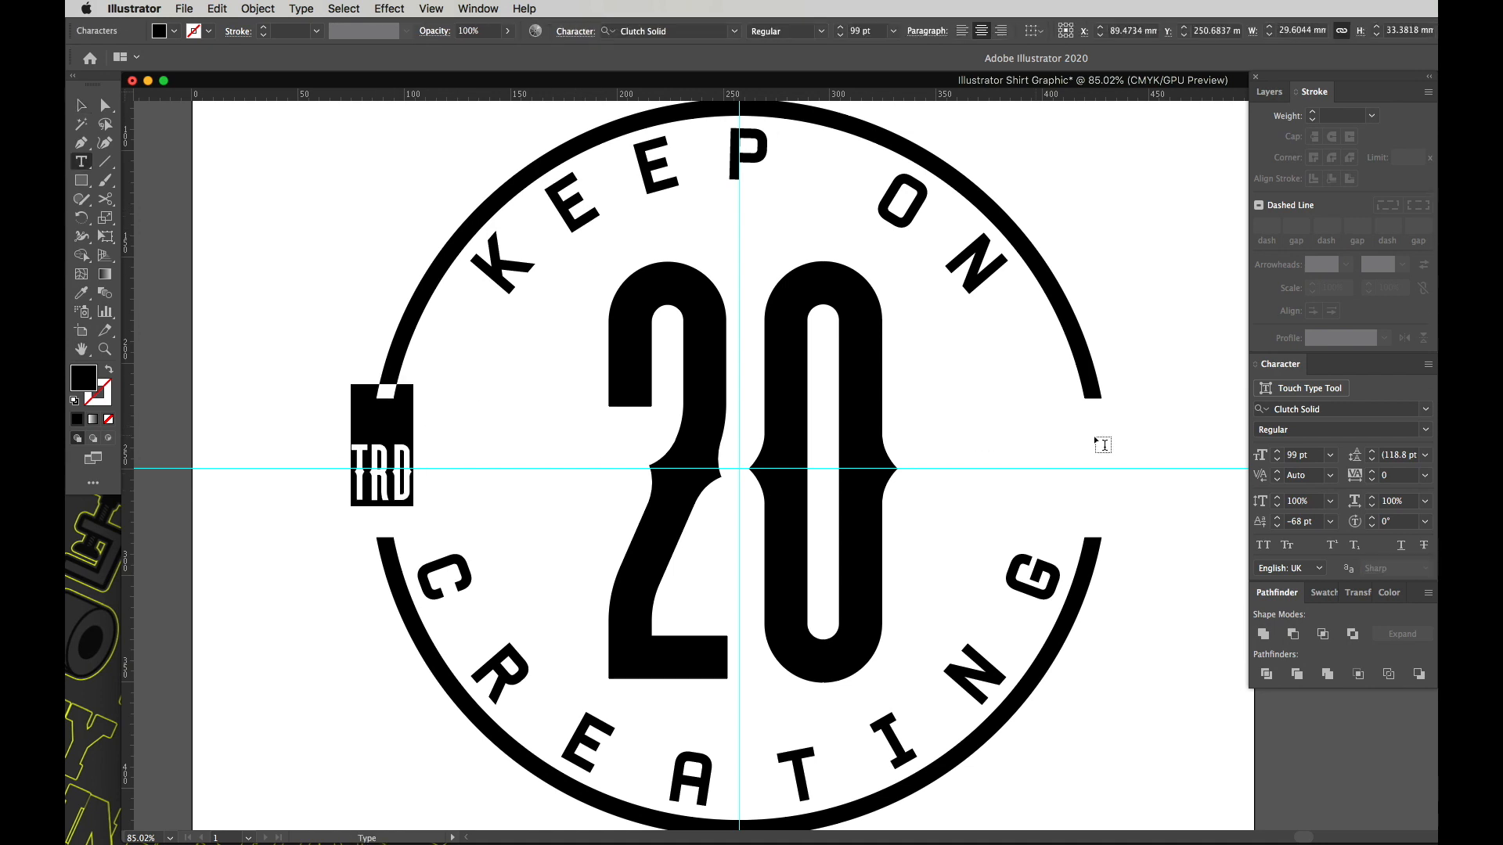
pyautogui.click(1288, 409)
pyautogui.write('mec')
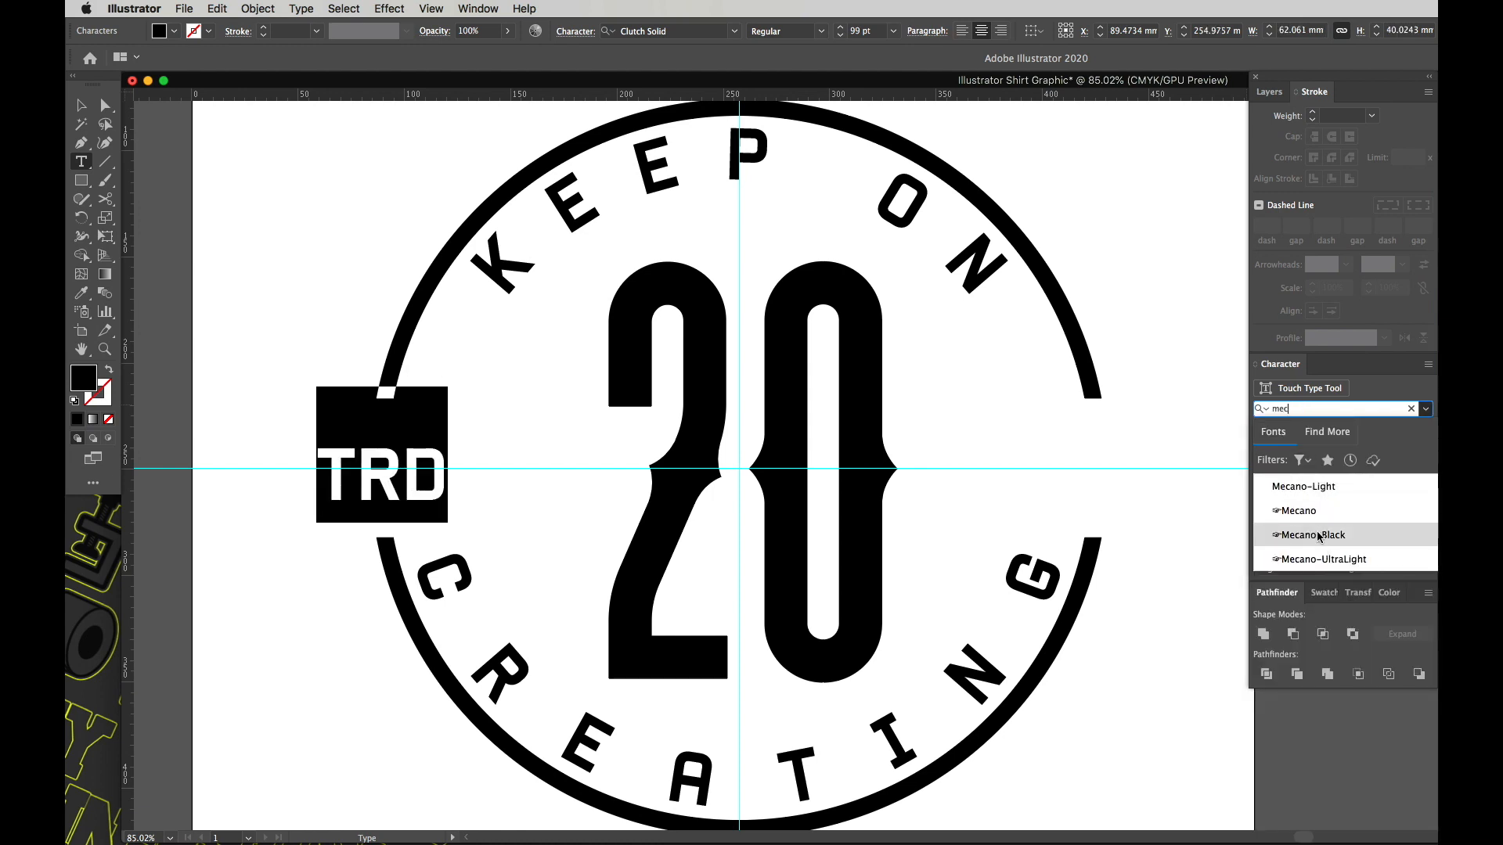
pyautogui.click(1323, 548)
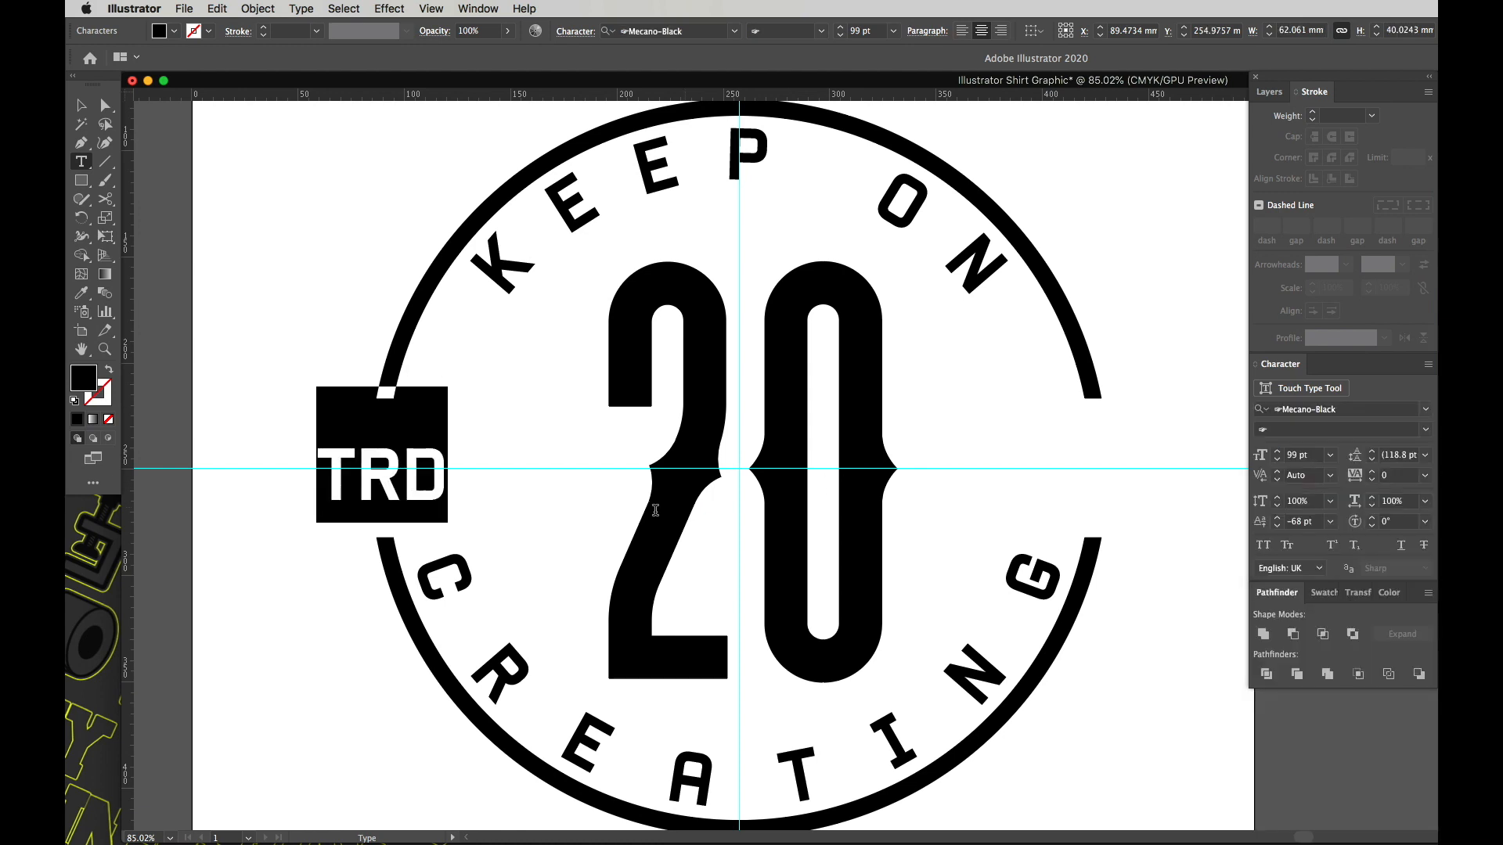
pyautogui.press('Escape')
pyautogui.click(390, 501)
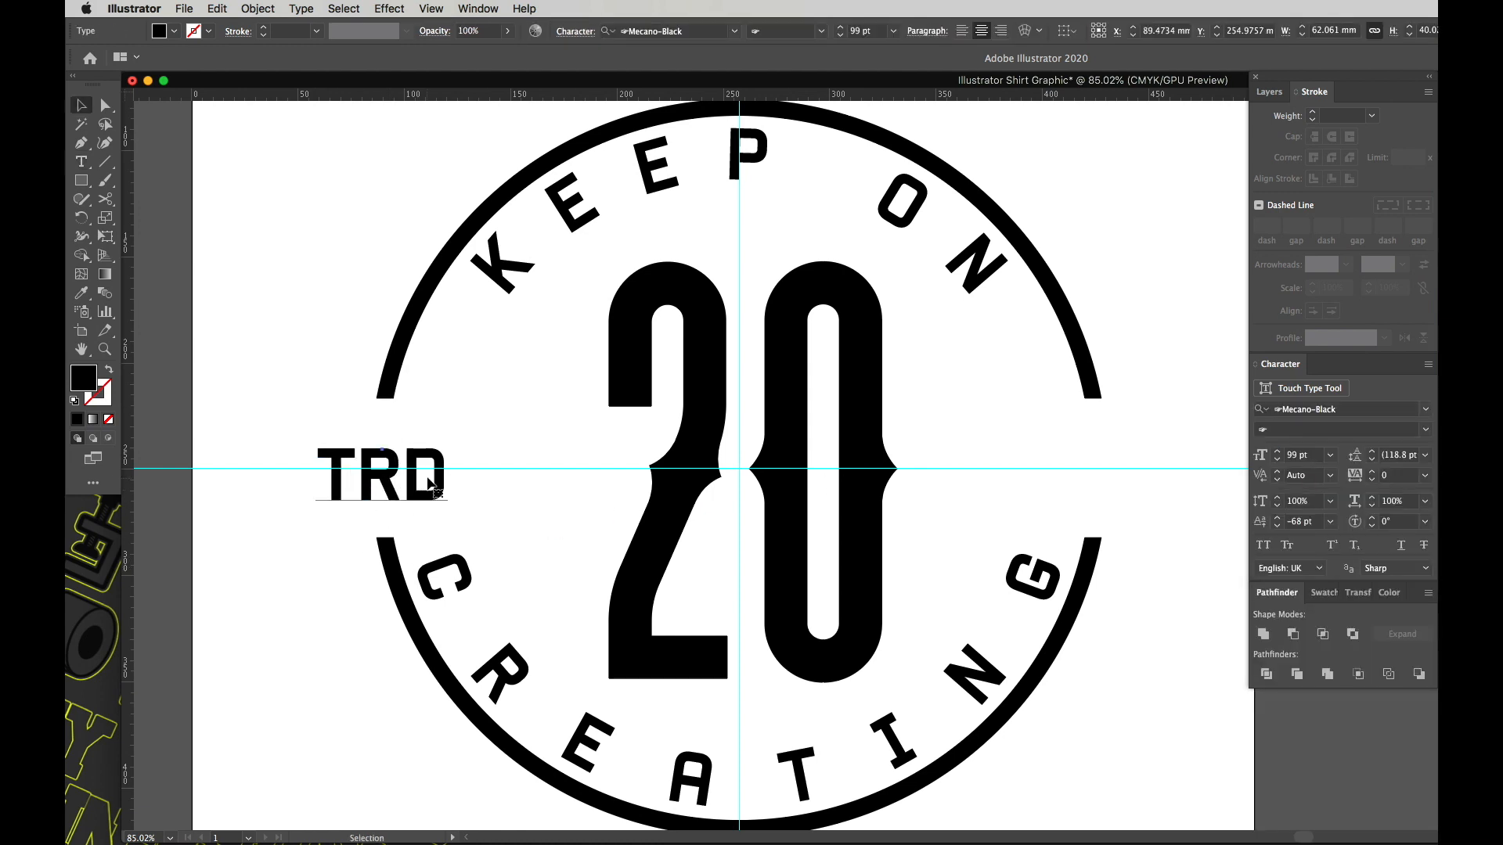
# Step: Duplicate the TRD text straight across into the ring's right gap and change the copy to read MRK
pyautogui.press('e')
pyautogui.press('v')
pyautogui.moveTo(359, 487); pyautogui.dragTo(1064, 501)
pyautogui.doubleClick(1064, 500)
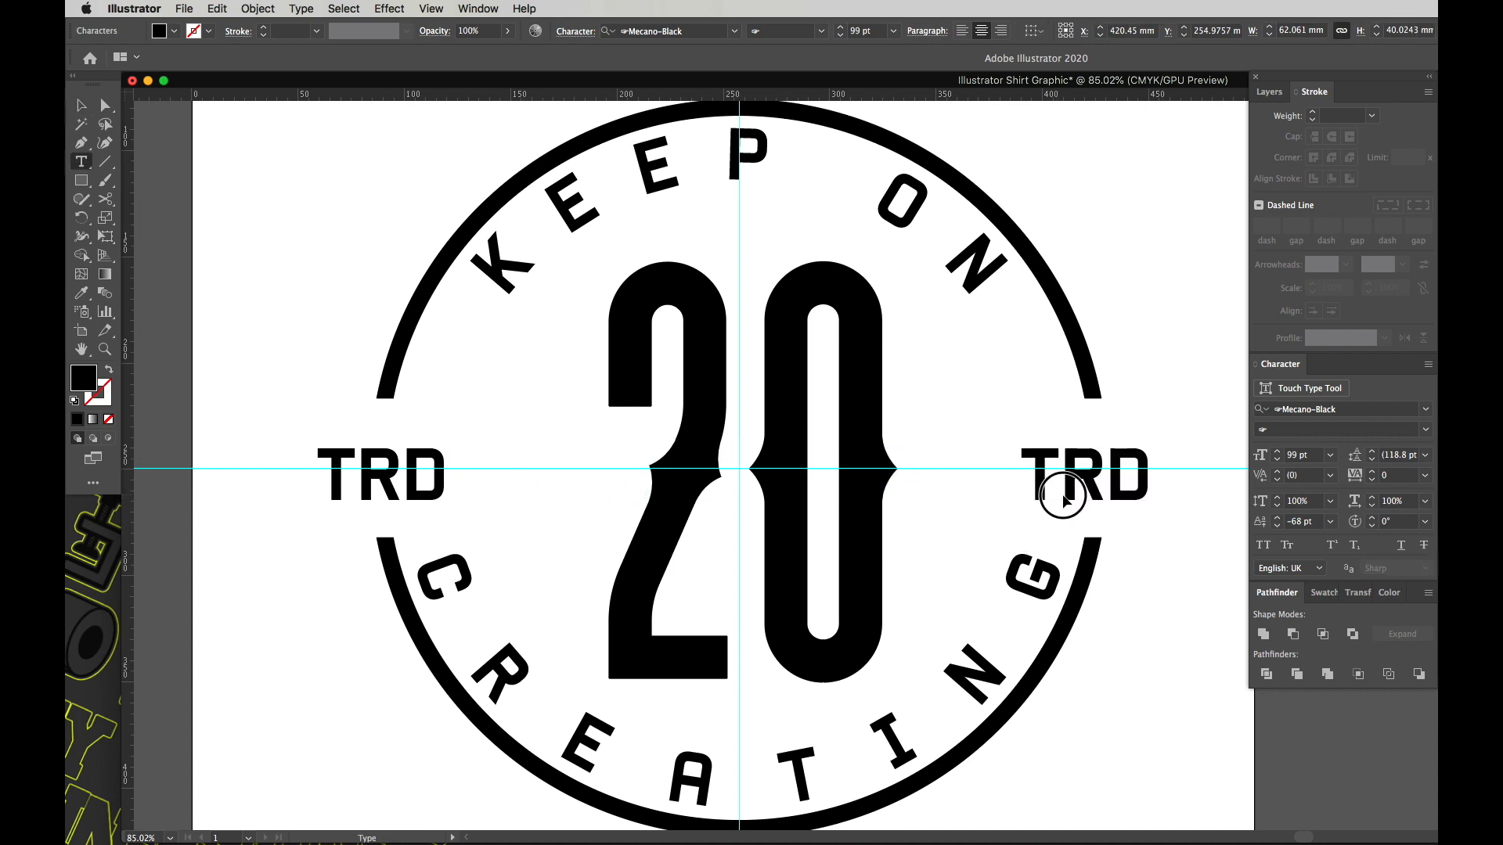
pyautogui.doubleClick(1065, 495)
pyautogui.write('MRK')
pyautogui.press('Escape')
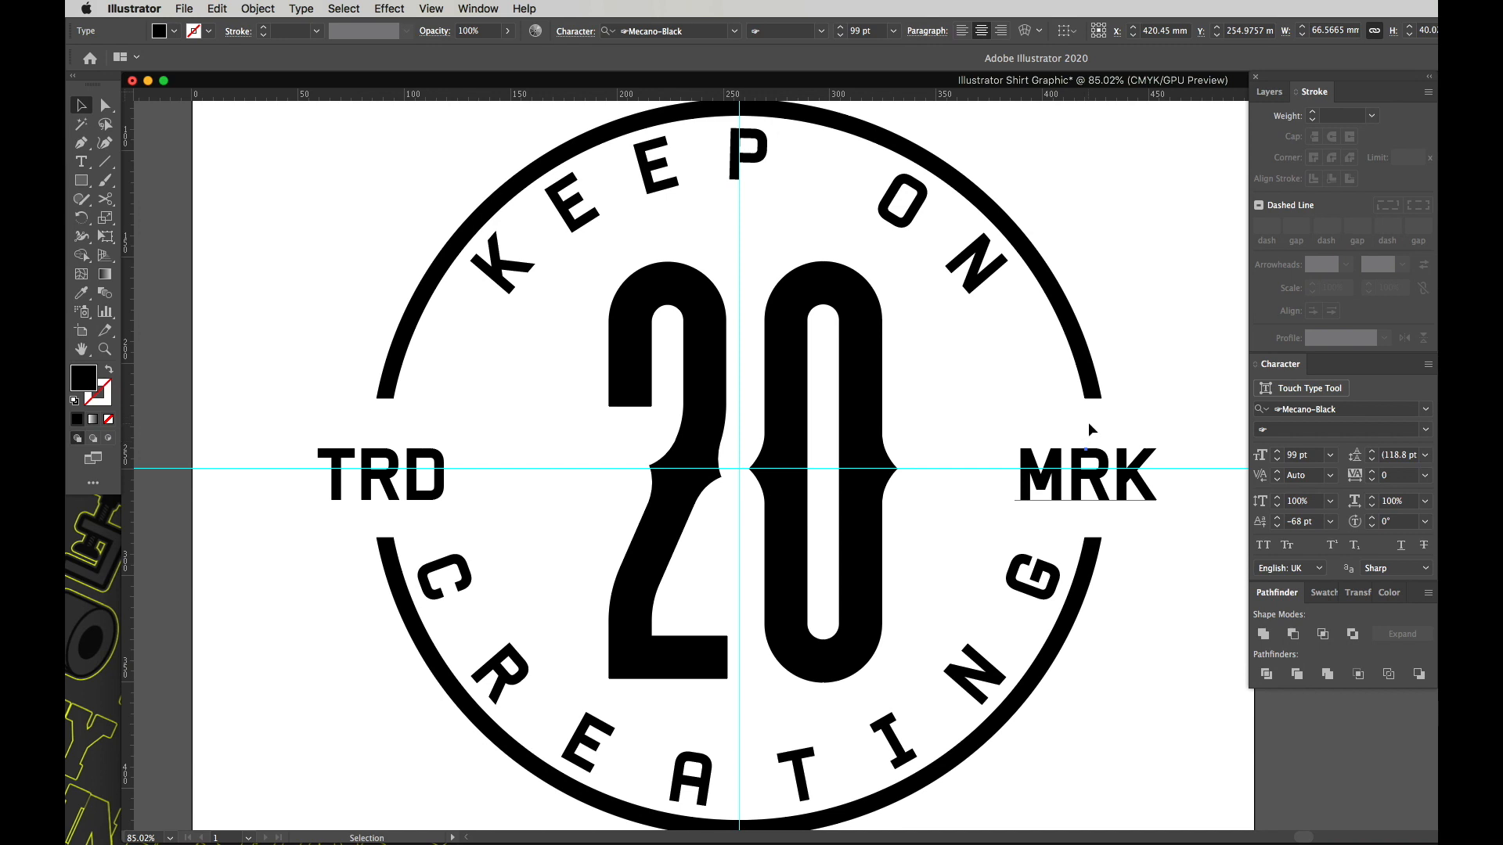
pyautogui.press('p')
pyautogui.click(1084, 365)
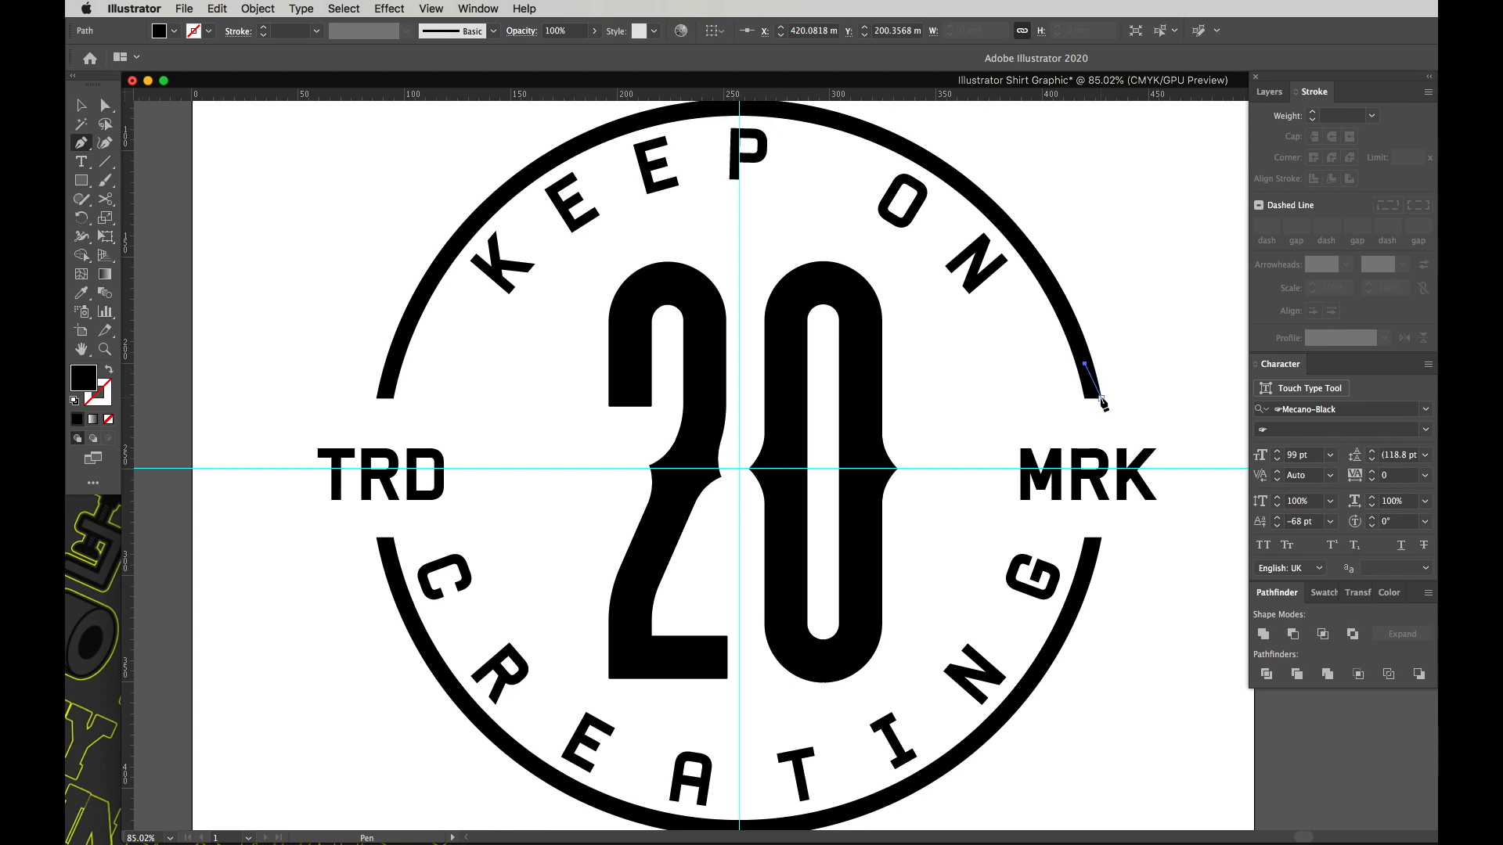
pyautogui.moveTo(1106, 398); pyautogui.dragTo(1122, 405)
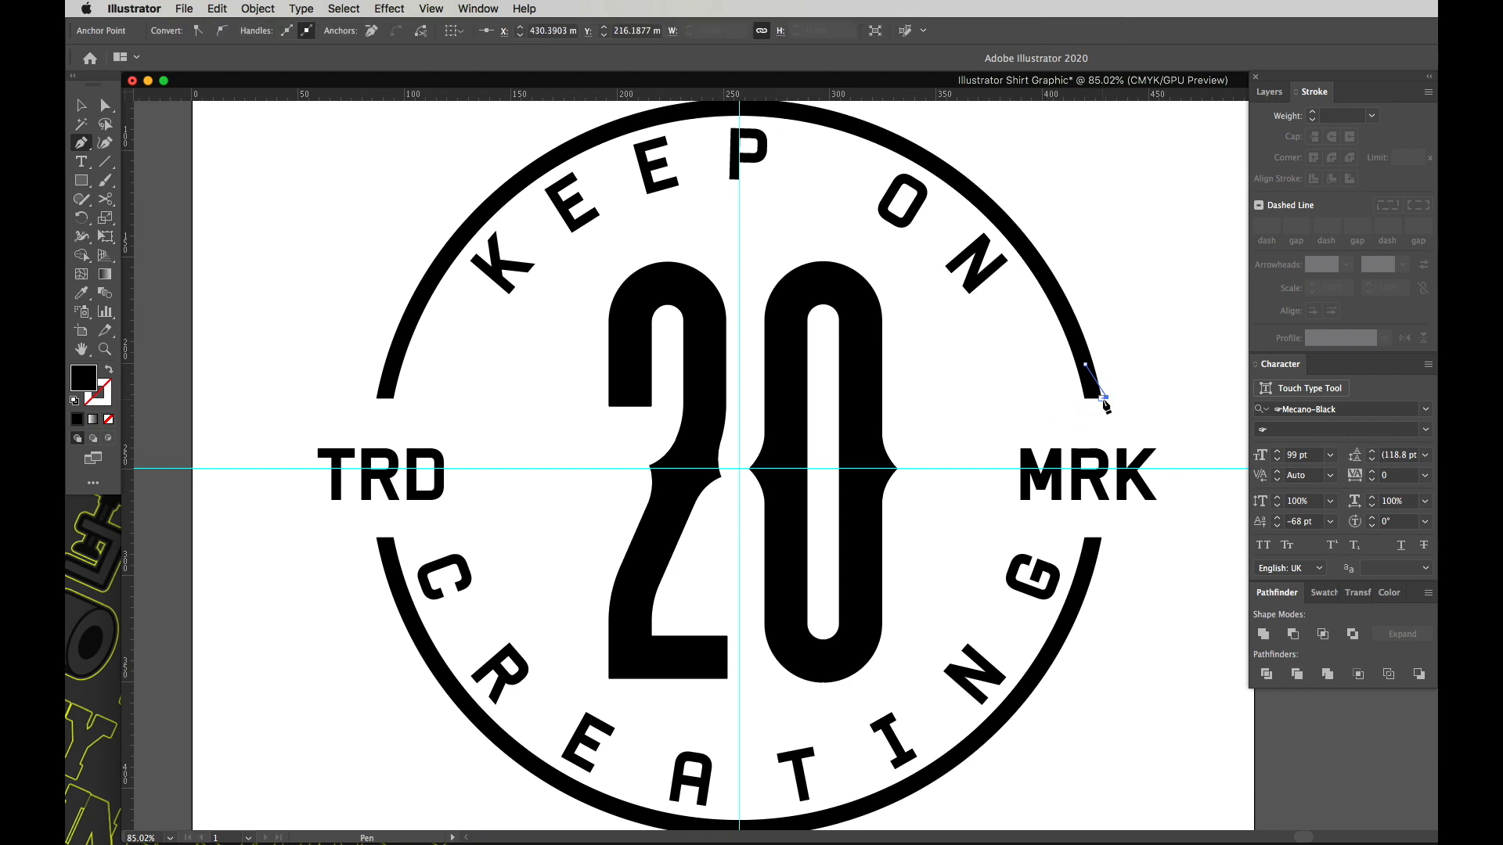
pyautogui.press('super+z')
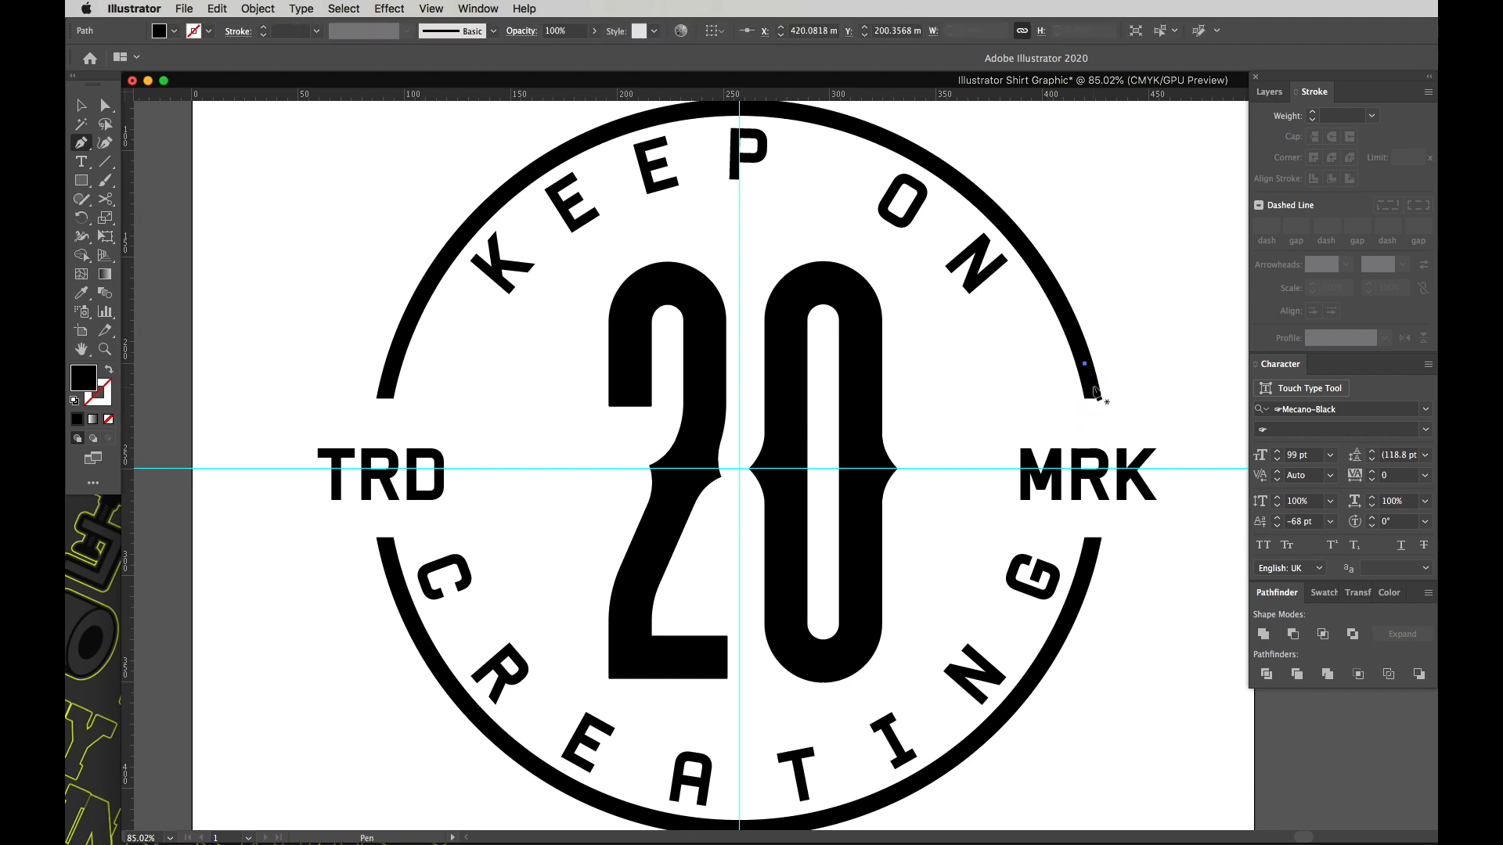
pyautogui.press('super+z')
# Step: Draw a closed pointed spike about 57 by 33 mm from the upper arc's right end, tapering inward above MRK
pyautogui.click(1080, 367)
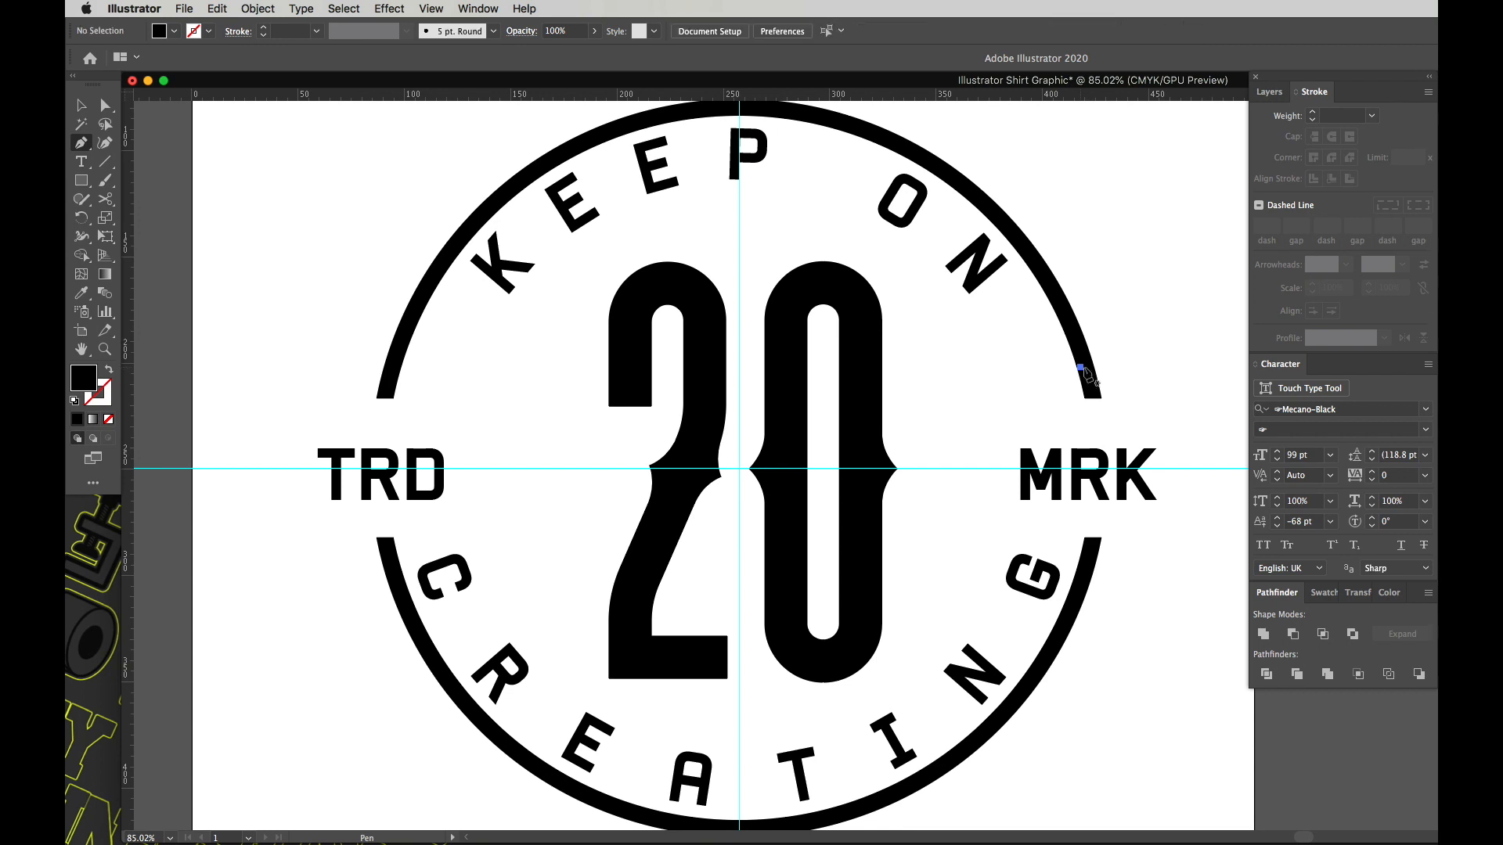
pyautogui.click(1102, 399)
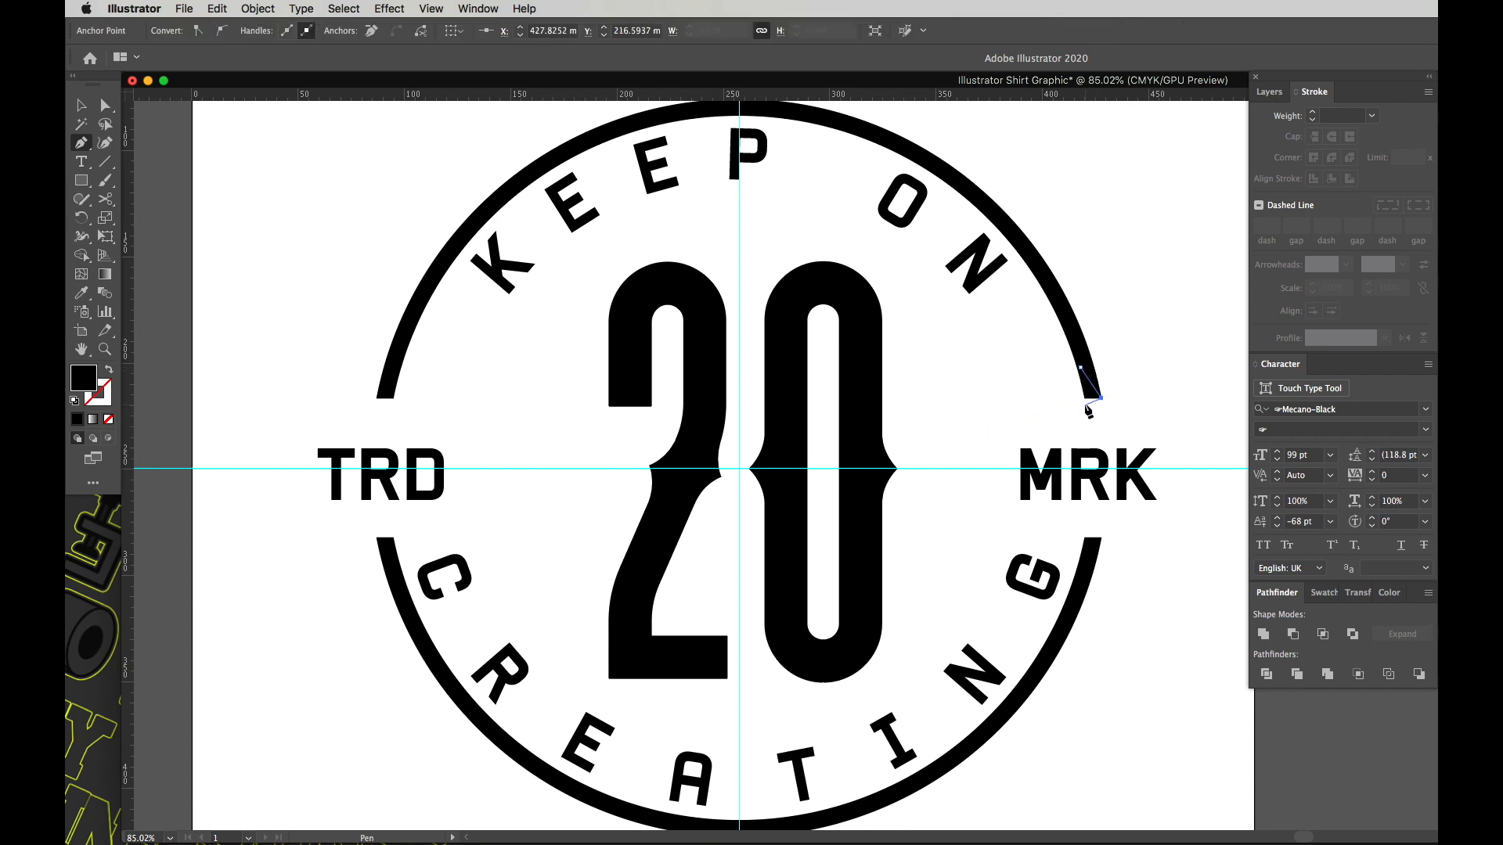
pyautogui.click(981, 436)
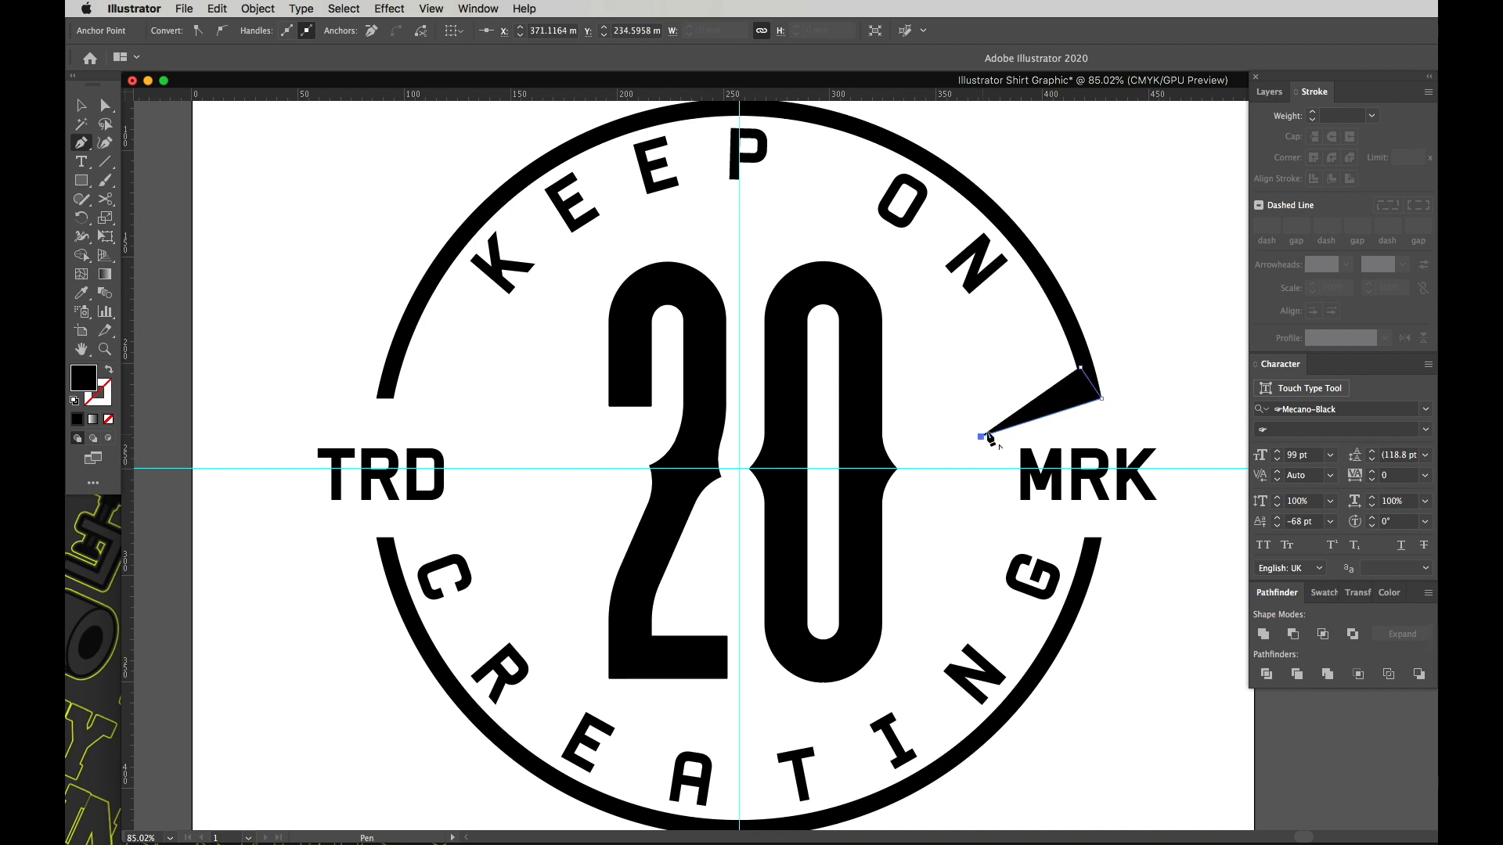
pyautogui.click(1084, 384)
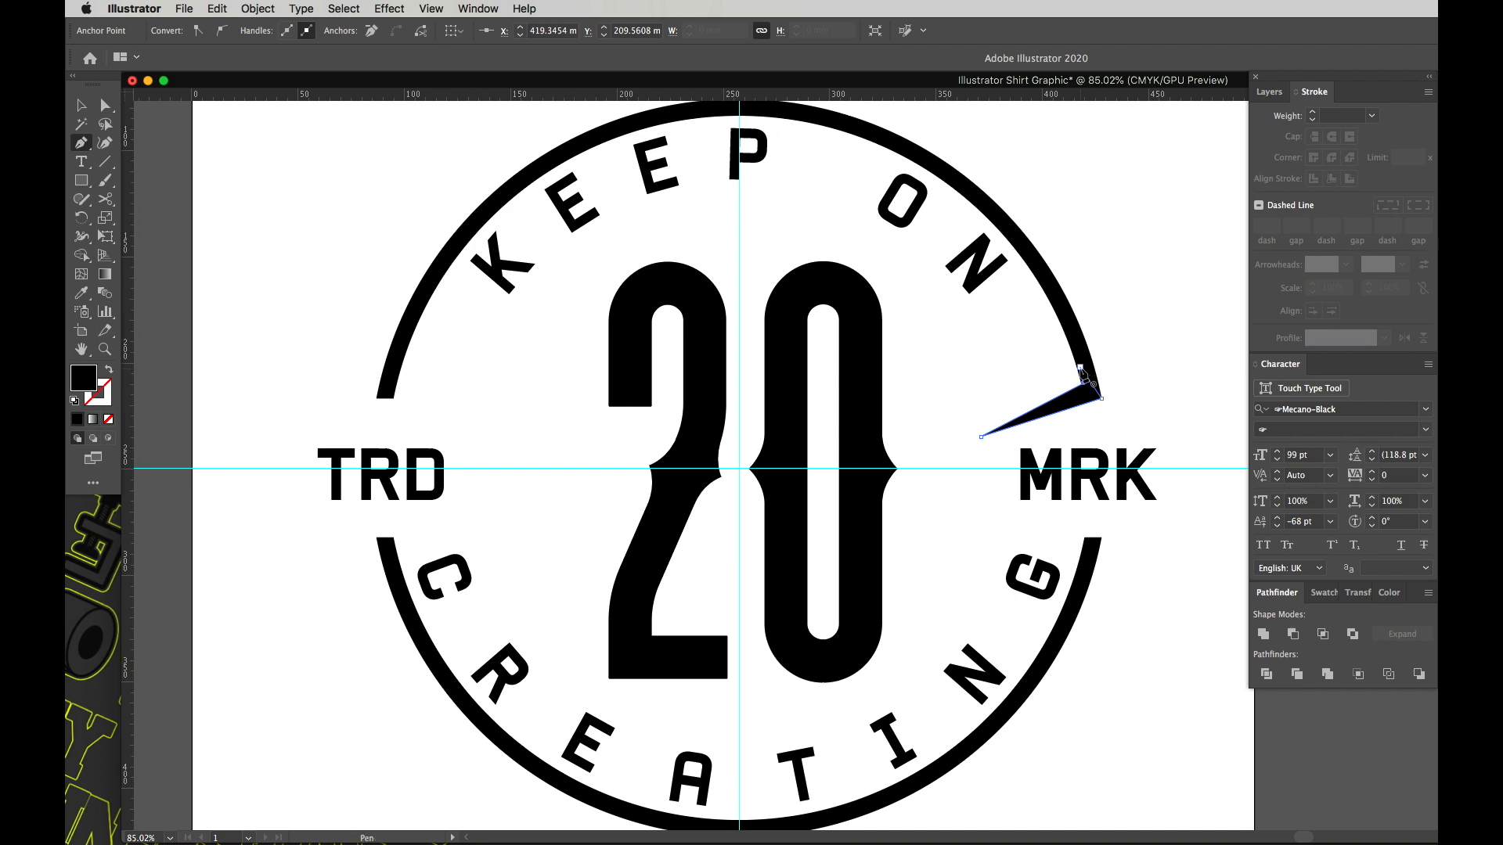
pyautogui.click(1080, 367)
pyautogui.keyDown('super'); pyautogui.click(1128, 372); pyautogui.keyUp('super')
pyautogui.press('v')
pyautogui.moveTo(1095, 396); pyautogui.dragTo(1067, 396)
pyautogui.press('super+z')
pyautogui.click(1141, 366)
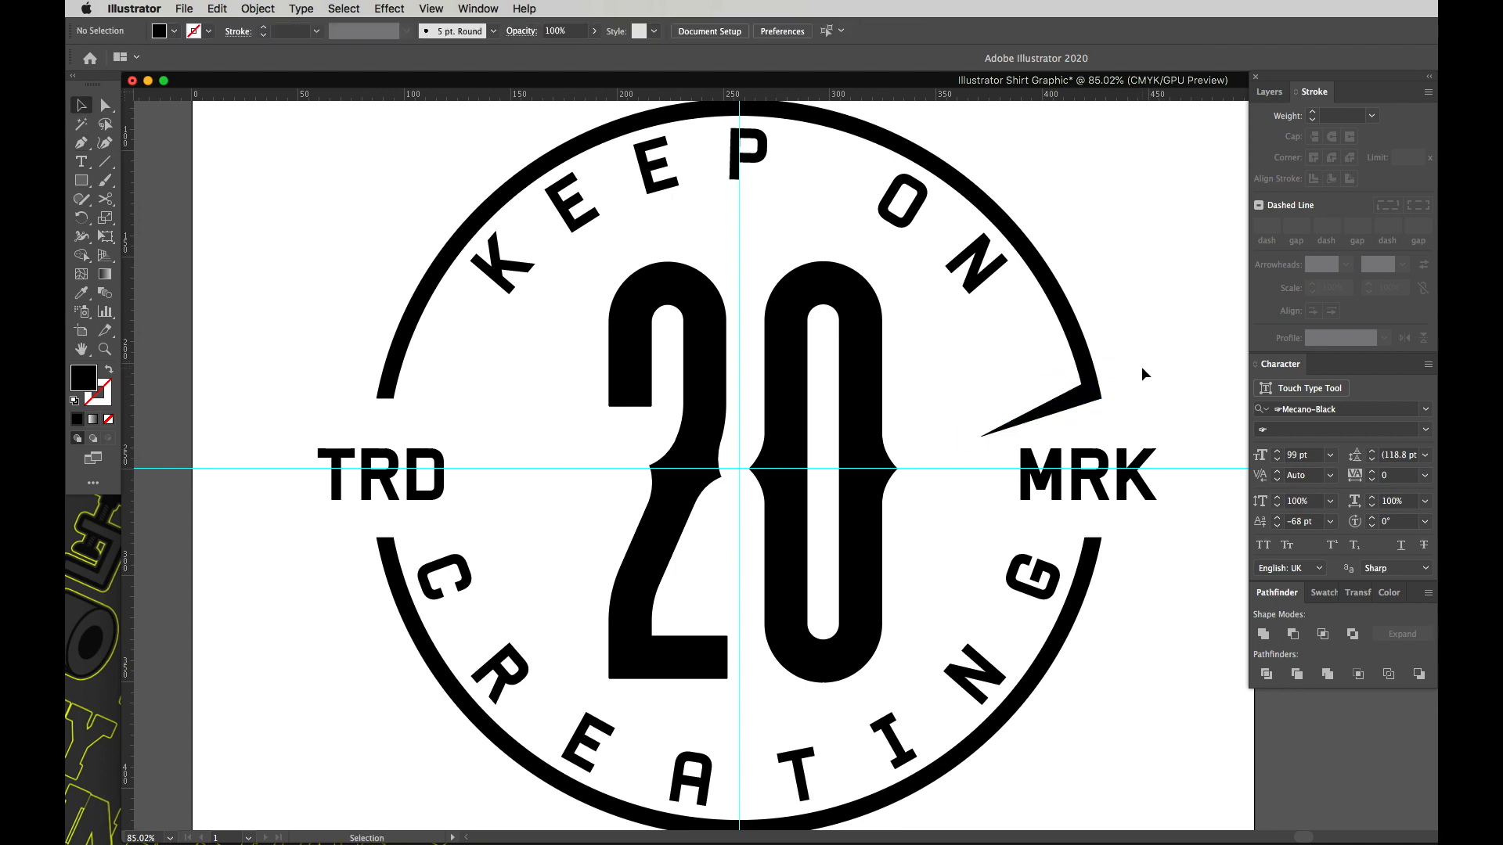
# Step: Duplicate the spike to the upper arc's left end and reflect the copy horizontally
pyautogui.click(1066, 403)
pyautogui.moveTo(1067, 403); pyautogui.dragTo(423, 410)
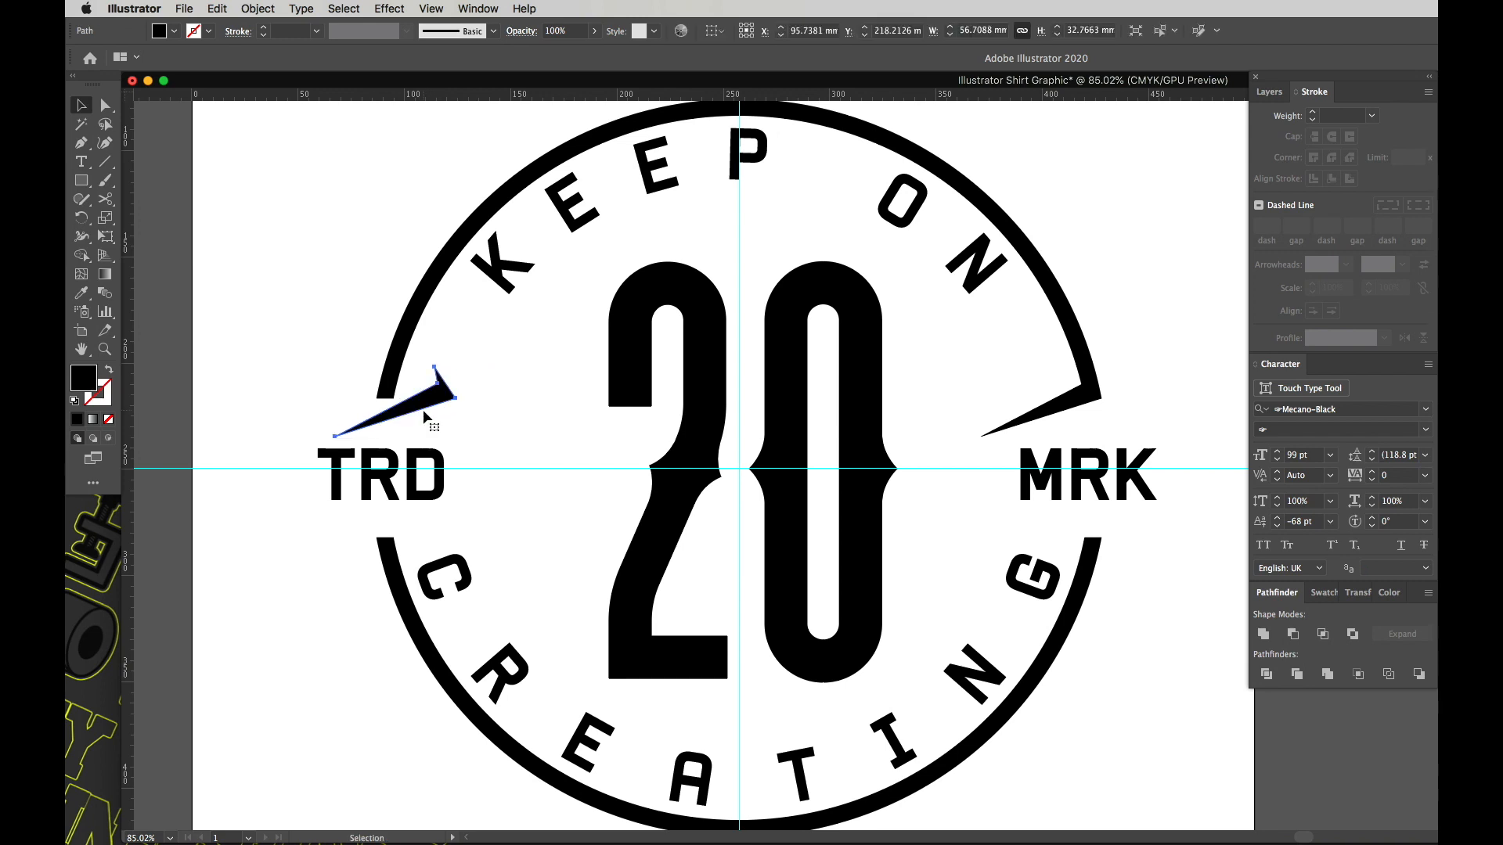
pyautogui.press('r')
pyautogui.keyDown('alt'); pyautogui.click(81, 218); pyautogui.keyUp('alt')
pyautogui.moveTo(322, 320); pyautogui.dragTo(548, 300)
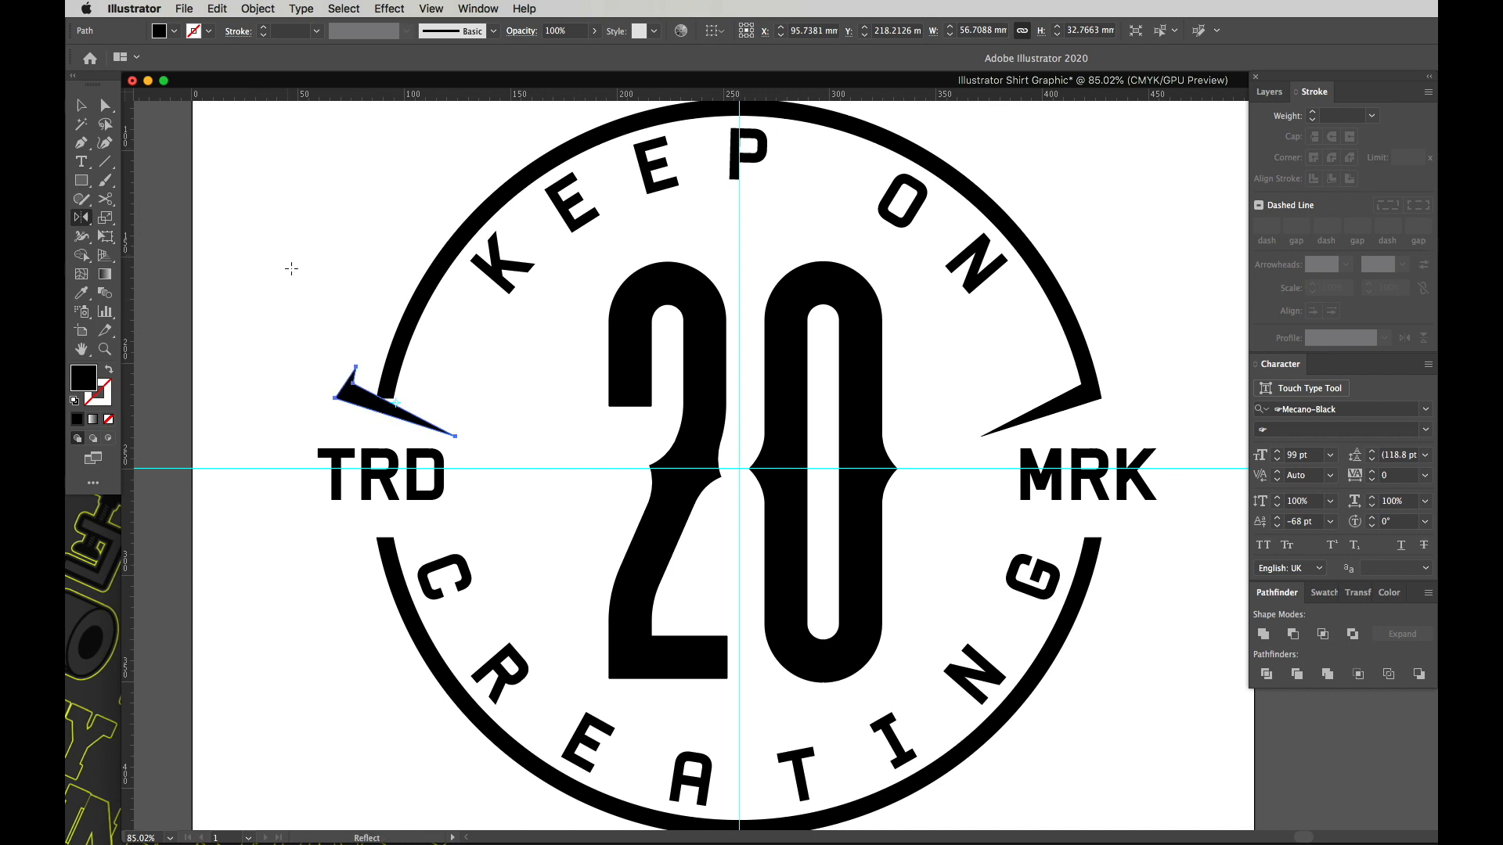
# Step: Align the mirrored spike with the left end of the upper arc so it tapers inward above TRD
pyautogui.press('v')
pyautogui.moveTo(334, 399); pyautogui.dragTo(377, 399)
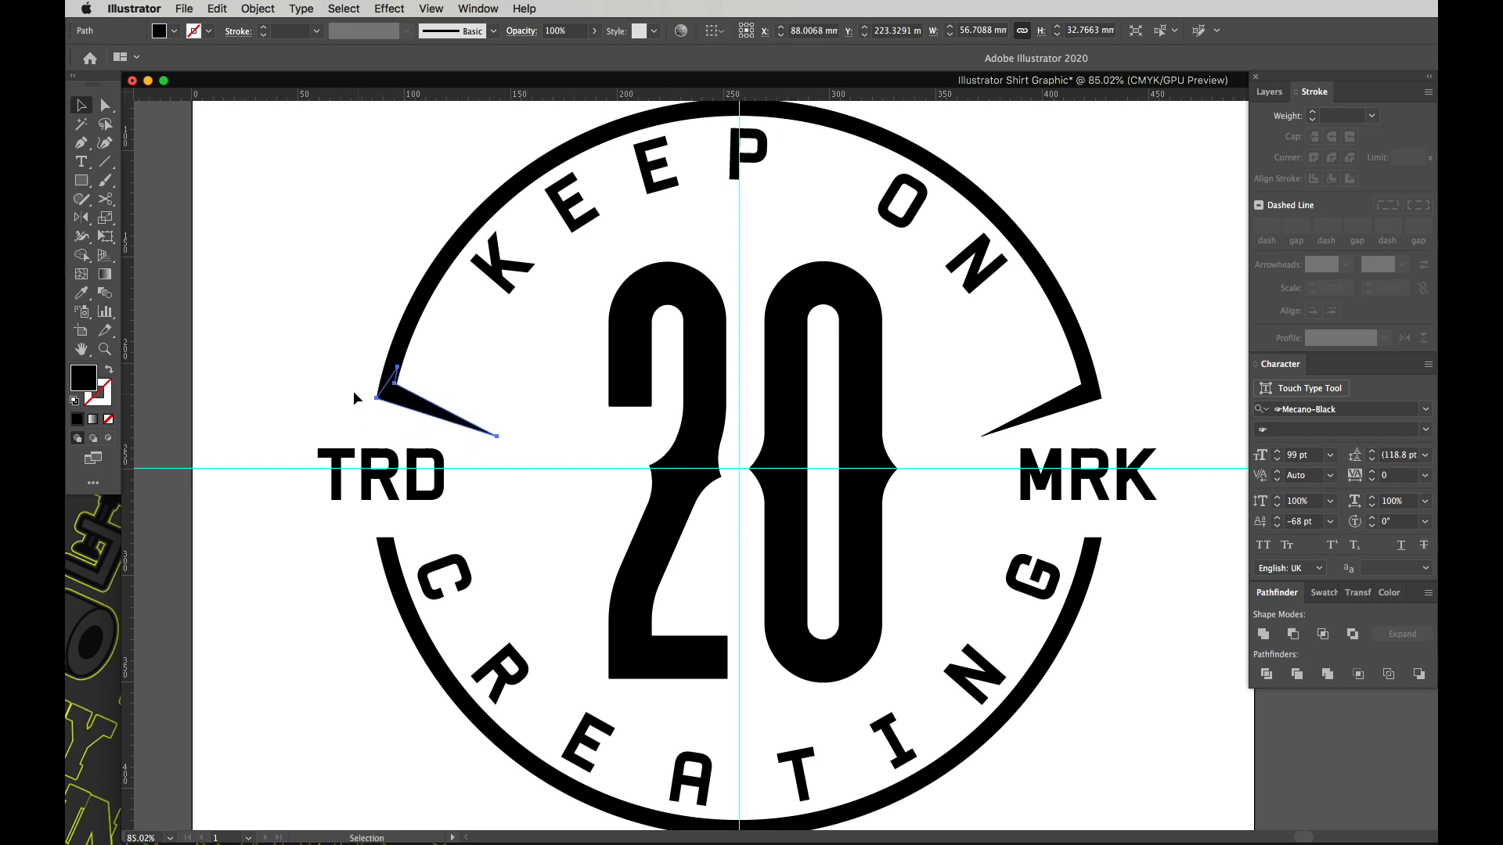
pyautogui.click(318, 358)
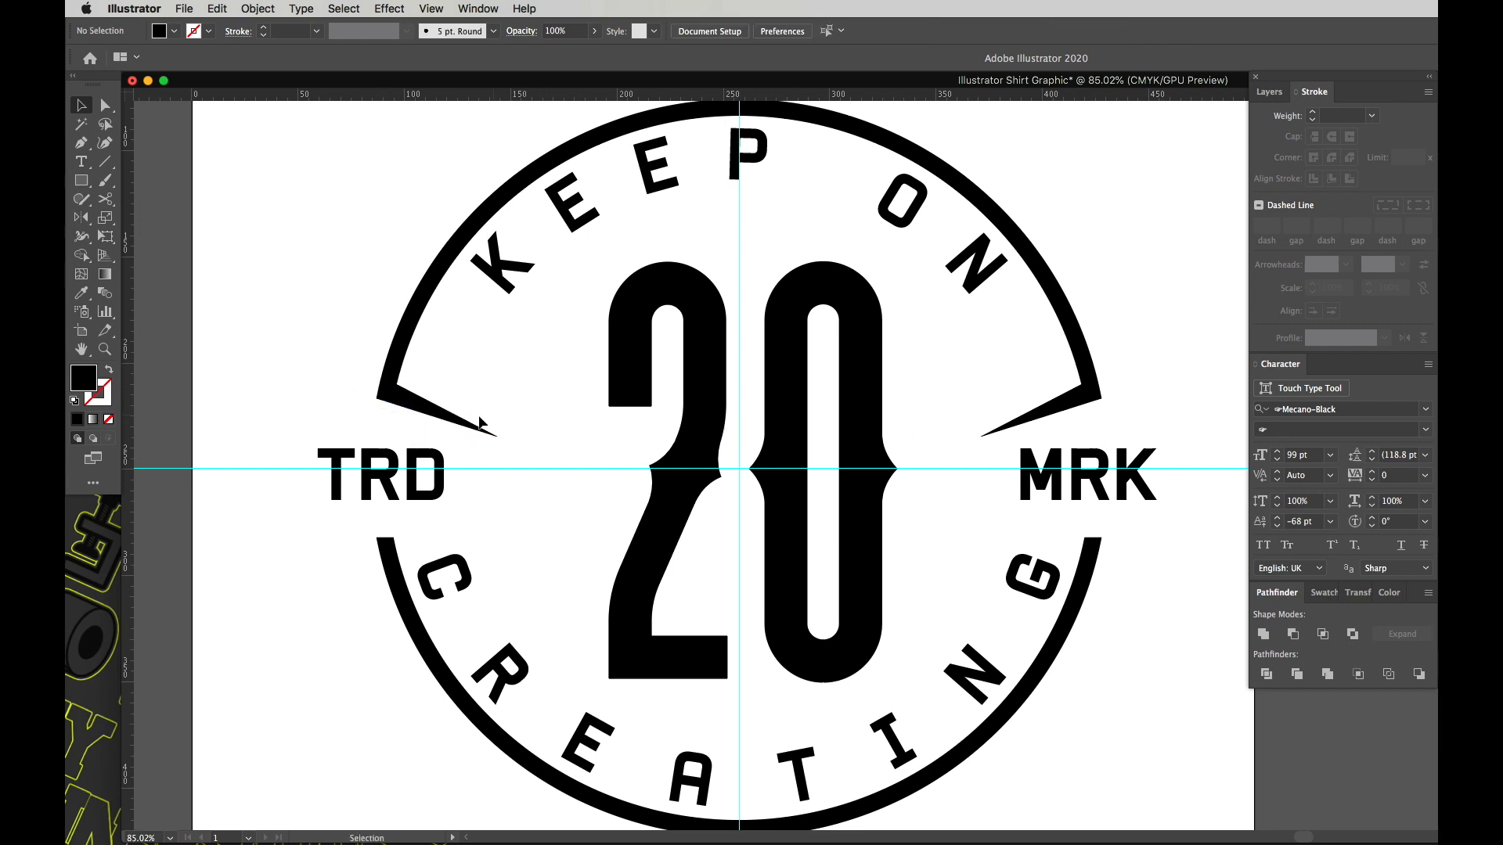
# Step: Duplicate both upper spikes straight down to the lower arc and reflect the copies vertically
pyautogui.click(1064, 407)
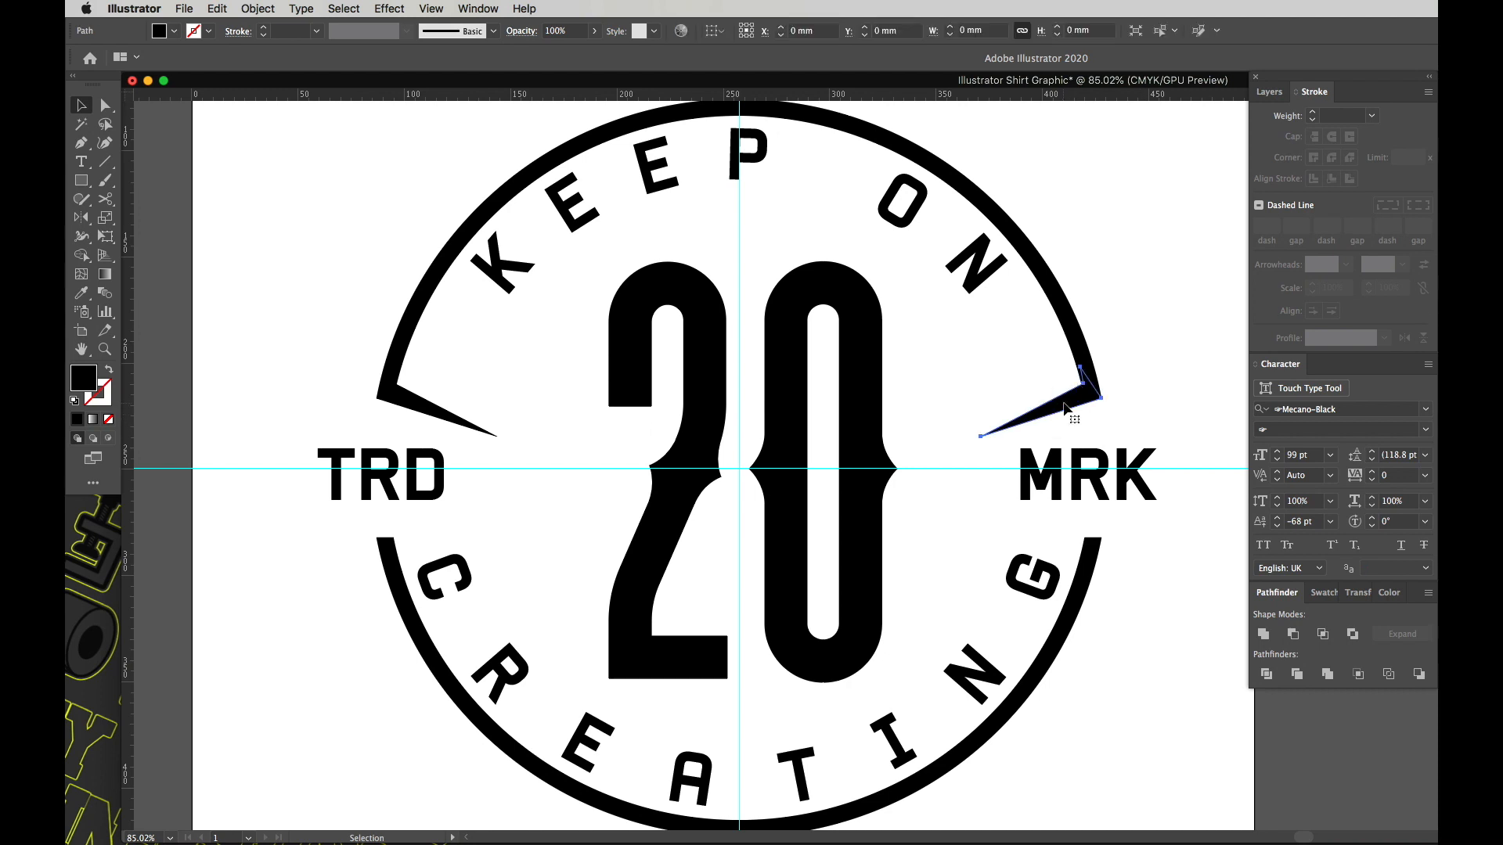
pyautogui.keyDown('shift'); pyautogui.click(415, 404); pyautogui.keyUp('shift')
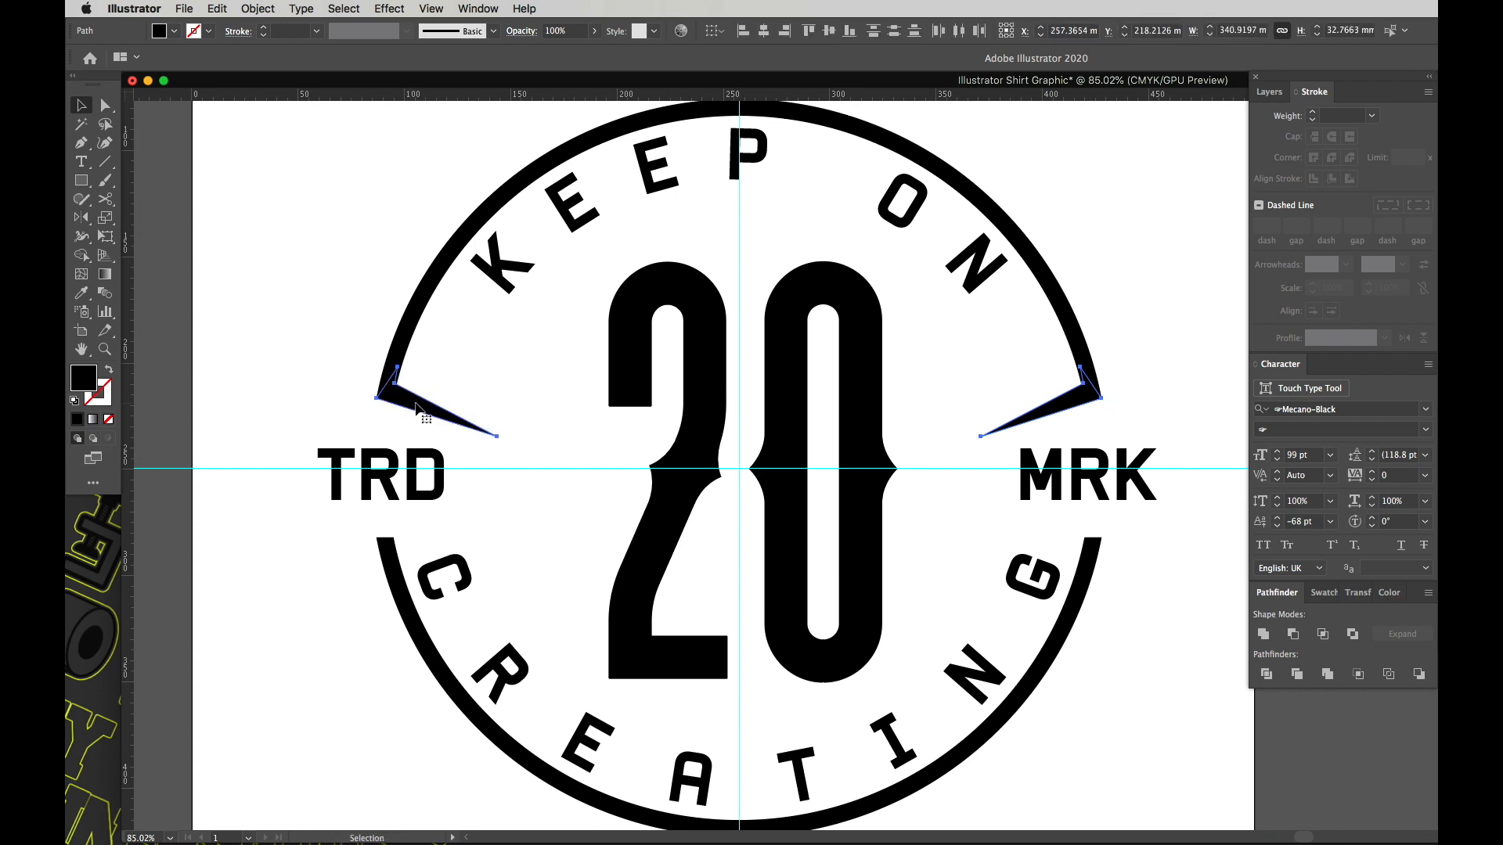
pyautogui.moveTo(416, 404); pyautogui.dragTo(416, 525)
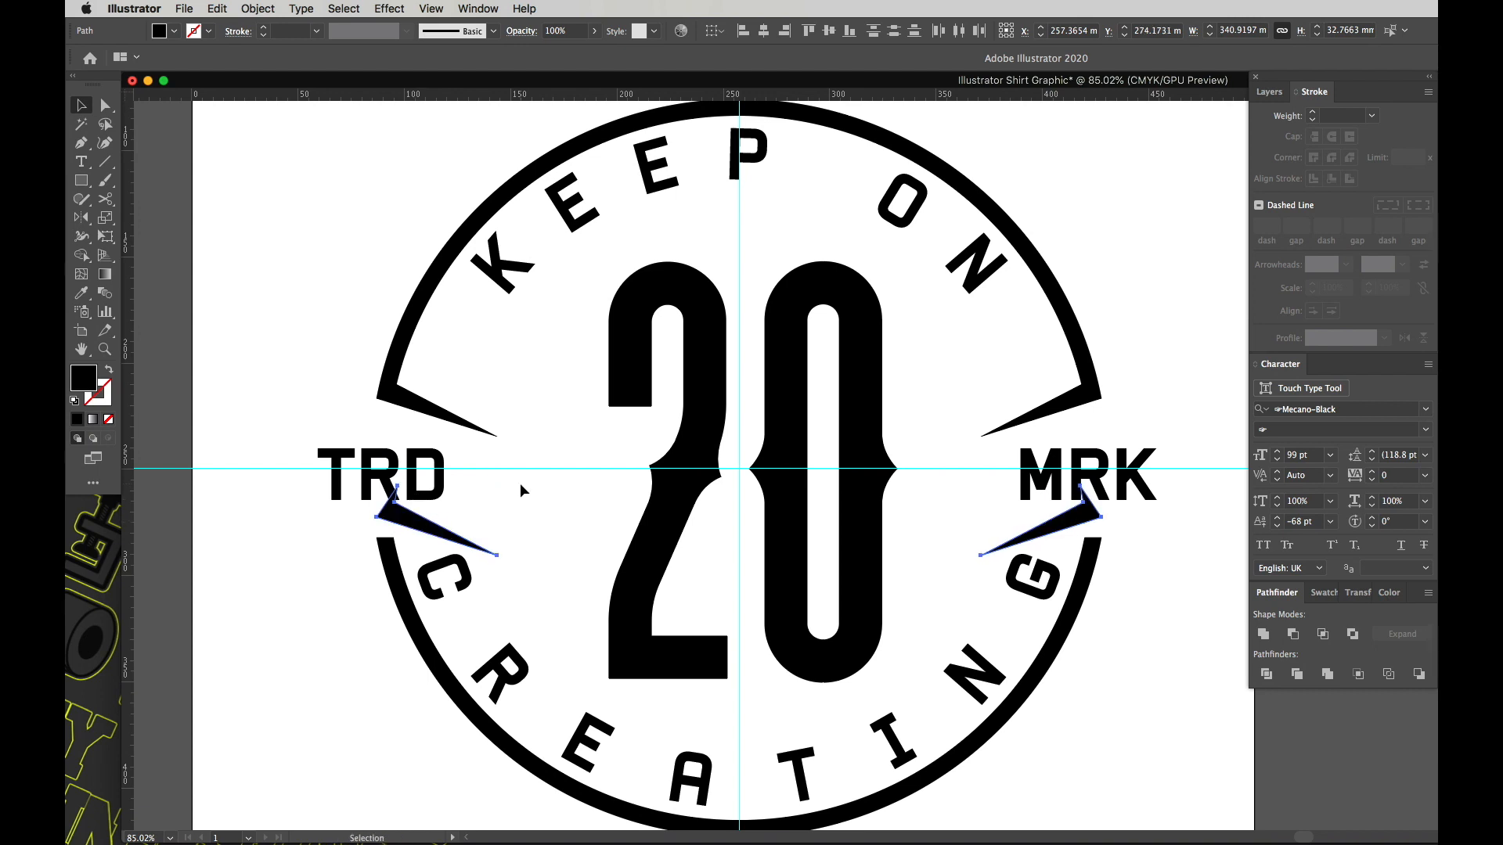
pyautogui.press('o')
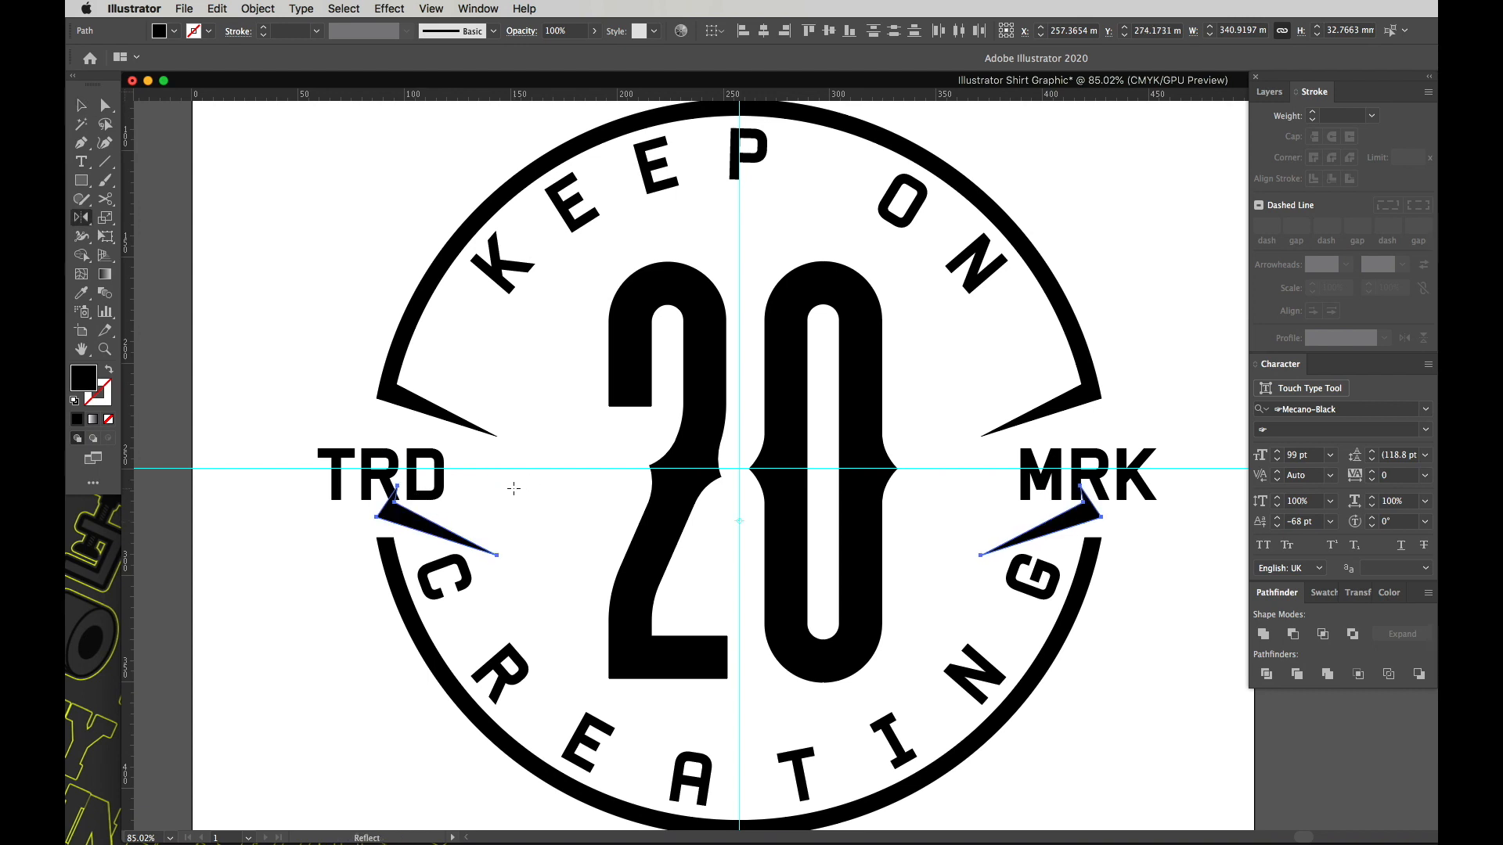
pyautogui.click(86, 221)
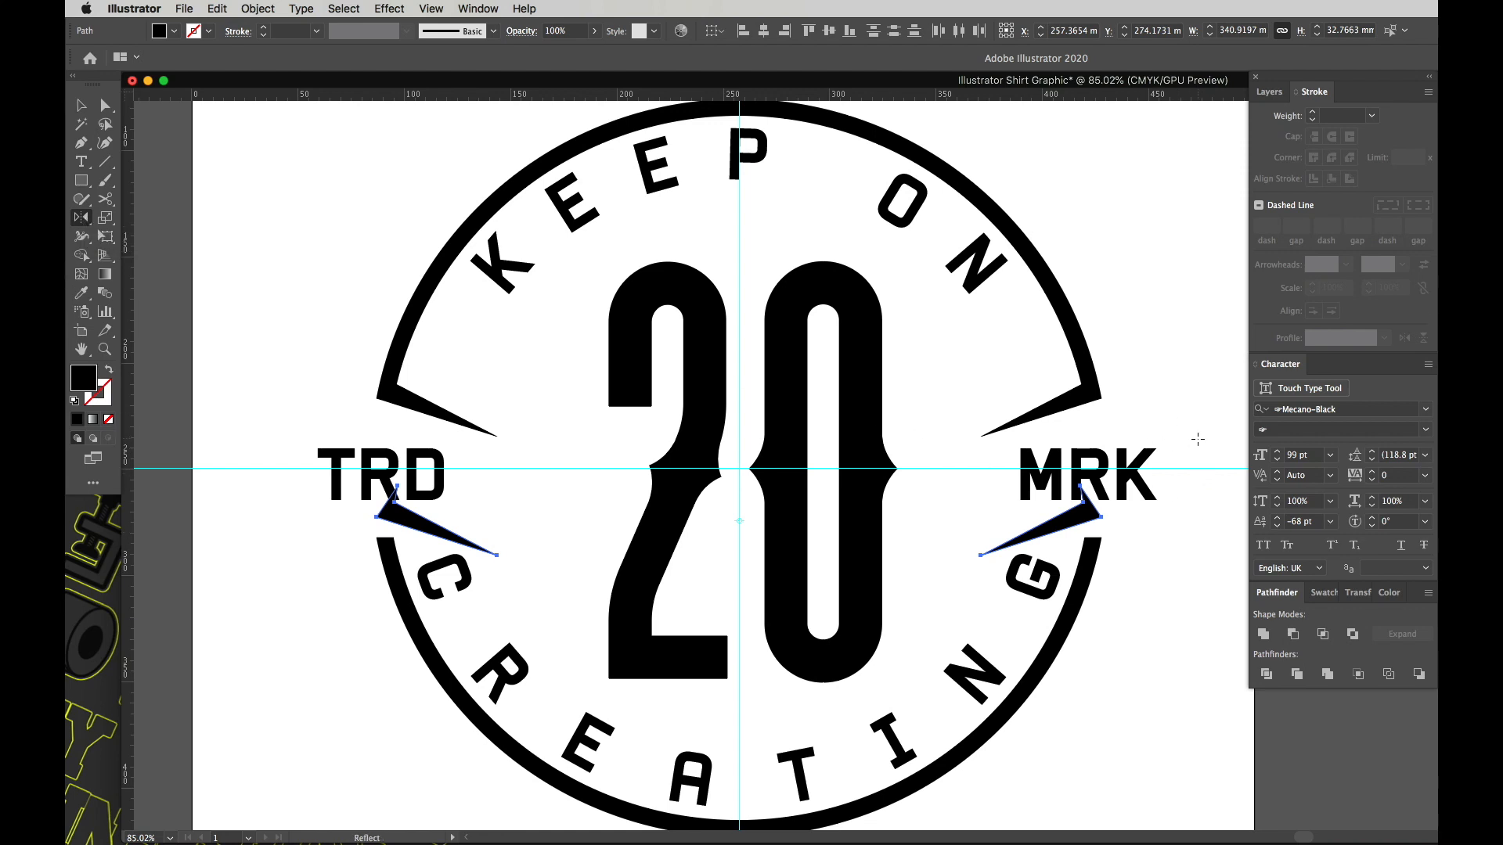
pyautogui.moveTo(1188, 602); pyautogui.dragTo(1169, 603)
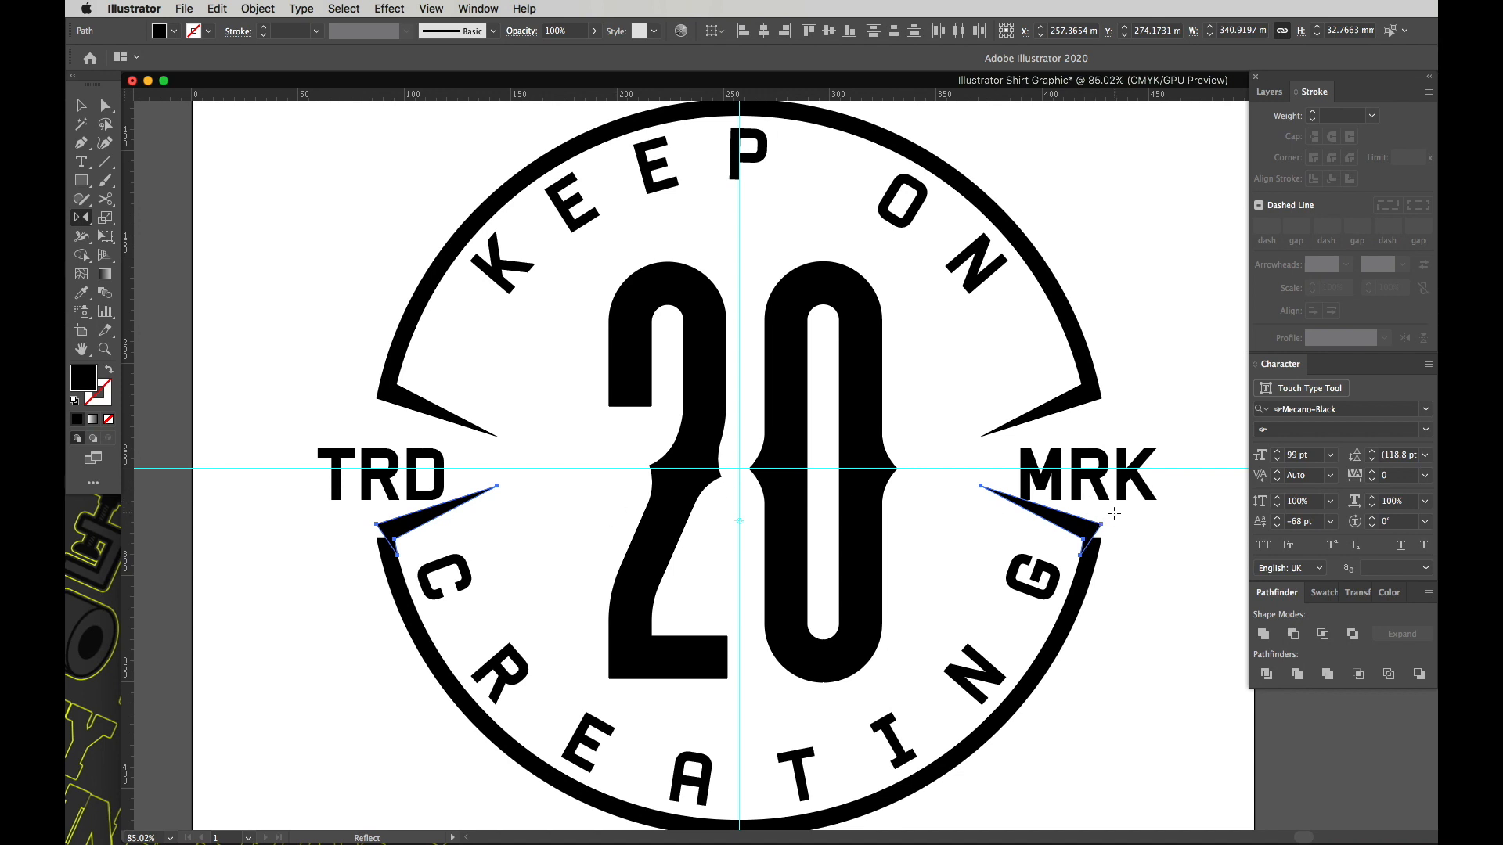
# Step: Align the reflected spikes with the ends of the lower arc so they taper inward below TRD and MRK
pyautogui.press('v')
pyautogui.moveTo(1104, 529)
pyautogui.mouseDown()
pyautogui.moveTo(1100, 509)
pyautogui.moveTo(1102, 540)
pyautogui.mouseUp()
pyautogui.click(1143, 530)
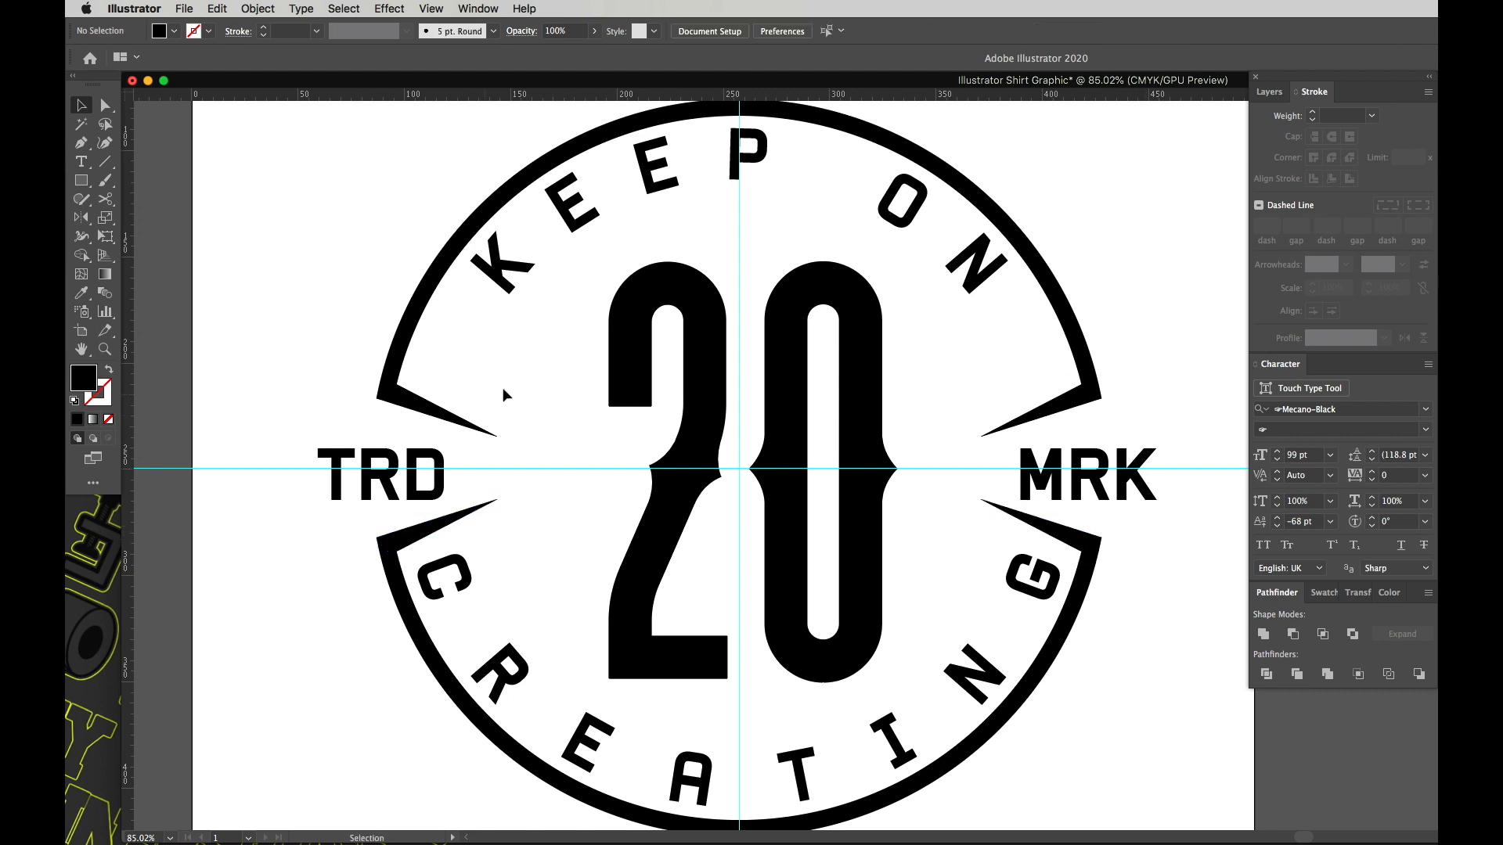
pyautogui.click(452, 419)
pyautogui.keyDown('shift'); pyautogui.click(470, 510); pyautogui.keyUp('shift')
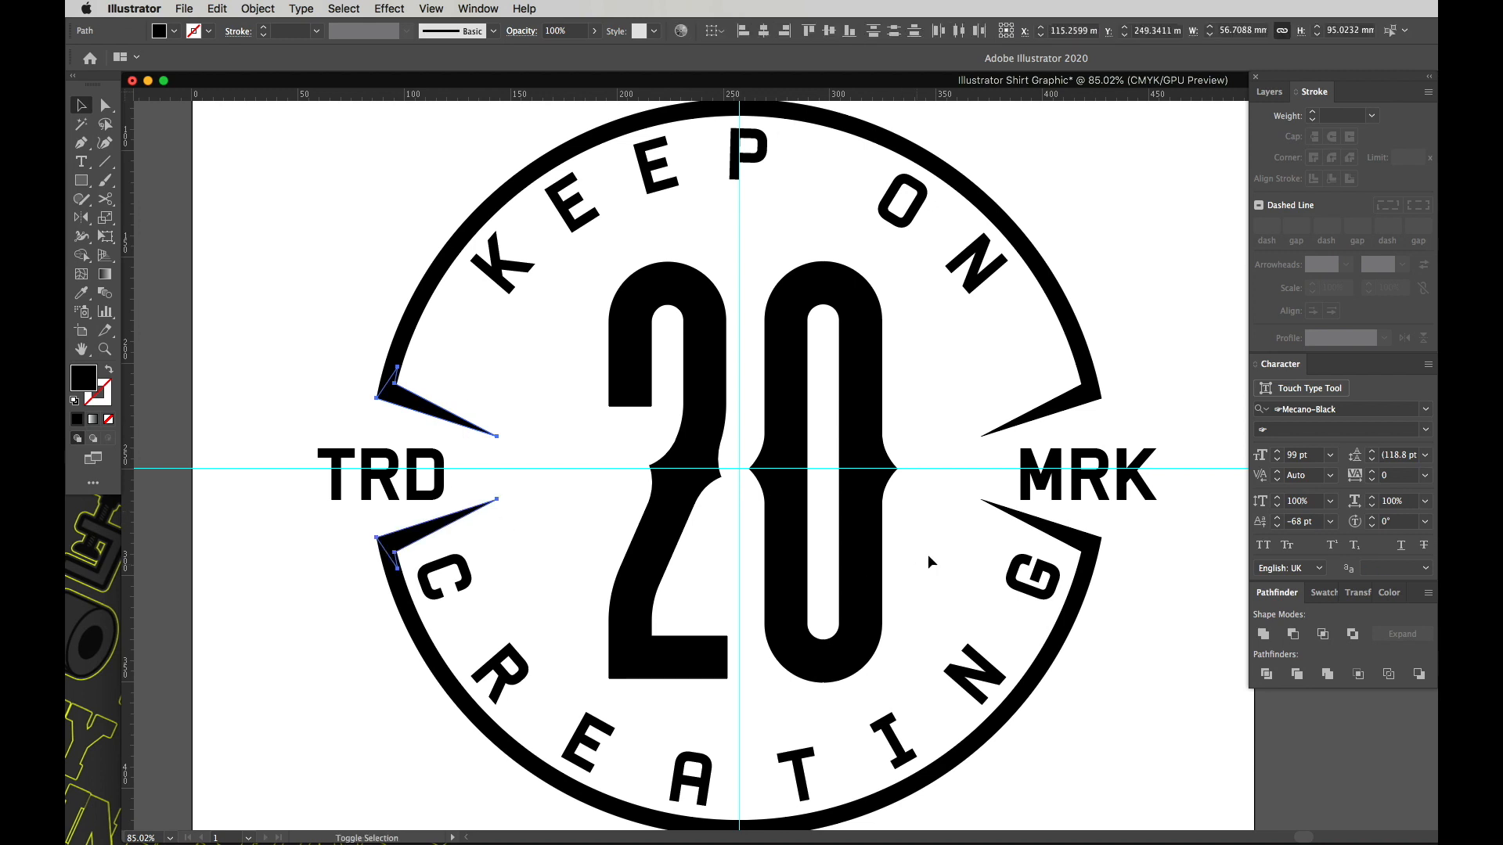
pyautogui.keyDown('shift'); pyautogui.click(1022, 520); pyautogui.keyUp('shift')
pyautogui.keyDown('shift'); pyautogui.click(1043, 418); pyautogui.keyUp('shift')
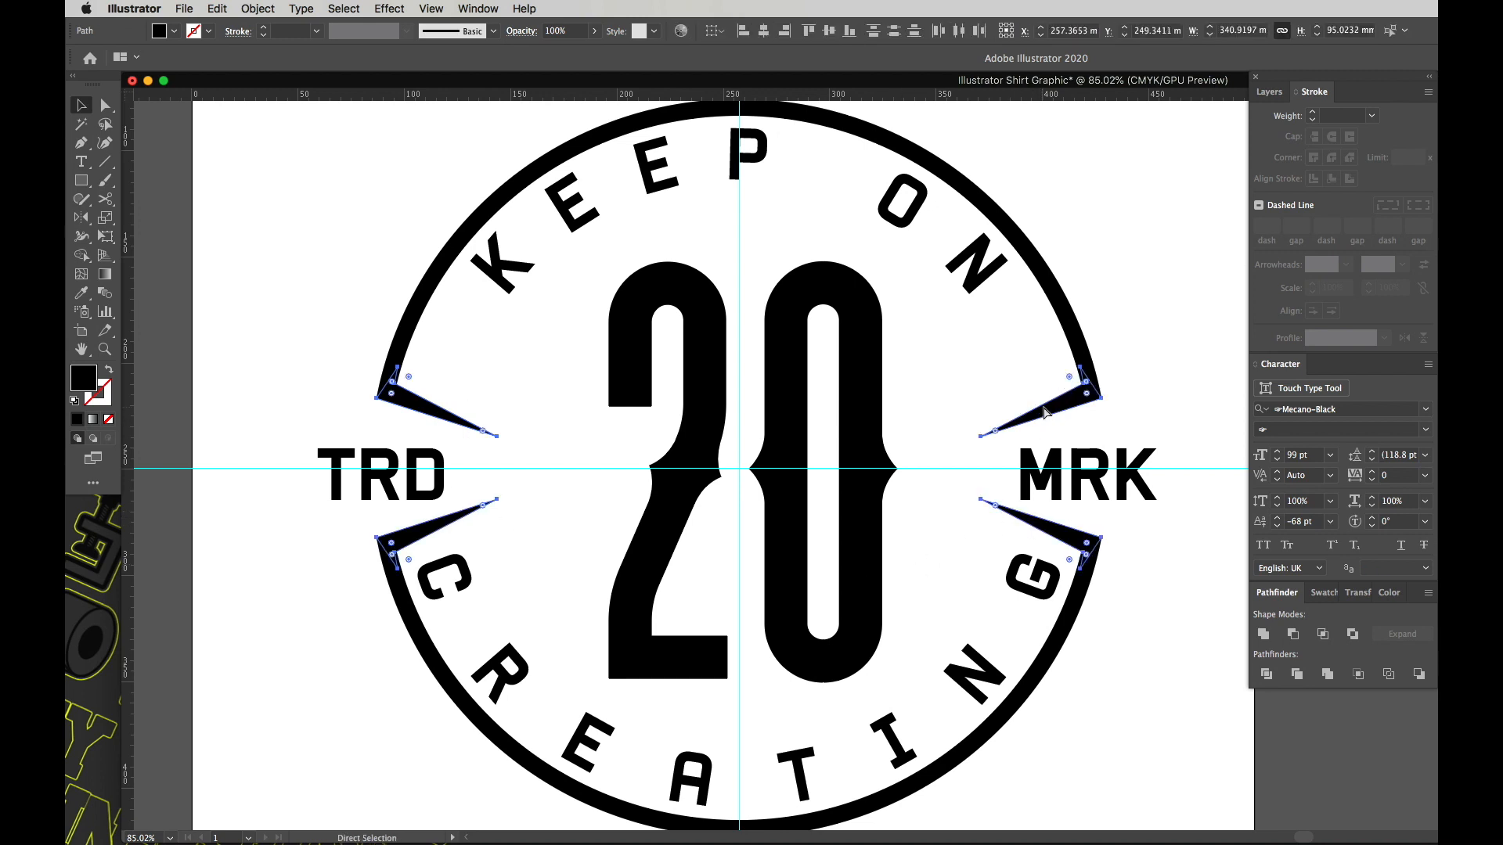
pyautogui.press('Delete')
pyautogui.press('super+z')
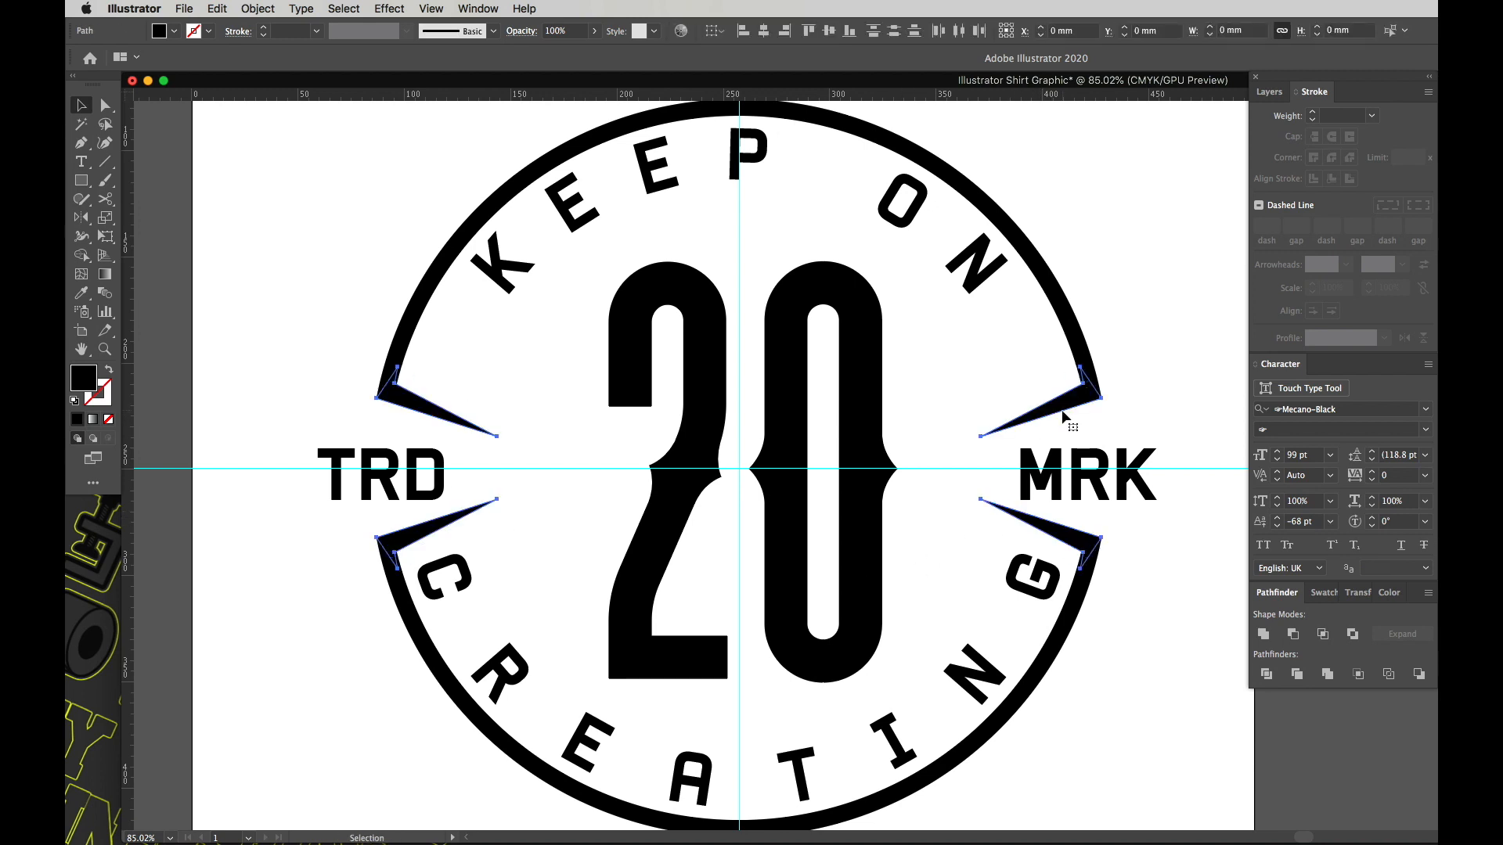
pyautogui.click(1206, 228)
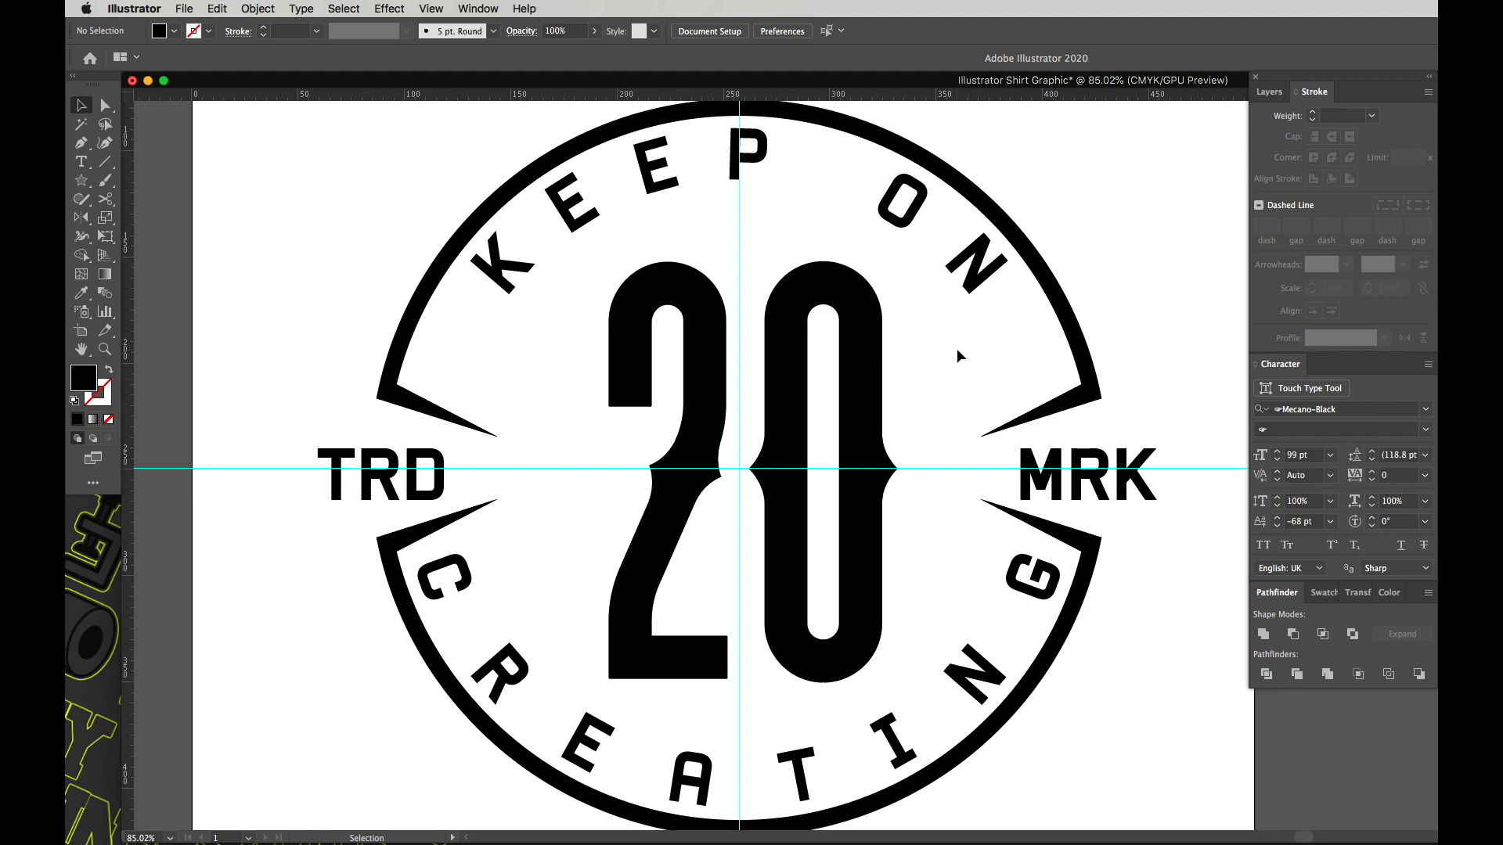
# Step: Draw a closed six-point lightning bolt with the Pen tool between the 0 and the ring, above the MRK spike
pyautogui.press('p')
pyautogui.moveTo(944, 349); pyautogui.dragTo(880, 402)
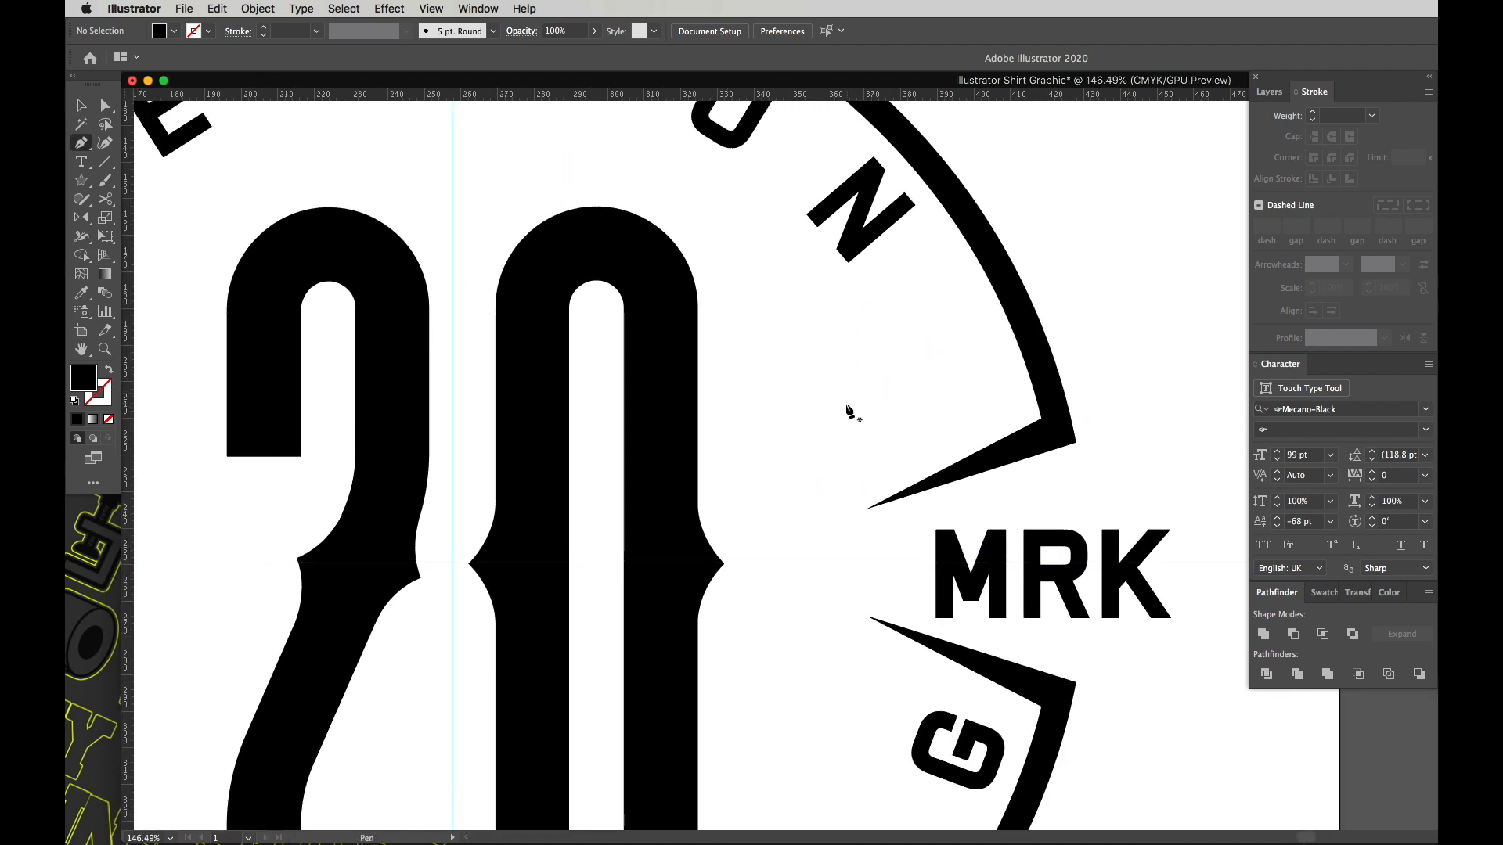
pyautogui.click(754, 403)
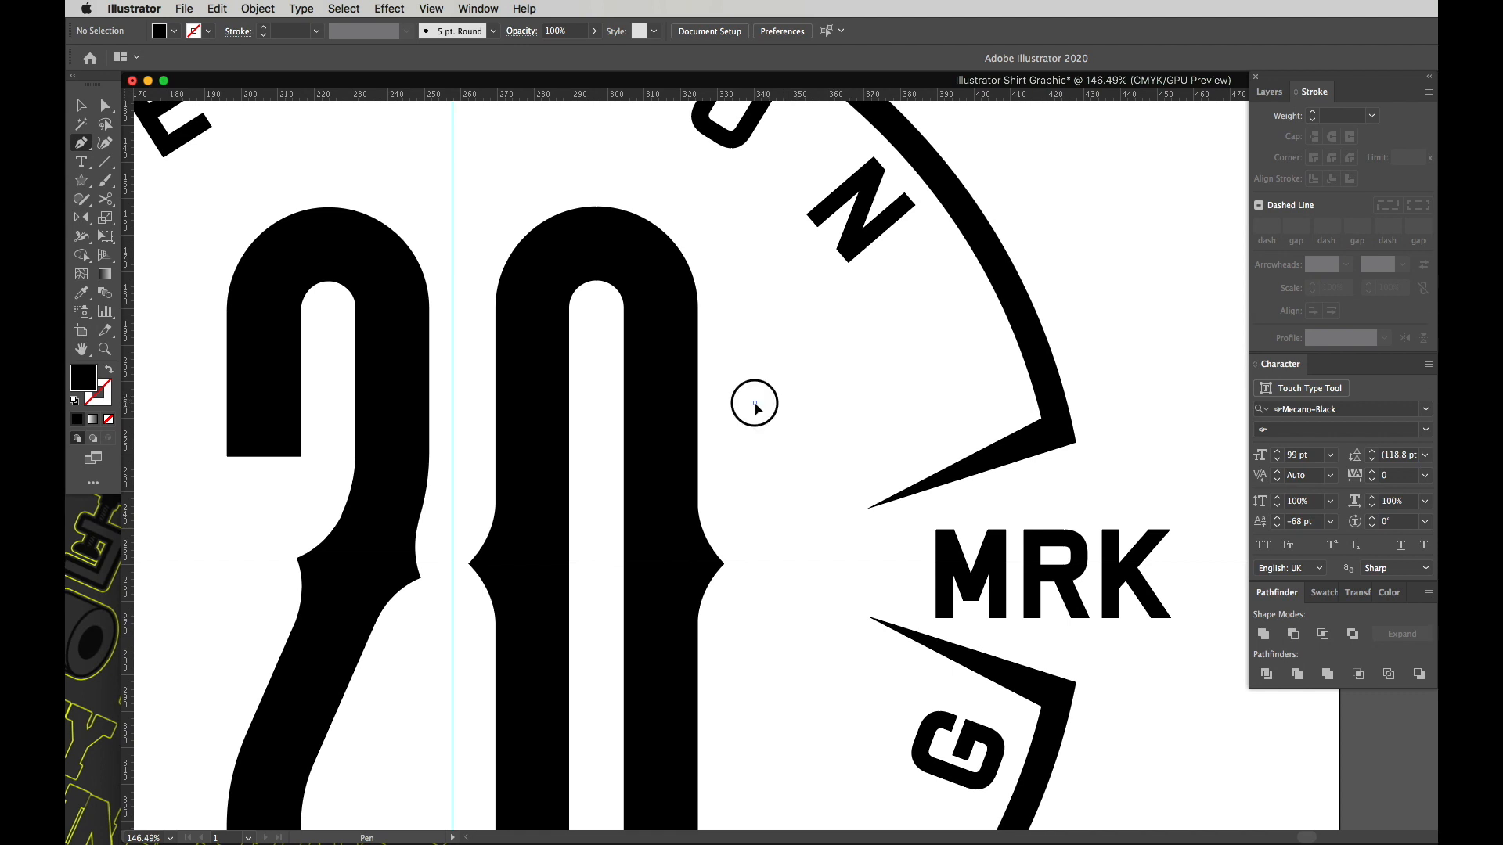
pyautogui.click(859, 425)
pyautogui.click(863, 386)
pyautogui.click(969, 416)
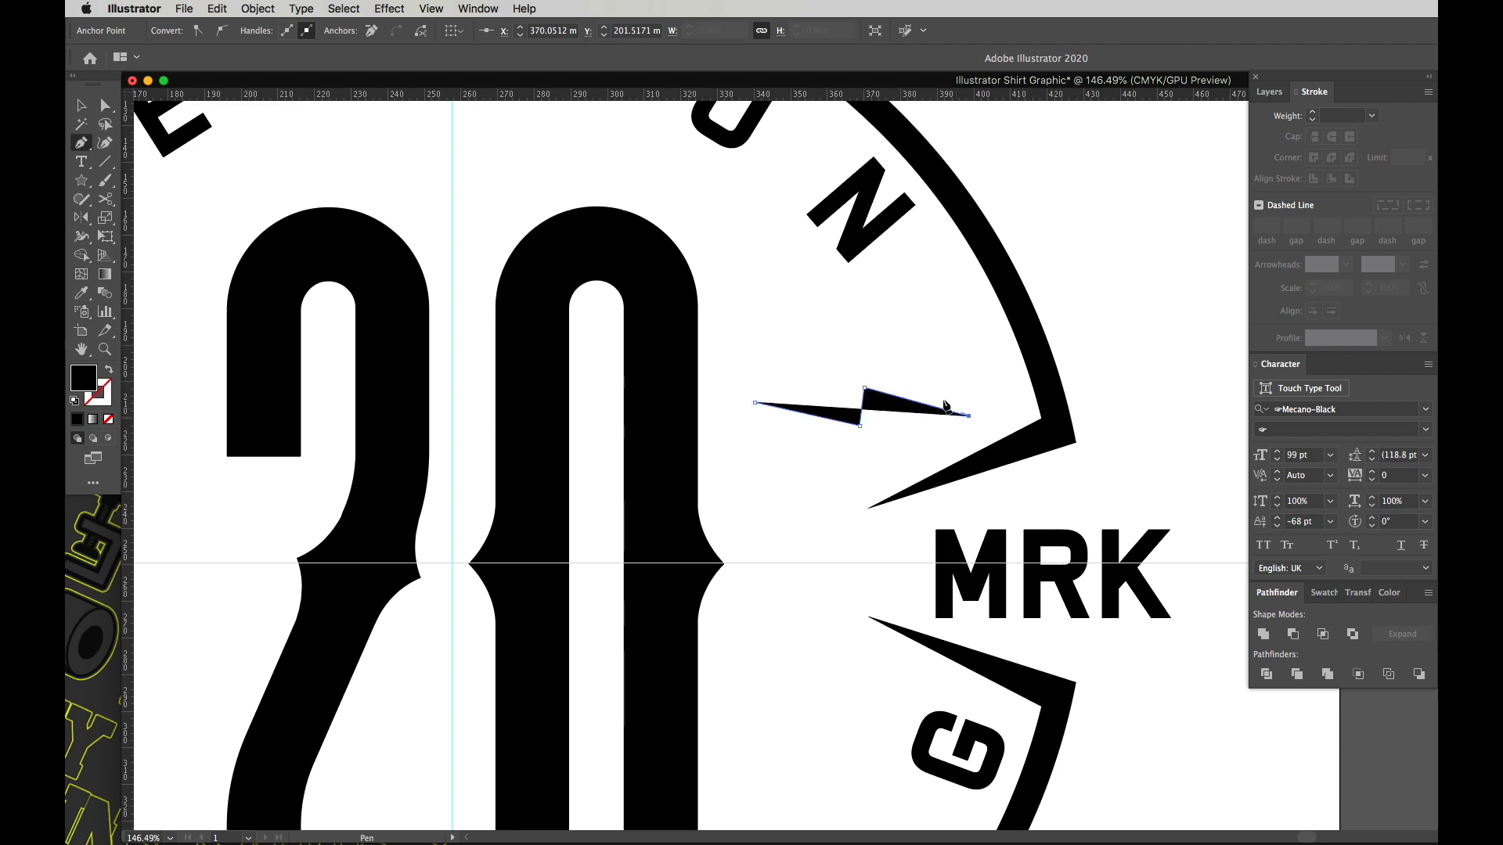
pyautogui.click(844, 348)
pyautogui.click(827, 391)
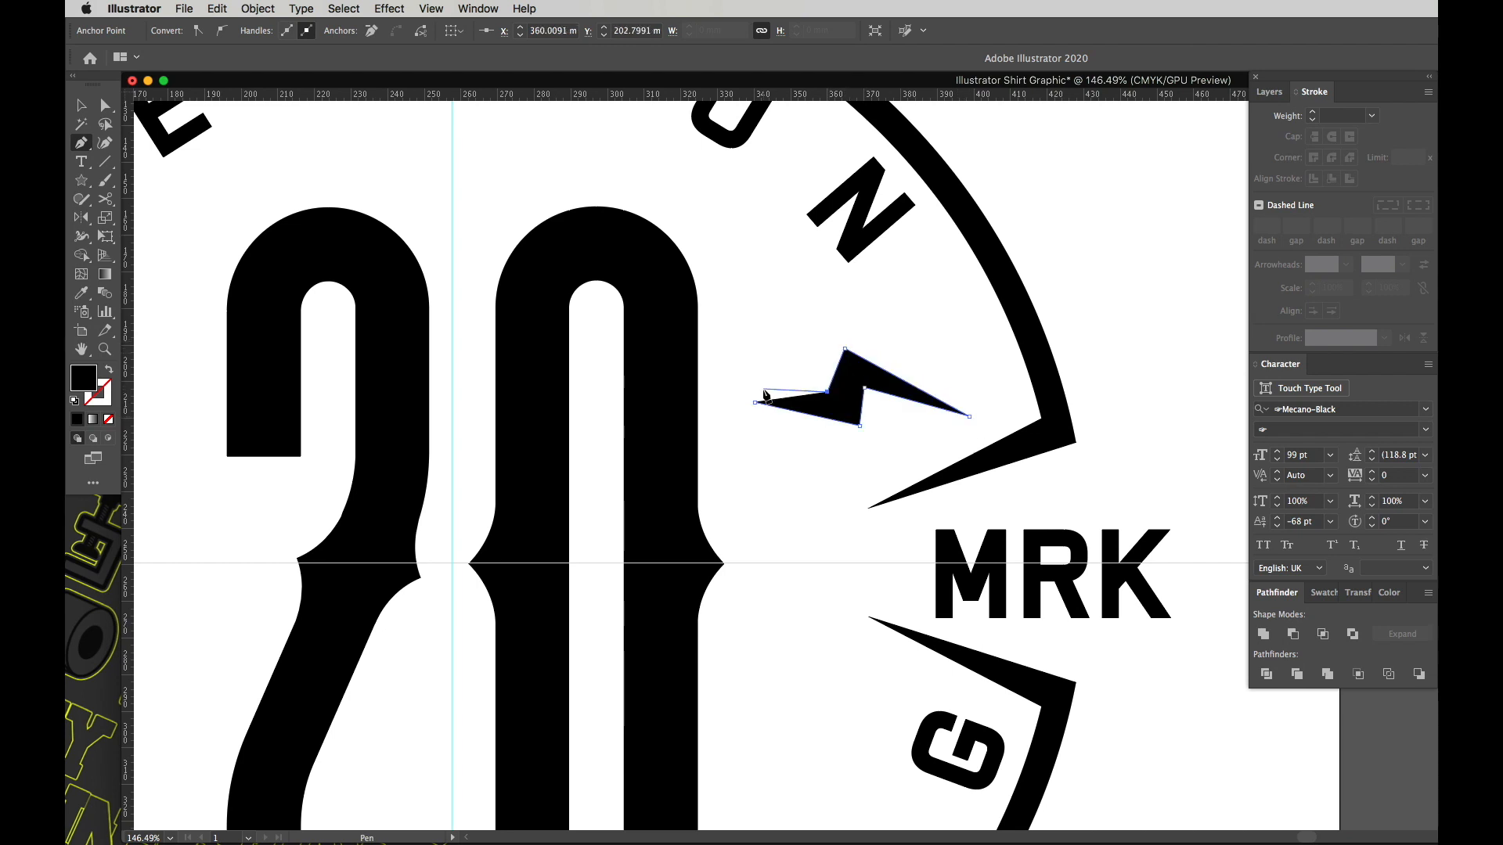
pyautogui.click(755, 403)
# Step: Reshape the lightning bolt by pulling its left tip outward and adjusting its inner corner to sharpen the left prong
pyautogui.press('a')
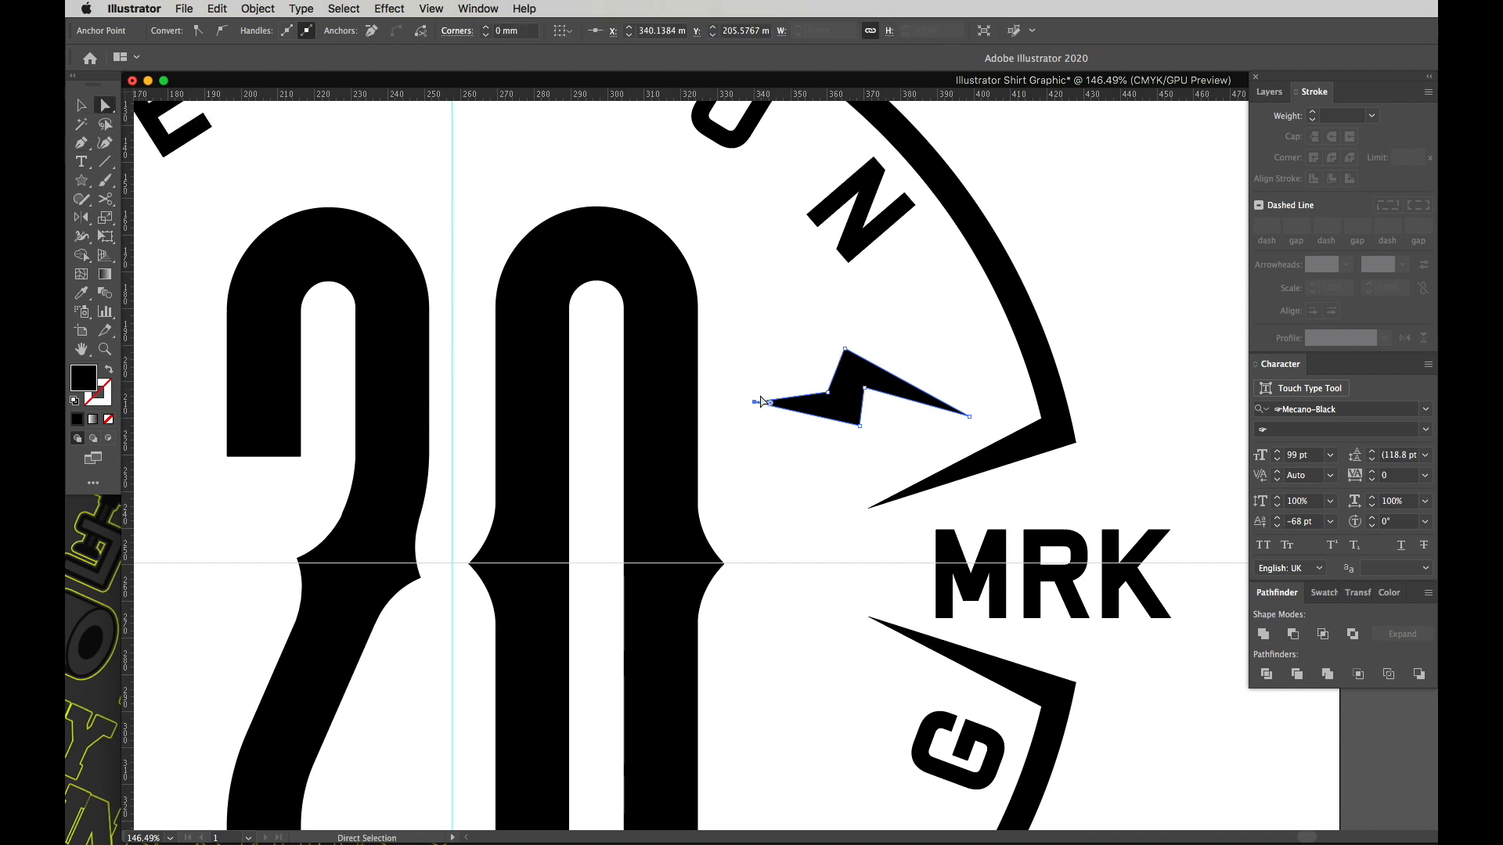
pyautogui.moveTo(757, 406); pyautogui.dragTo(735, 400)
pyautogui.moveTo(829, 394); pyautogui.dragTo(860, 427)
pyautogui.click(880, 436)
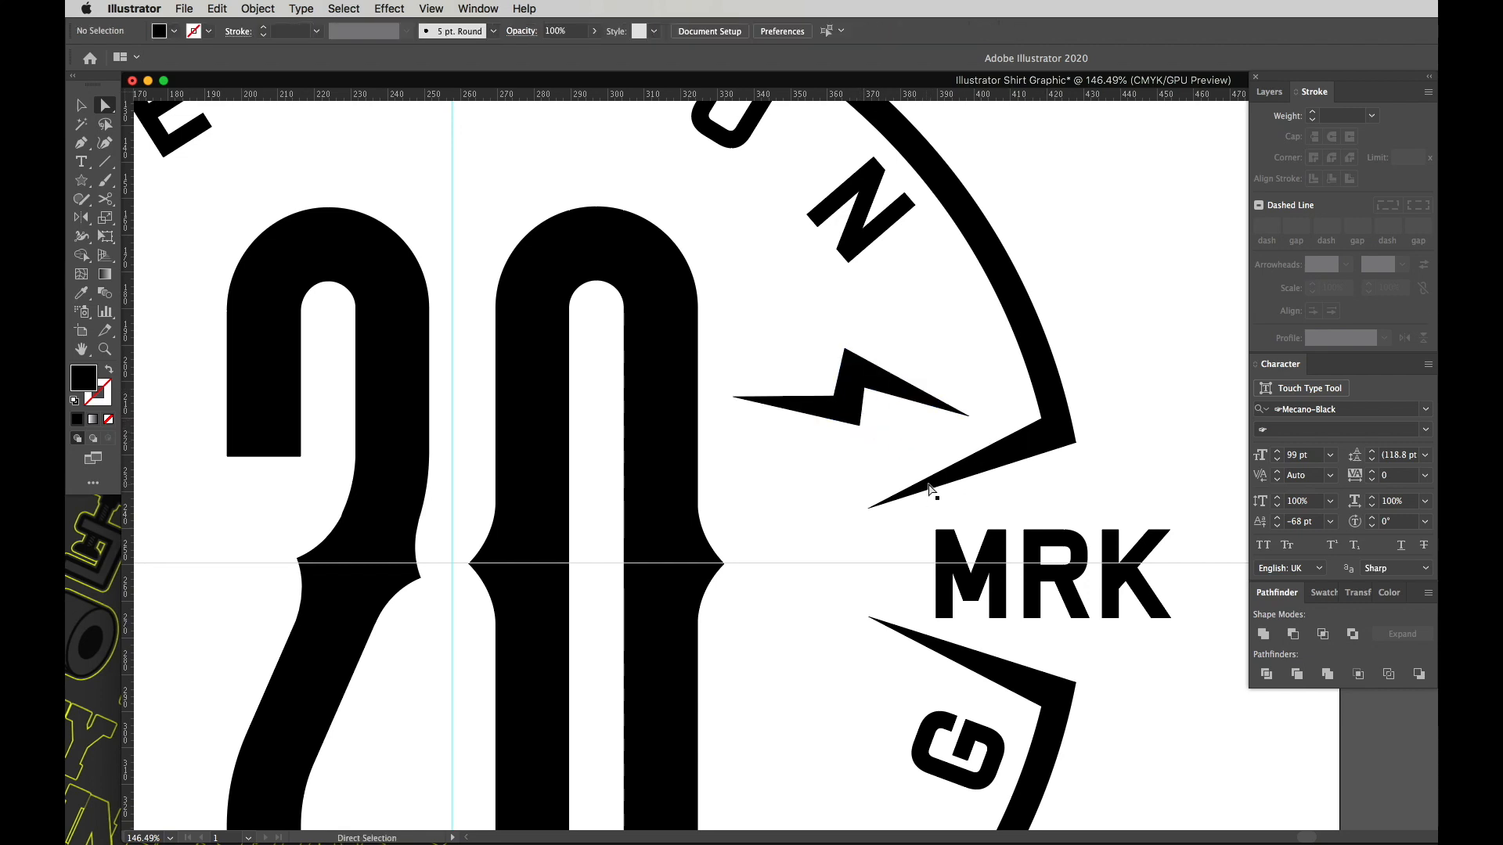
# Step: Rotate and reflect the lightning bolt so it rises toward the ring, following the slope of the spike above MRK
pyautogui.press('v')
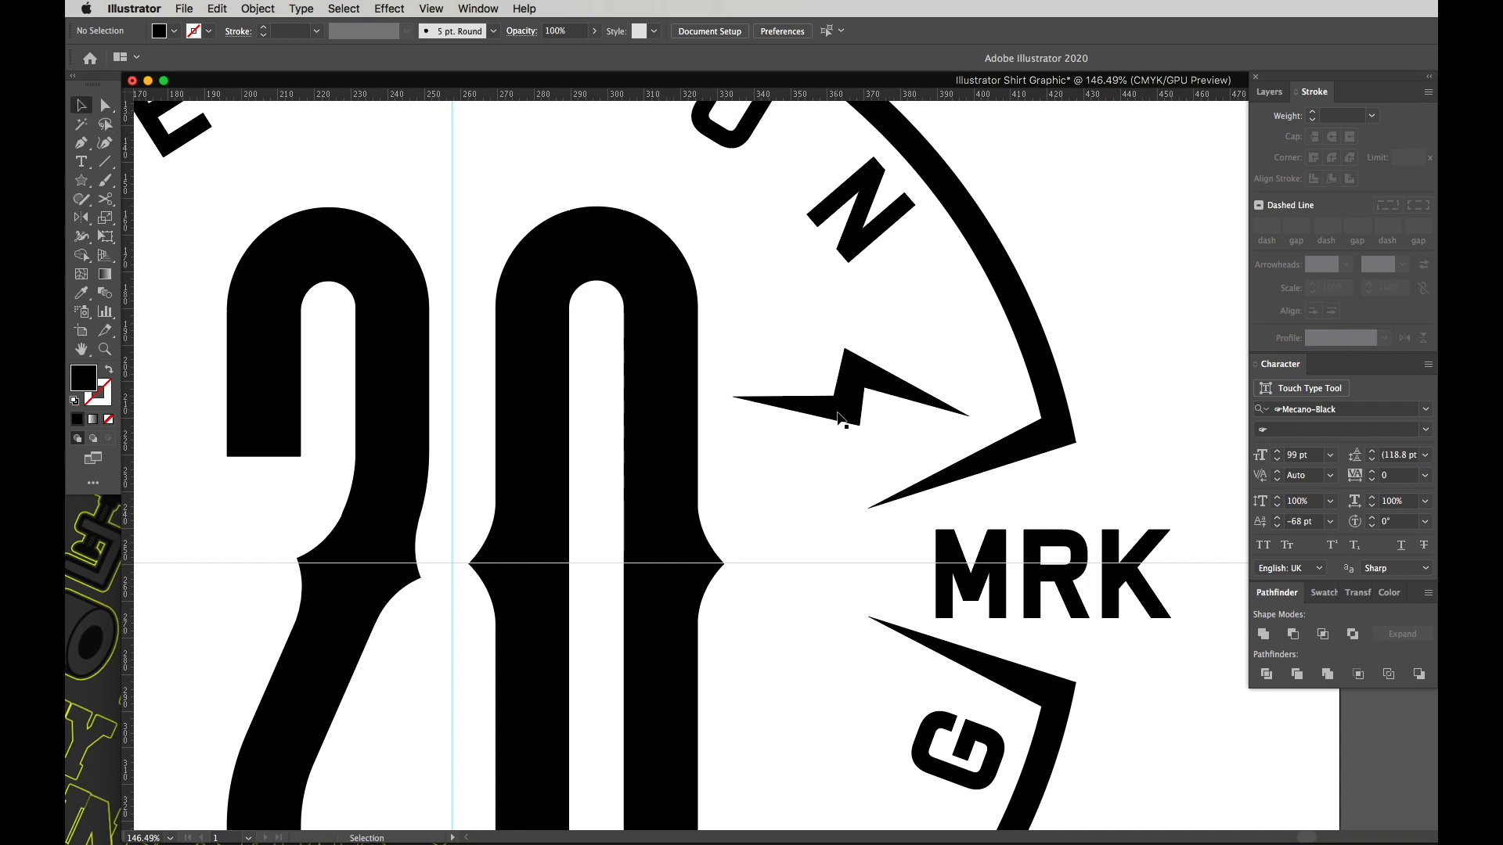
pyautogui.click(864, 381)
pyautogui.press('r')
pyautogui.moveTo(1013, 501); pyautogui.dragTo(806, 398)
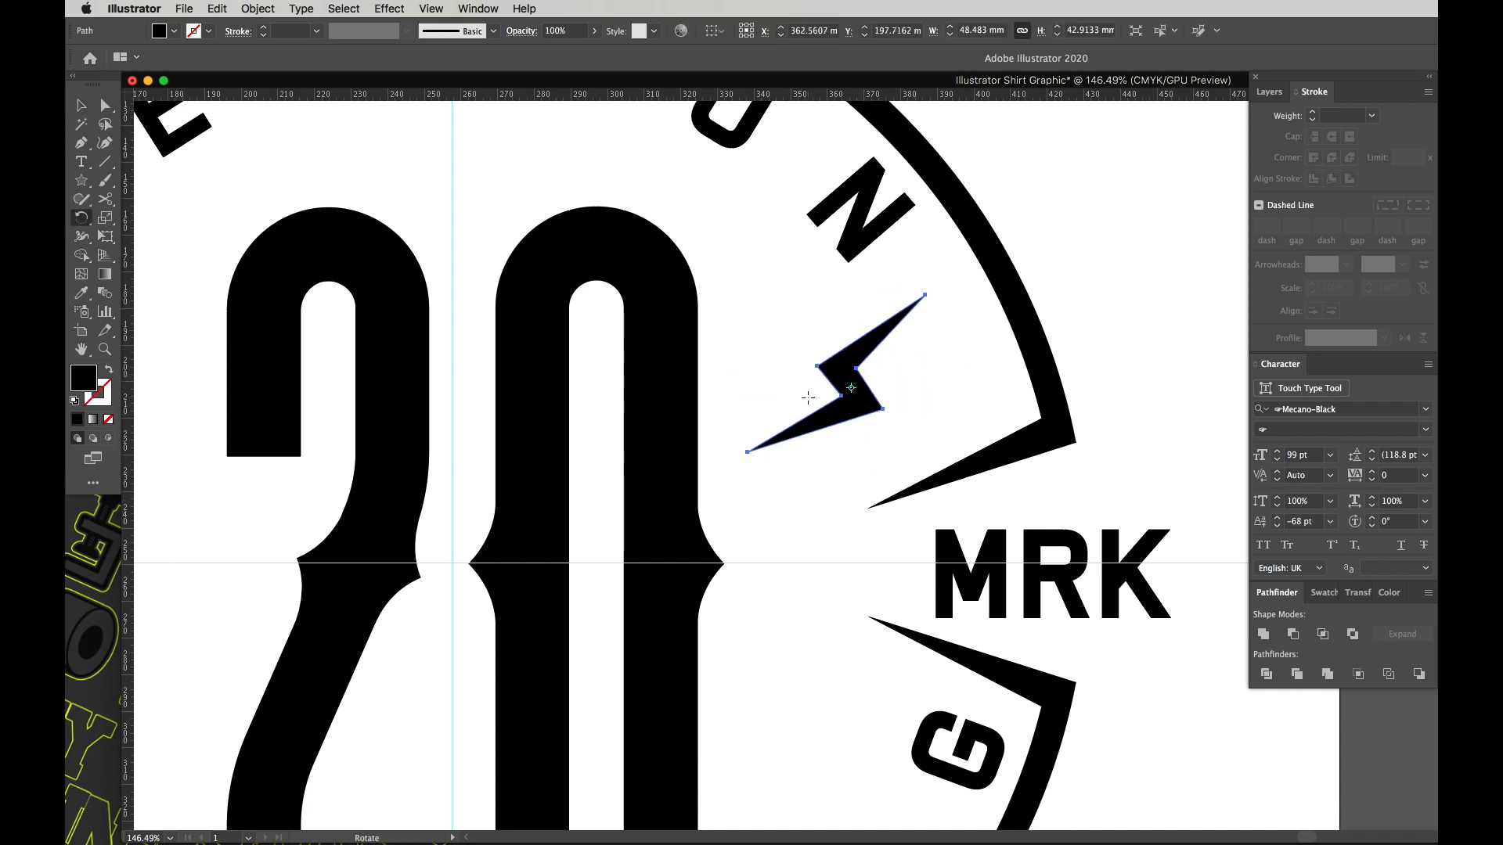
pyautogui.press('o')
pyautogui.moveTo(875, 469); pyautogui.dragTo(842, 489)
pyautogui.moveTo(909, 459); pyautogui.dragTo(939, 412)
pyautogui.press('super+shift+a')
# Step: Move the bolt's outer tips and an inner corner to make it longer and slimmer, about 69 by 21 mm overall
pyautogui.press('a')
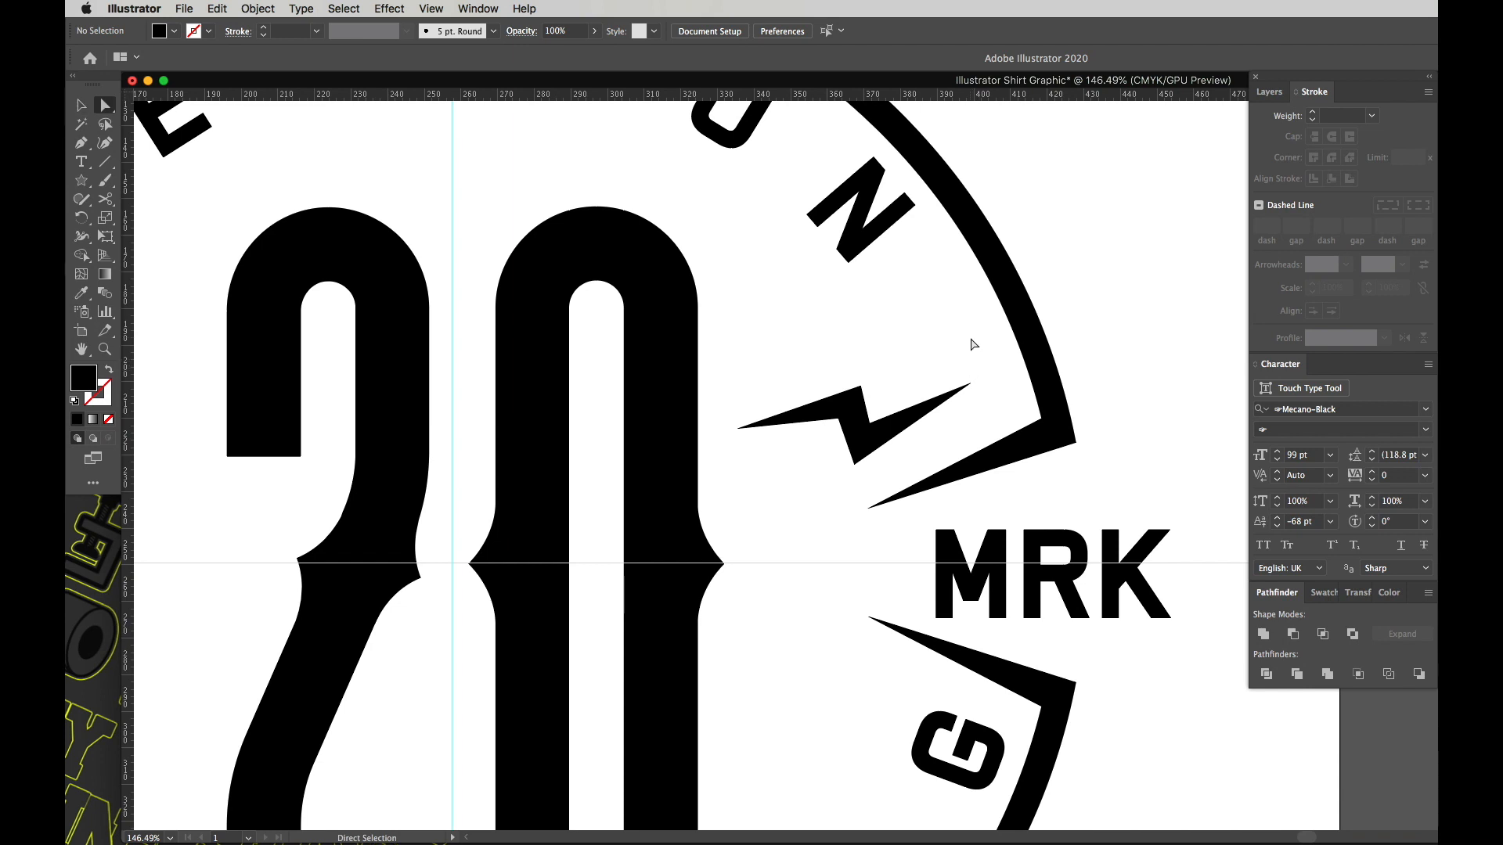
pyautogui.moveTo(978, 366)
pyautogui.mouseDown()
pyautogui.moveTo(959, 397)
pyautogui.moveTo(979, 388)
pyautogui.mouseUp()
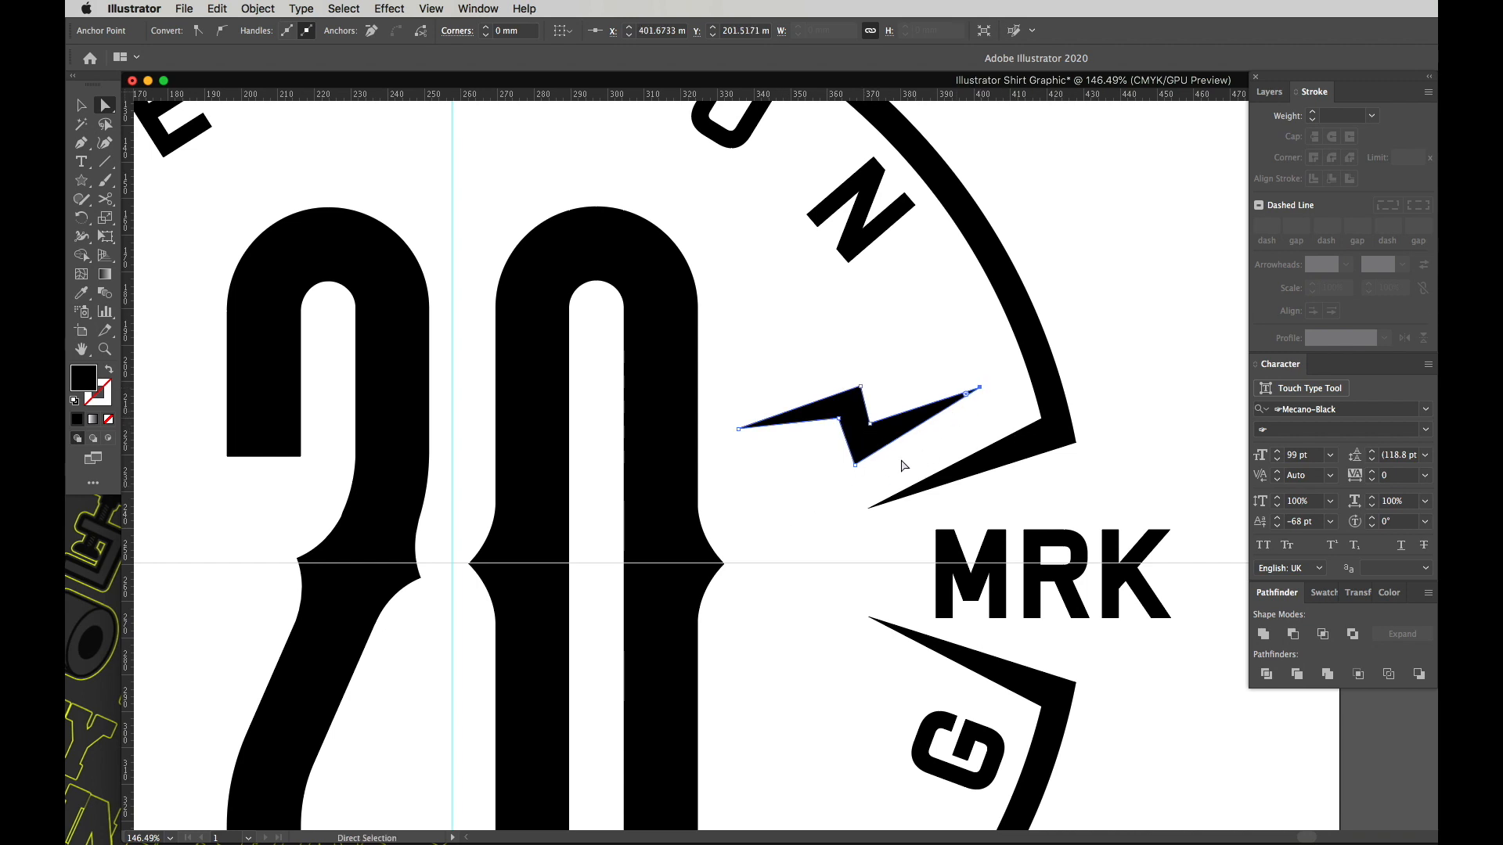
pyautogui.moveTo(739, 430); pyautogui.dragTo(728, 463)
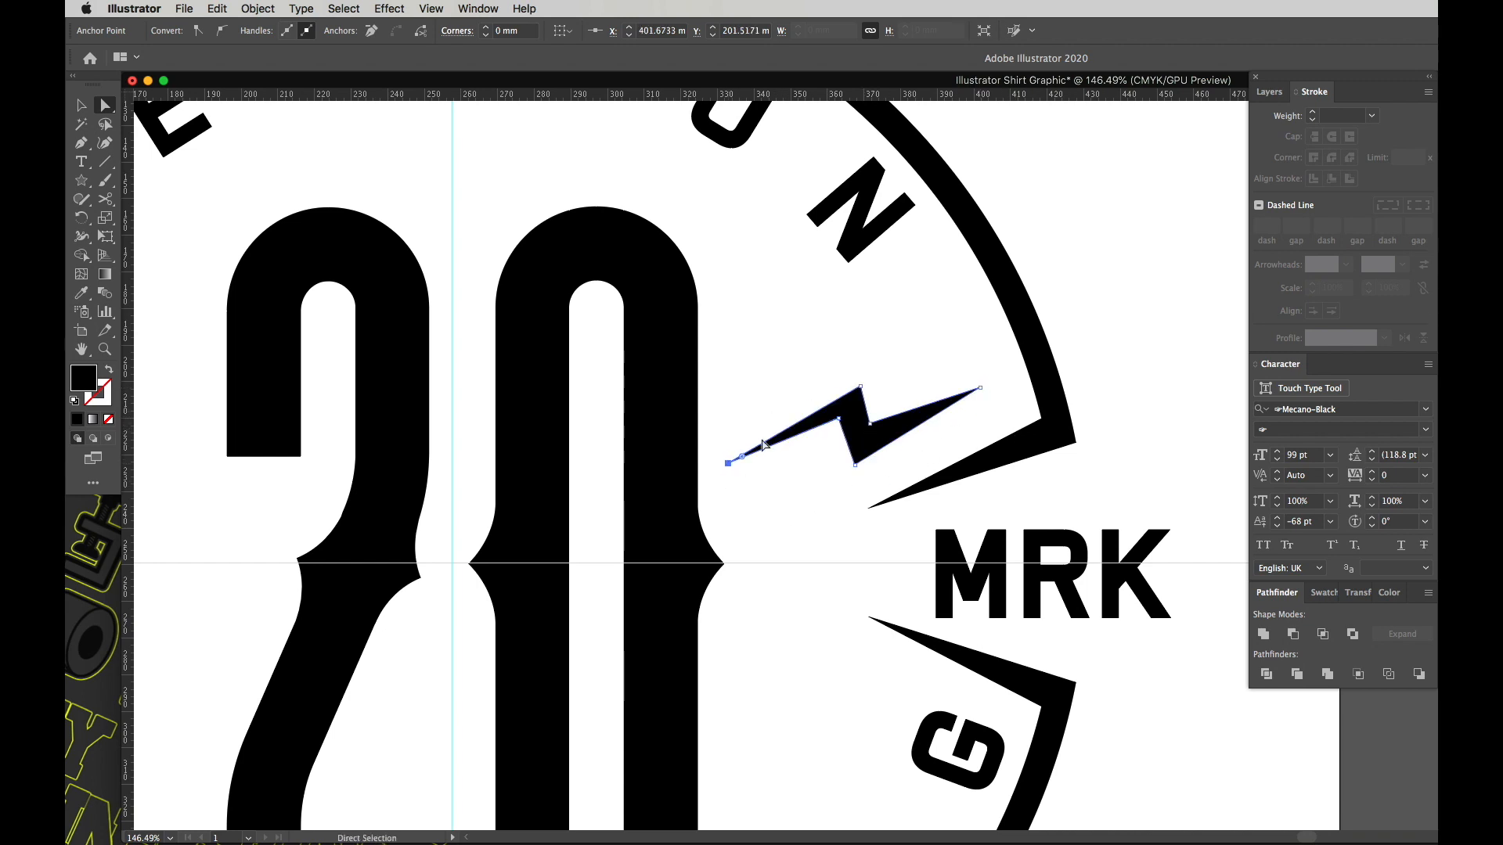
pyautogui.click(870, 424)
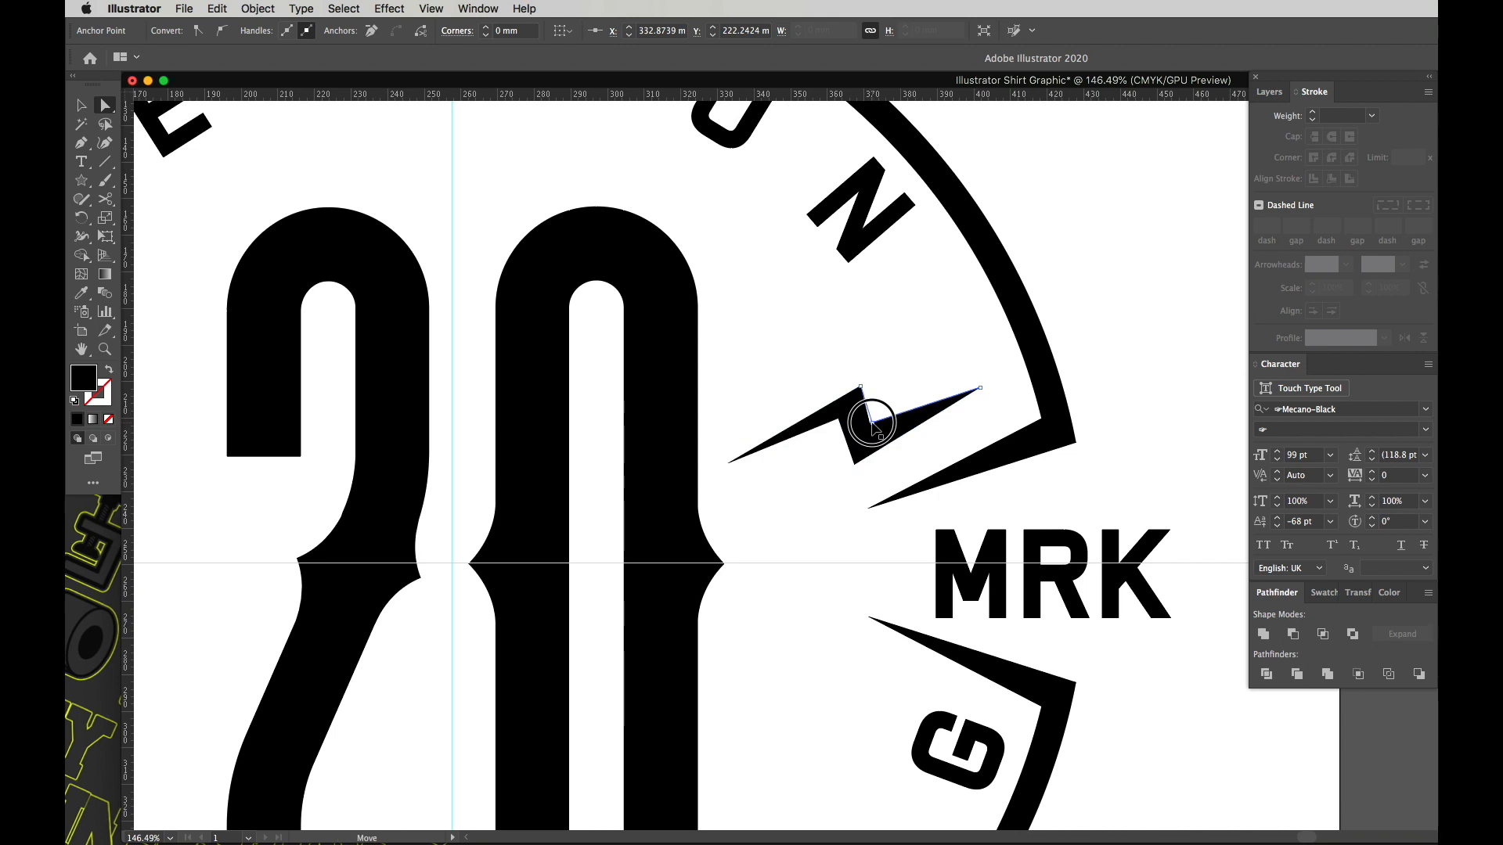
pyautogui.click(942, 431)
pyautogui.click(1148, 340)
# Step: Rotate the lightning bolt slightly clockwise to match the angle of the spike above MRK
pyautogui.press('v')
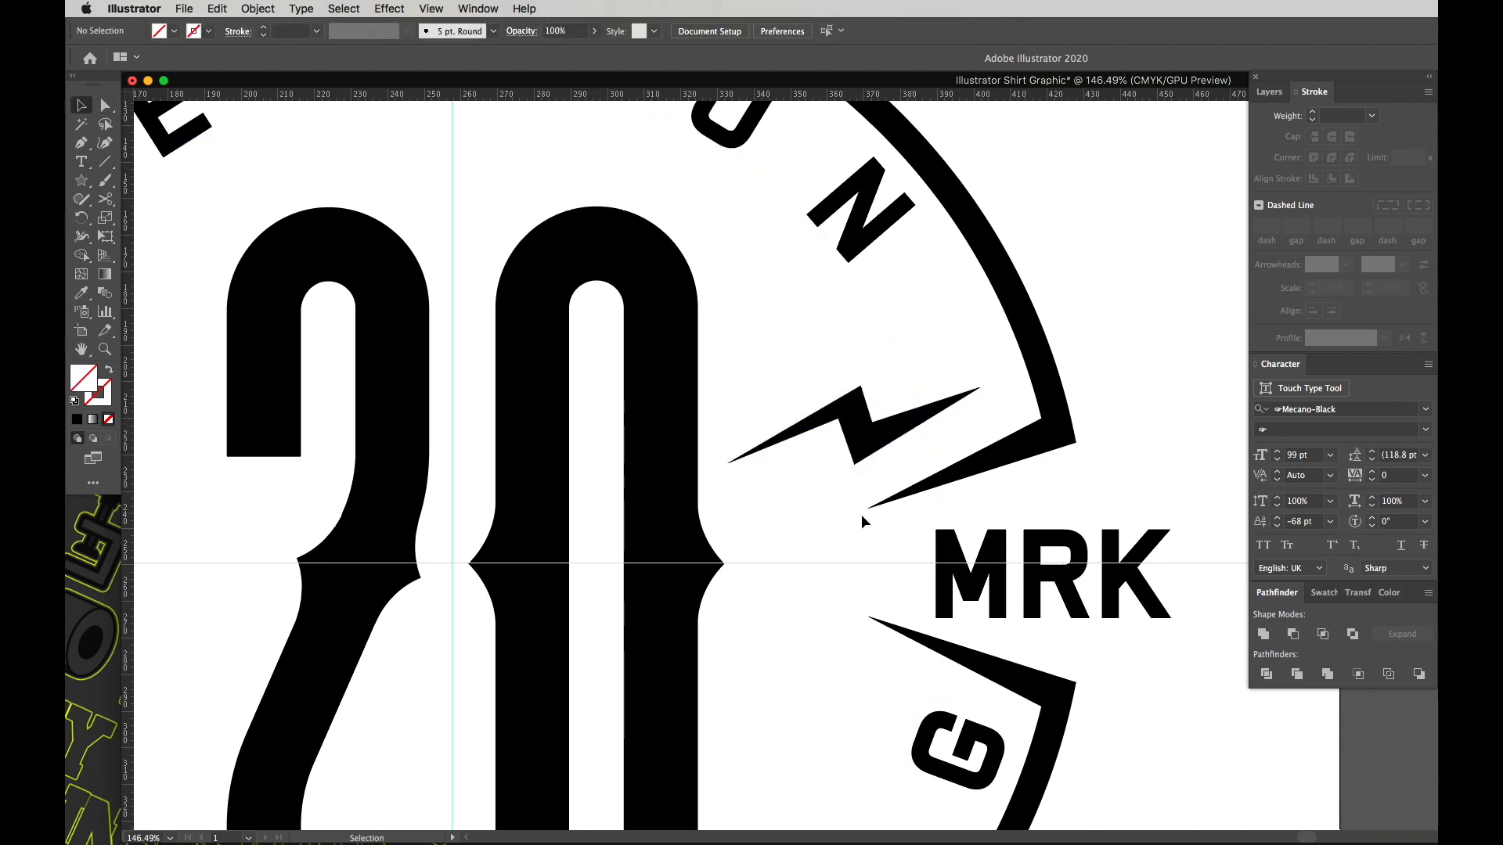
pyautogui.click(854, 455)
pyautogui.press('r')
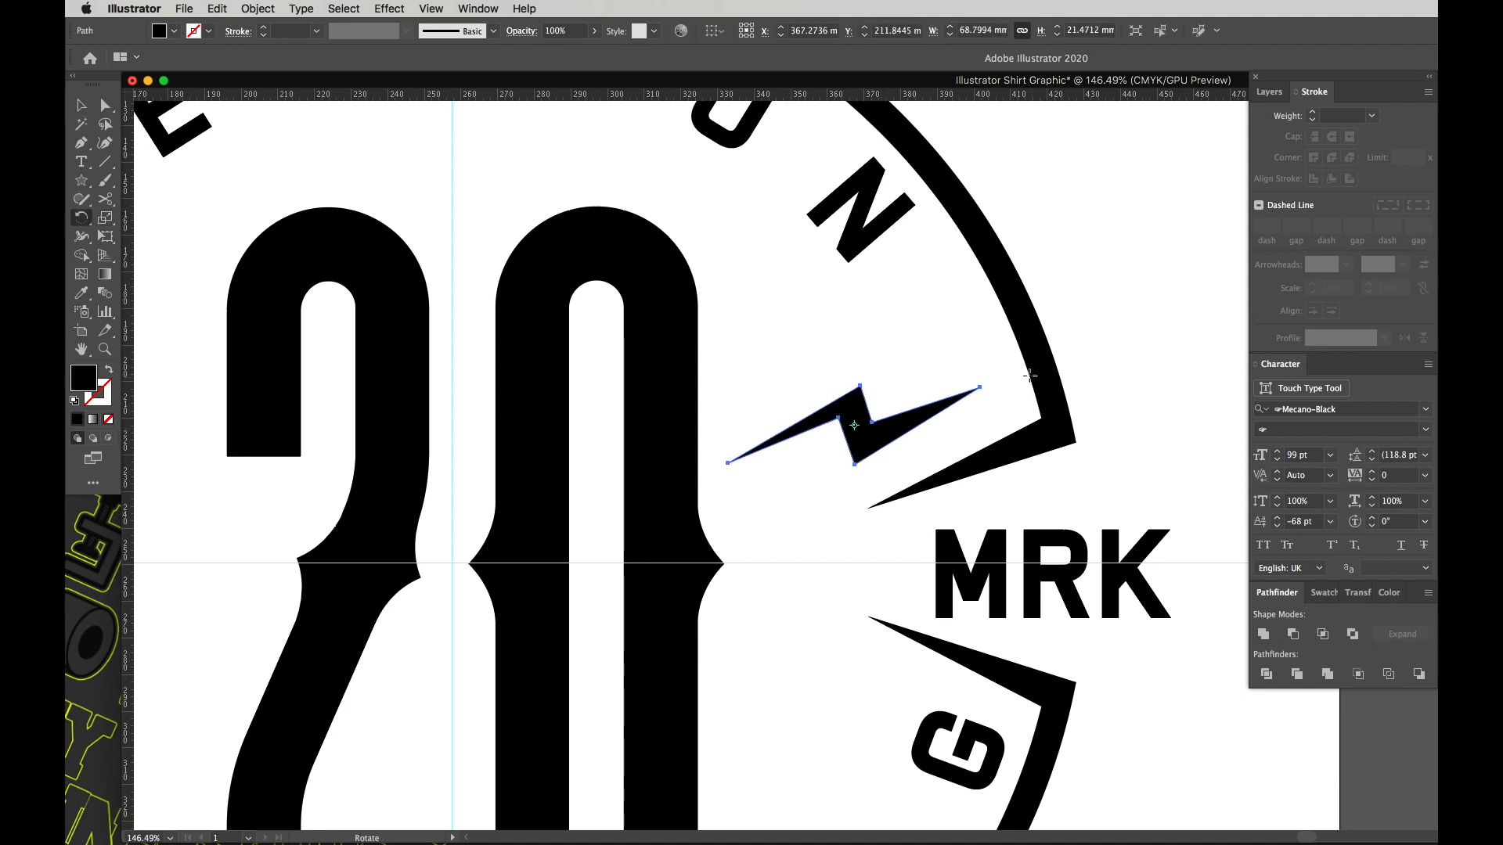
pyautogui.moveTo(1033, 354); pyautogui.dragTo(1034, 354)
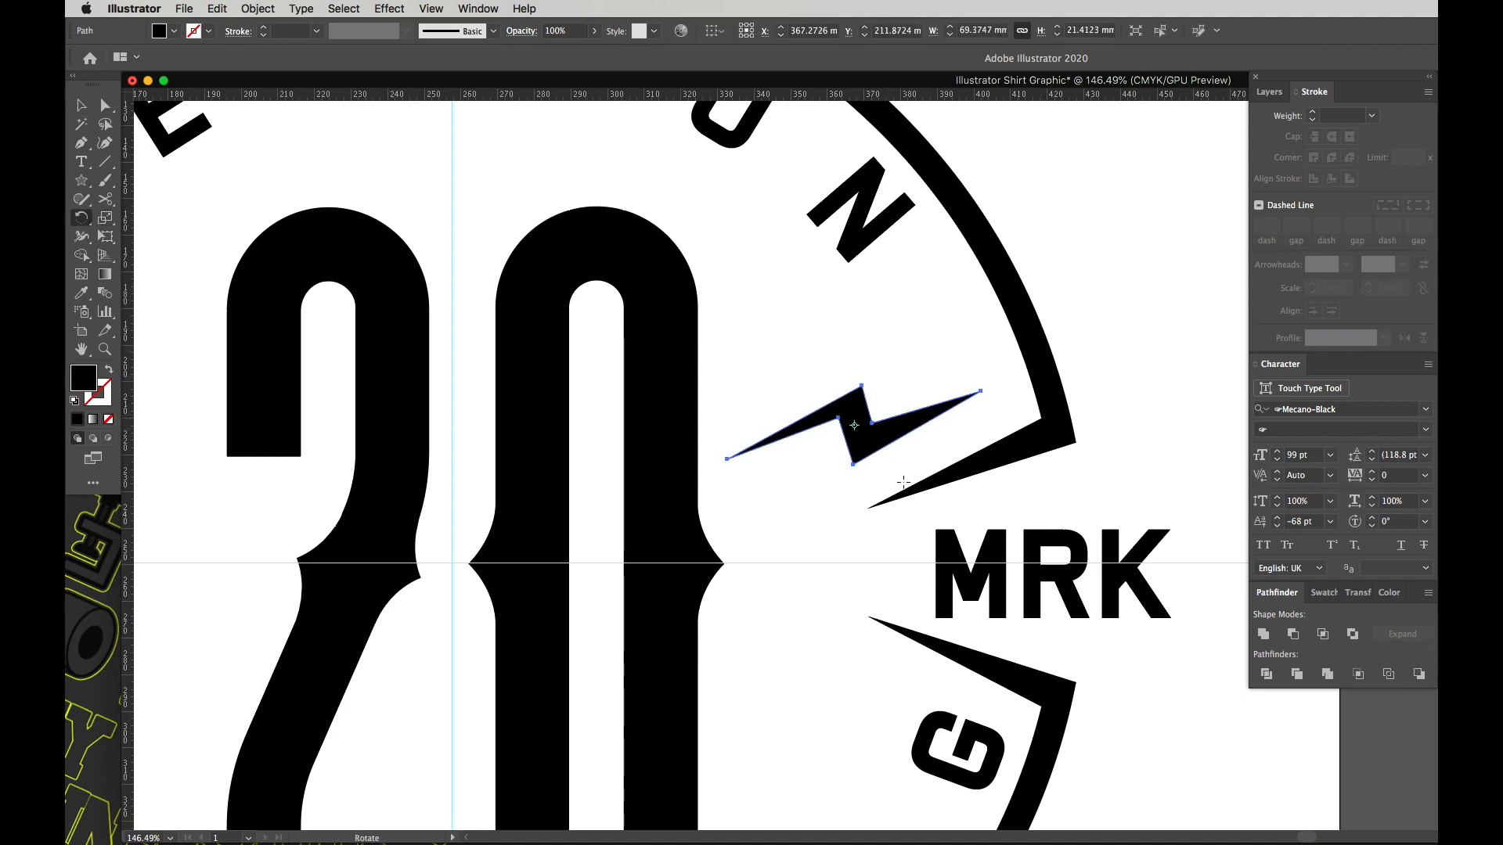
pyautogui.press('v')
pyautogui.click(965, 460)
# Step: Duplicate the lightning bolt straight down to the lower half beside the G and reflect the copy vertically
pyautogui.press('super+0')
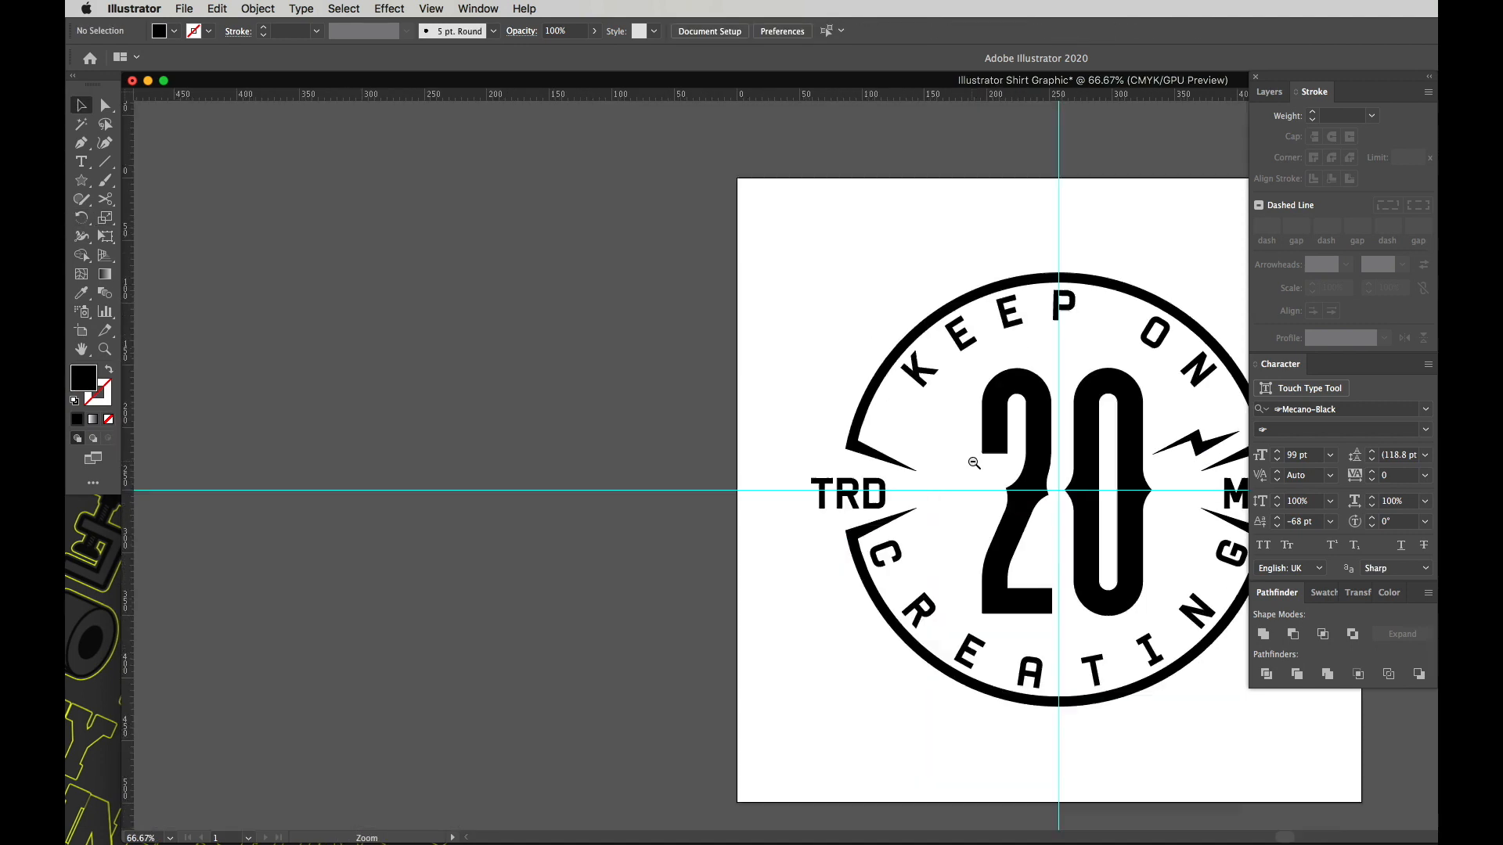
pyautogui.scroll(3, 970, 403)
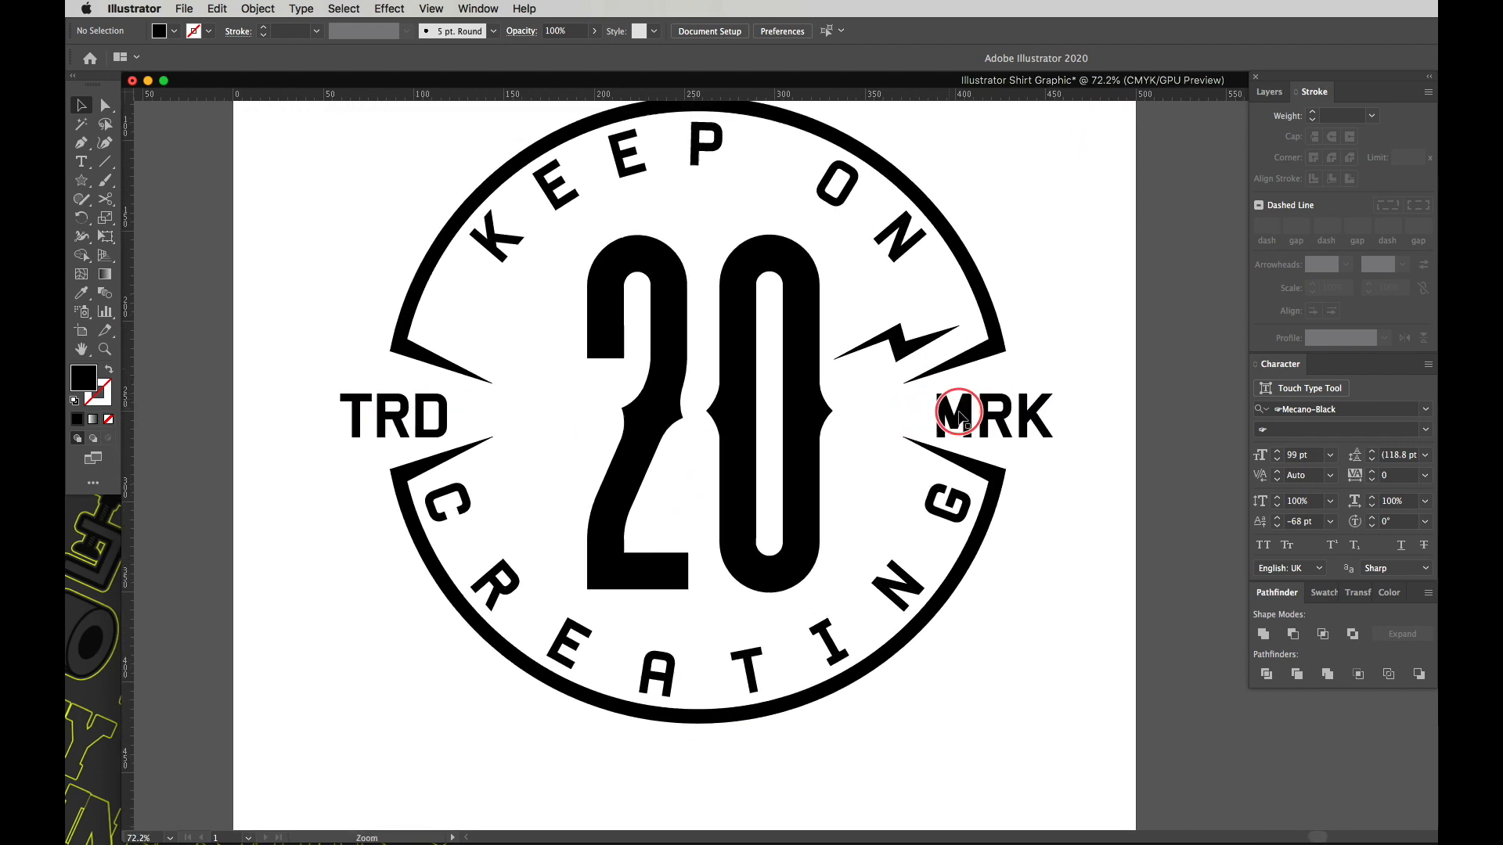
pyautogui.moveTo(877, 359); pyautogui.dragTo(933, 366)
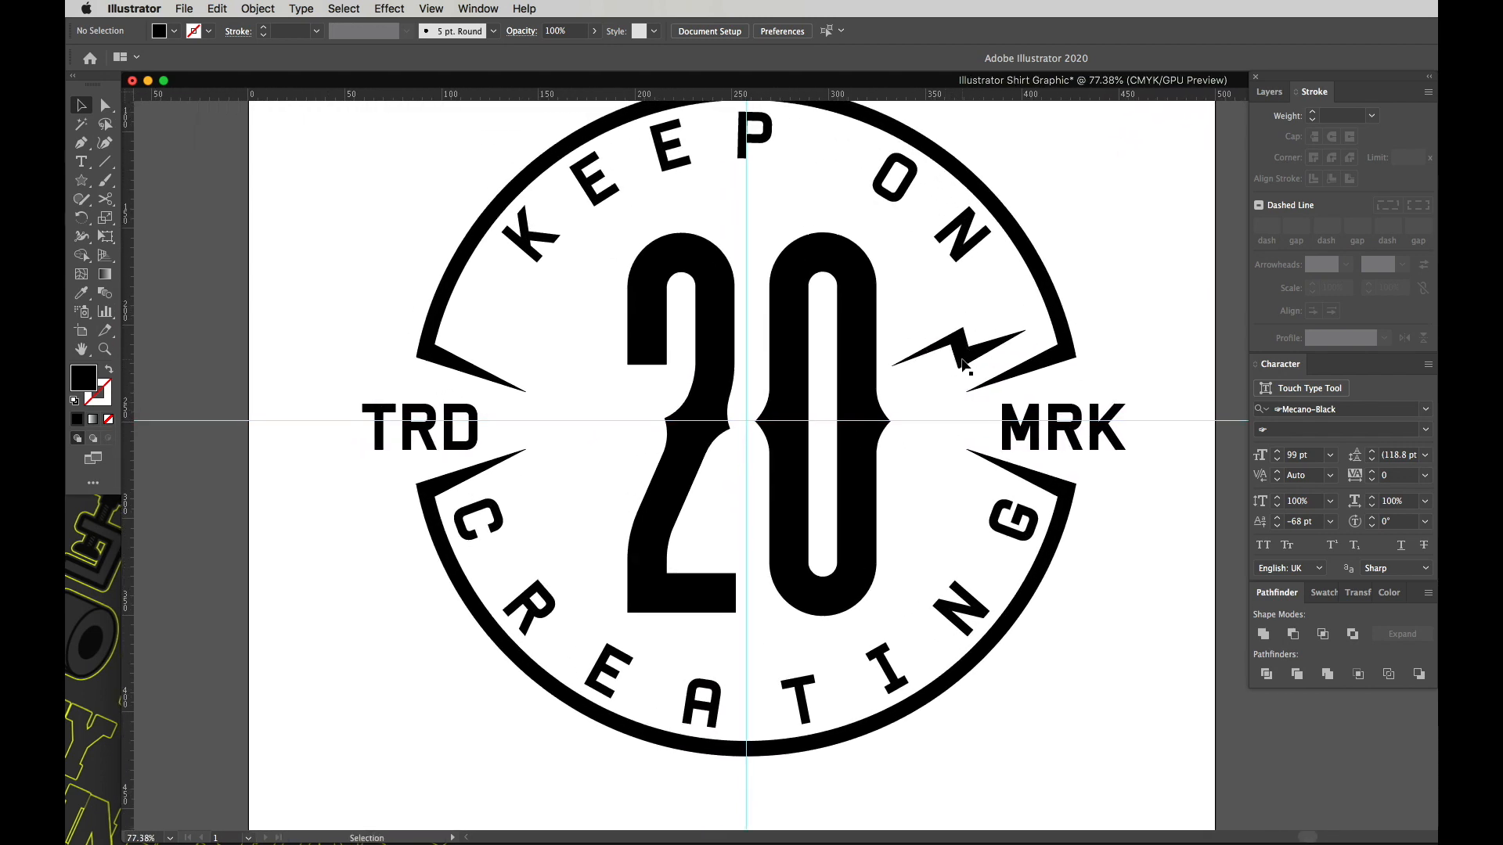
pyautogui.click(1056, 368)
pyautogui.click(1045, 486)
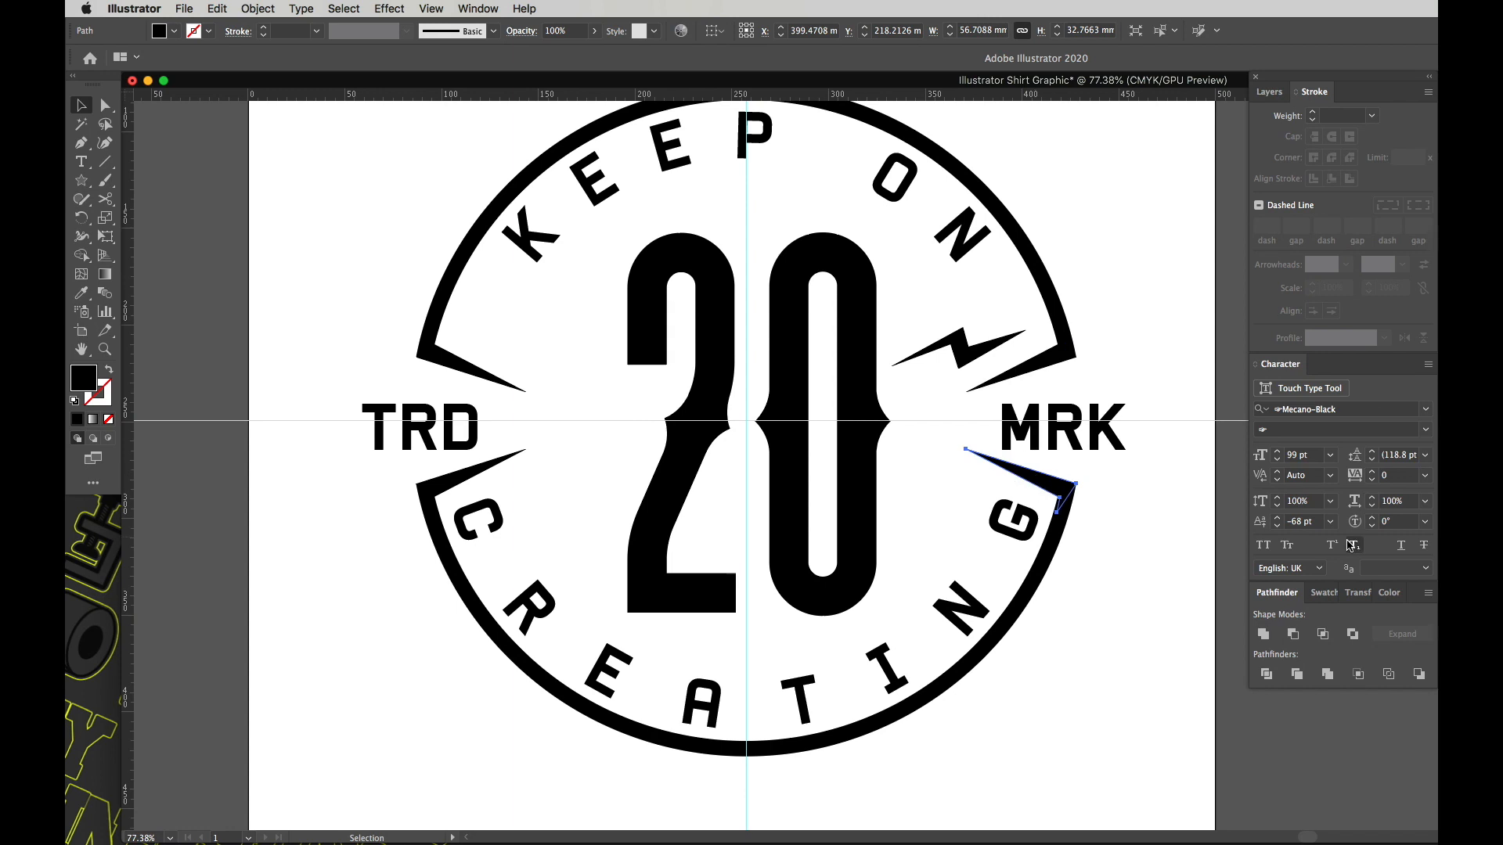
pyautogui.click(1158, 328)
pyautogui.click(978, 356)
pyautogui.moveTo(978, 356); pyautogui.dragTo(971, 518)
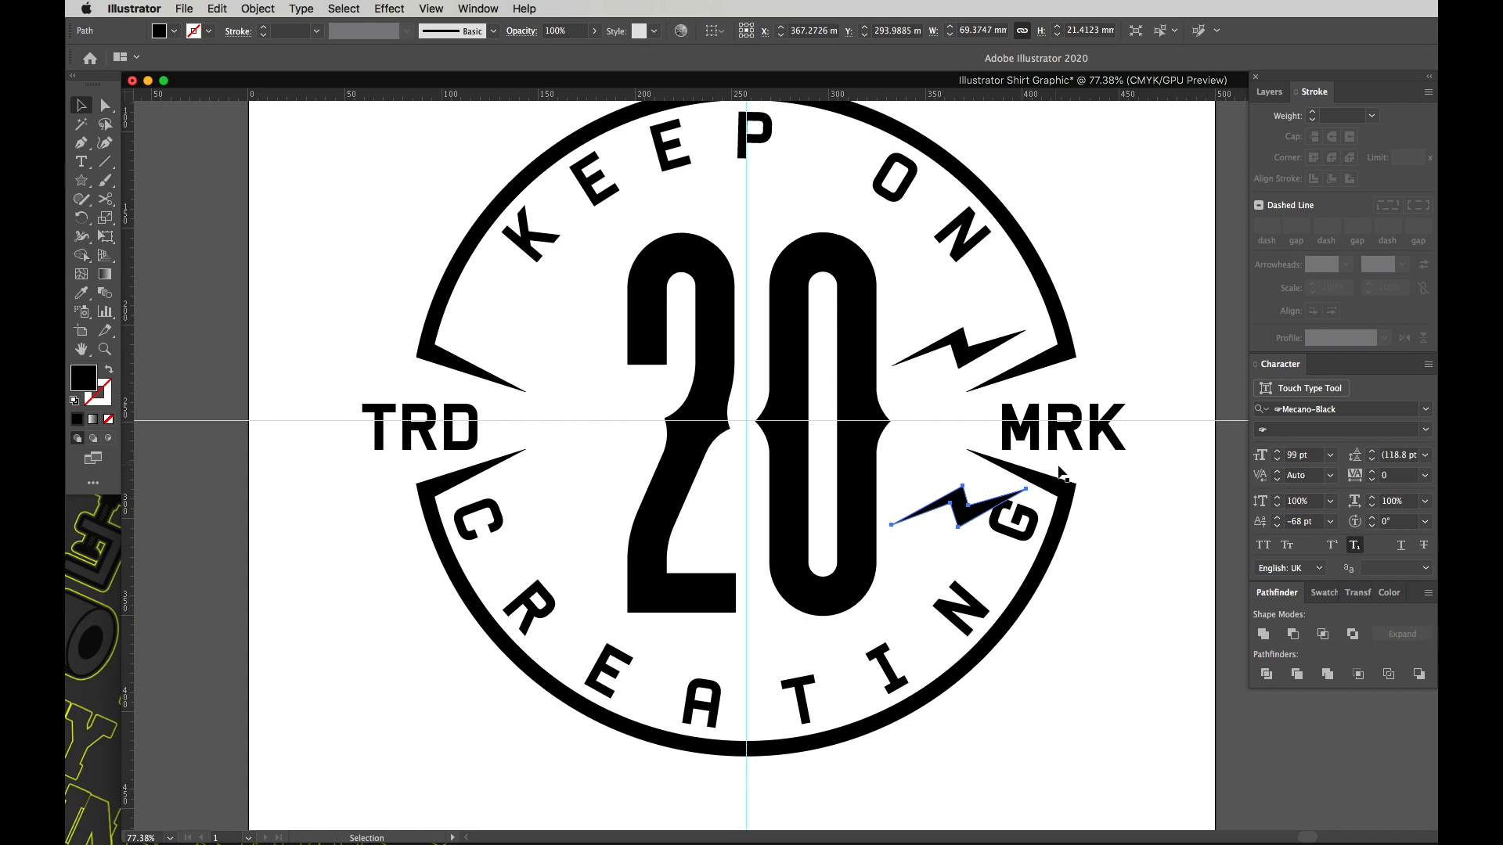
pyautogui.press('o')
pyautogui.moveTo(1147, 531); pyautogui.dragTo(1127, 507)
# Step: Move the lower bolt up next to the spike below MRK and shift the upper bolt slightly down toward its spike
pyautogui.press('v')
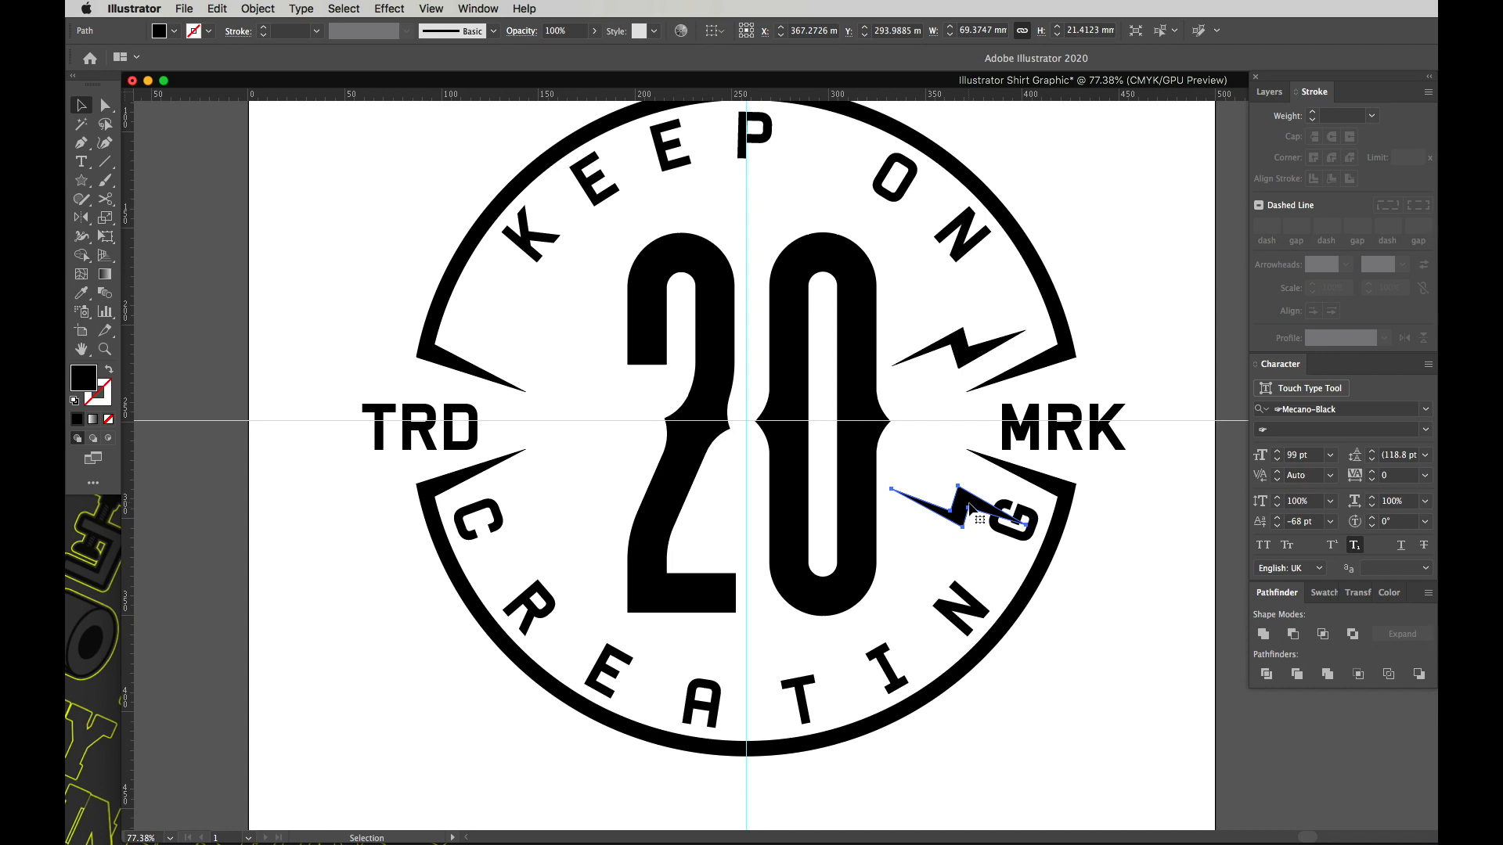
pyautogui.moveTo(969, 508); pyautogui.dragTo(971, 479)
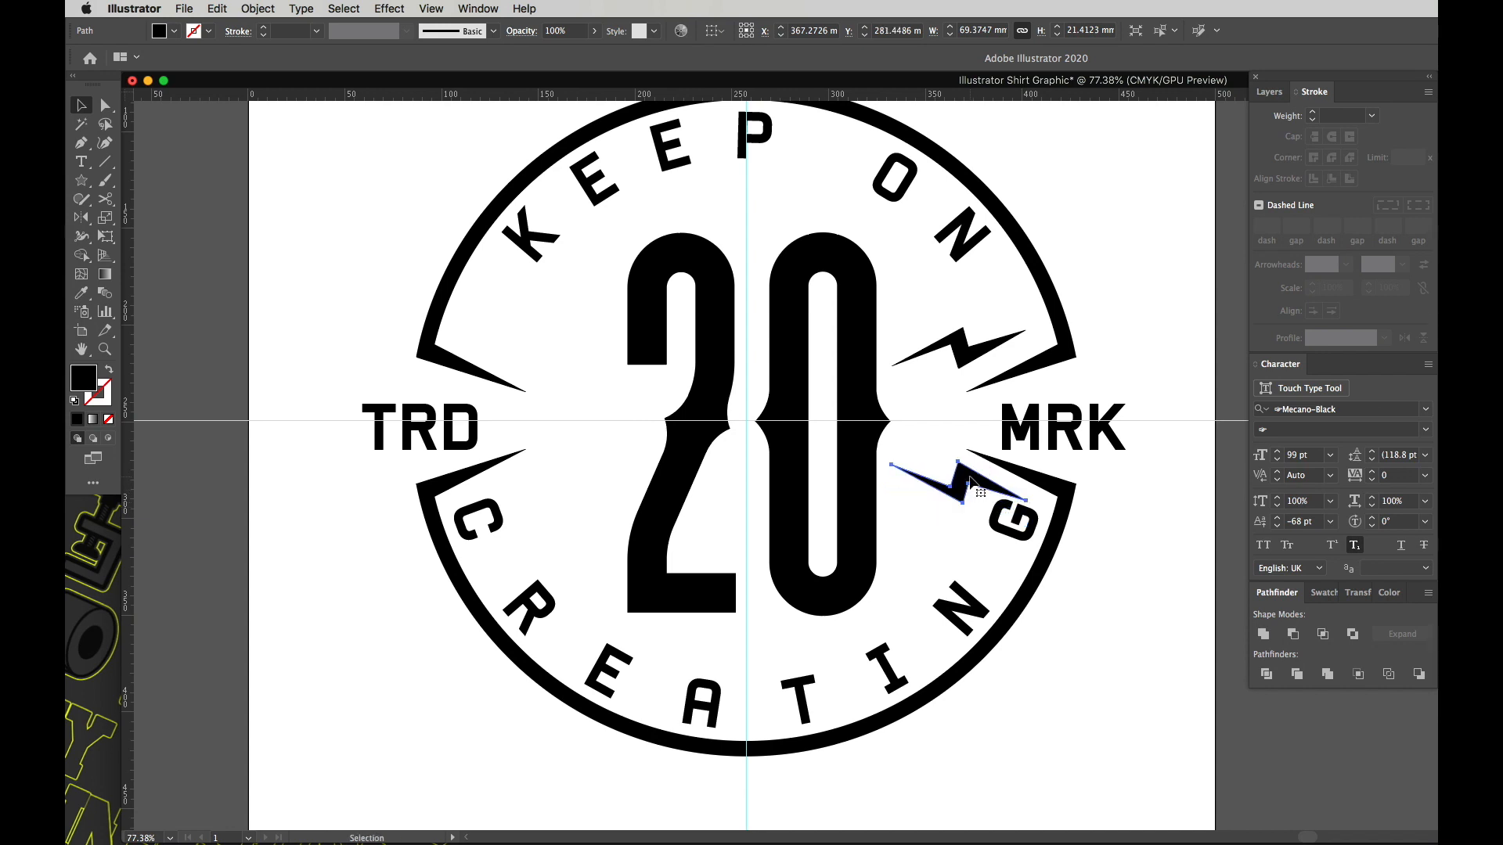
pyautogui.click(975, 364)
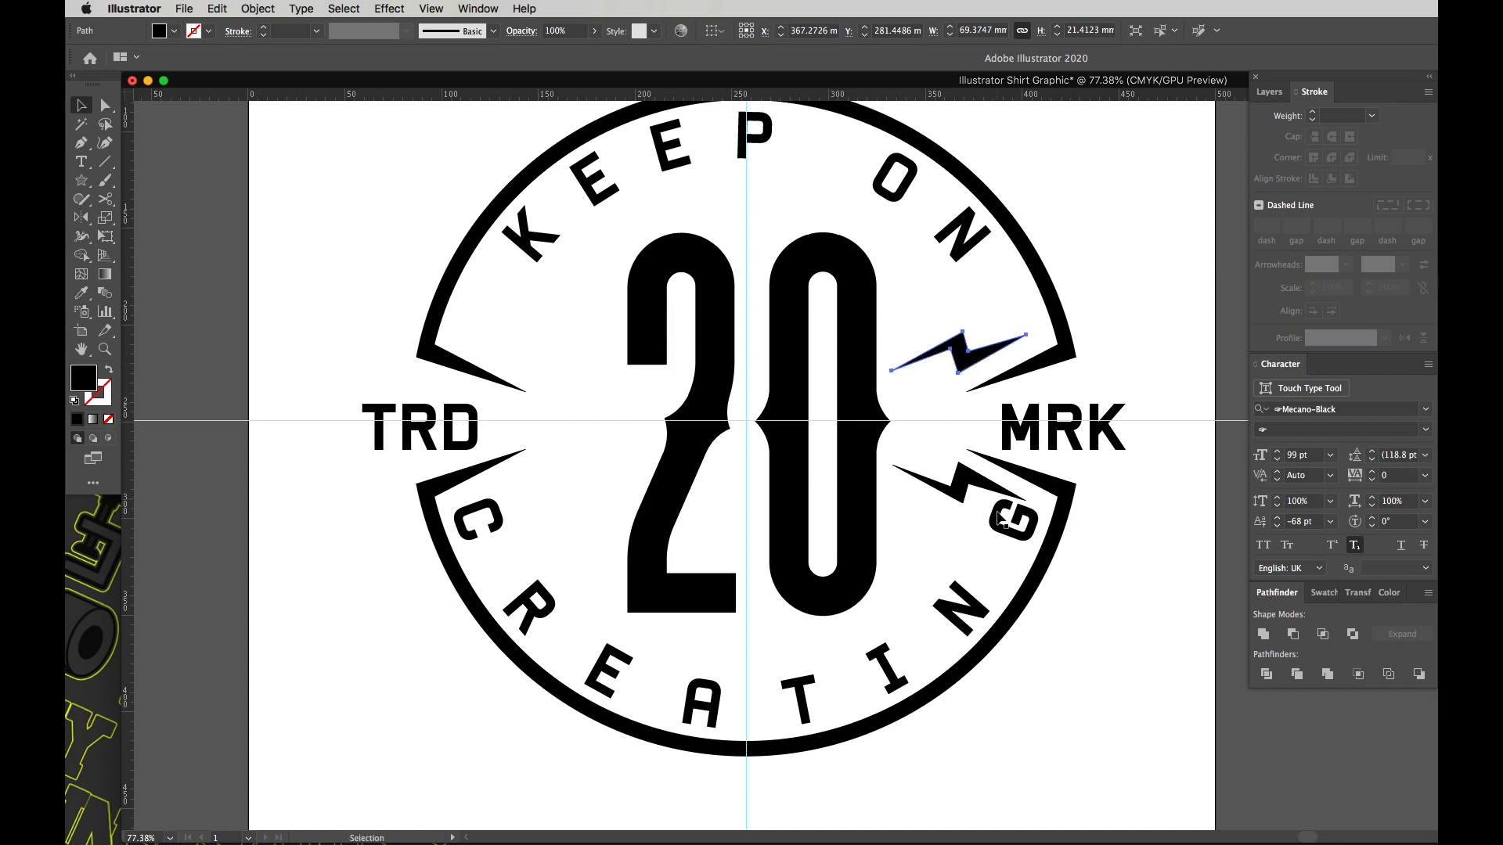
pyautogui.moveTo(978, 480); pyautogui.dragTo(977, 476)
pyautogui.click(971, 381)
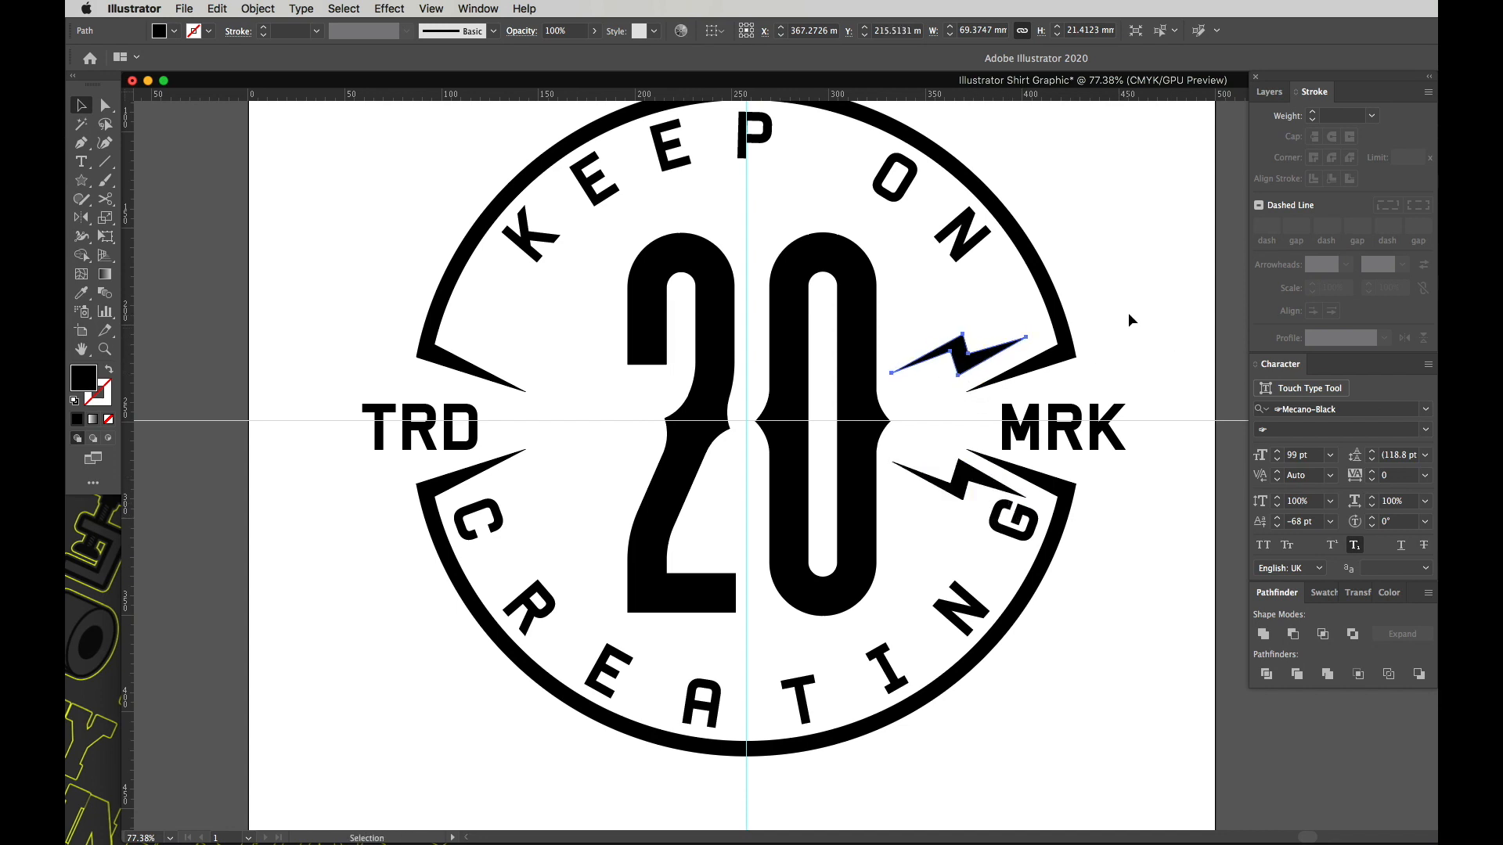
# Step: Duplicate the upper and lower lightning bolts from the MRK side horizontally across to the TRD side
pyautogui.click(1127, 313)
pyautogui.click(965, 367)
pyautogui.keyDown('shift'); pyautogui.click(964, 483); pyautogui.keyUp('shift')
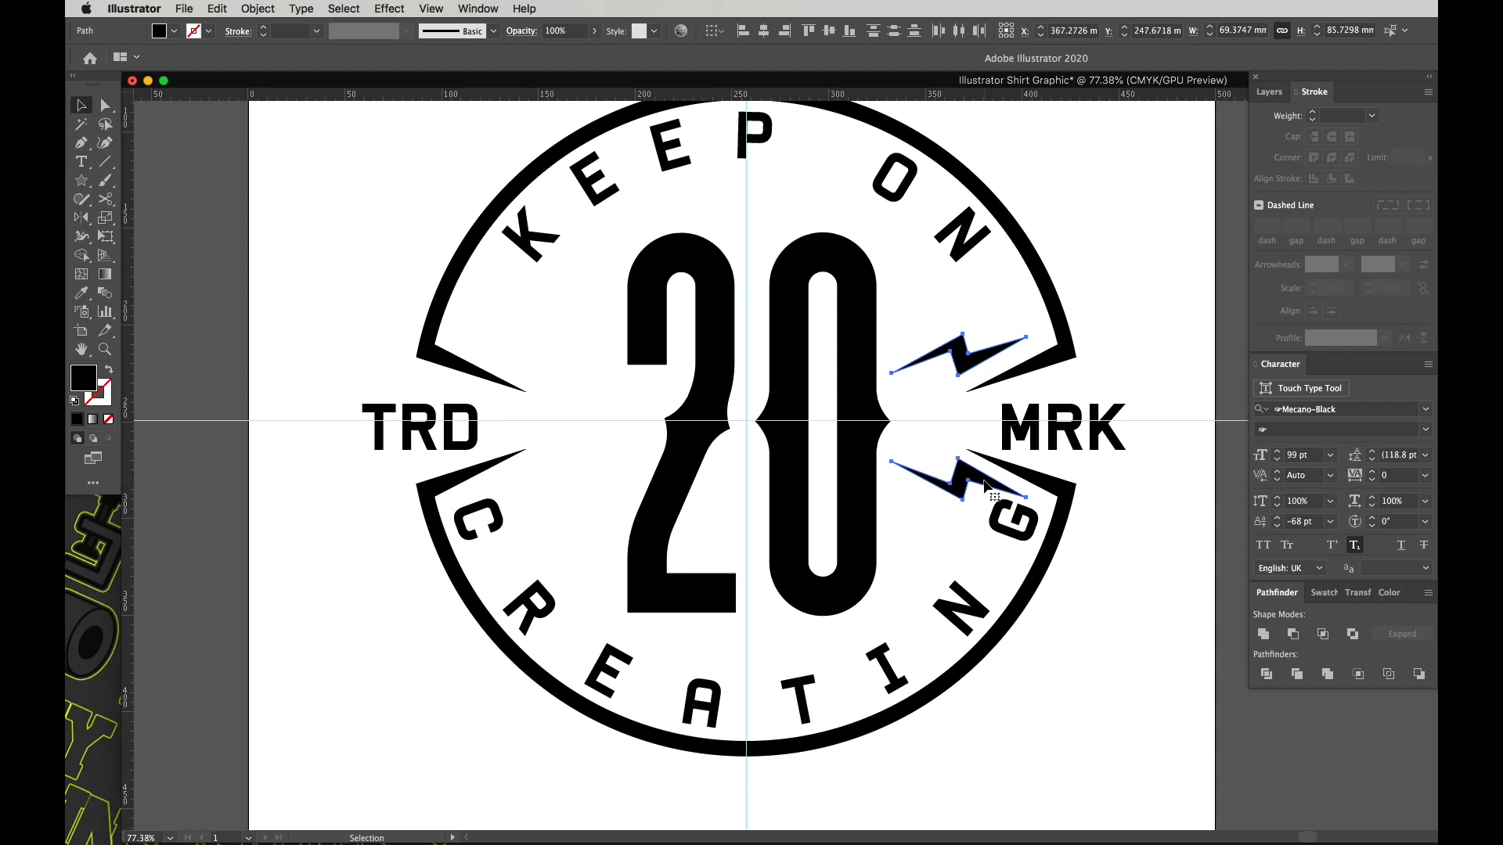
pyautogui.moveTo(986, 485); pyautogui.dragTo(598, 483)
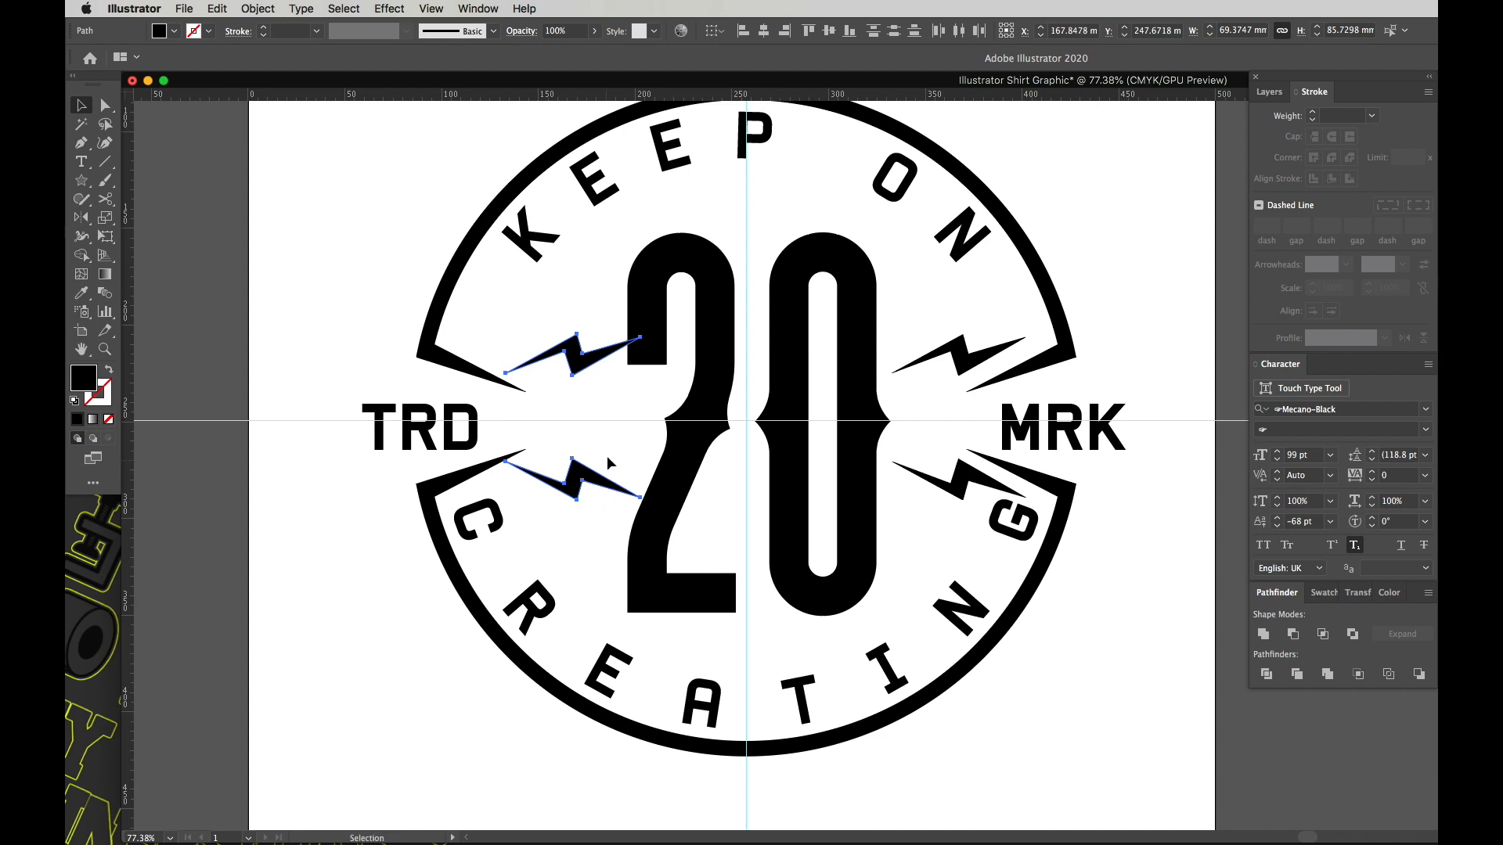
# Step: Reflect the copied pair of bolts horizontally and shift them outward beside the TRD spikes, clear of the 2
pyautogui.press('o')
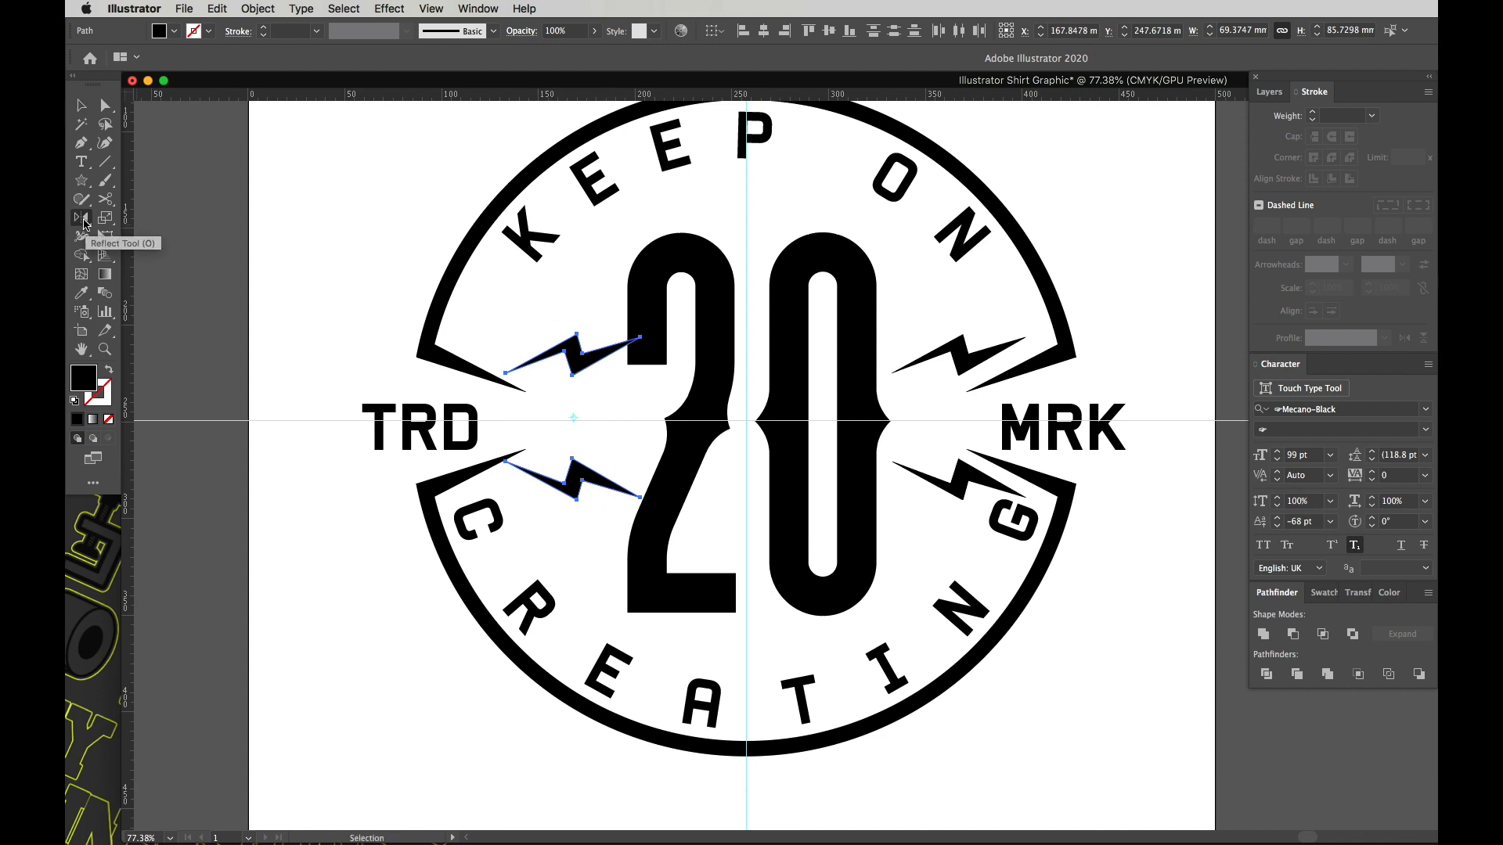
pyautogui.click(82, 217)
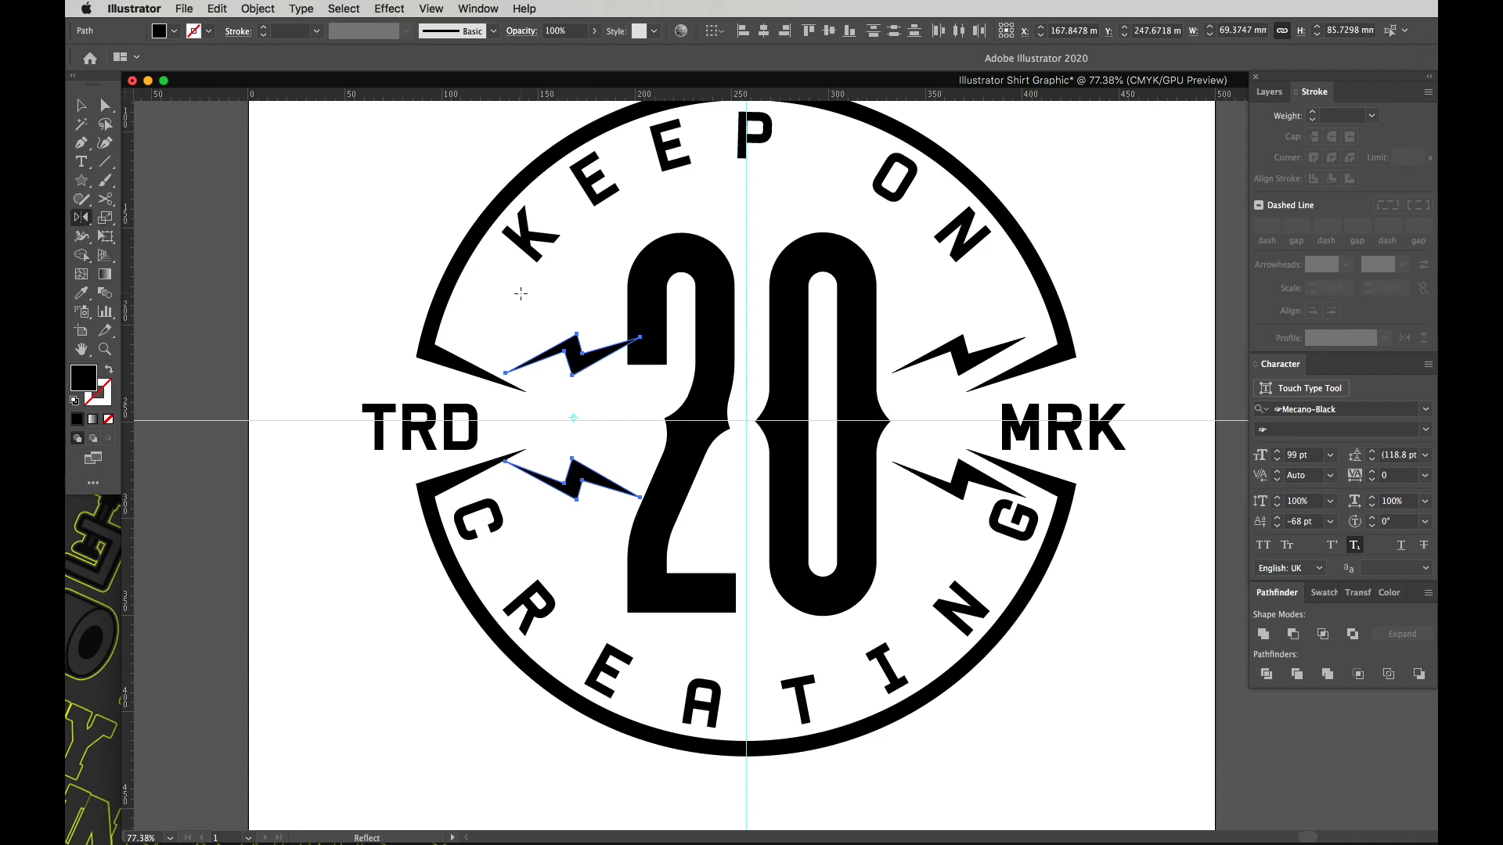
pyautogui.moveTo(527, 285); pyautogui.dragTo(601, 291)
pyautogui.press('v')
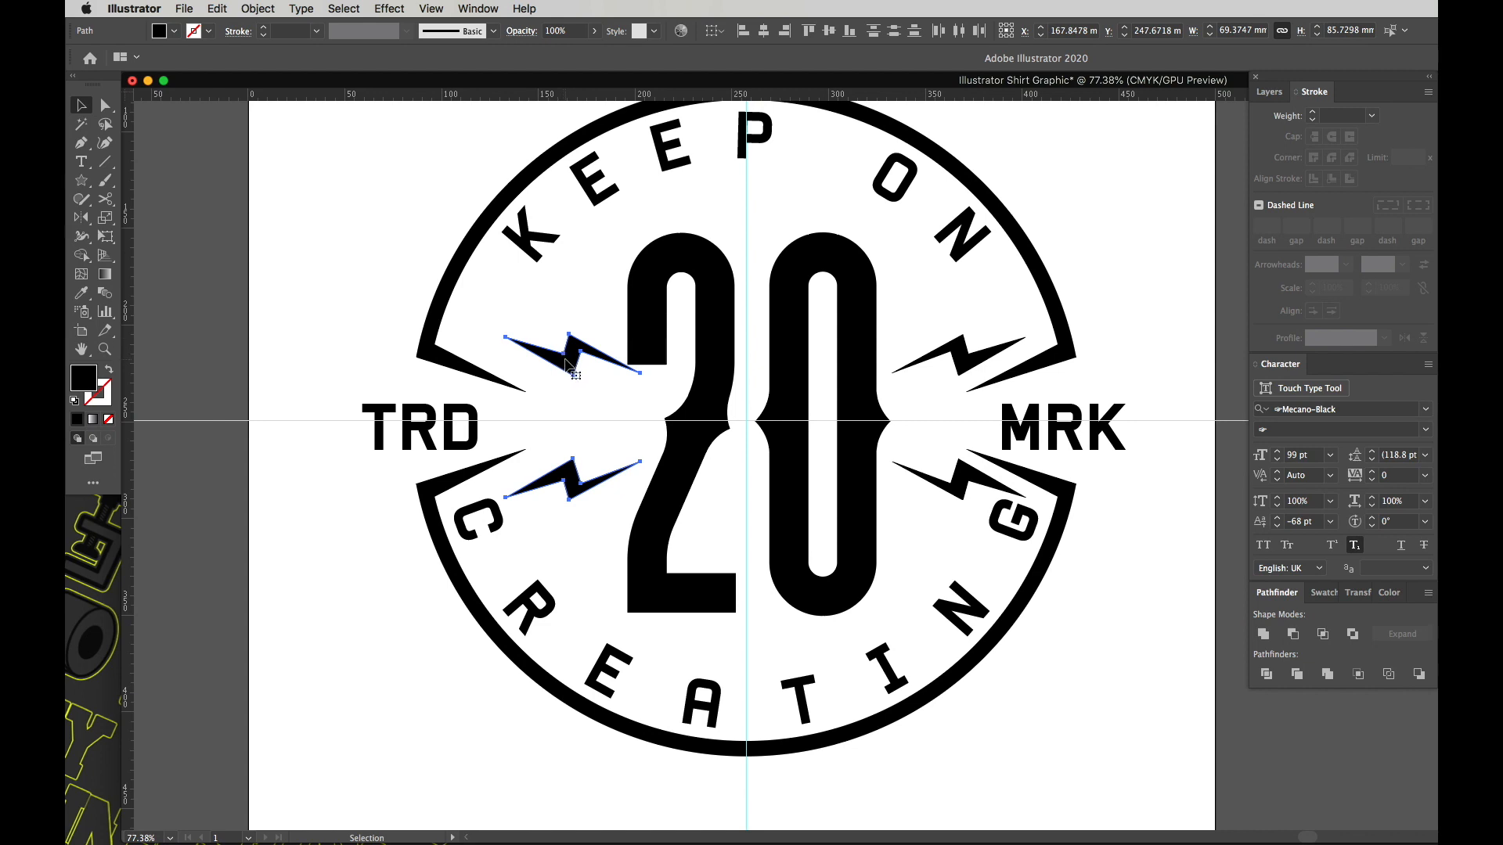
pyautogui.moveTo(573, 365); pyautogui.dragTo(539, 361)
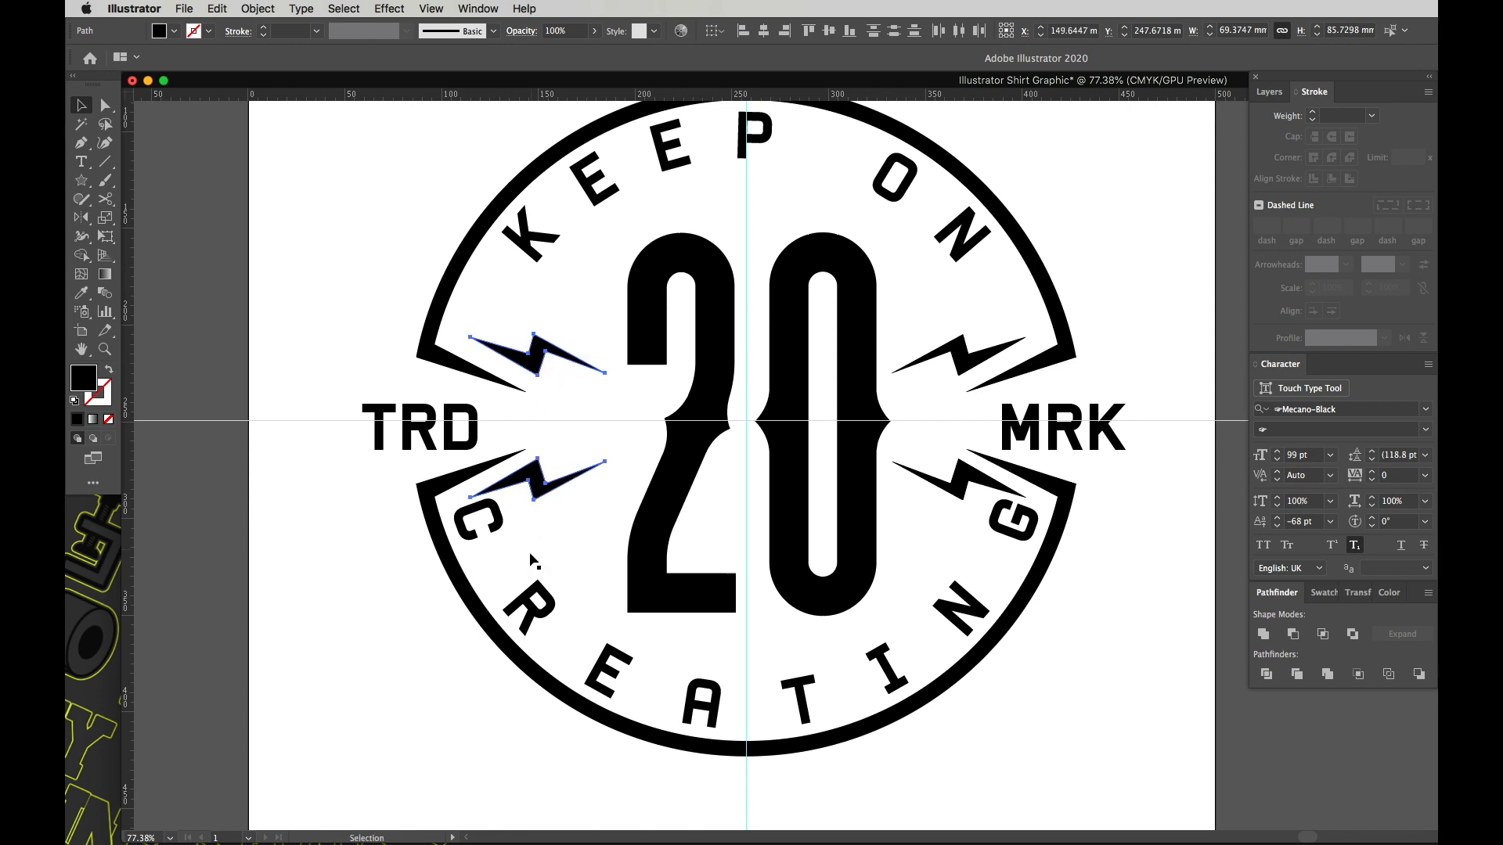
# Step: Reduce the tracking of the curved CREATING text to 523 so its end letters clear the lower bolts
pyautogui.click(546, 609)
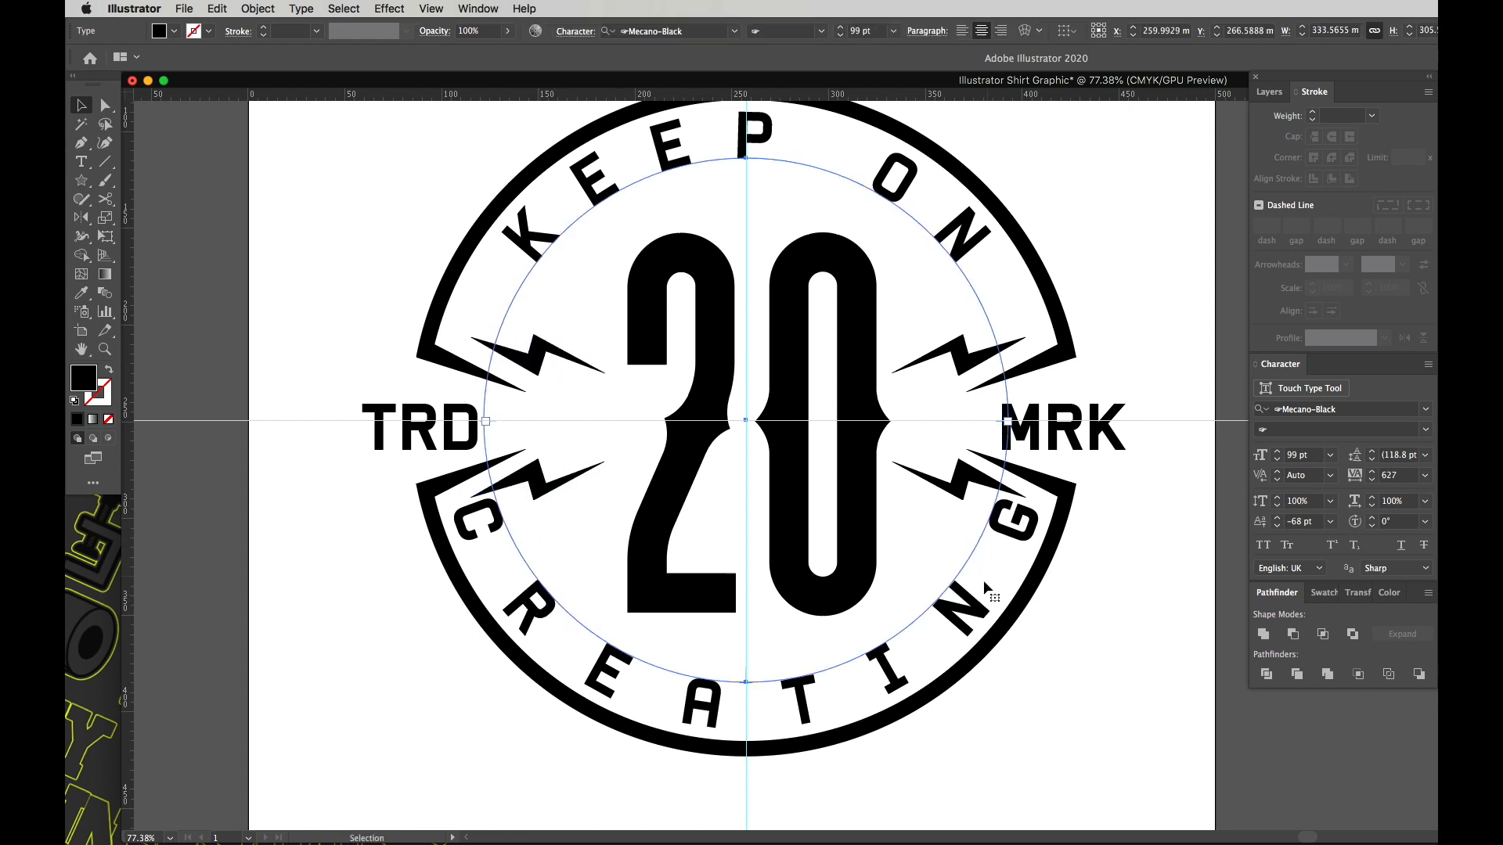
pyautogui.moveTo(972, 621)
pyautogui.mouseDown()
pyautogui.moveTo(944, 602)
pyautogui.moveTo(973, 622)
pyautogui.mouseUp()
pyautogui.scroll(-10, 1392, 475)
pyautogui.scroll(-4, 1393, 479)
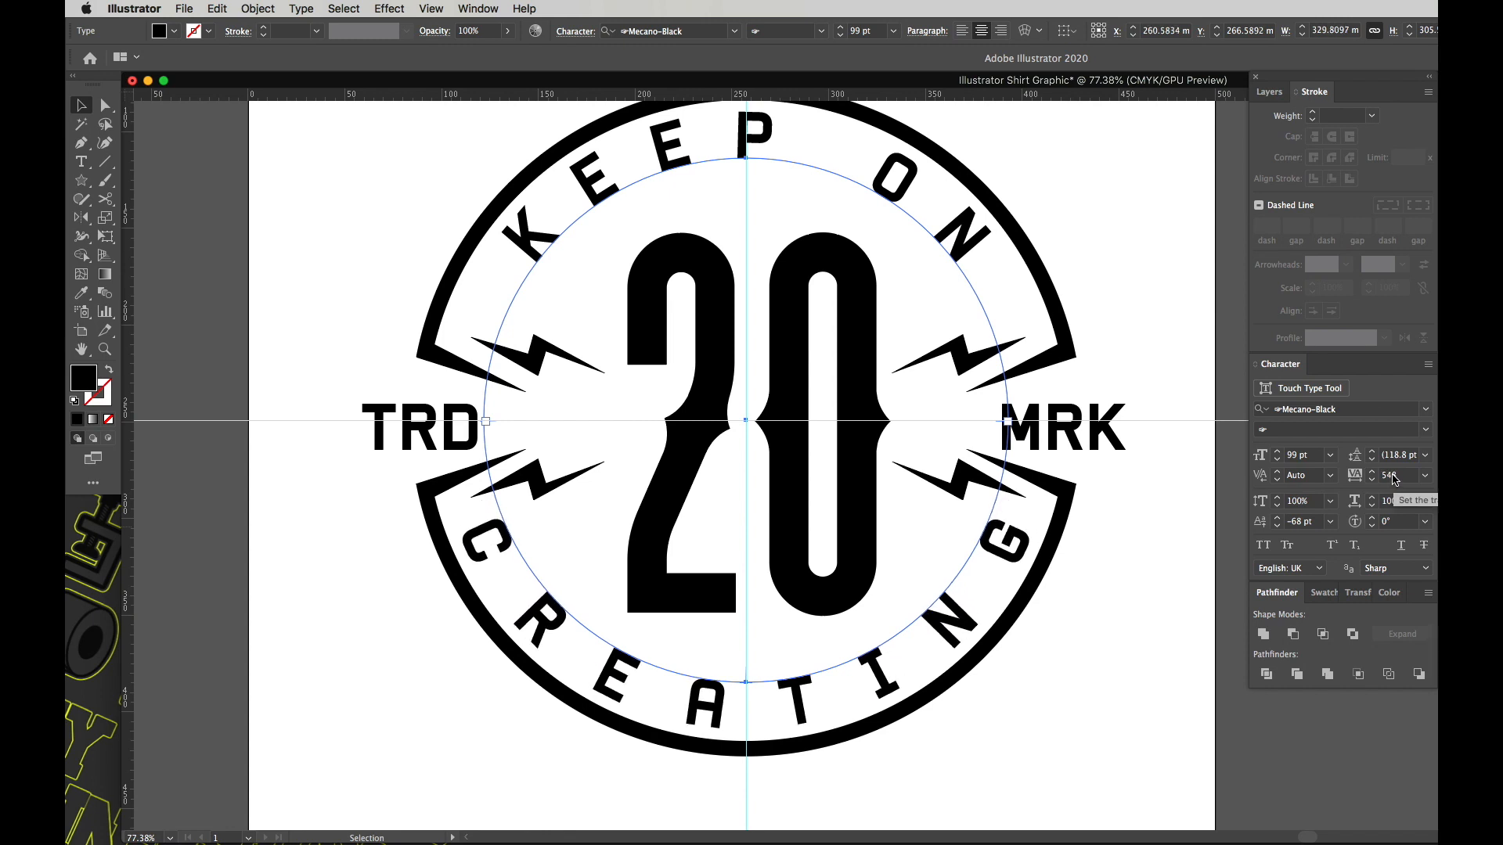
pyautogui.scroll(-6, 1394, 479)
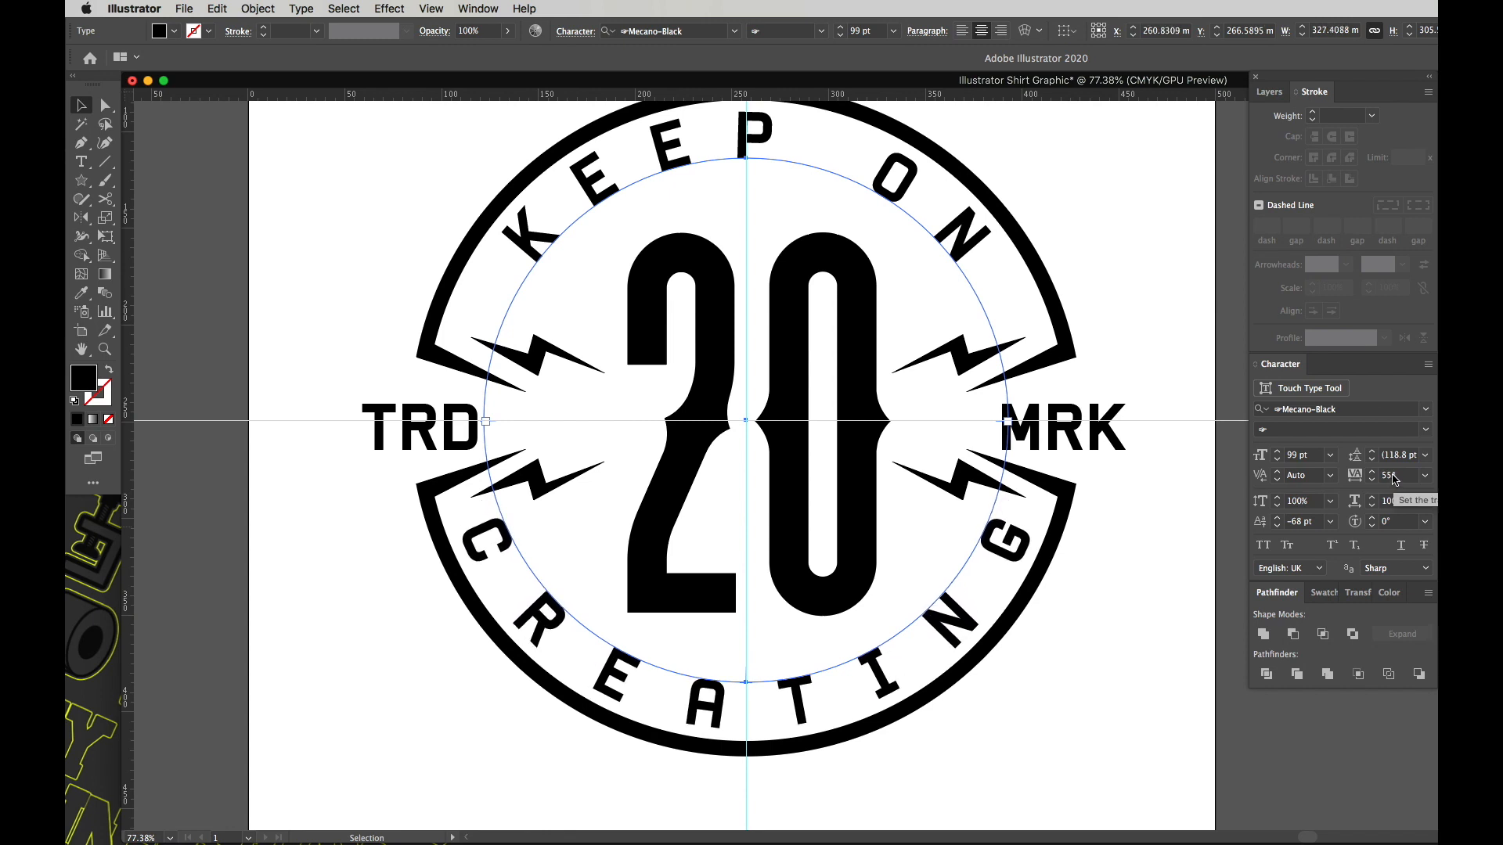
pyautogui.scroll(-1, 1394, 479)
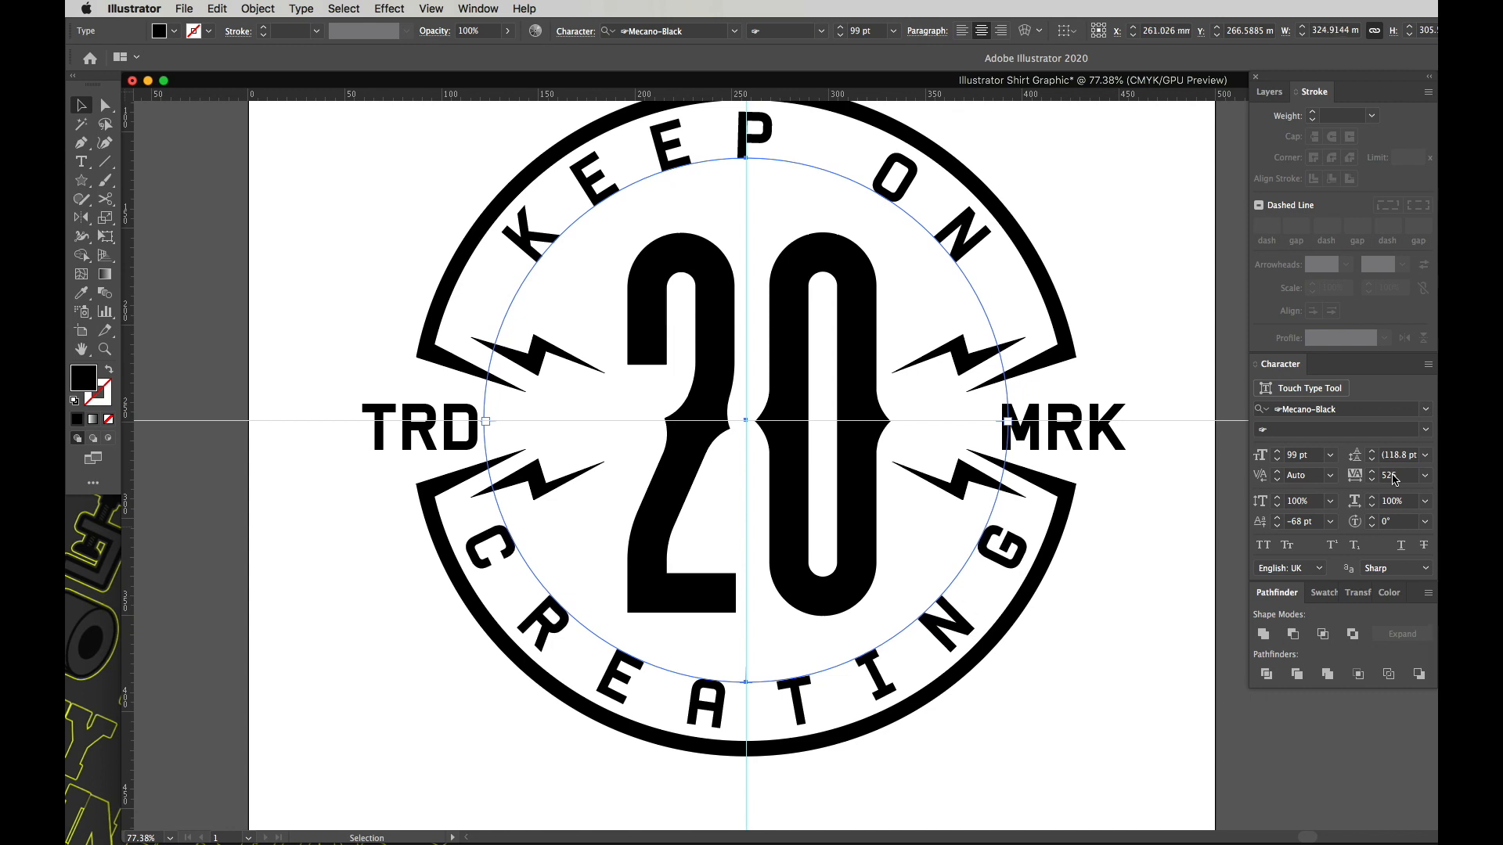
pyautogui.scroll(-1, 1394, 479)
pyautogui.click(1149, 597)
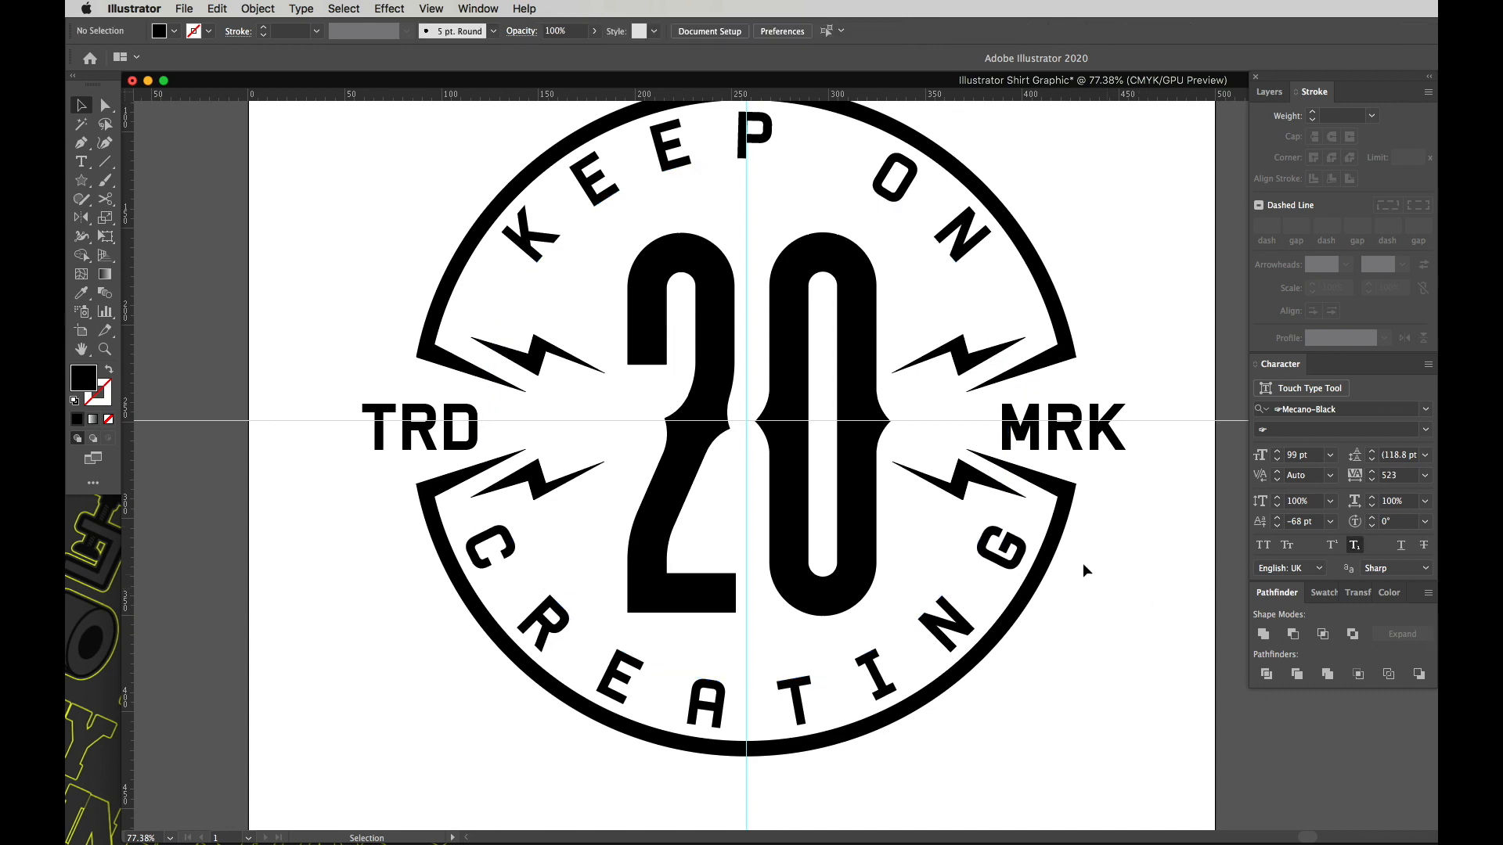
# Step: Move both lower lightning bolts down together by about 3.5 mm
pyautogui.click(972, 492)
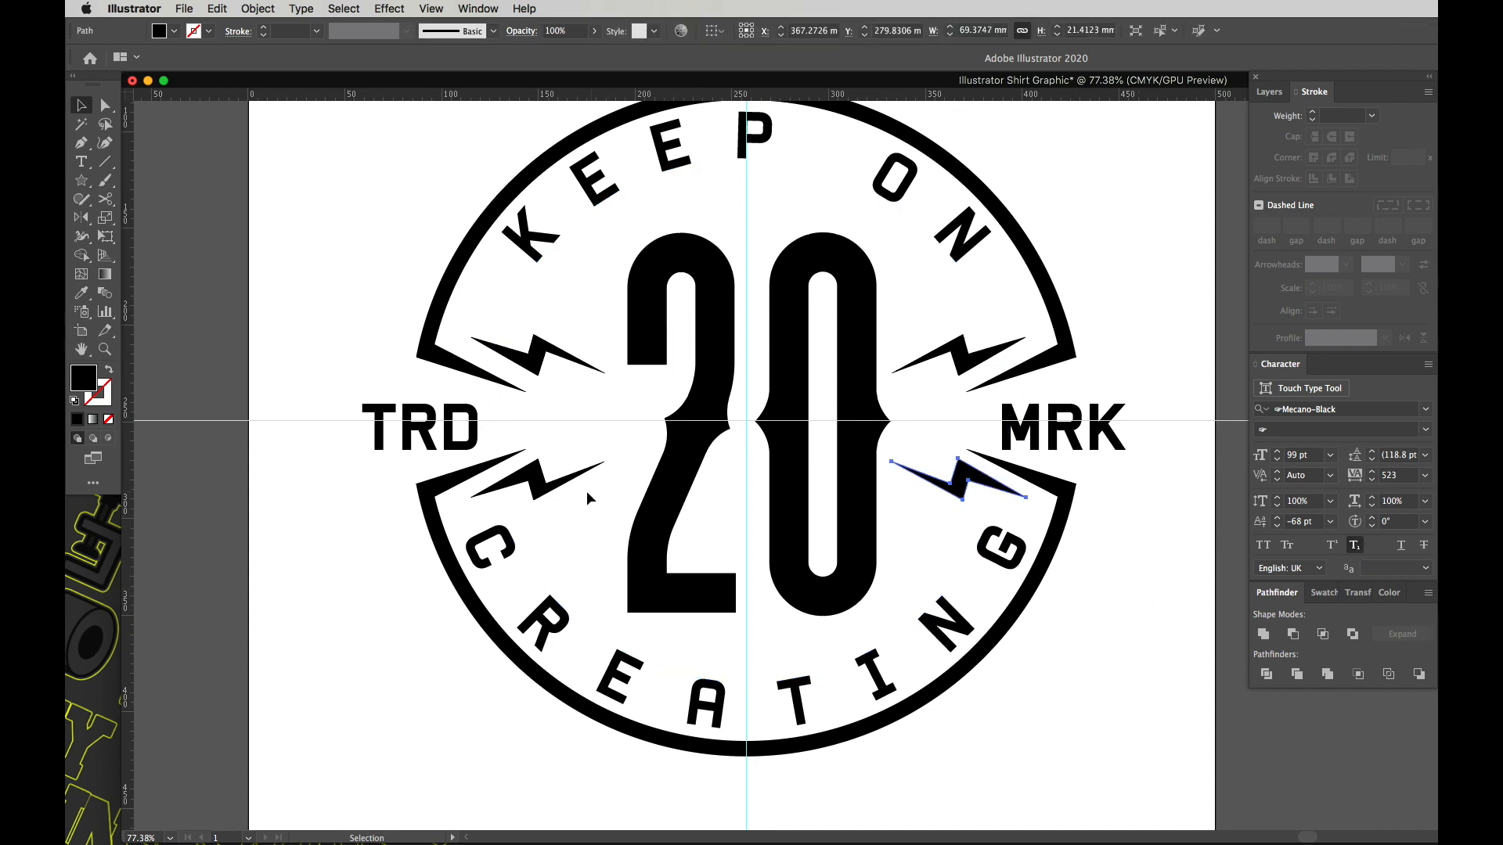
pyautogui.keyDown('shift'); pyautogui.click(547, 490); pyautogui.keyUp('shift')
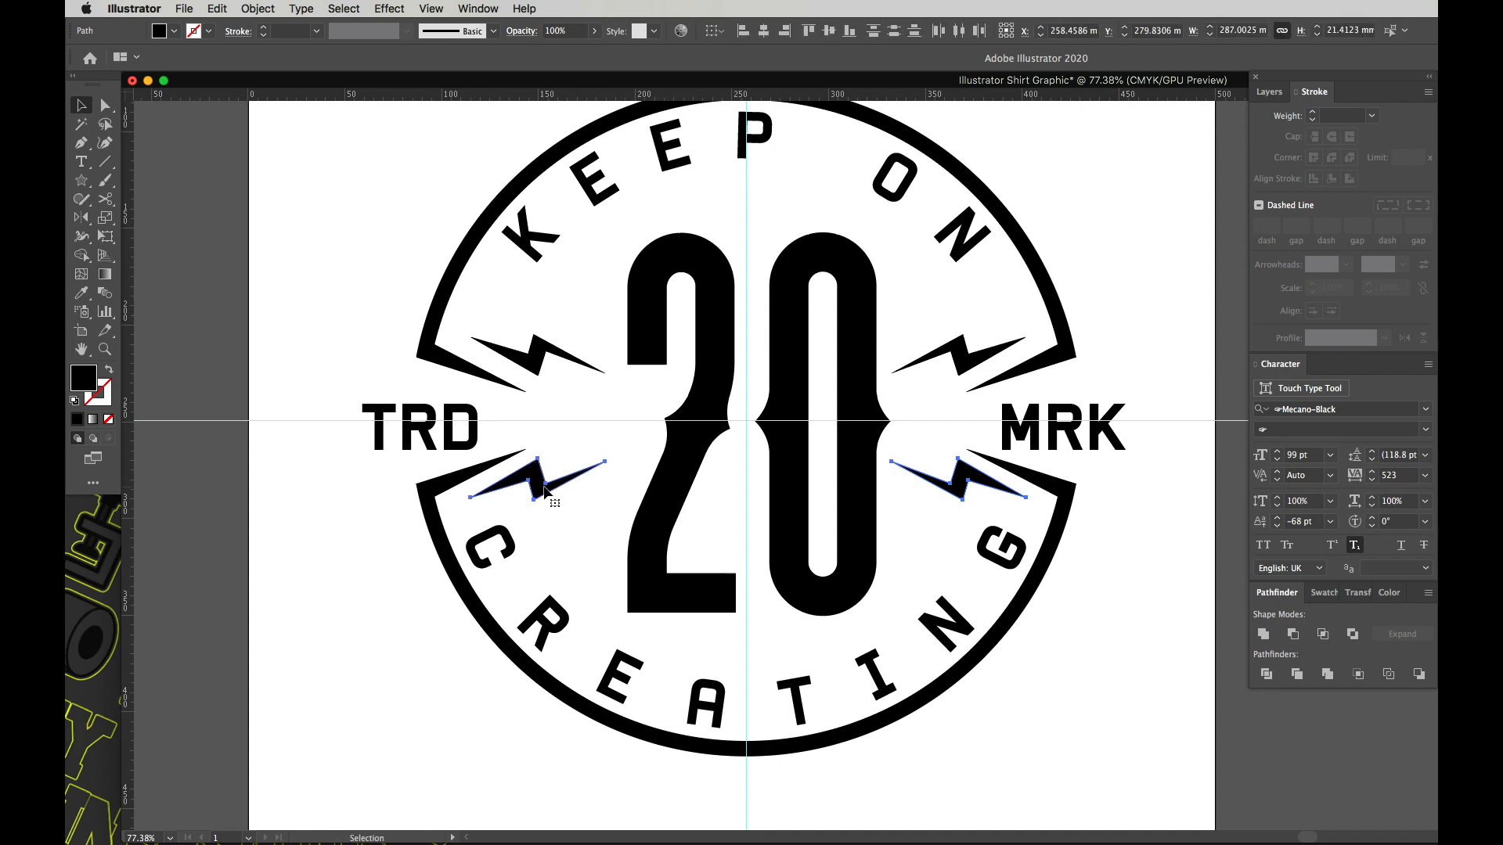
pyautogui.press('Down')
pyautogui.press('Down')
pyautogui.press('Down')
pyautogui.press('Down')
pyautogui.press('Down')
pyautogui.press('Down')
pyautogui.press('Down')
pyautogui.press('Down')
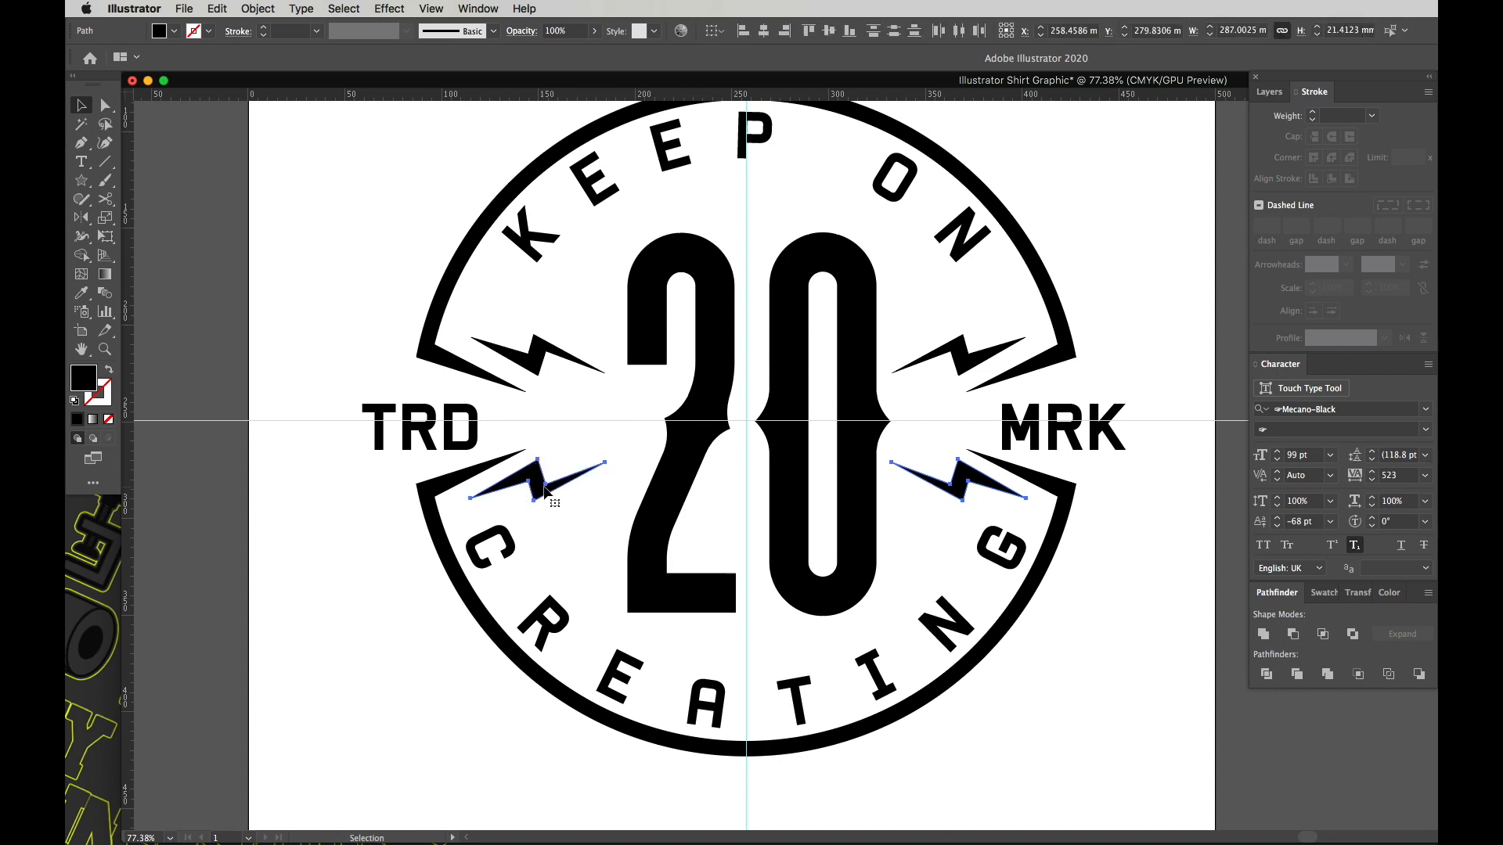
pyautogui.press('Down')
pyautogui.press('Down')
pyautogui.press('Down')
pyautogui.press('Down')
pyautogui.press('Down')
pyautogui.press('Down')
pyautogui.press('Down')
pyautogui.press('Down')
pyautogui.press('Down')
pyautogui.press('Down')
pyautogui.press('Down')
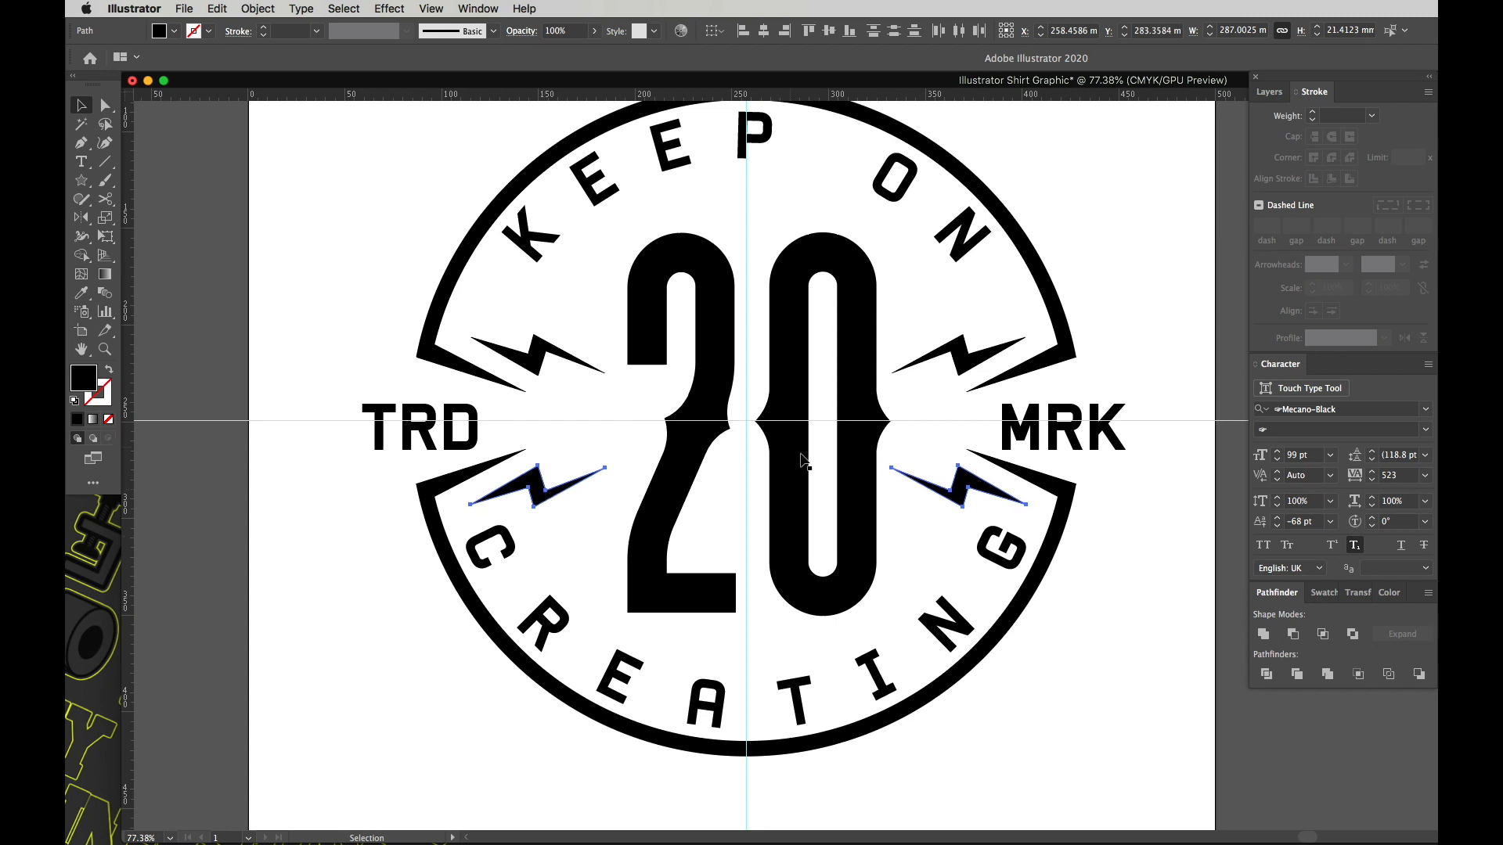
pyautogui.click(1127, 550)
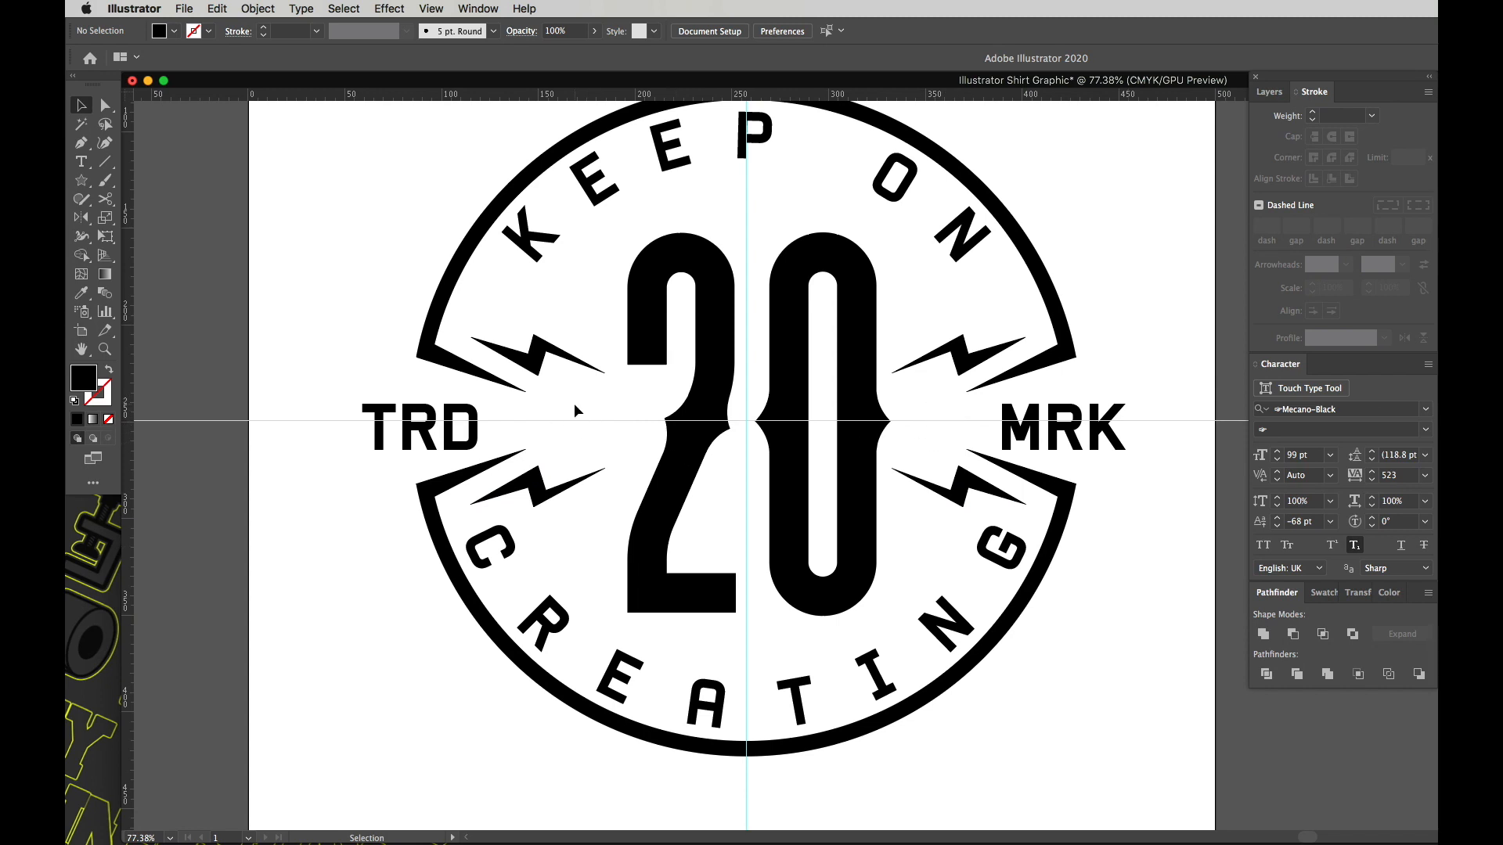
# Step: Create a four-point star with radius 1 of 8 mm and radius 2 of 20 mm between the TRD-side bolts
pyautogui.click(81, 183)
pyautogui.click(580, 404)
pyautogui.moveTo(188, 98); pyautogui.dragTo(763, 233)
pyautogui.doubleClick(739, 337)
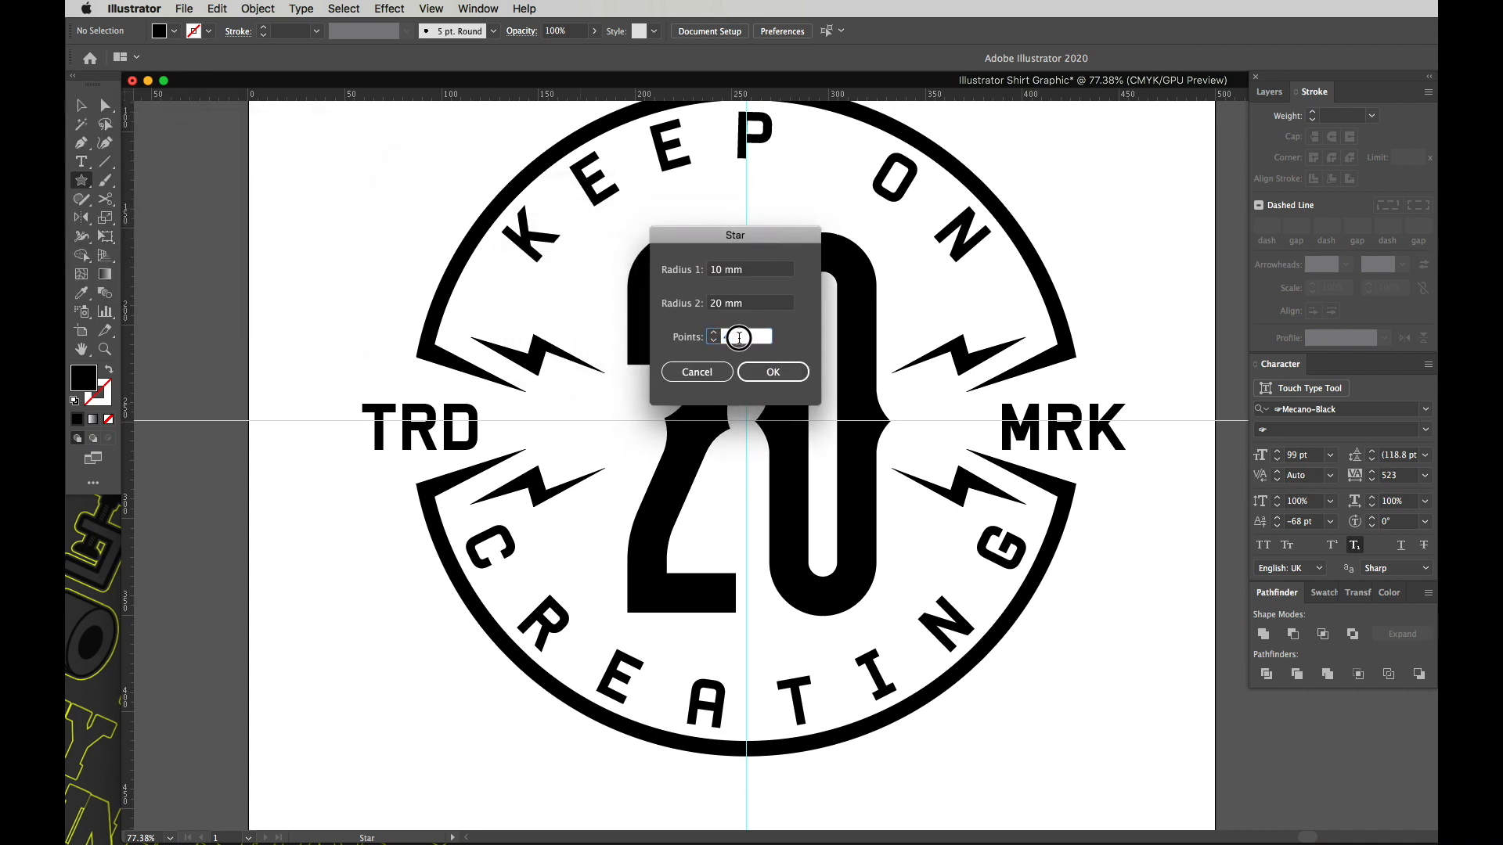
pyautogui.doubleClick(715, 270)
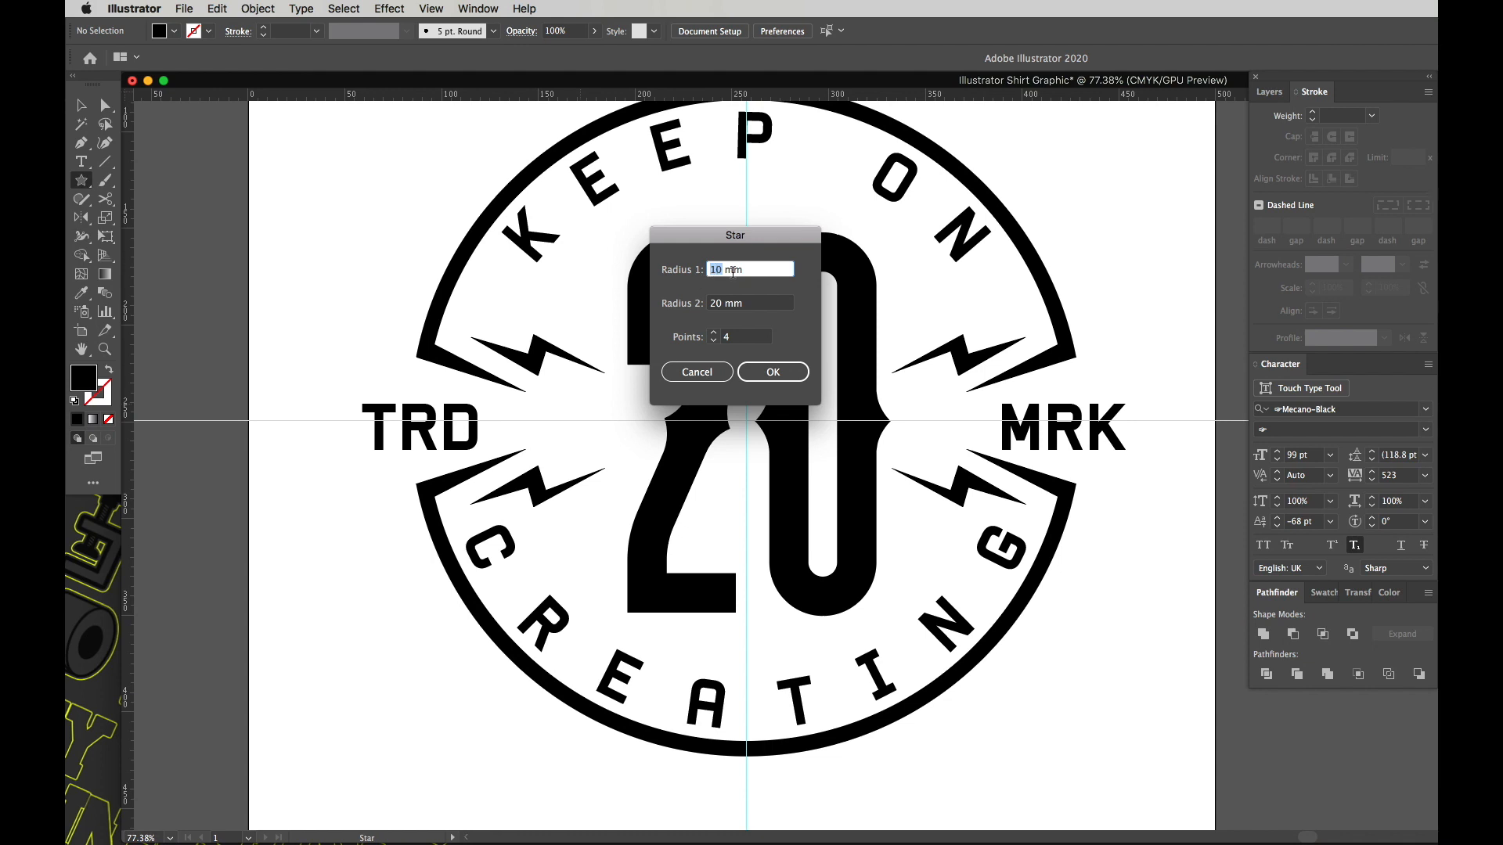
pyautogui.write('8')
pyautogui.click(771, 373)
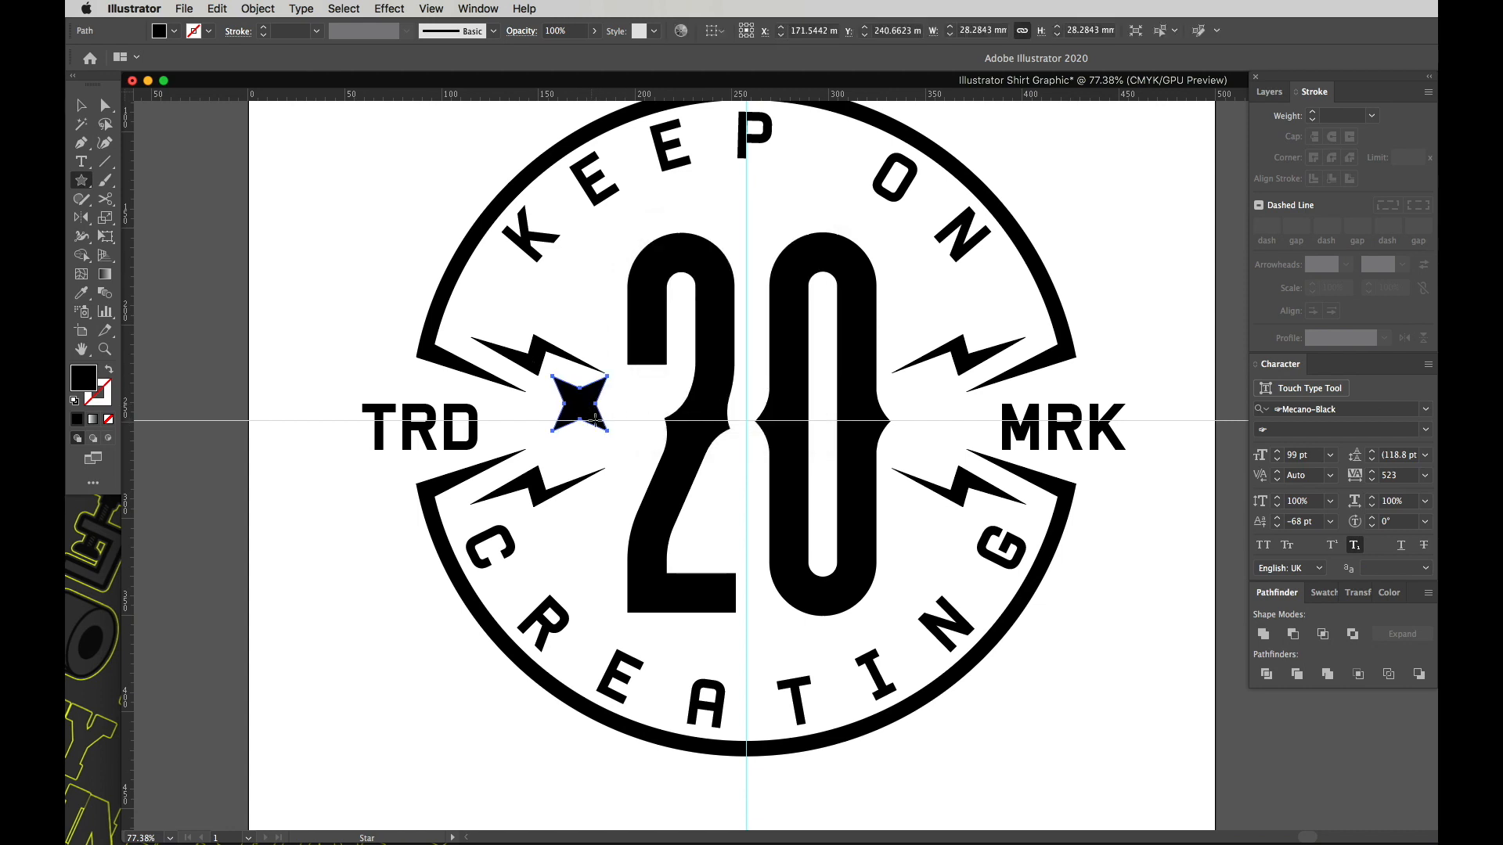
# Step: Move the star onto the horizontal guide between TRD and the 2, and rotate it 45° so it stands upright
pyautogui.press('v')
pyautogui.moveTo(583, 407); pyautogui.dragTo(612, 424)
pyautogui.click(621, 409)
pyautogui.press('r')
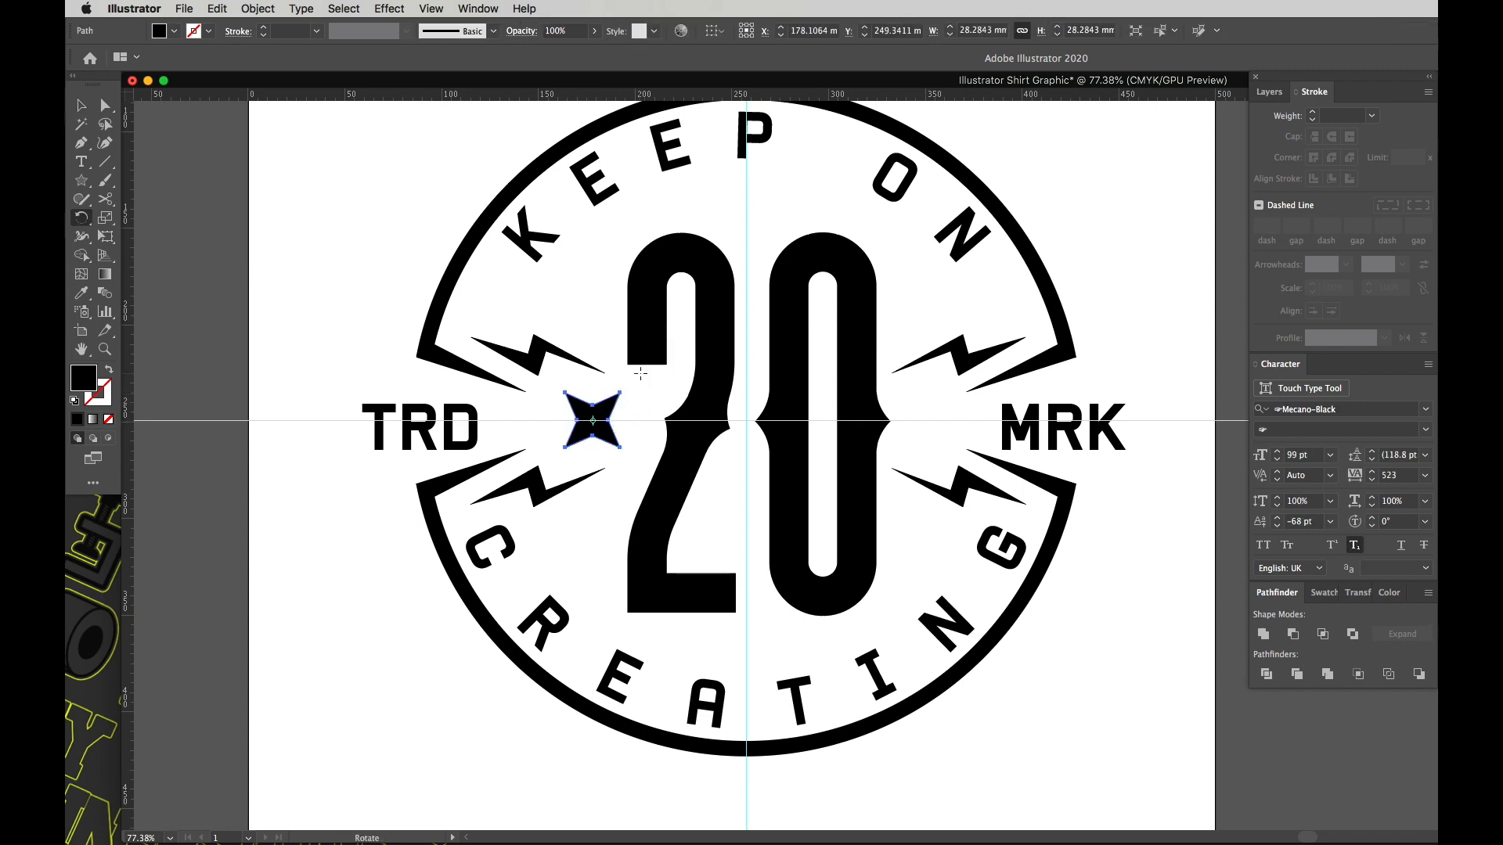
pyautogui.moveTo(637, 364); pyautogui.dragTo(656, 427)
# Step: Scale the star down proportionally to about 23 mm and centre it between TRD and the 2
pyautogui.press('e')
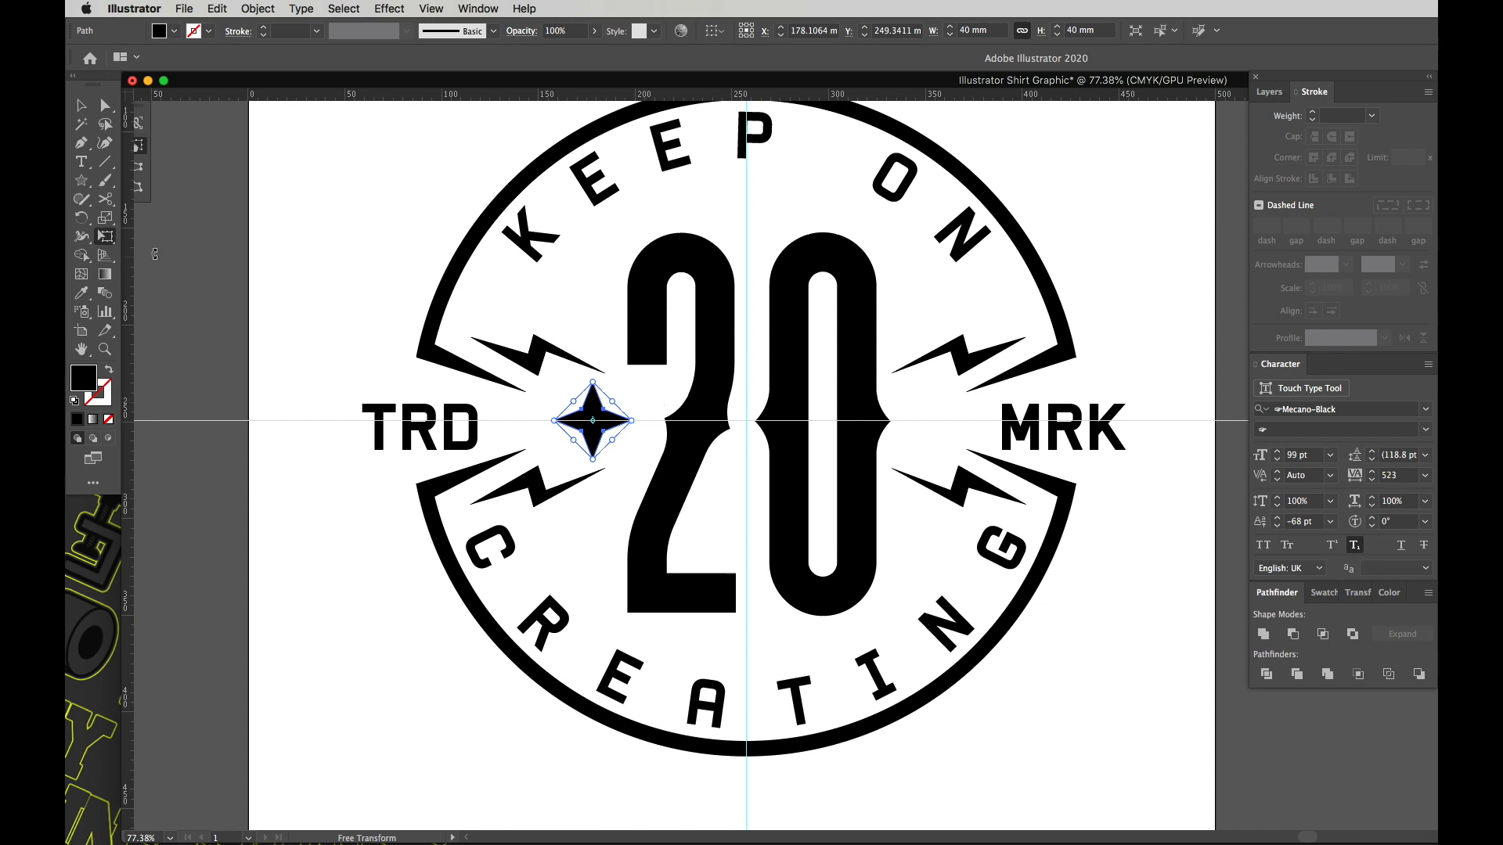
pyautogui.click(104, 238)
pyautogui.moveTo(593, 380); pyautogui.dragTo(586, 430)
pyautogui.click(562, 397)
pyautogui.click(607, 445)
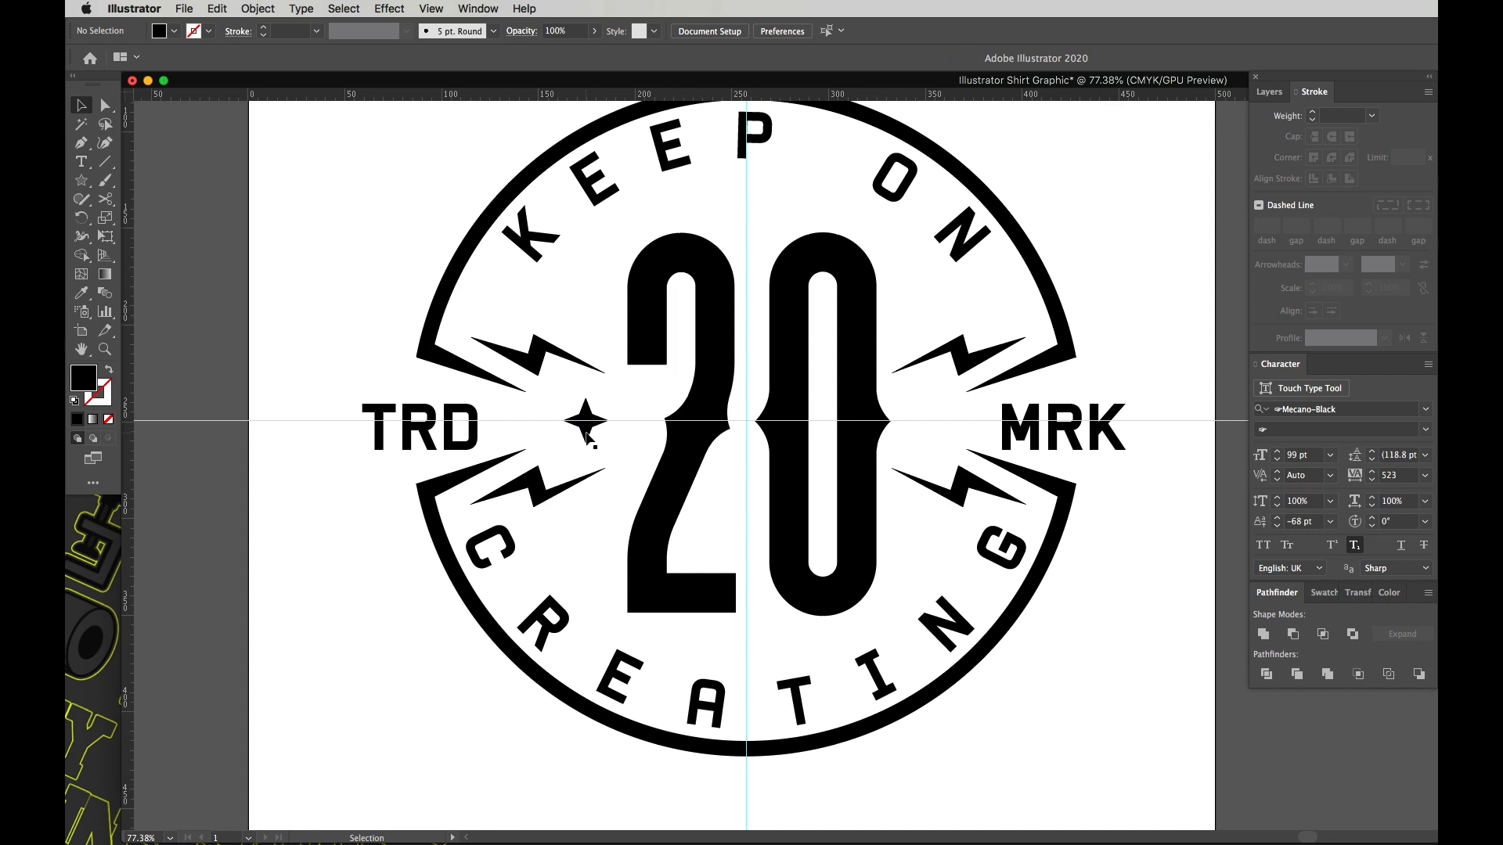
# Step: Duplicate the star horizontally to the space between the 0 and MRK
pyautogui.click(587, 436)
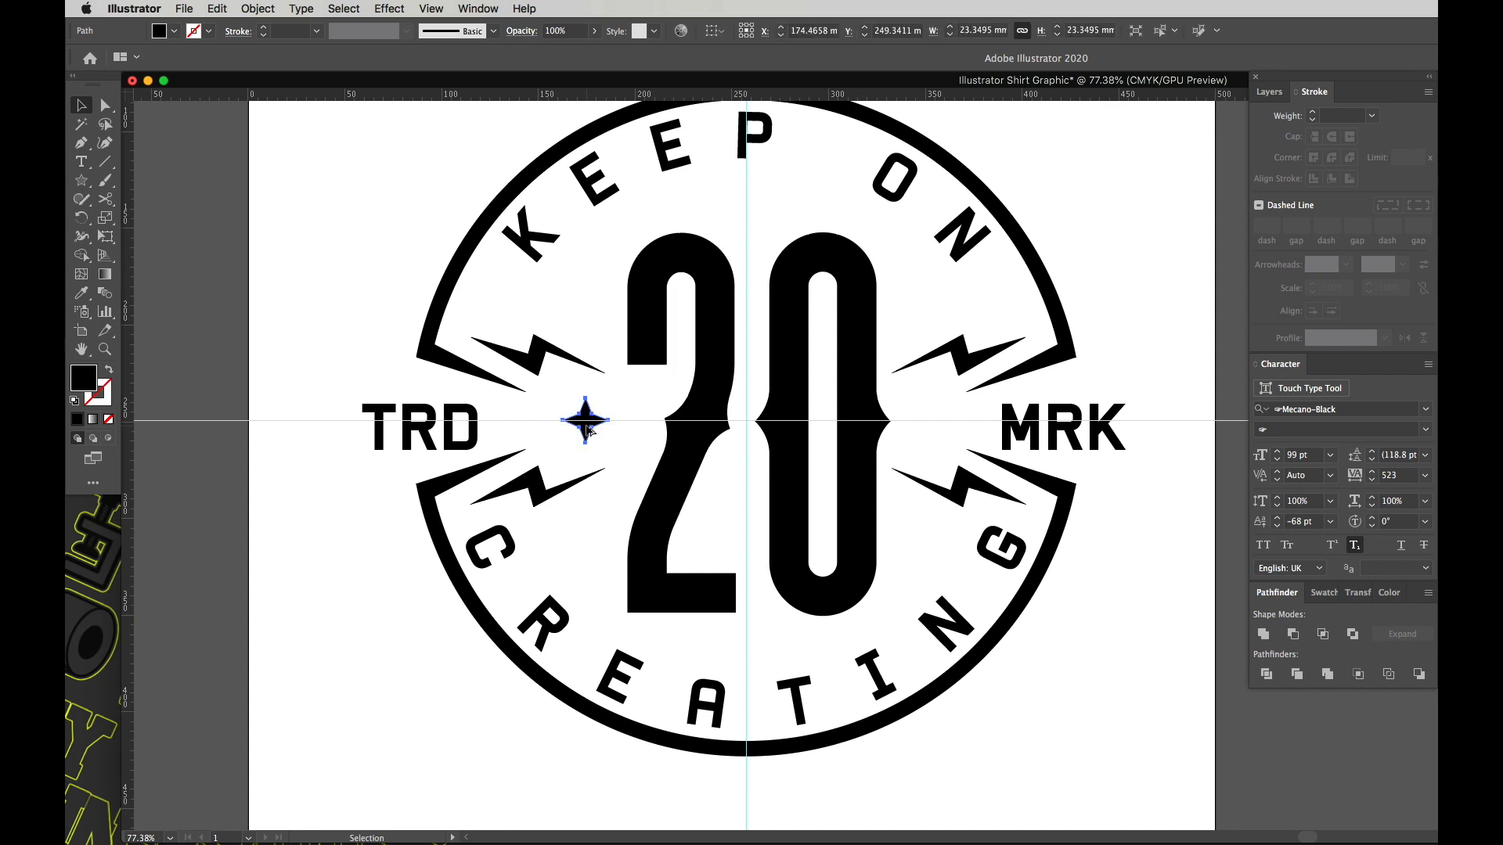
pyautogui.moveTo(587, 426); pyautogui.dragTo(941, 440)
pyautogui.click(1131, 346)
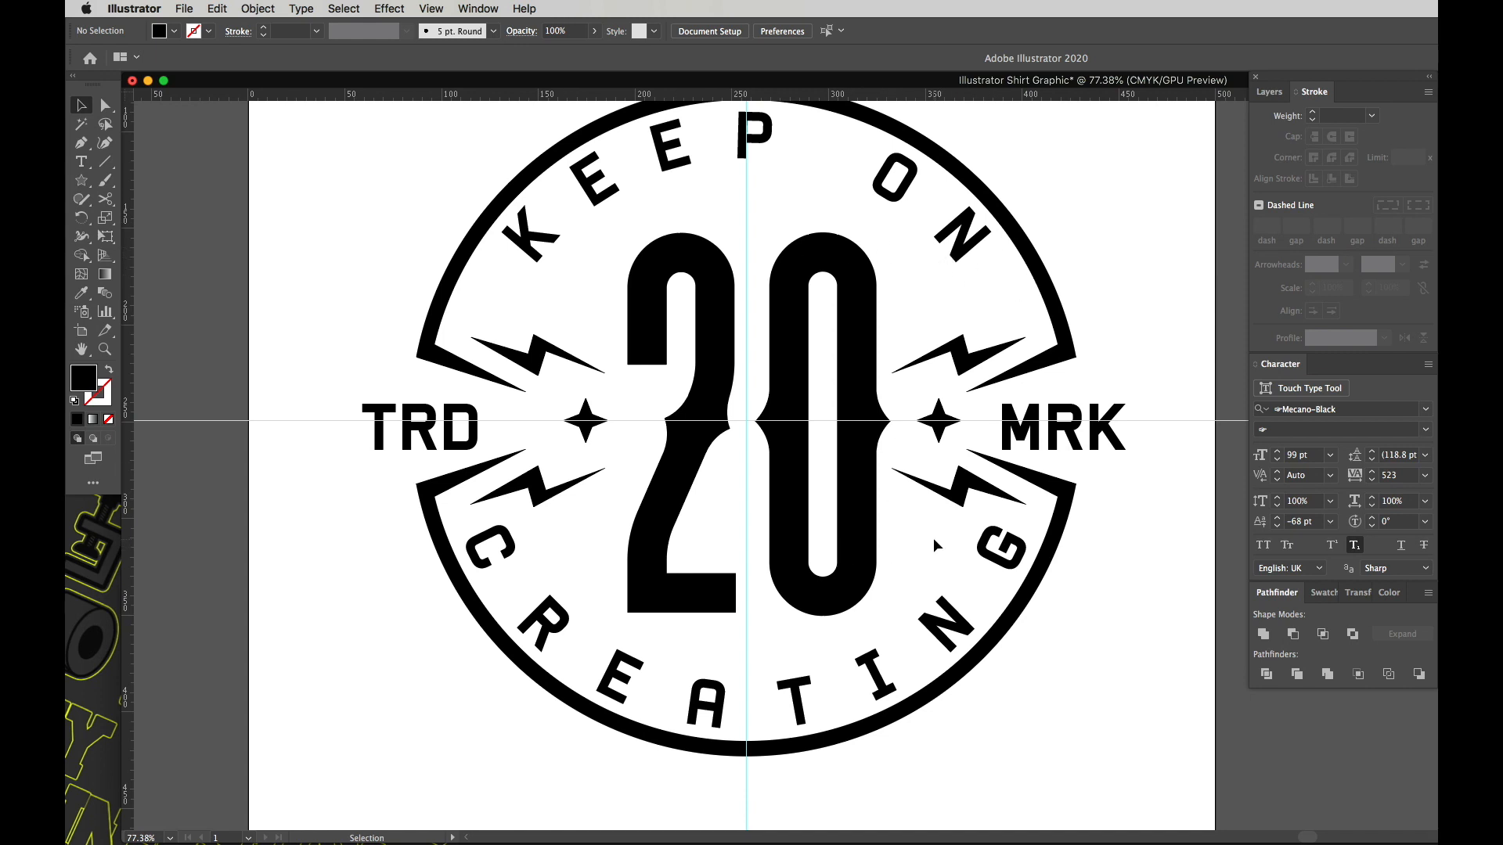
# Step: Draw a small circle about 10.5 mm wide between the 0 and the G of CREATING
pyautogui.press('l')
pyautogui.click(82, 181)
pyautogui.moveTo(905, 552); pyautogui.dragTo(914, 561)
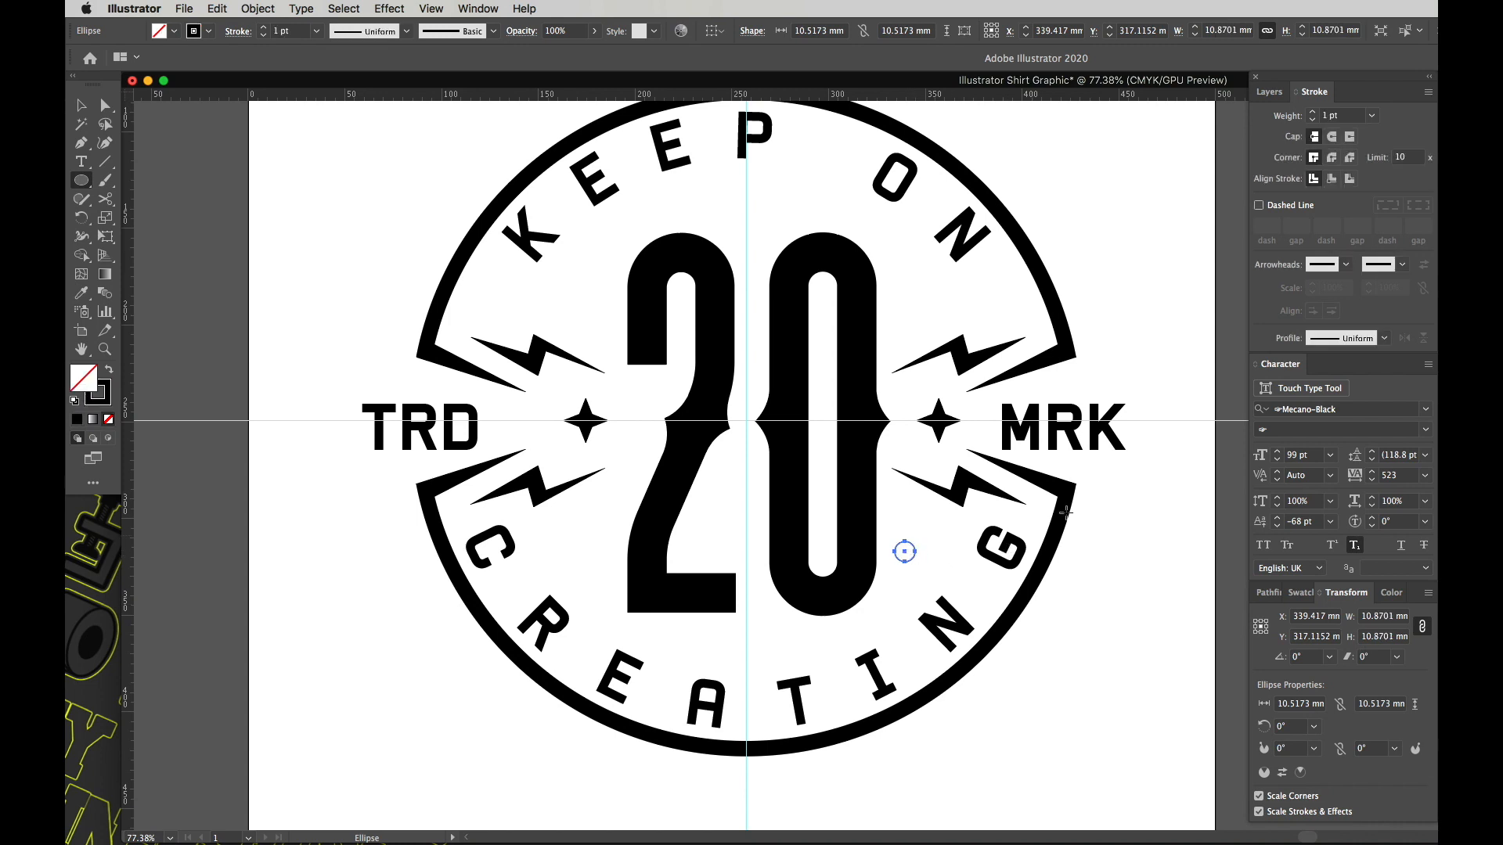
# Step: Give the circle a 7 pt black outline without fill and place copies symmetrically at the four corners around the 20
pyautogui.click(111, 374)
pyautogui.click(110, 374)
pyautogui.click(111, 374)
pyautogui.click(111, 373)
pyautogui.click(110, 374)
pyautogui.click(110, 373)
pyautogui.scroll(6, 1339, 117)
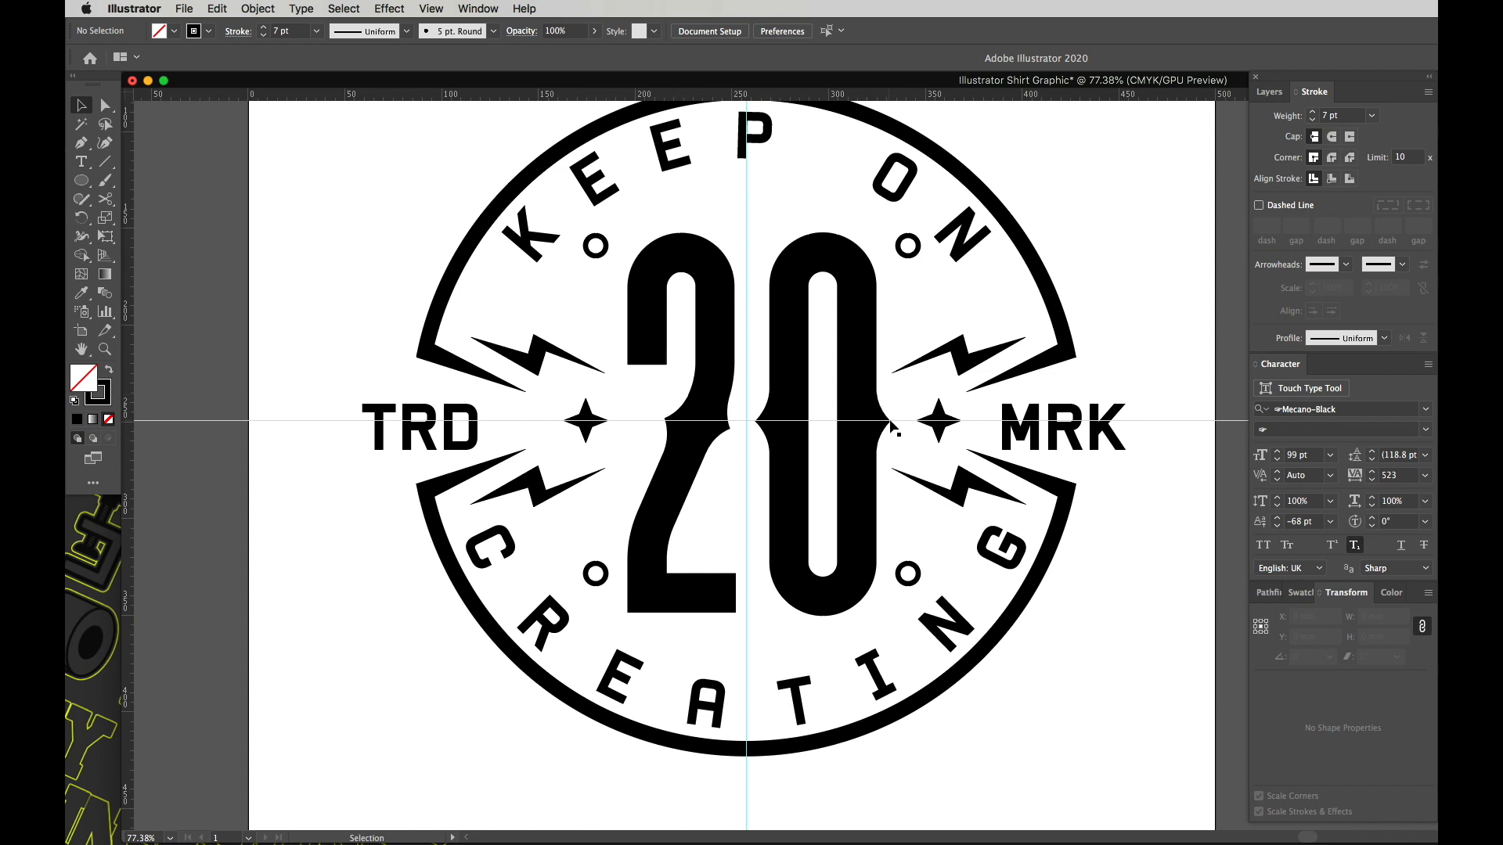
# Step: Draw an outlined square about 16 mm wide outside the ring, above and left of the K, and rotate it 45° into a diamond
pyautogui.moveTo(864, 364); pyautogui.dragTo(871, 394)
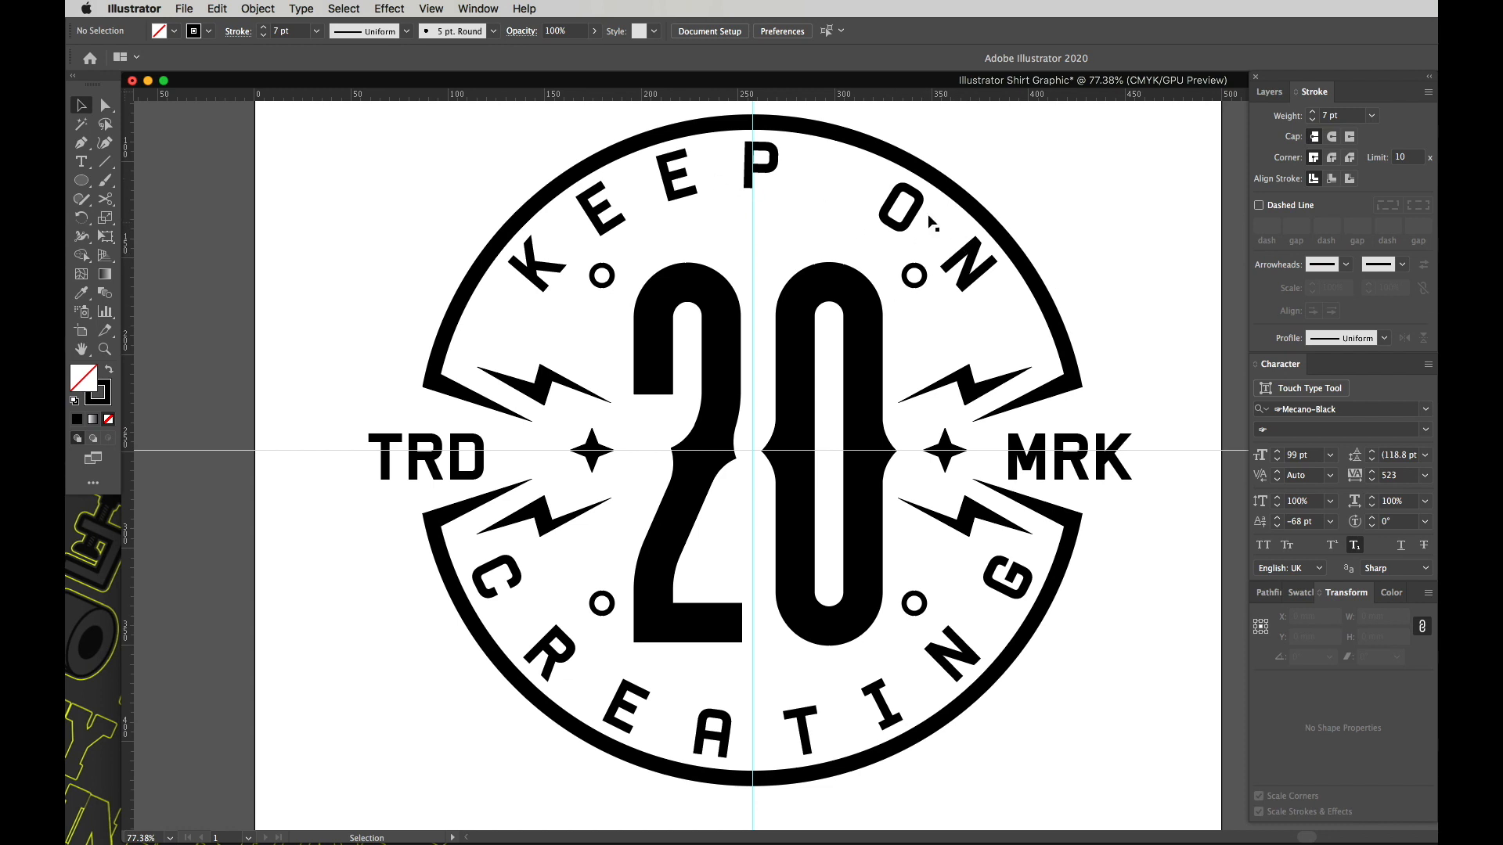
pyautogui.press('space')
pyautogui.moveTo(837, 254); pyautogui.dragTo(833, 291)
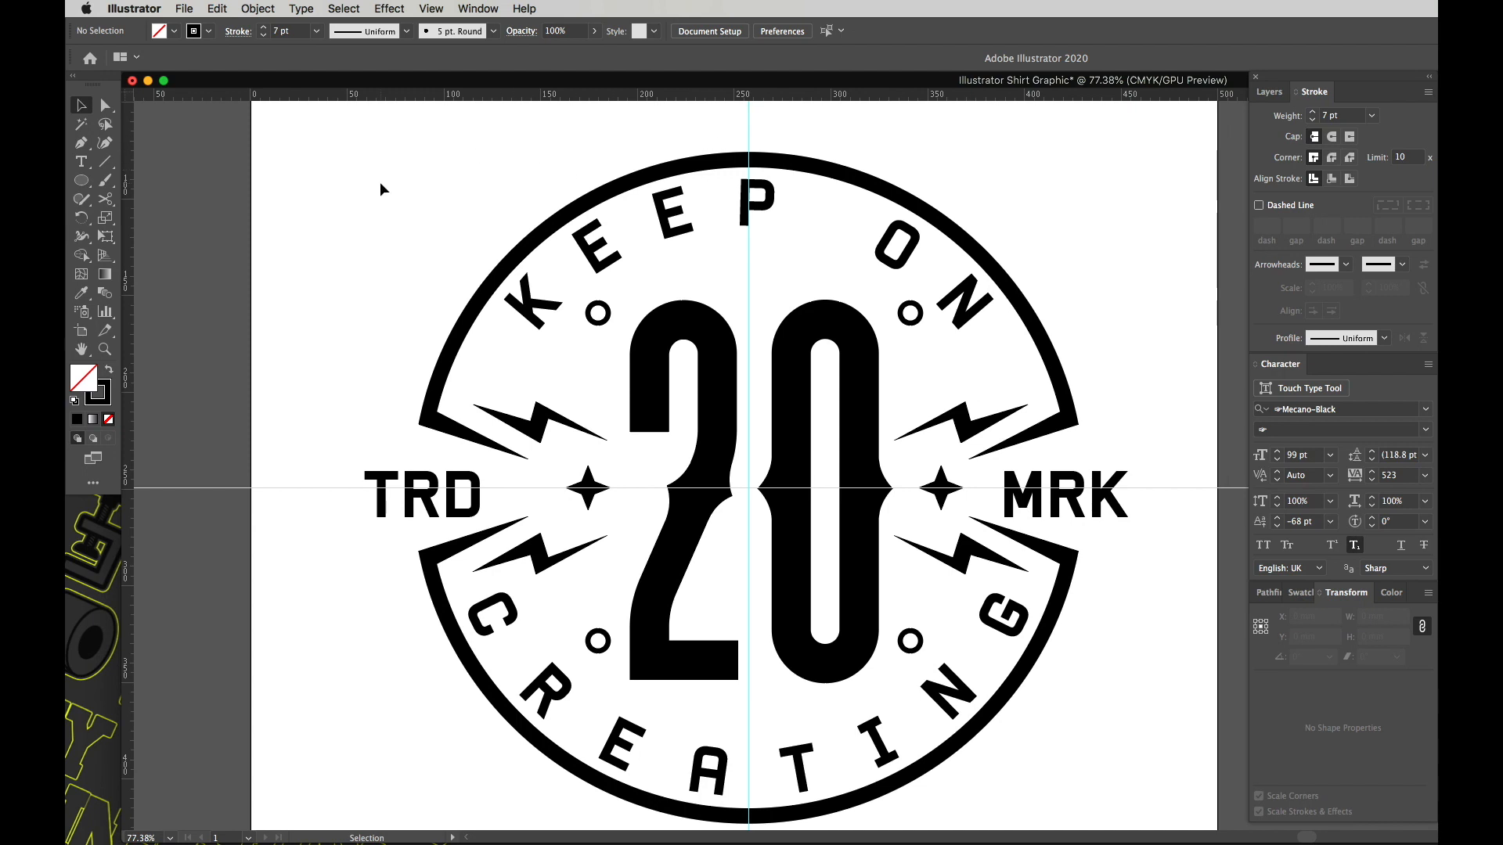
pyautogui.press('m')
pyautogui.moveTo(369, 178); pyautogui.dragTo(398, 211)
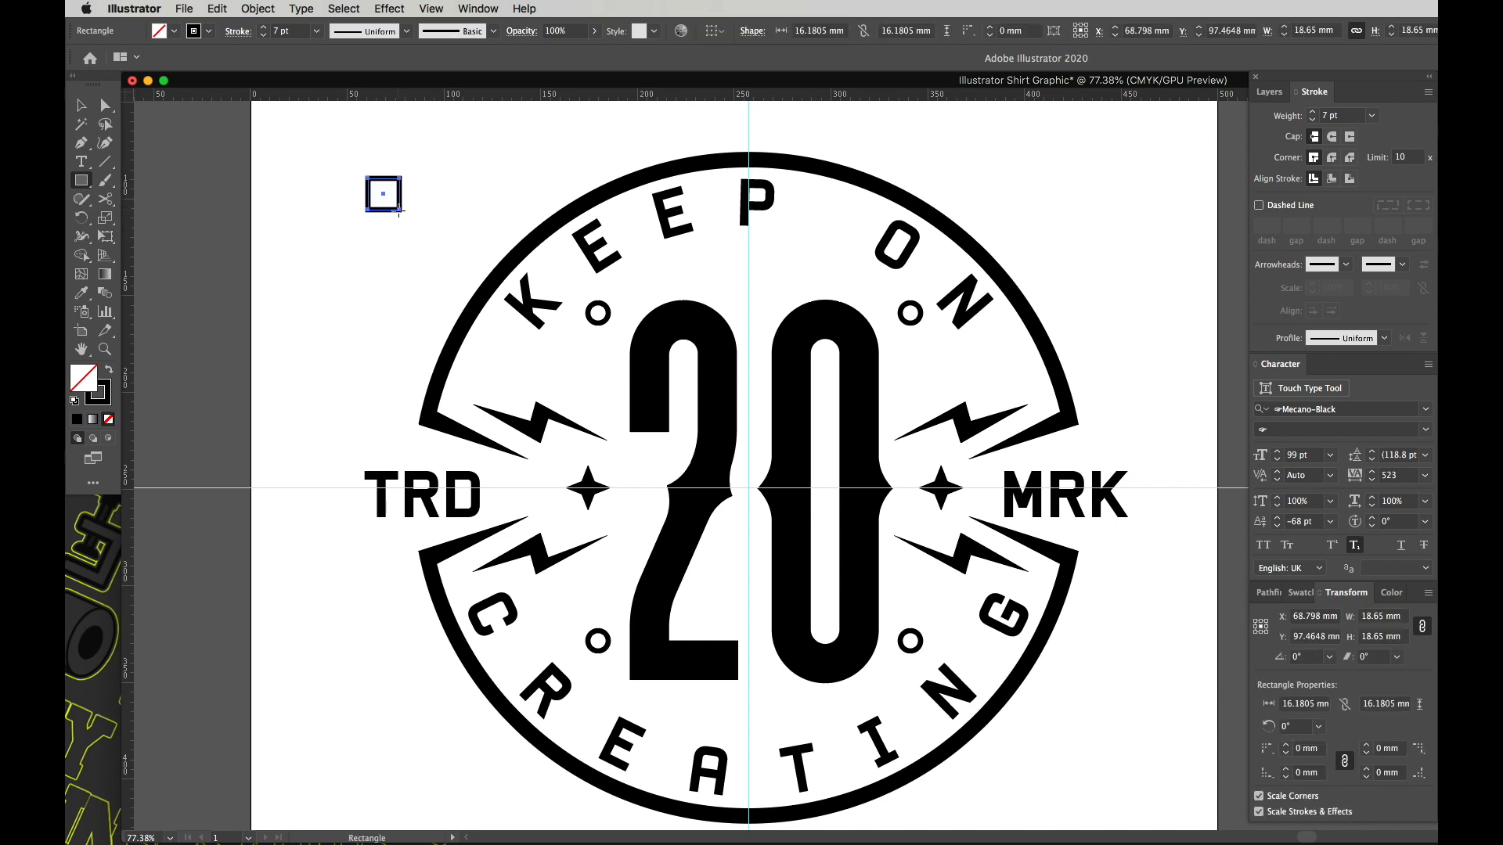
pyautogui.press('r')
pyautogui.moveTo(411, 158); pyautogui.dragTo(445, 188)
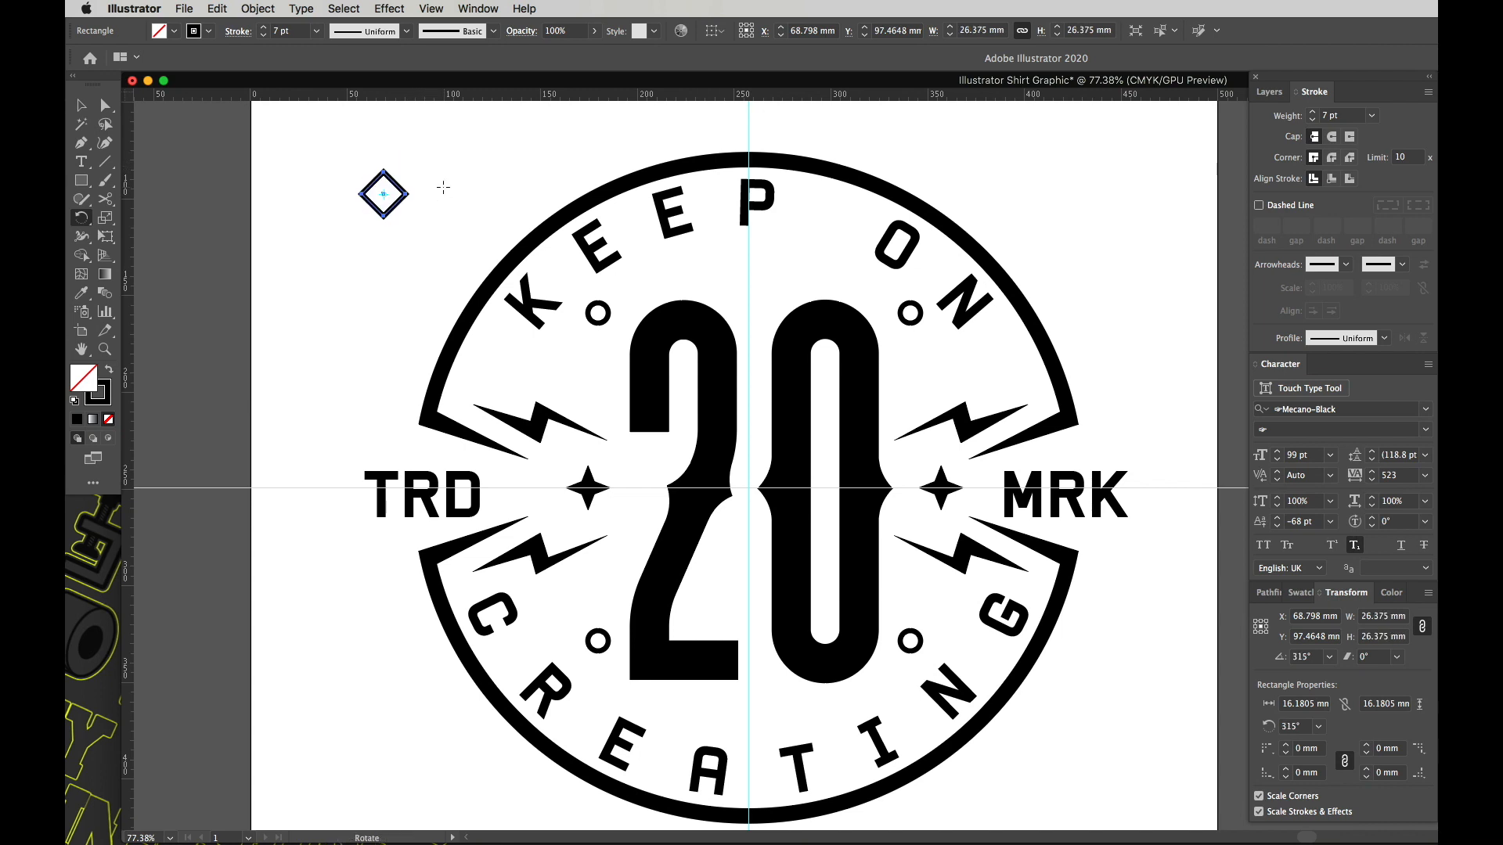
# Step: Delete the diamond's lowest anchor and raise the top point slightly to form a triangle with solid black fill and no stroke
pyautogui.press('p')
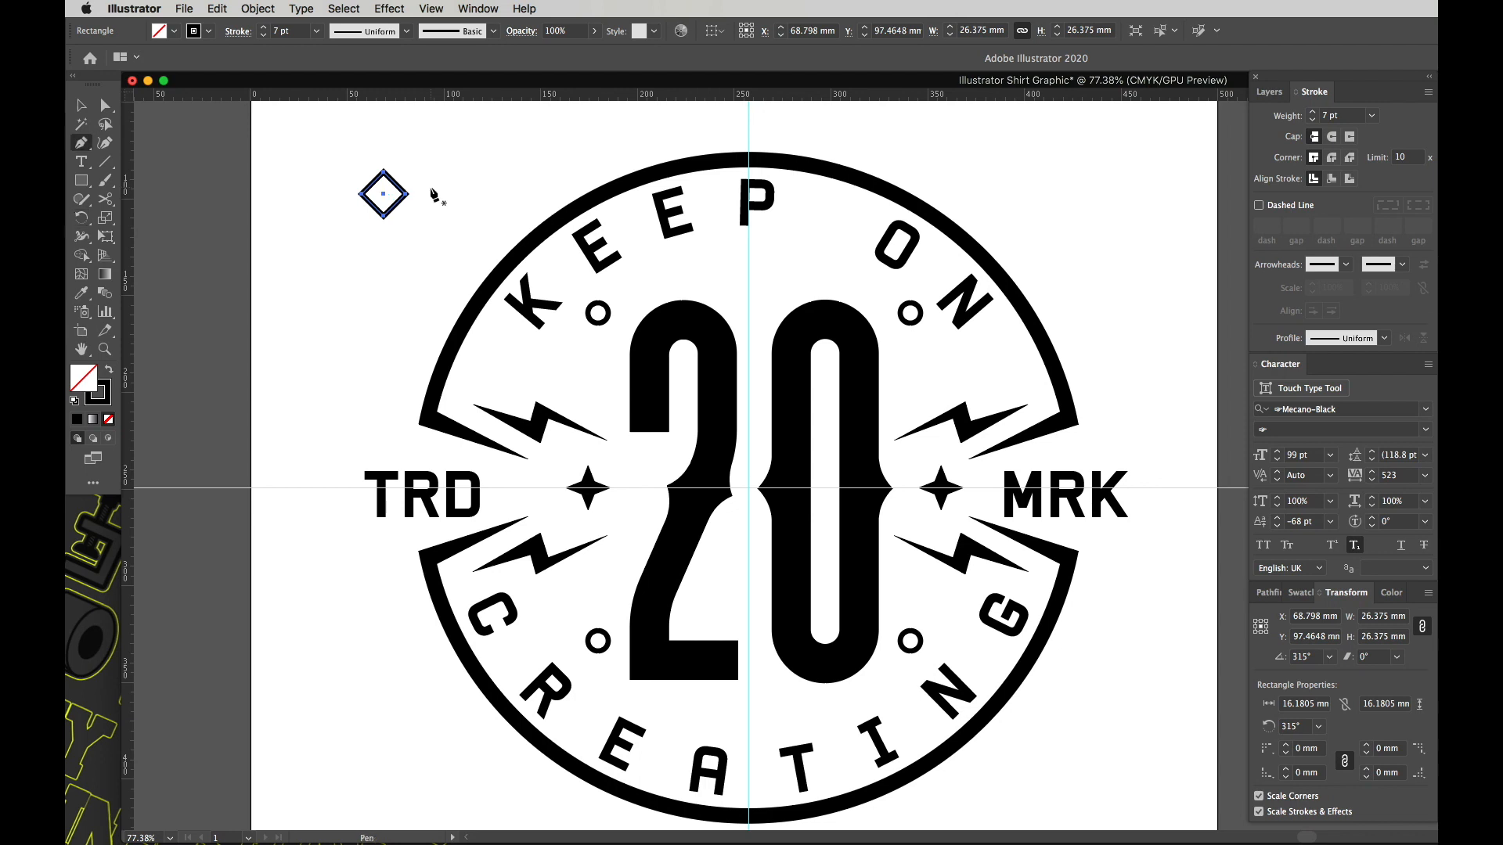
pyautogui.click(383, 216)
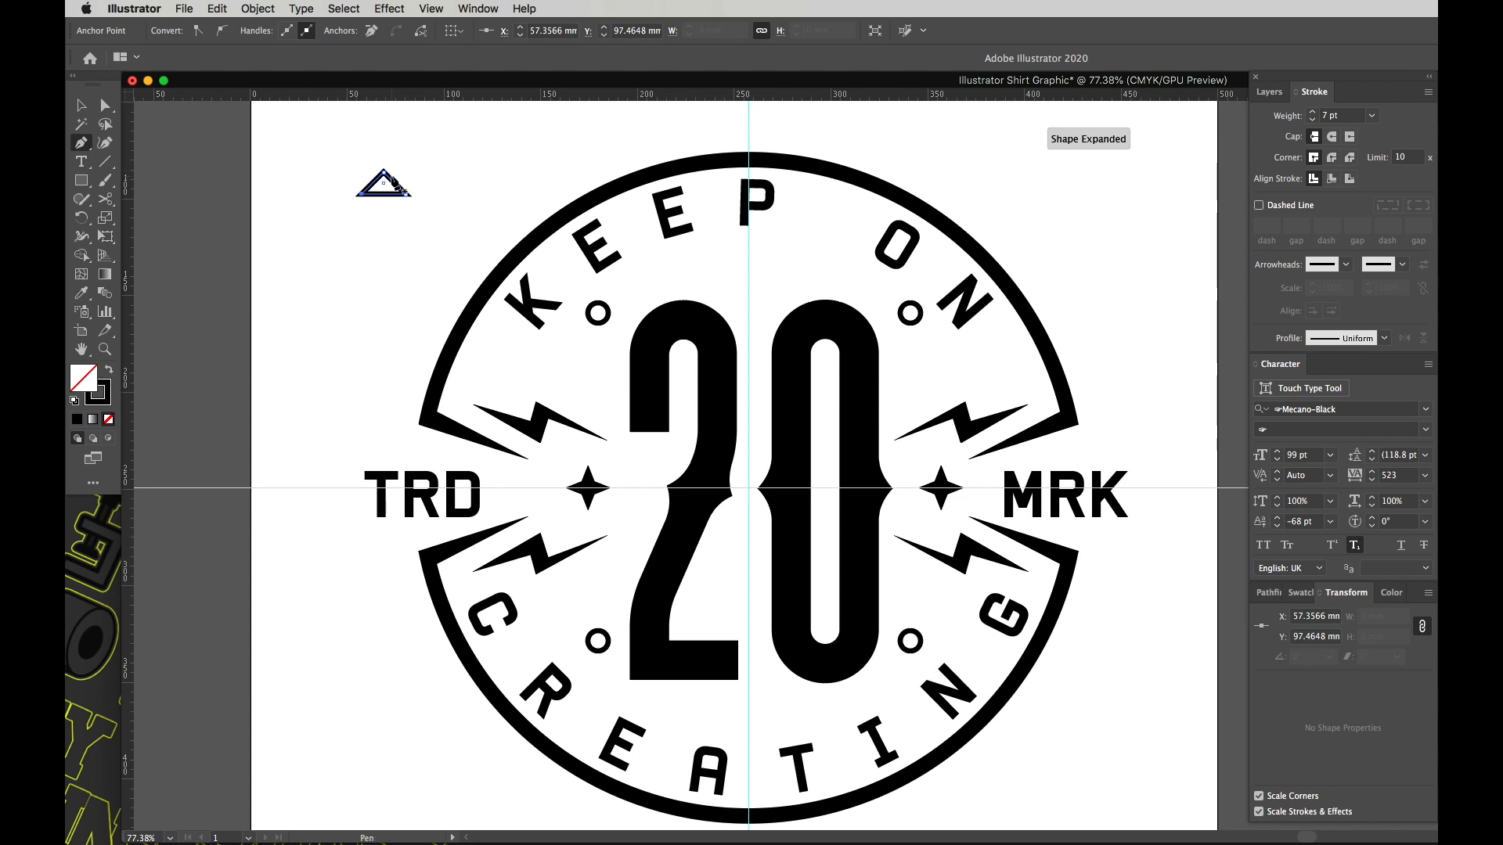
pyautogui.press('a')
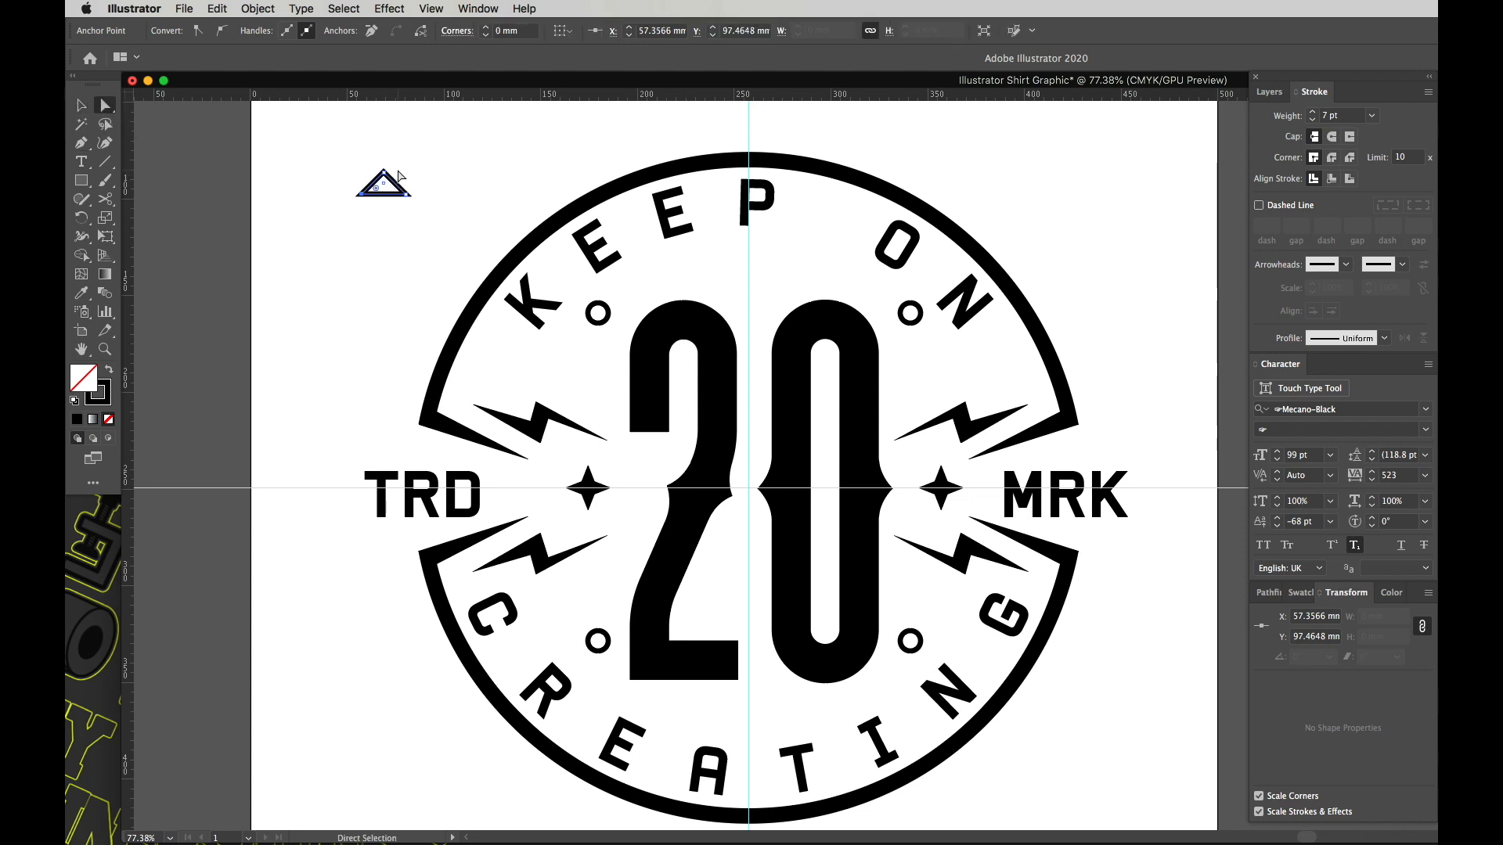
pyautogui.moveTo(380, 171); pyautogui.dragTo(384, 164)
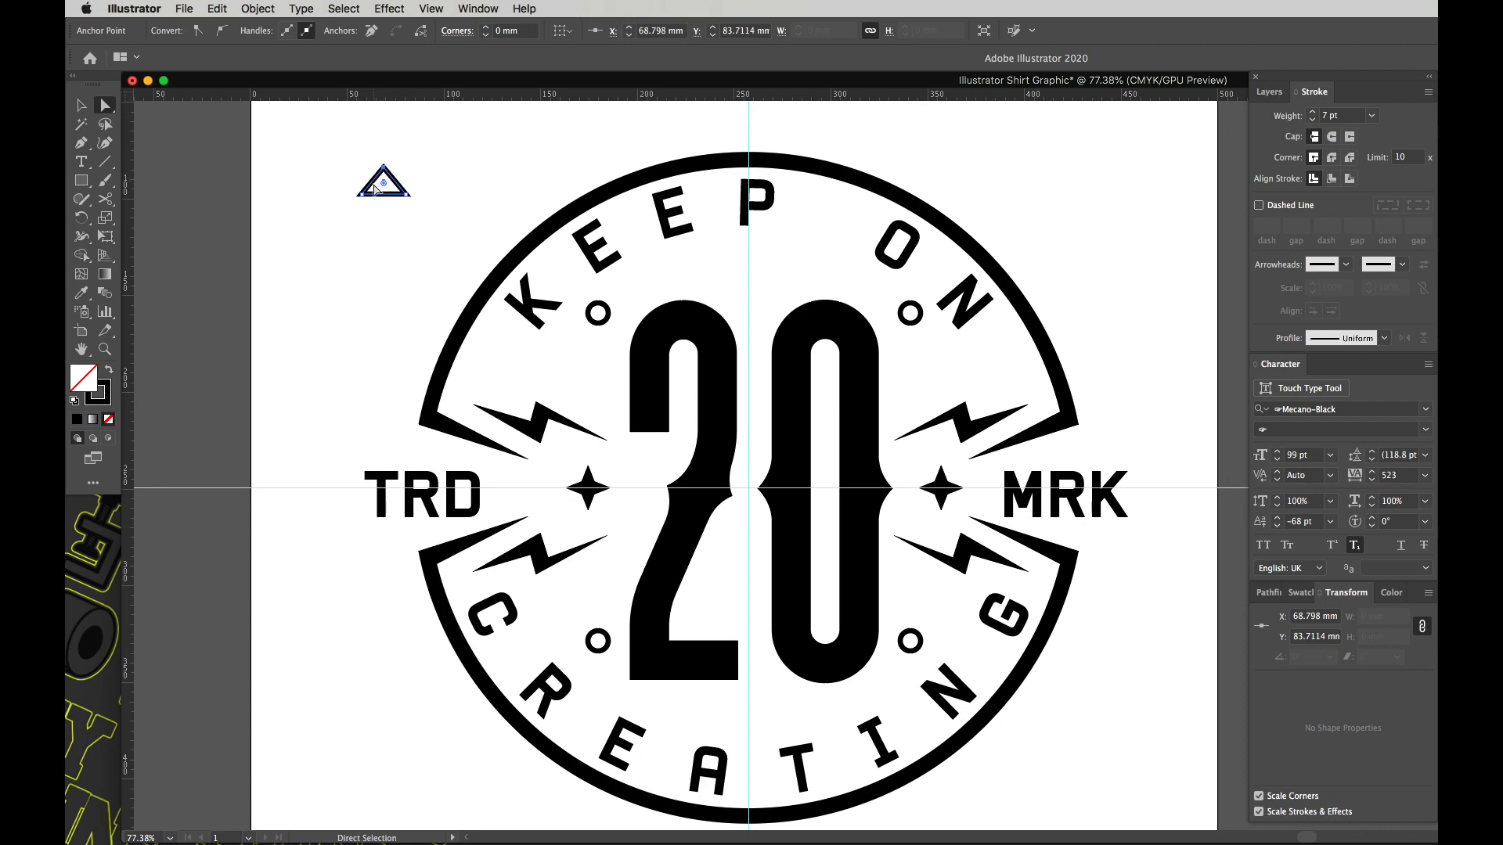
pyautogui.click(110, 373)
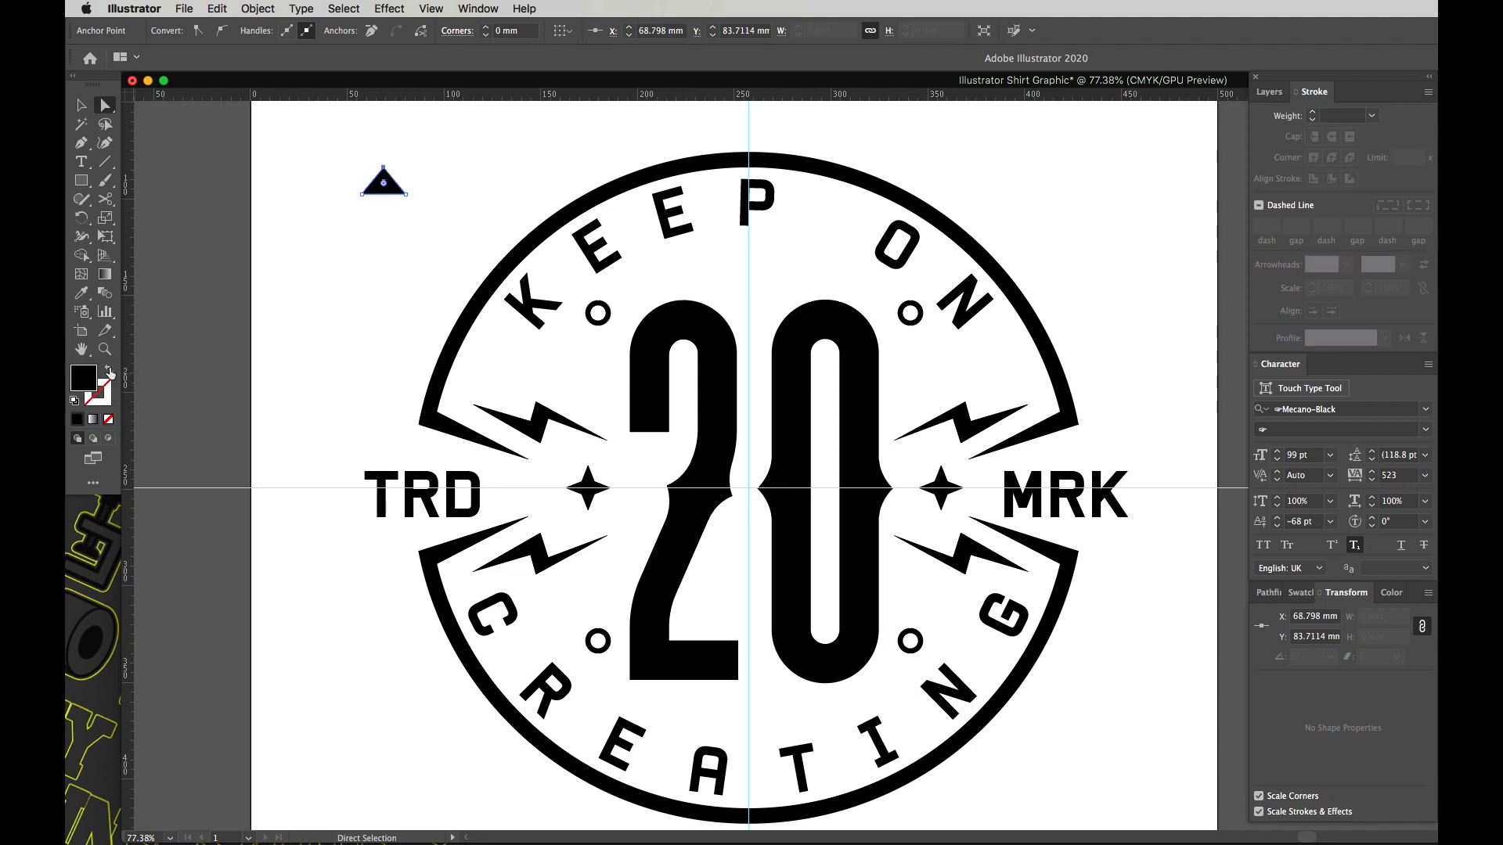
# Step: Duplicate the black triangle and place the copy outside the ring near the K
pyautogui.click(379, 266)
pyautogui.press('v')
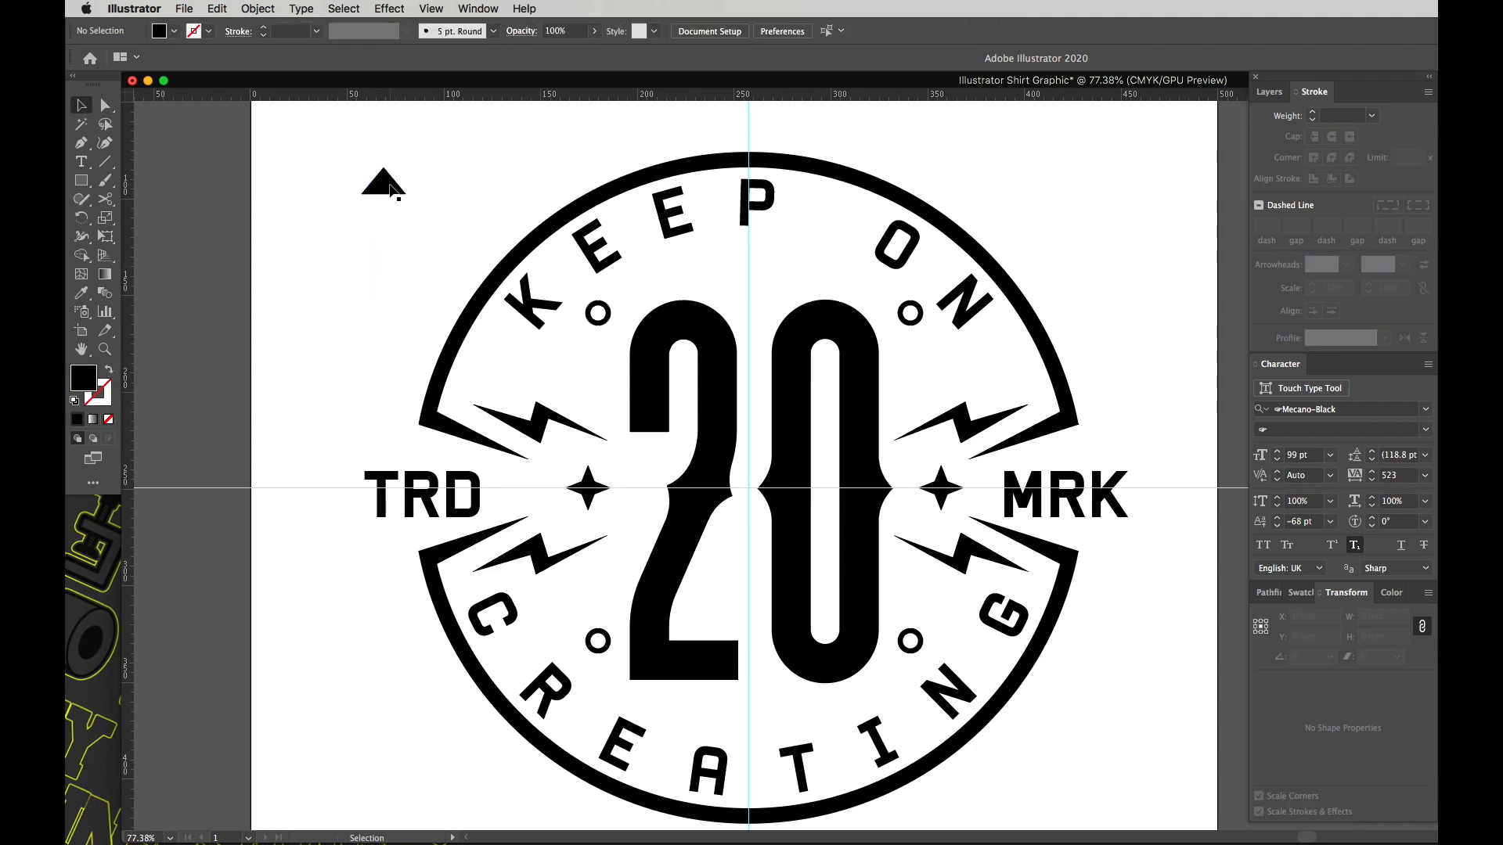
pyautogui.moveTo(389, 190); pyautogui.dragTo(467, 207)
pyautogui.click(401, 245)
pyautogui.moveTo(468, 205); pyautogui.dragTo(511, 225)
# Step: Rotate the triangle copy so it points outward and seat its base on the ring's outer edge beside the K
pyautogui.press('r')
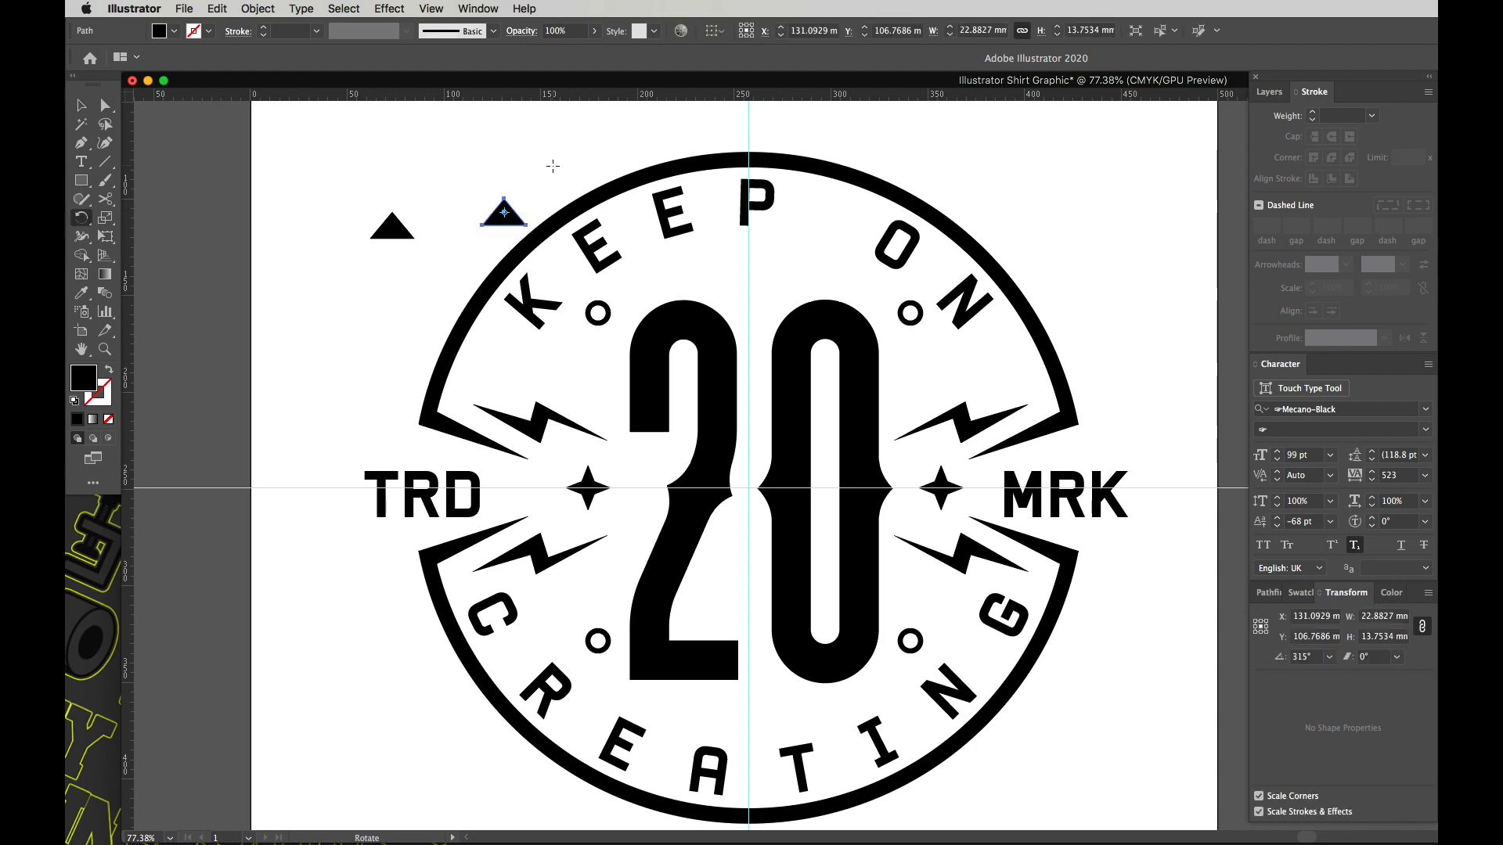
pyautogui.moveTo(558, 169)
pyautogui.mouseDown()
pyautogui.moveTo(530, 140)
pyautogui.moveTo(546, 161)
pyautogui.mouseUp()
pyautogui.press('v')
pyautogui.click(538, 171)
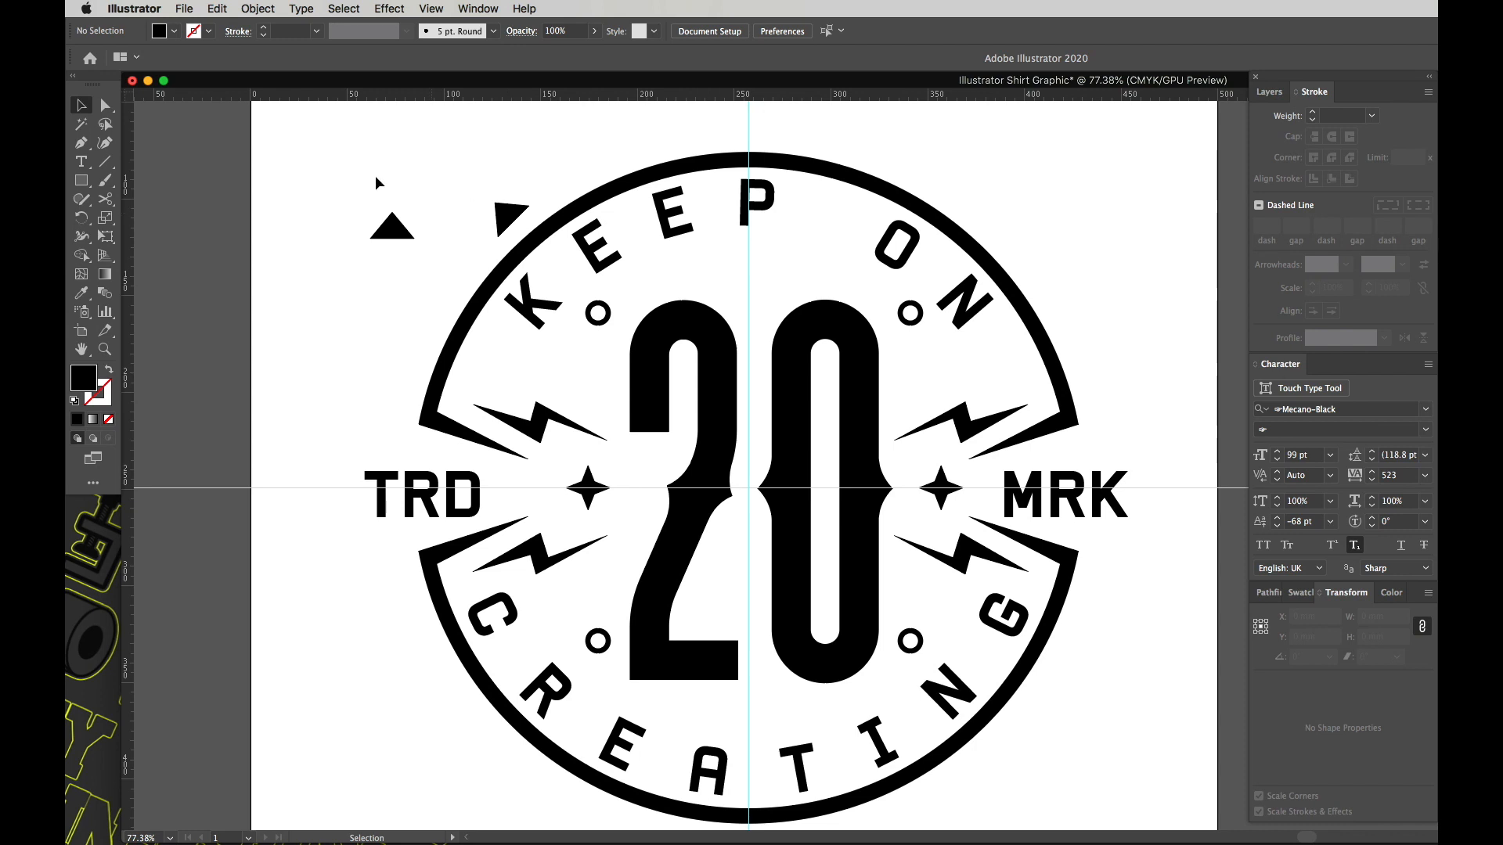
pyautogui.moveTo(512, 221); pyautogui.dragTo(530, 239)
pyautogui.click(554, 188)
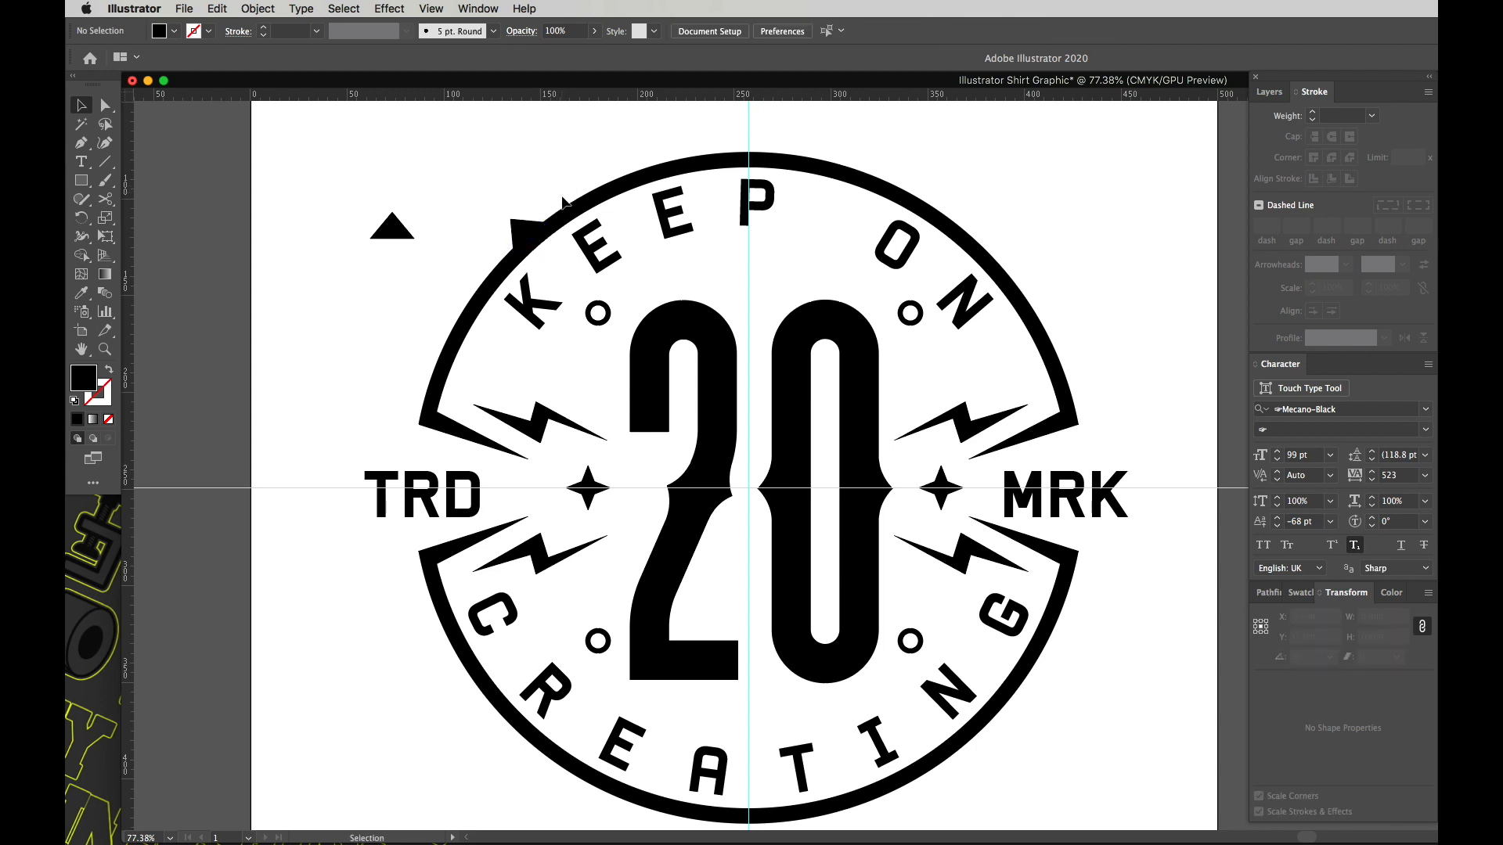
pyautogui.click(525, 227)
pyautogui.press('super+space')
pyautogui.moveTo(508, 214); pyautogui.dragTo(515, 261)
pyautogui.click(524, 224)
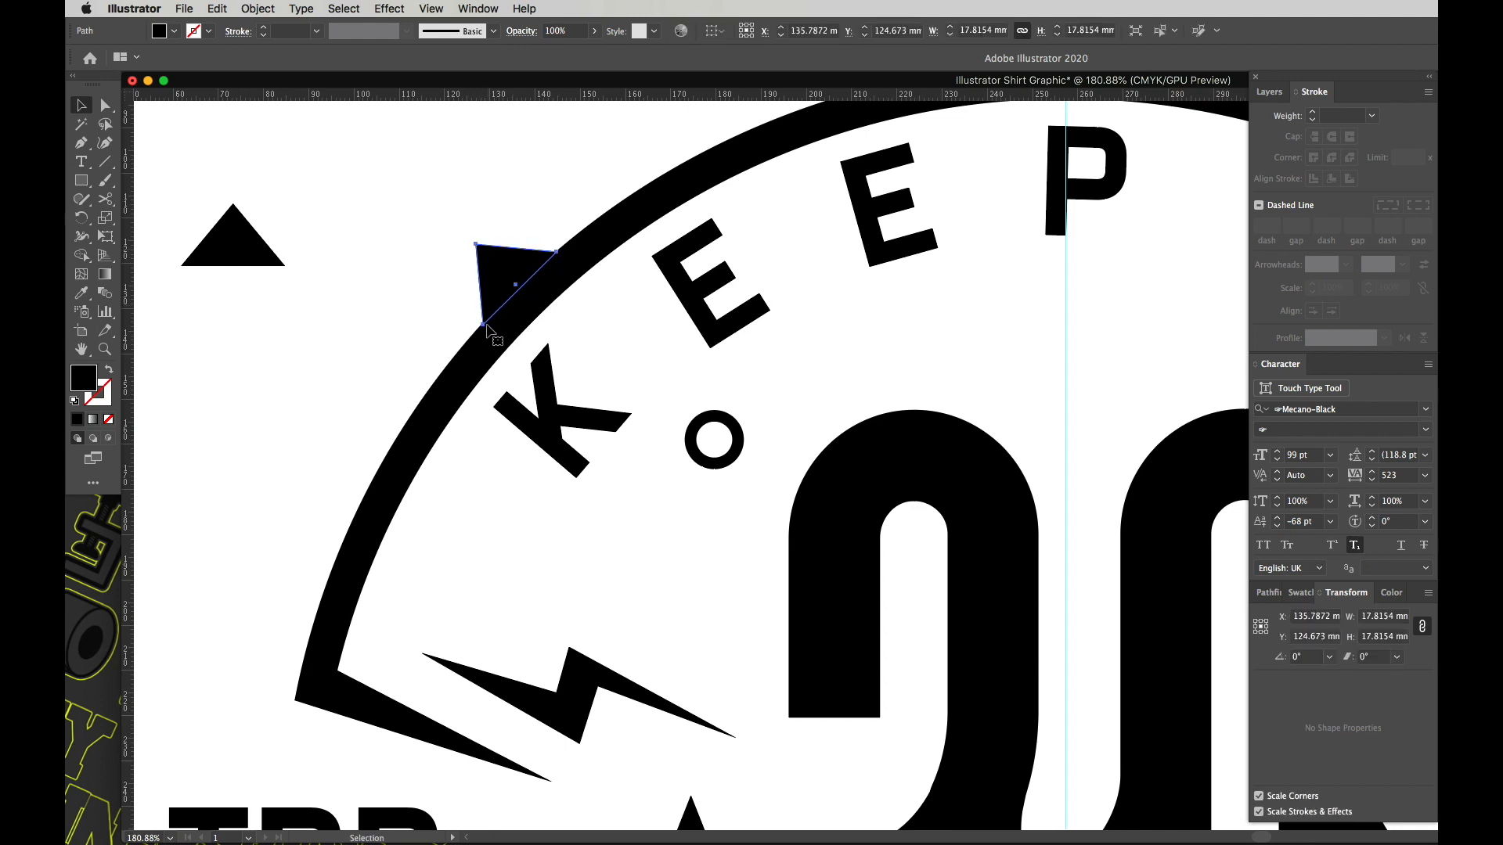
pyautogui.click(429, 305)
# Step: Copy the ring triangle across to the N side, mirror it, and copy the pair below the ring
pyautogui.keyDown('alt'); pyautogui.keyDown('super'); pyautogui.click(744, 308); pyautogui.keyUp('super'); pyautogui.keyUp('alt')
pyautogui.keyDown('alt'); pyautogui.keyDown('super'); pyautogui.click(904, 374); pyautogui.keyUp('super'); pyautogui.keyUp('alt')
pyautogui.keyDown('alt'); pyautogui.keyDown('super'); pyautogui.click(905, 374); pyautogui.keyUp('super'); pyautogui.keyUp('alt')
pyautogui.moveTo(1130, 430); pyautogui.dragTo(533, 267)
pyautogui.moveTo(446, 291); pyautogui.dragTo(834, 317)
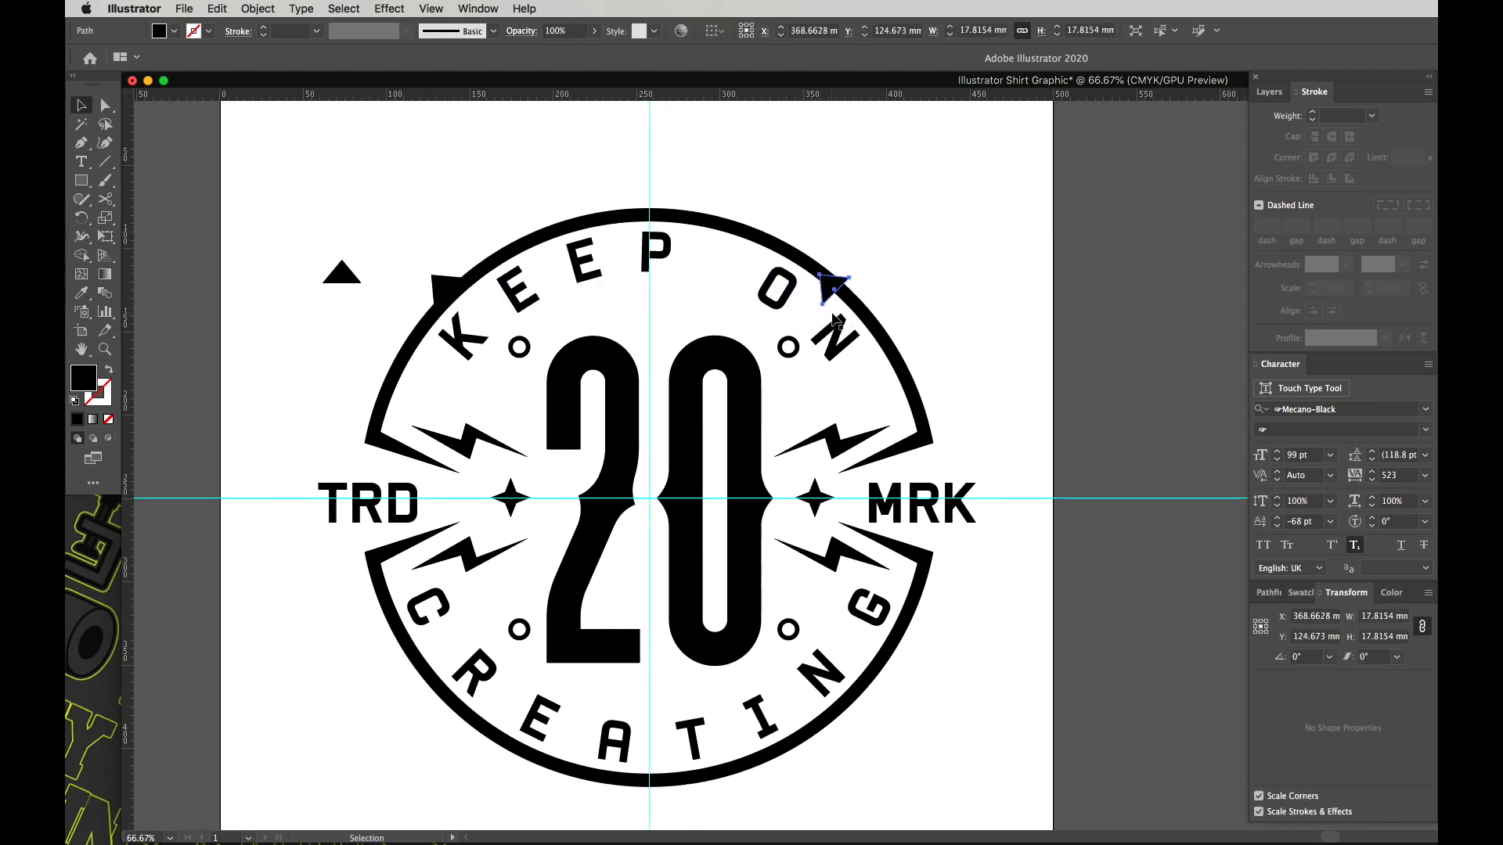
pyautogui.press('o')
pyautogui.click(86, 221)
pyautogui.moveTo(834, 244)
pyautogui.mouseDown()
pyautogui.moveTo(875, 241)
pyautogui.moveTo(799, 231)
pyautogui.moveTo(930, 225)
pyautogui.moveTo(817, 228)
pyautogui.mouseUp()
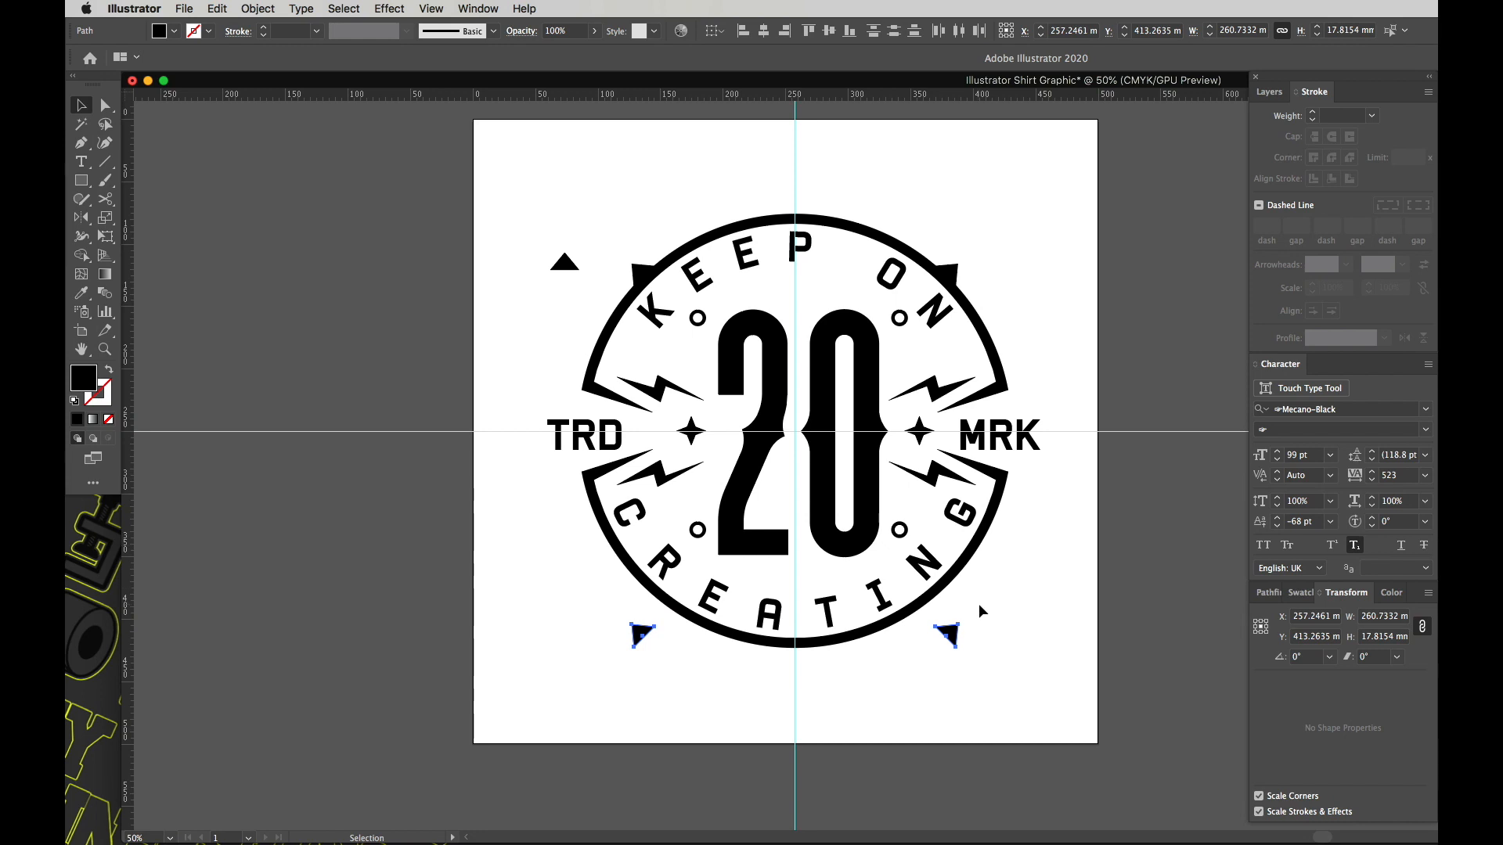
# Step: Reflect the lower pair of triangles vertically and seat them on the ring's lower outer edge
pyautogui.press('o')
pyautogui.moveTo(1016, 609); pyautogui.dragTo(1187, 671)
pyautogui.press('v')
pyautogui.click(951, 642)
pyautogui.moveTo(1025, 592); pyautogui.dragTo(1186, 667)
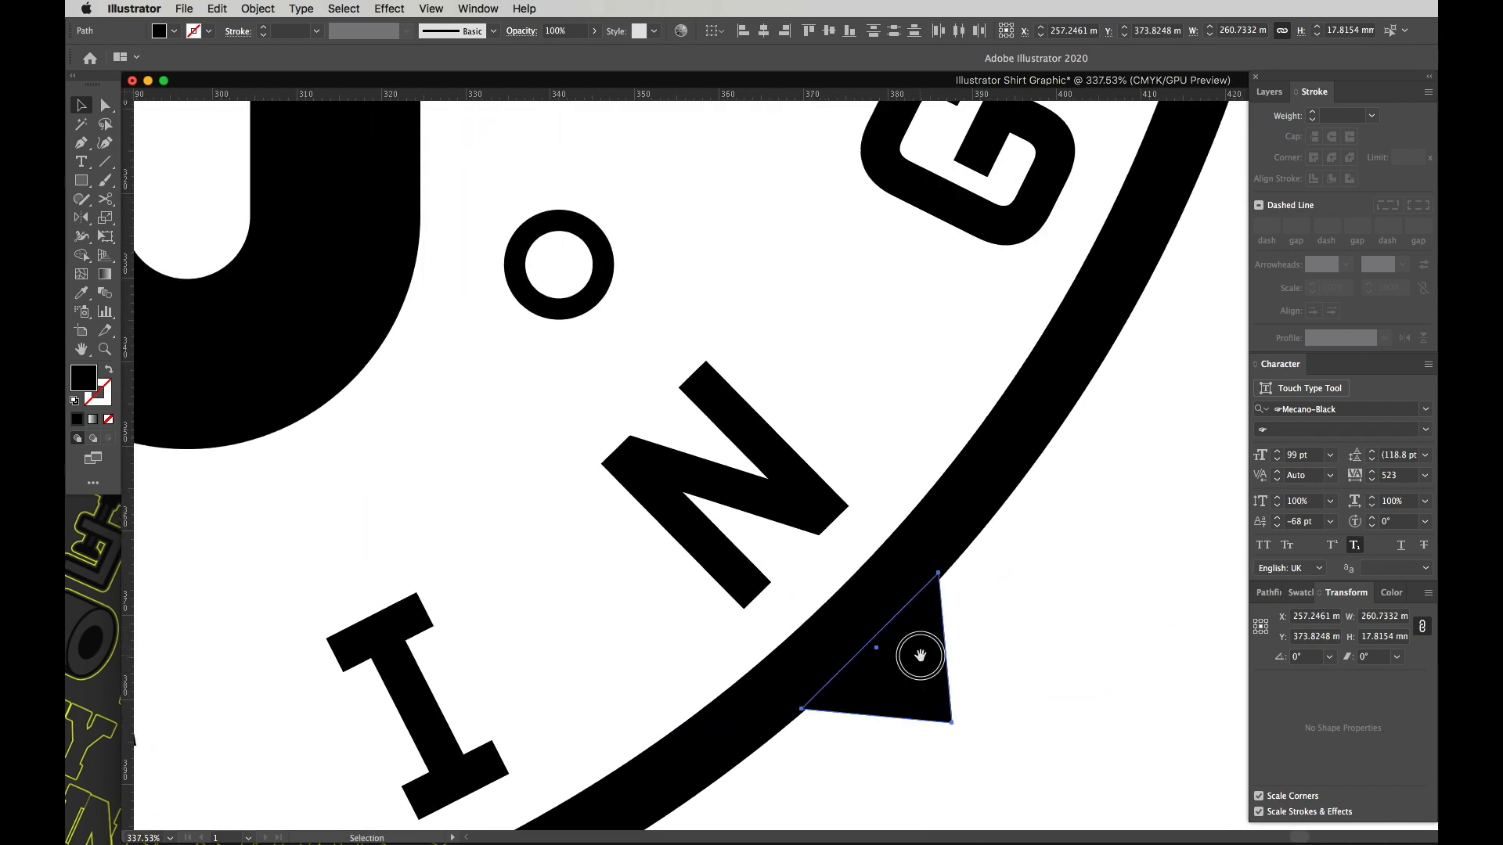
pyautogui.moveTo(918, 659); pyautogui.dragTo(920, 658)
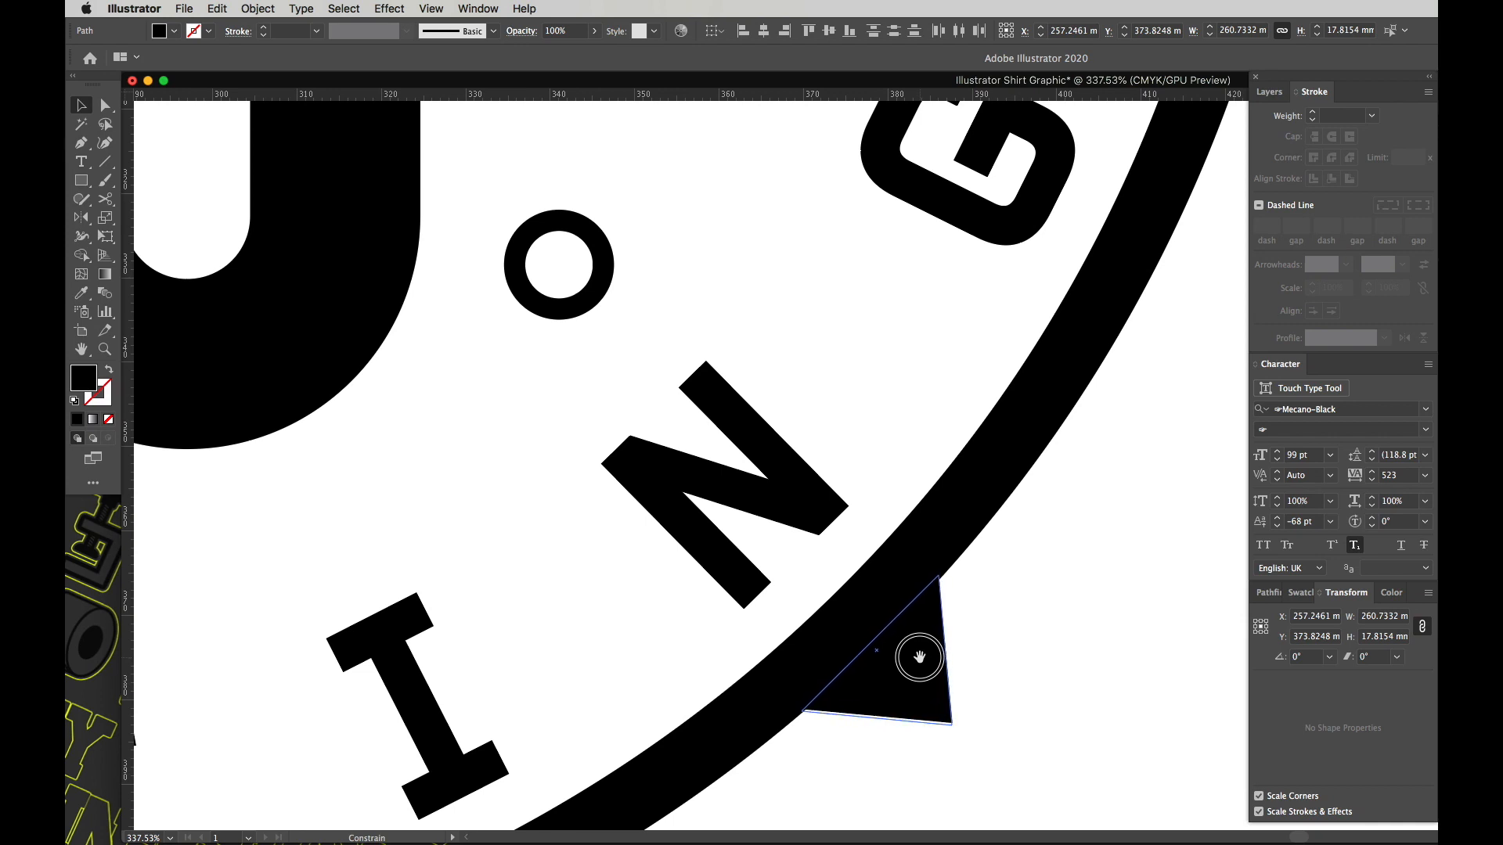
pyautogui.click(960, 626)
# Step: Place the spare triangle inside the ring below the K and scale it down to about 4.6 mm wide
pyautogui.press('super+minus')
pyautogui.press('super+minus')
pyautogui.press('super+minus')
pyautogui.press('super+minus')
pyautogui.press('super+minus')
pyautogui.moveTo(780, 447); pyautogui.dragTo(797, 678)
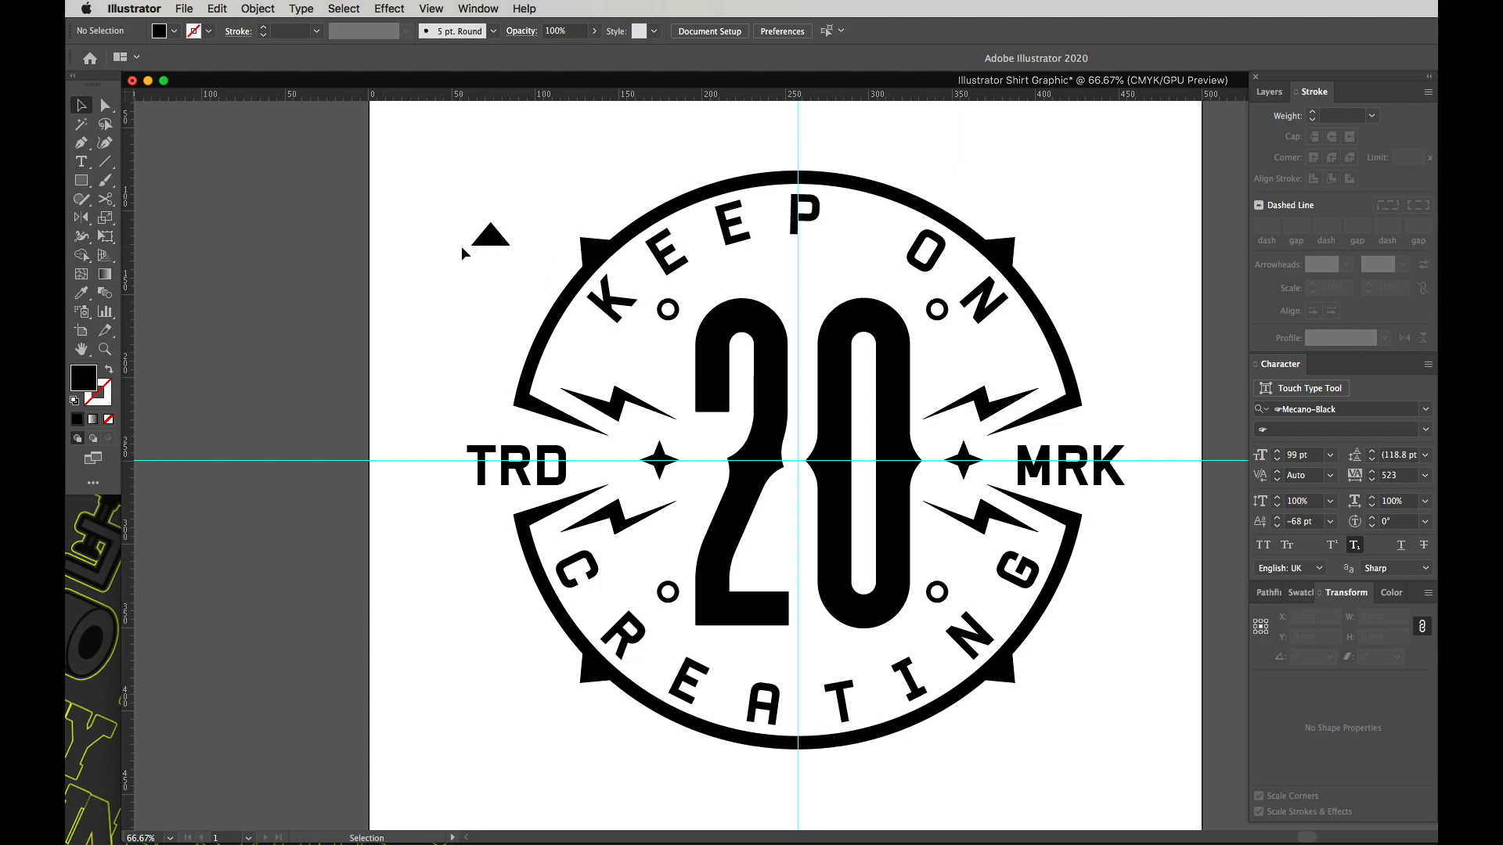
pyautogui.moveTo(494, 243); pyautogui.dragTo(593, 327)
pyautogui.scroll(5, 637, 319)
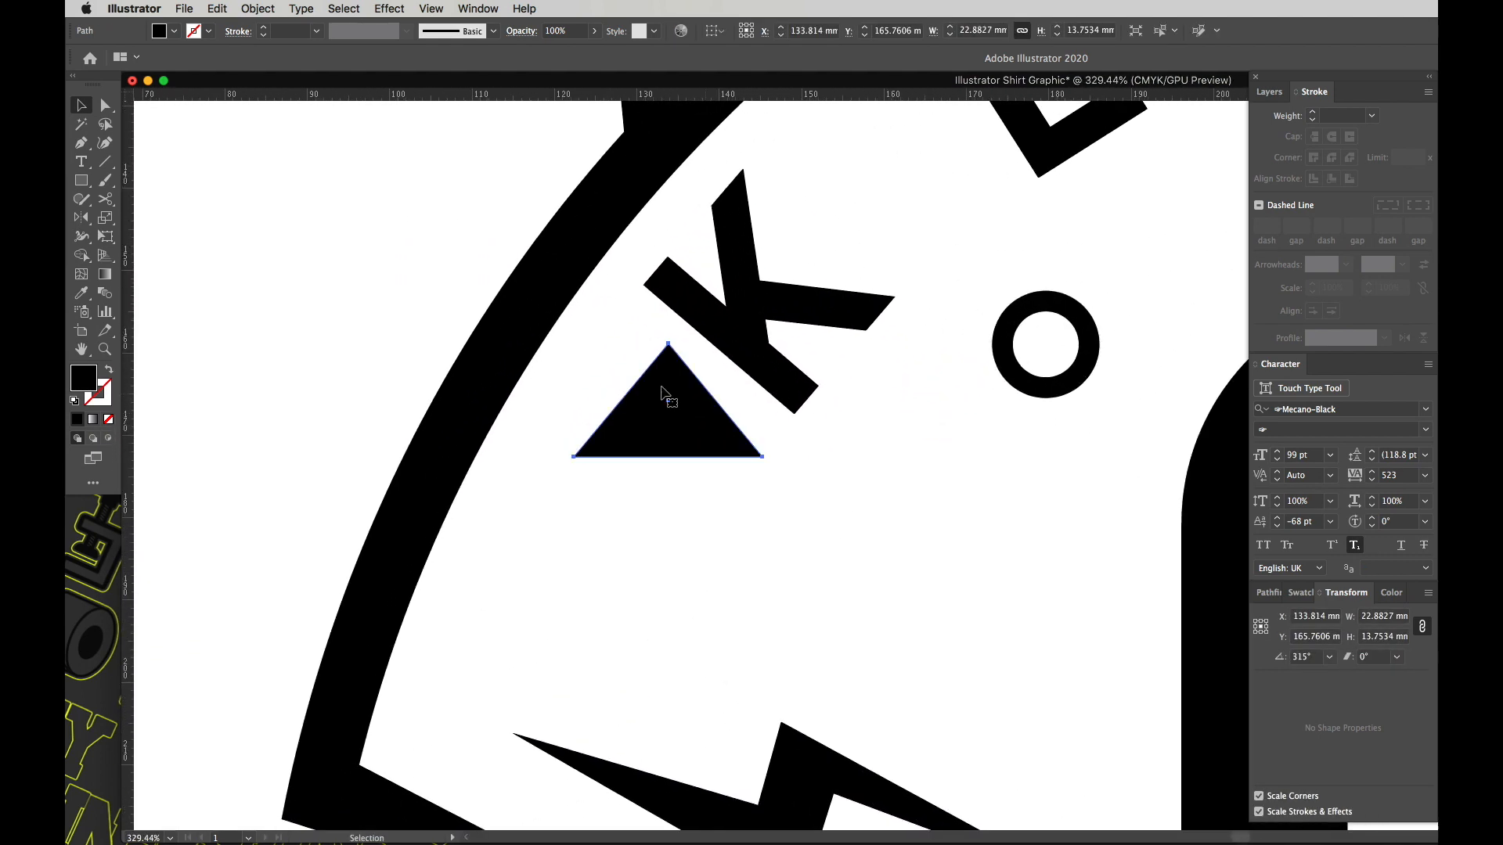
pyautogui.press('e')
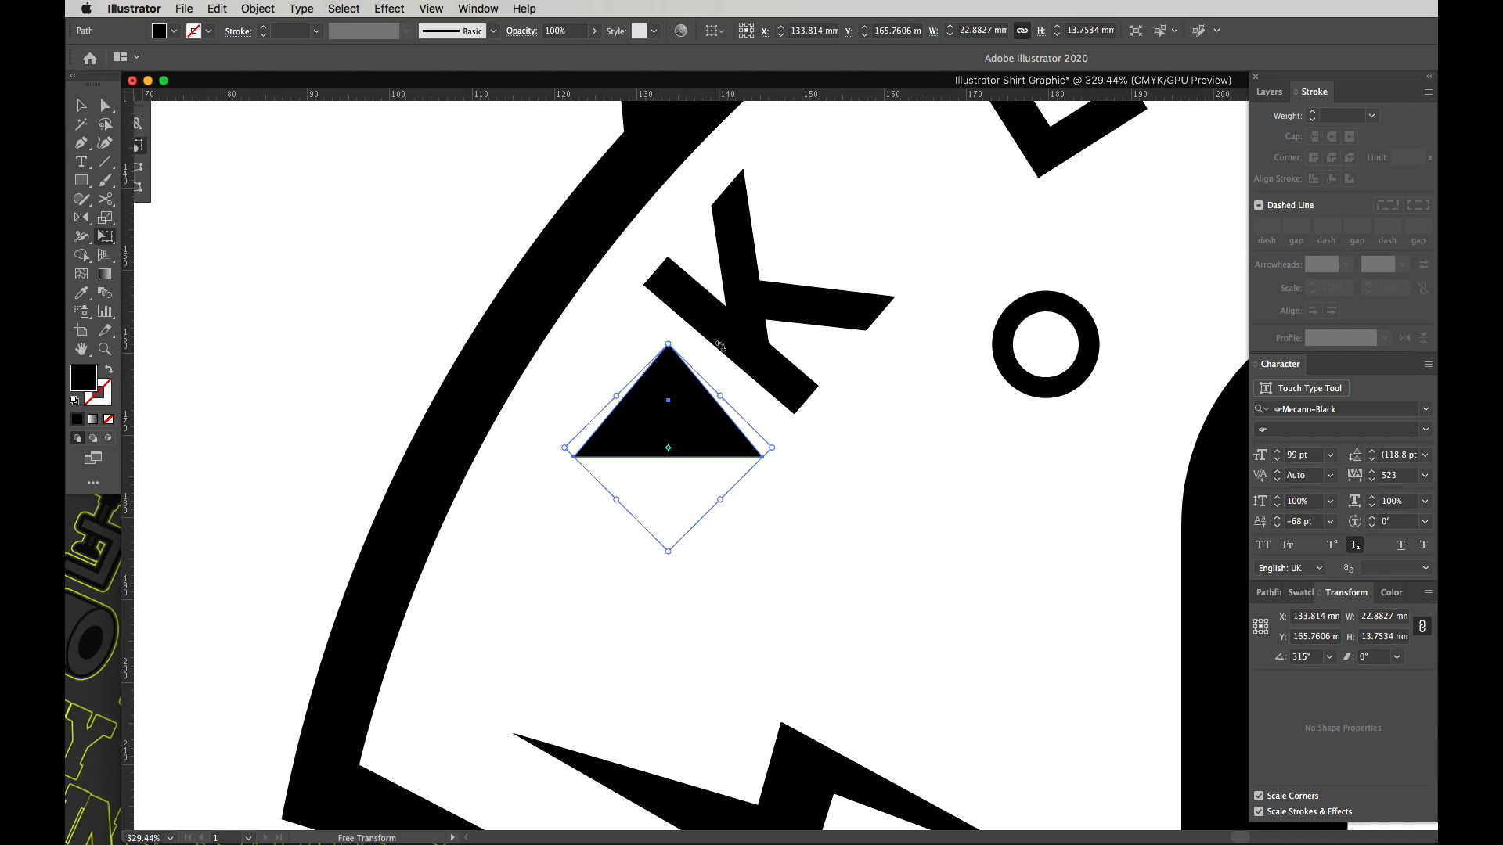
pyautogui.moveTo(669, 342); pyautogui.dragTo(670, 429)
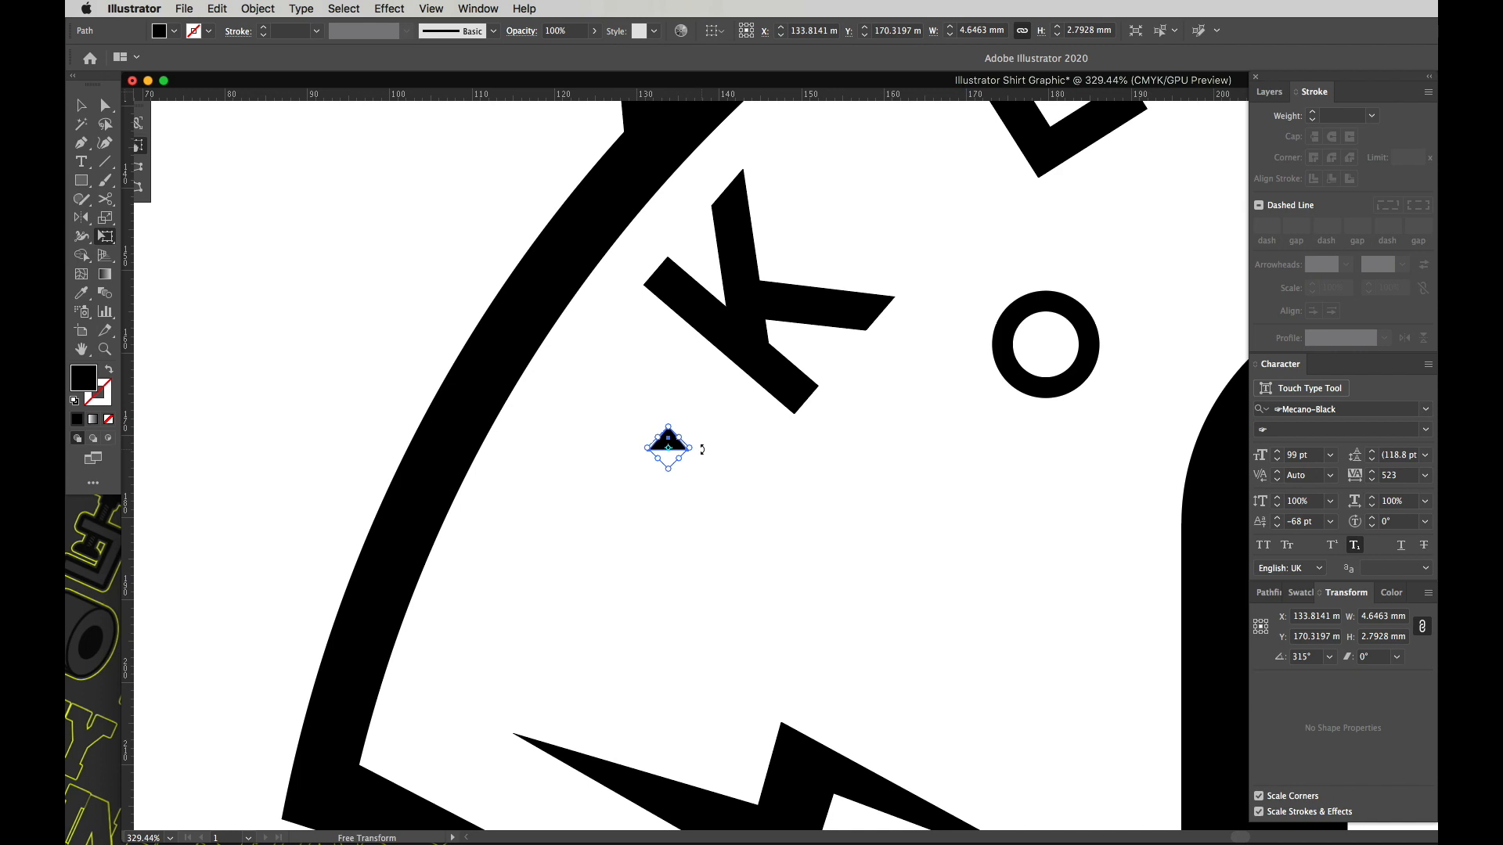
pyautogui.click(702, 449)
# Step: Rotate the small triangle and place it as a spike on the outer edge of the K's stem
pyautogui.press('r')
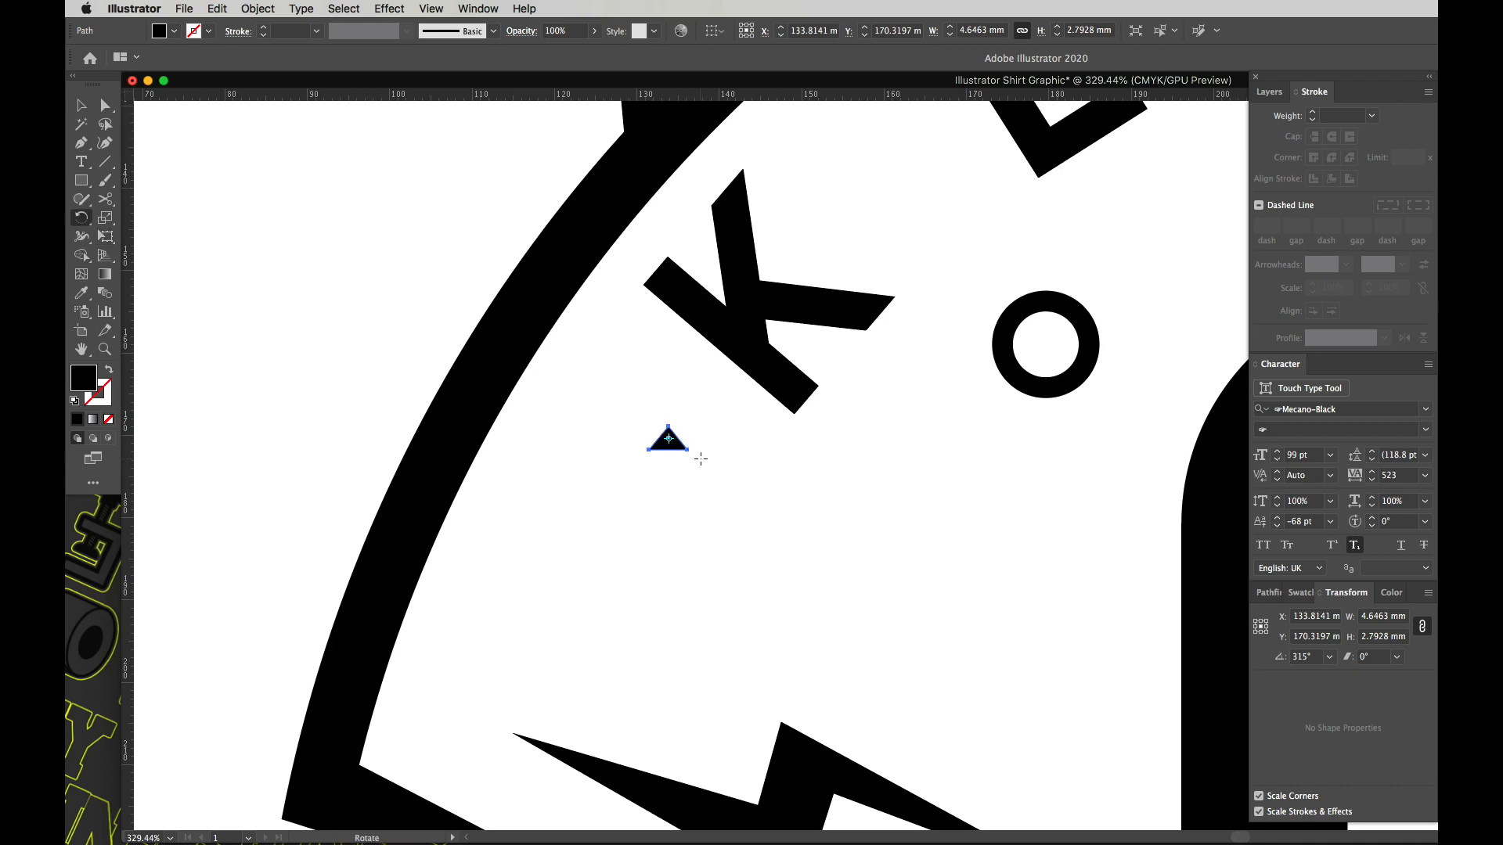
pyautogui.press('e')
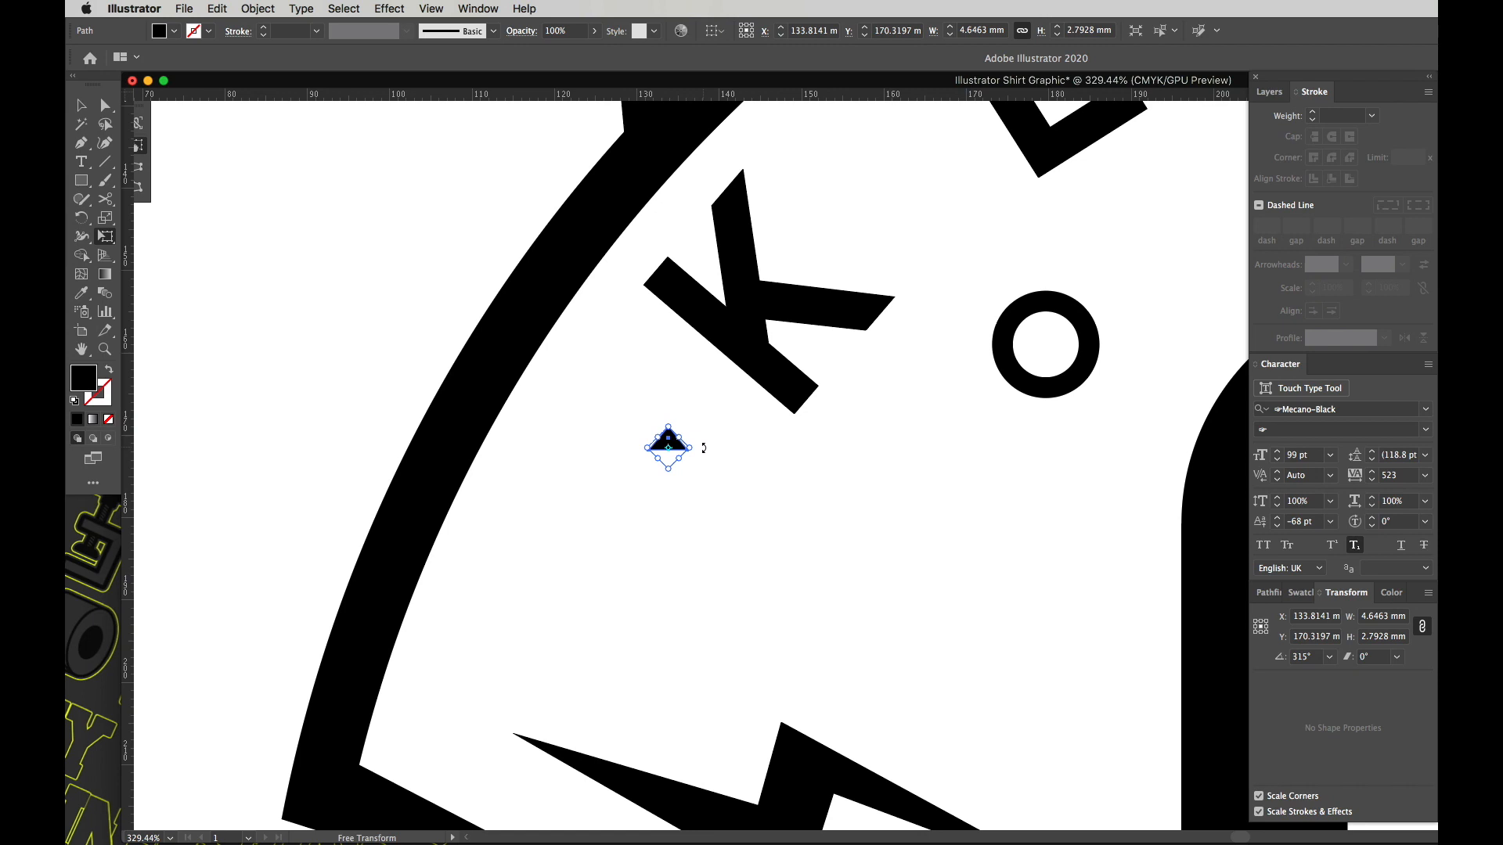
pyautogui.moveTo(703, 450); pyautogui.dragTo(631, 415)
pyautogui.press('v')
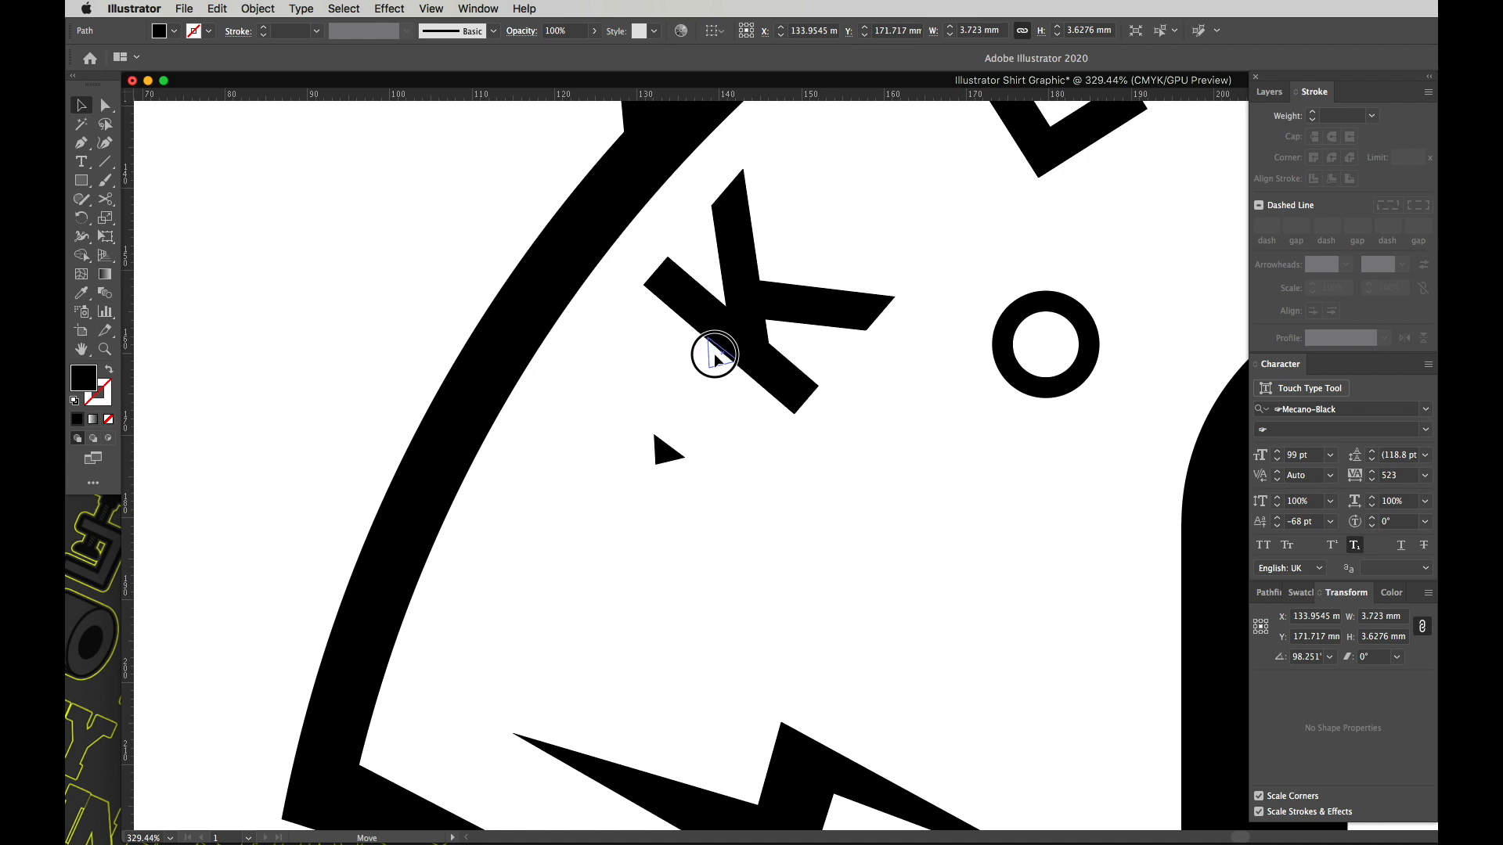
pyautogui.moveTo(713, 353); pyautogui.dragTo(718, 354)
pyautogui.press('r')
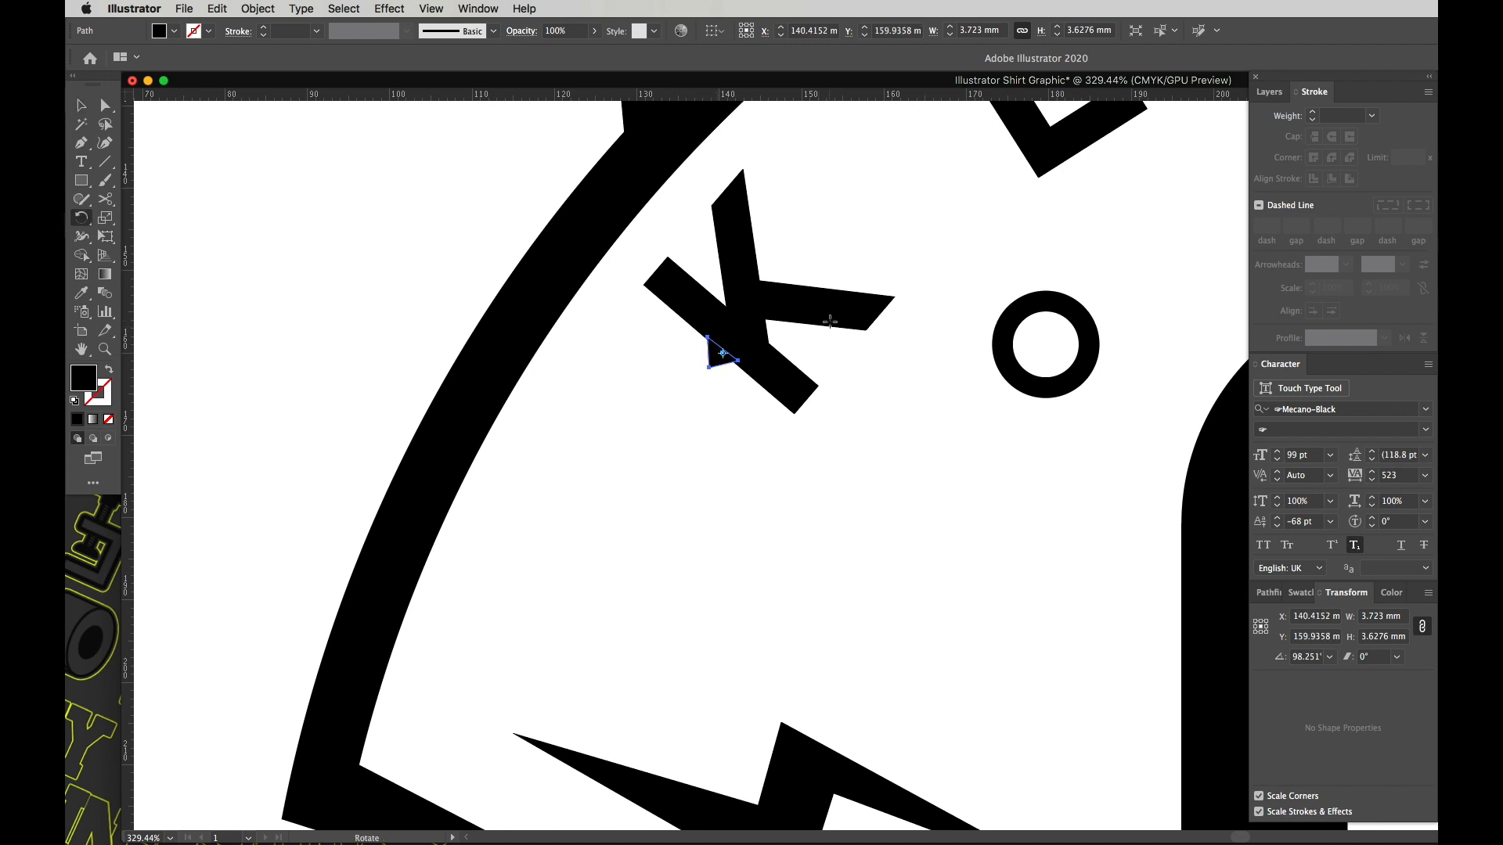
pyautogui.press('v')
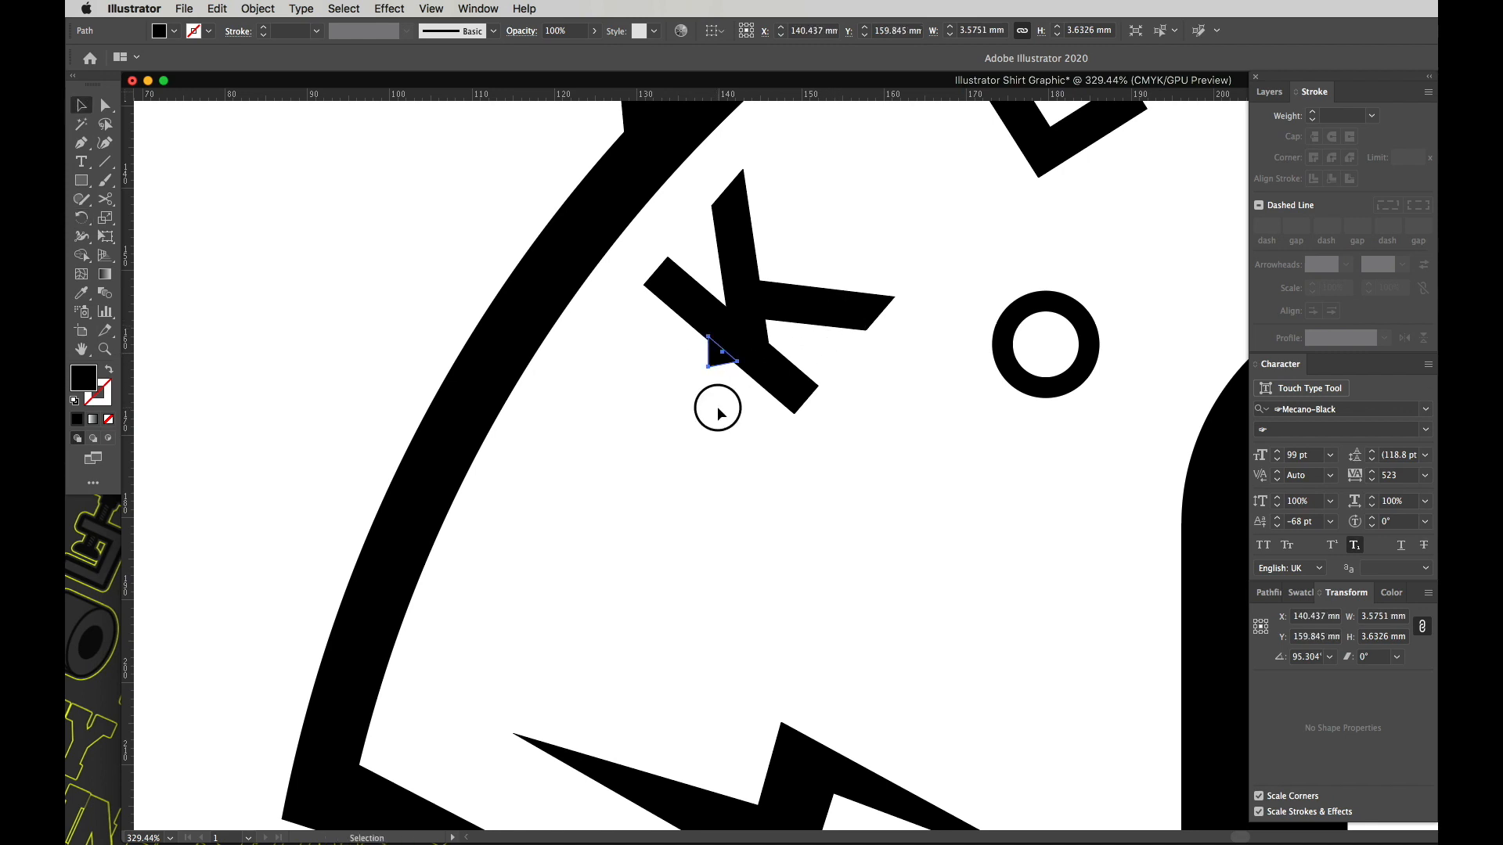
pyautogui.click(716, 406)
# Step: Copy the small spike onto the stem of the first E in KEEP and rotate it to match the letter
pyautogui.press('super+minus')
pyautogui.moveTo(1016, 406); pyautogui.dragTo(859, 244)
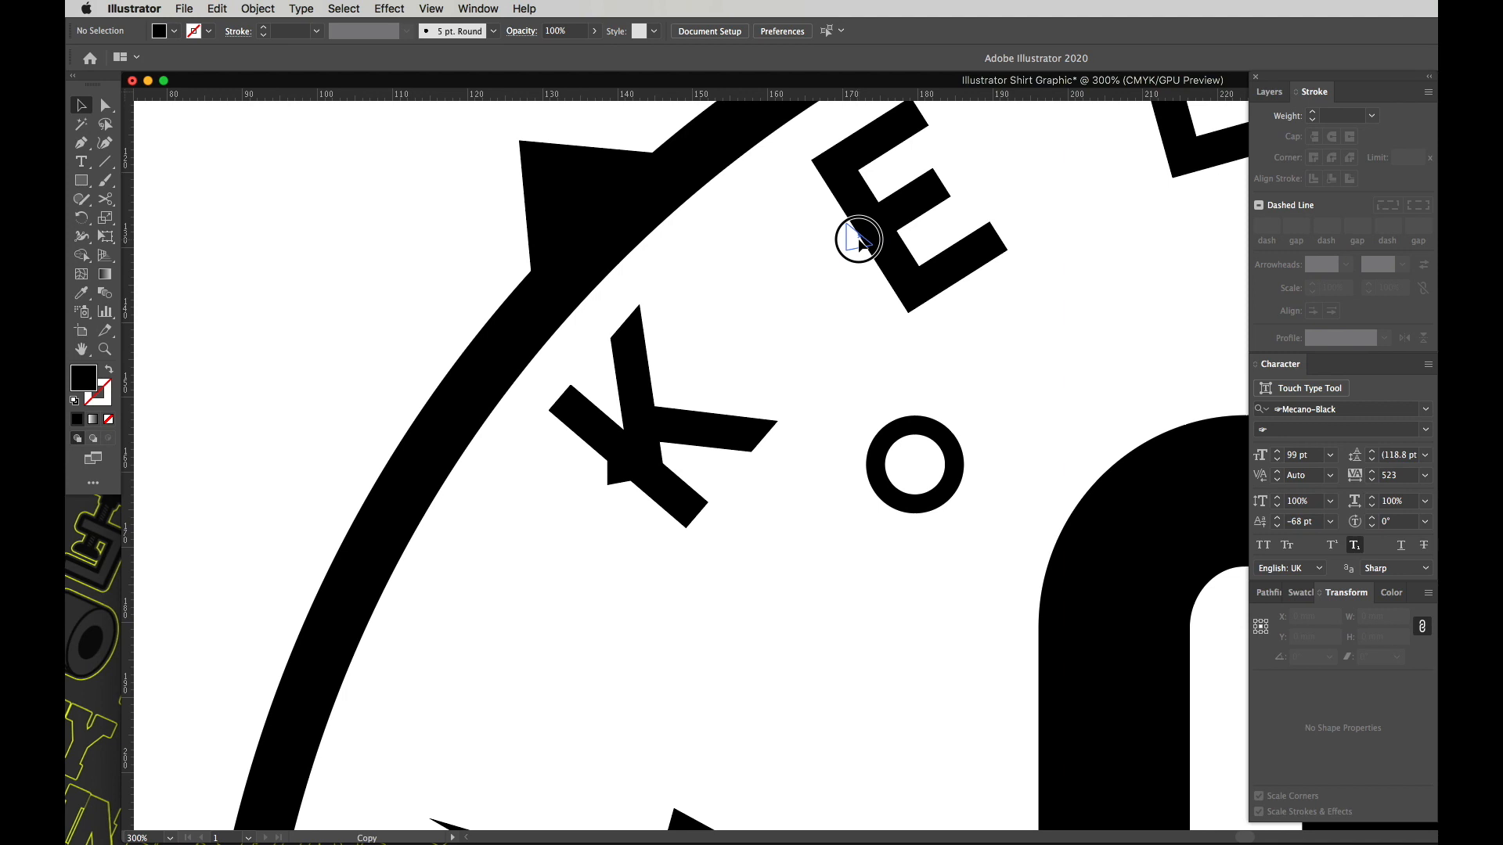
pyautogui.click(858, 241)
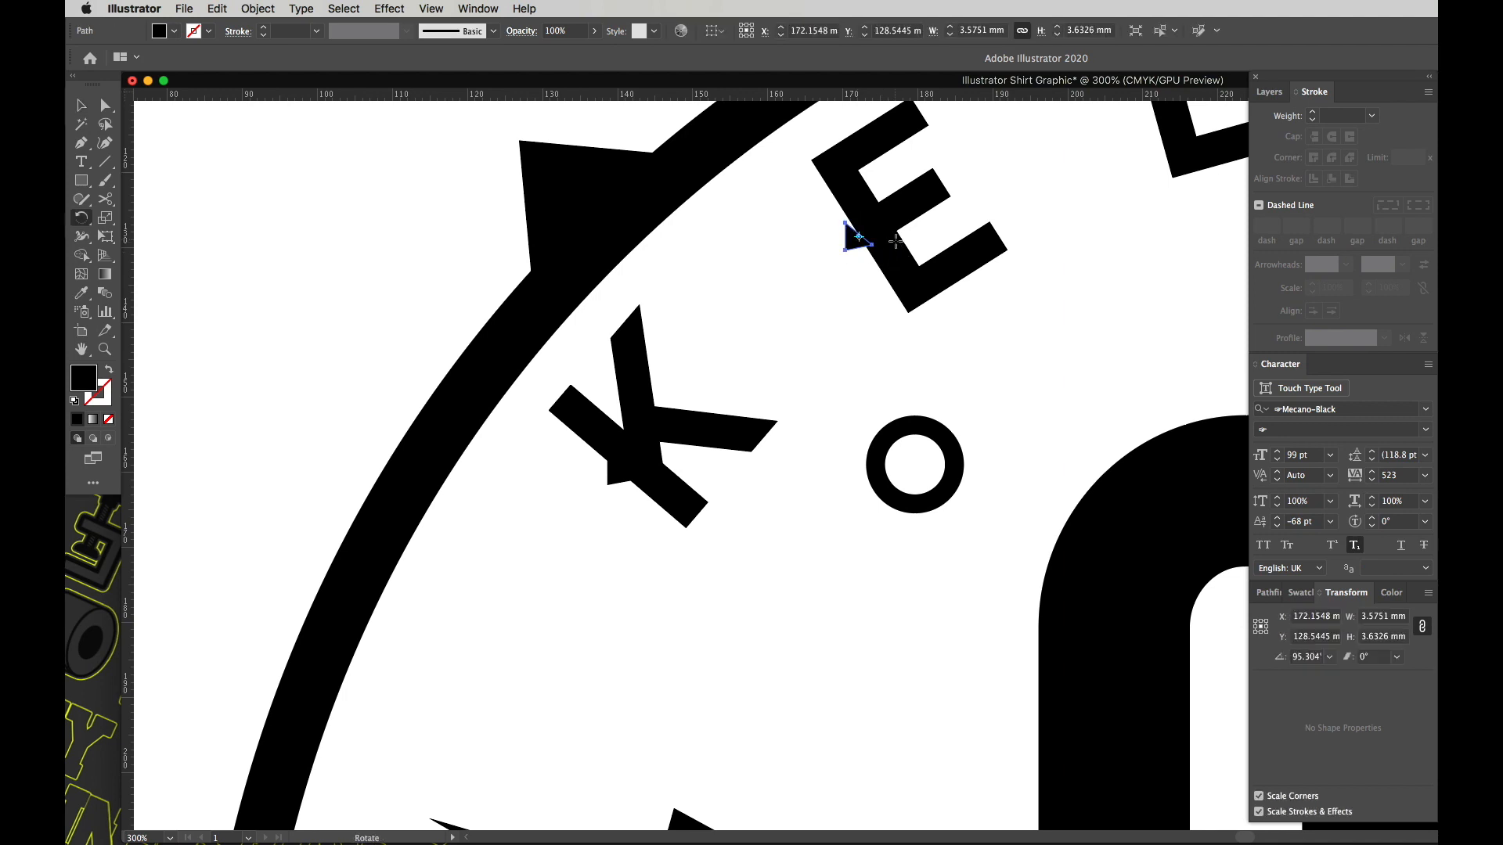
pyautogui.moveTo(918, 239); pyautogui.dragTo(854, 238)
pyautogui.press('v')
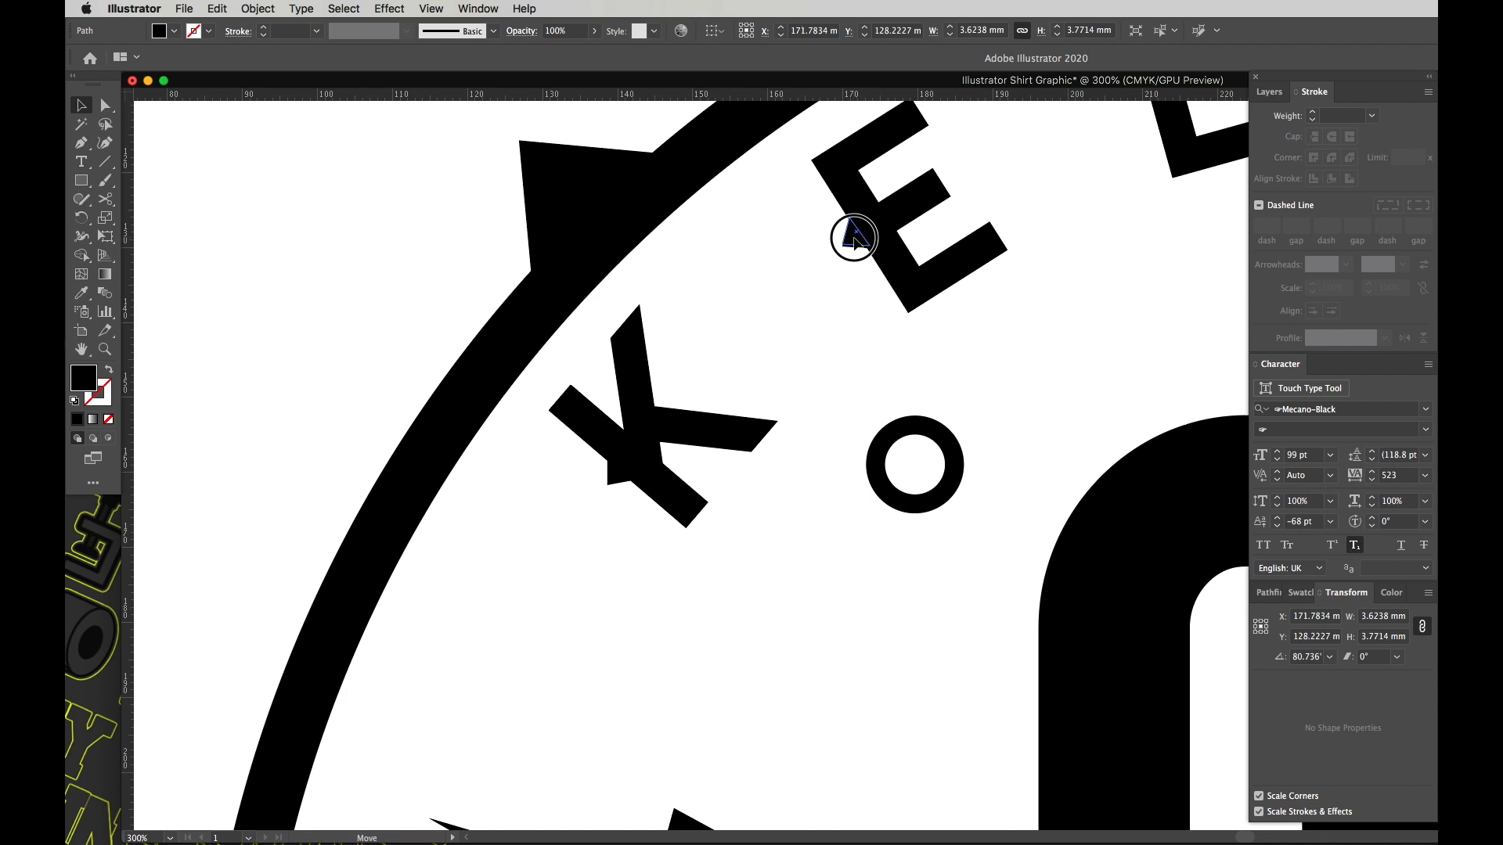
pyautogui.moveTo(940, 299); pyautogui.dragTo(942, 302)
pyautogui.press('super+z')
pyautogui.click(449, 254)
# Step: Add rotated spike copies to the stems of the second E and the P in KEEP
pyautogui.moveTo(769, 339); pyautogui.dragTo(407, 522)
pyautogui.moveTo(420, 470); pyautogui.dragTo(1019, 266)
pyautogui.press('r')
pyautogui.press('v')
pyautogui.press('r')
pyautogui.press('v')
pyautogui.click(1000, 280)
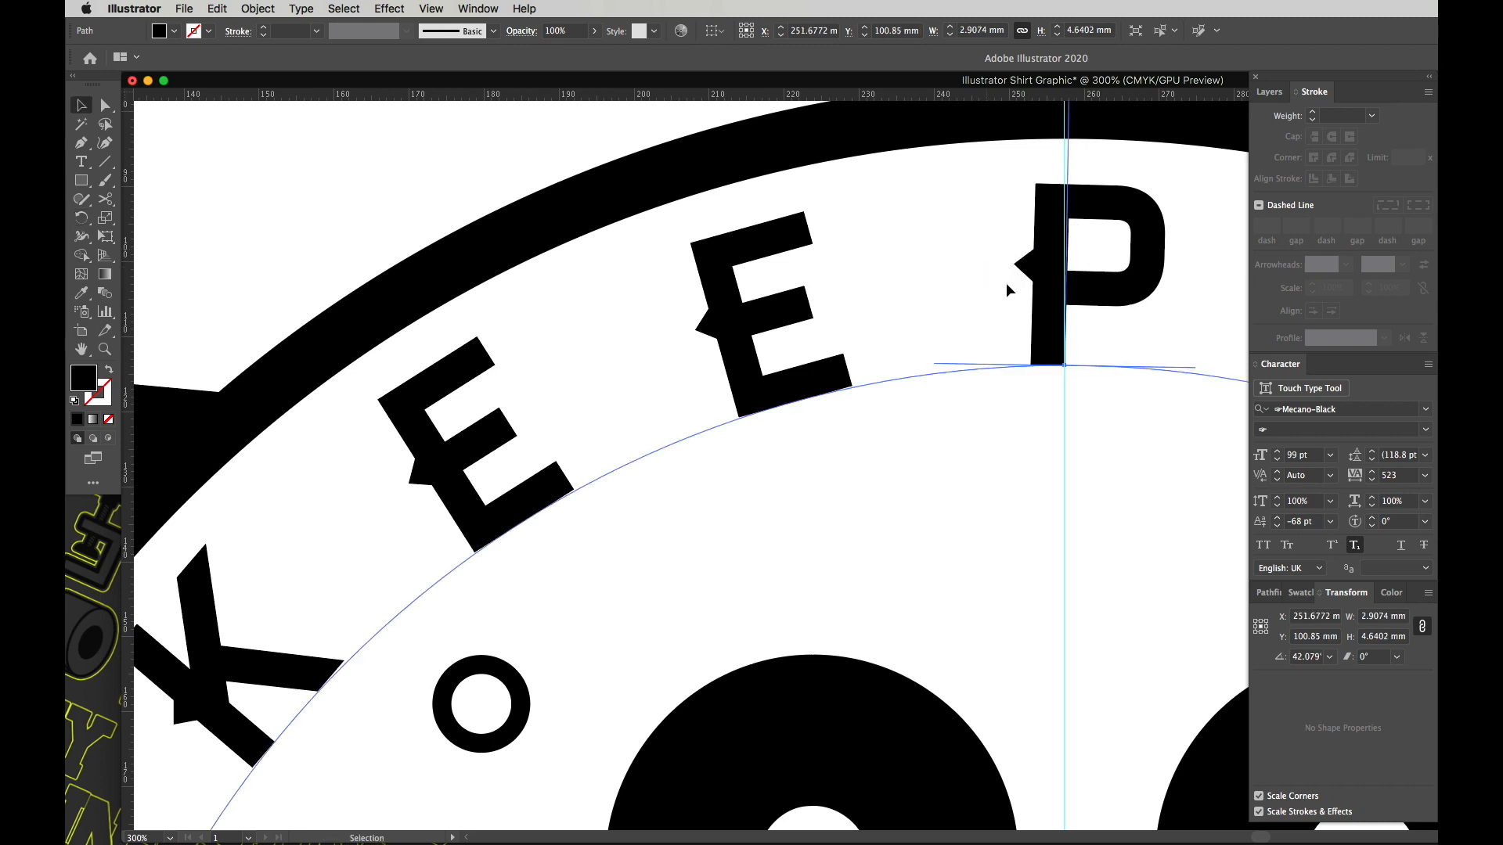
# Step: Copy the P's spike onto the near side of the O in ON and align it with the letter's edge
pyautogui.press('super+minus')
pyautogui.press('super+minus')
pyautogui.moveTo(1100, 375); pyautogui.dragTo(634, 242)
pyautogui.click(634, 242)
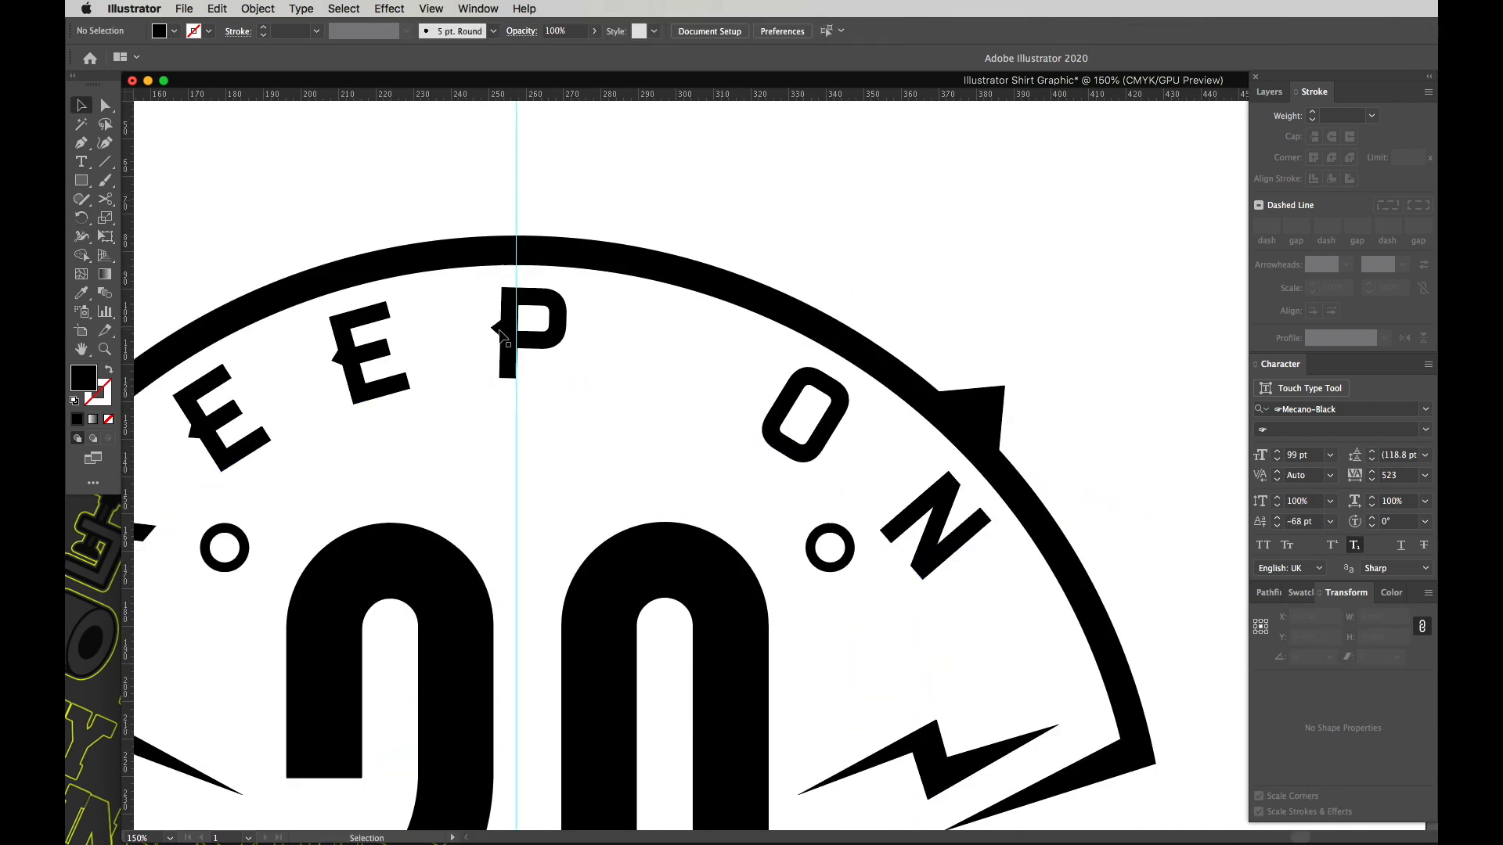
pyautogui.moveTo(738, 401); pyautogui.dragTo(864, 453)
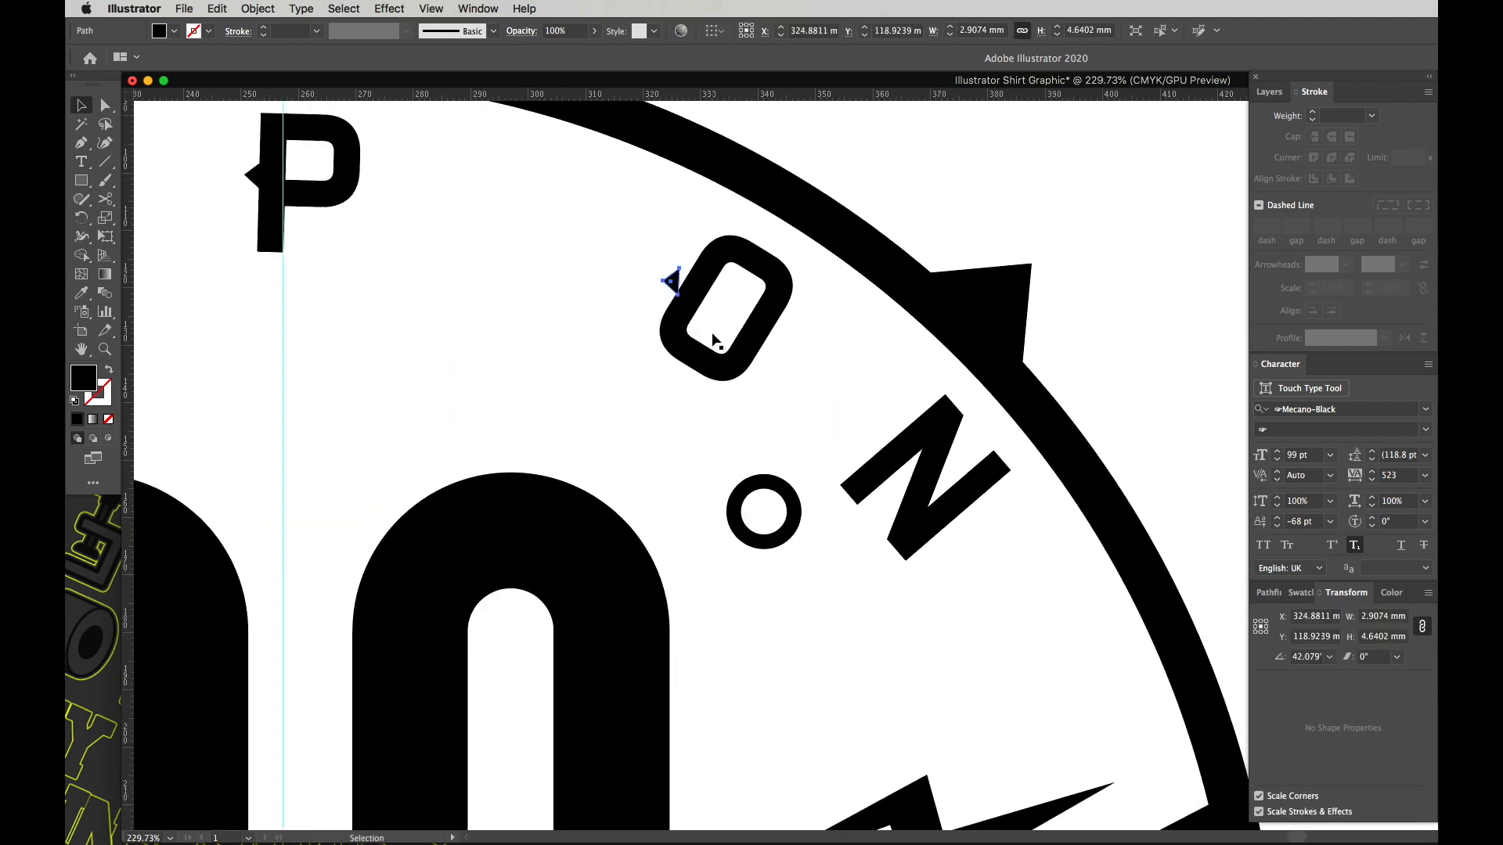
pyautogui.moveTo(742, 230); pyautogui.dragTo(777, 345)
pyautogui.press('v')
pyautogui.click(867, 162)
# Step: Place a spike copy rotated to face outward on the opposite side of the O in ON
pyautogui.press('r')
pyautogui.moveTo(773, 205); pyautogui.dragTo(785, 247)
pyautogui.press('v')
pyautogui.click(776, 344)
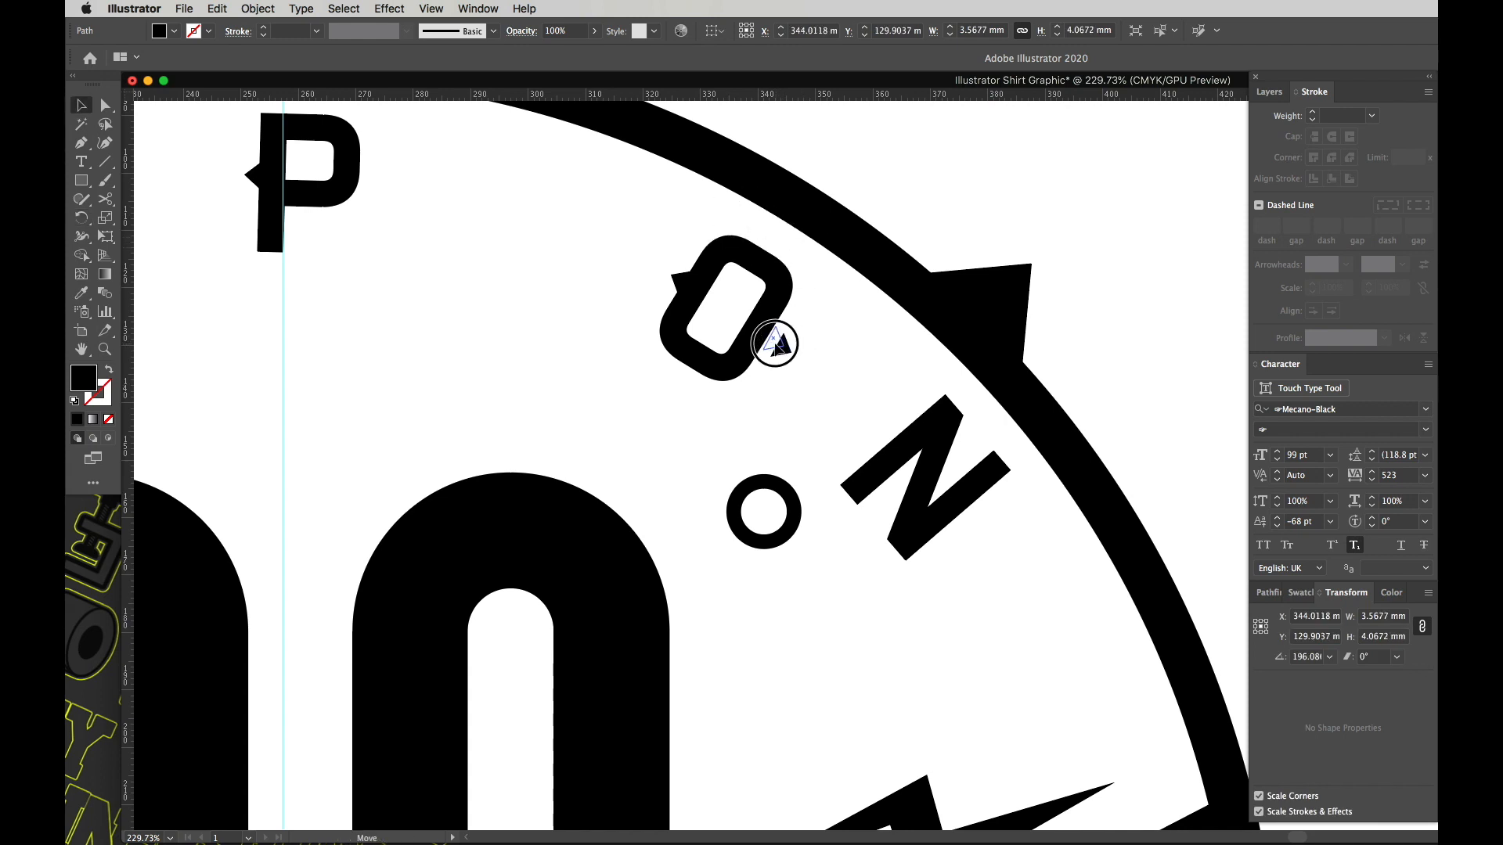
pyautogui.moveTo(805, 320); pyautogui.dragTo(806, 323)
pyautogui.press('v')
# Step: Copy both of the O's spikes onto the N in ON and rotate them to fit its two stems
pyautogui.keyDown('shift'); pyautogui.click(685, 285); pyautogui.keyUp('shift')
pyautogui.moveTo(684, 280); pyautogui.dragTo(886, 435)
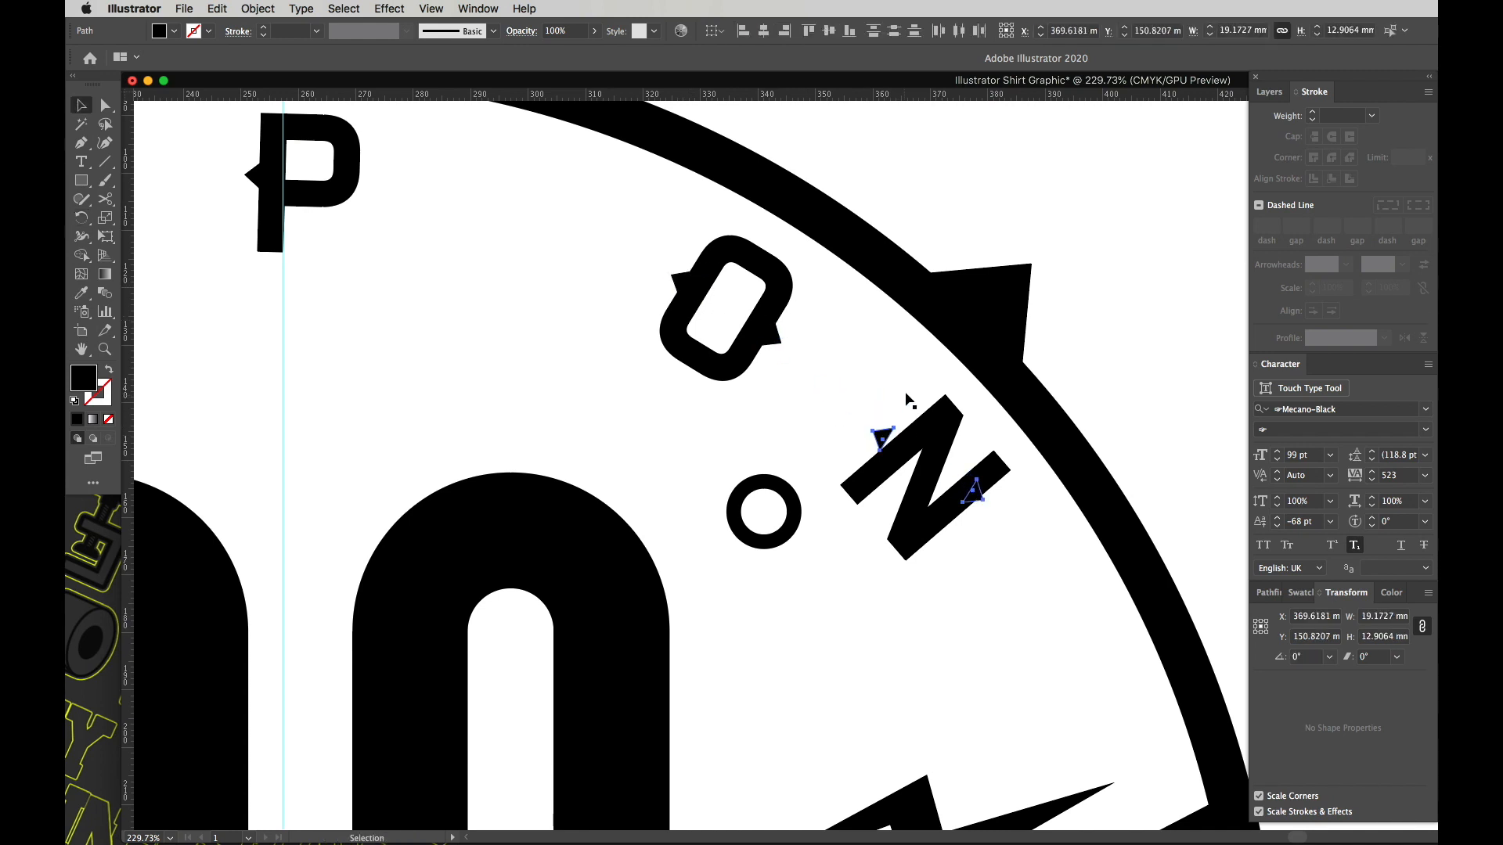
pyautogui.moveTo(977, 367); pyautogui.dragTo(996, 395)
pyautogui.press('v')
pyautogui.moveTo(966, 510); pyautogui.dragTo(961, 522)
pyautogui.press('r')
pyautogui.press('v')
pyautogui.click(1026, 440)
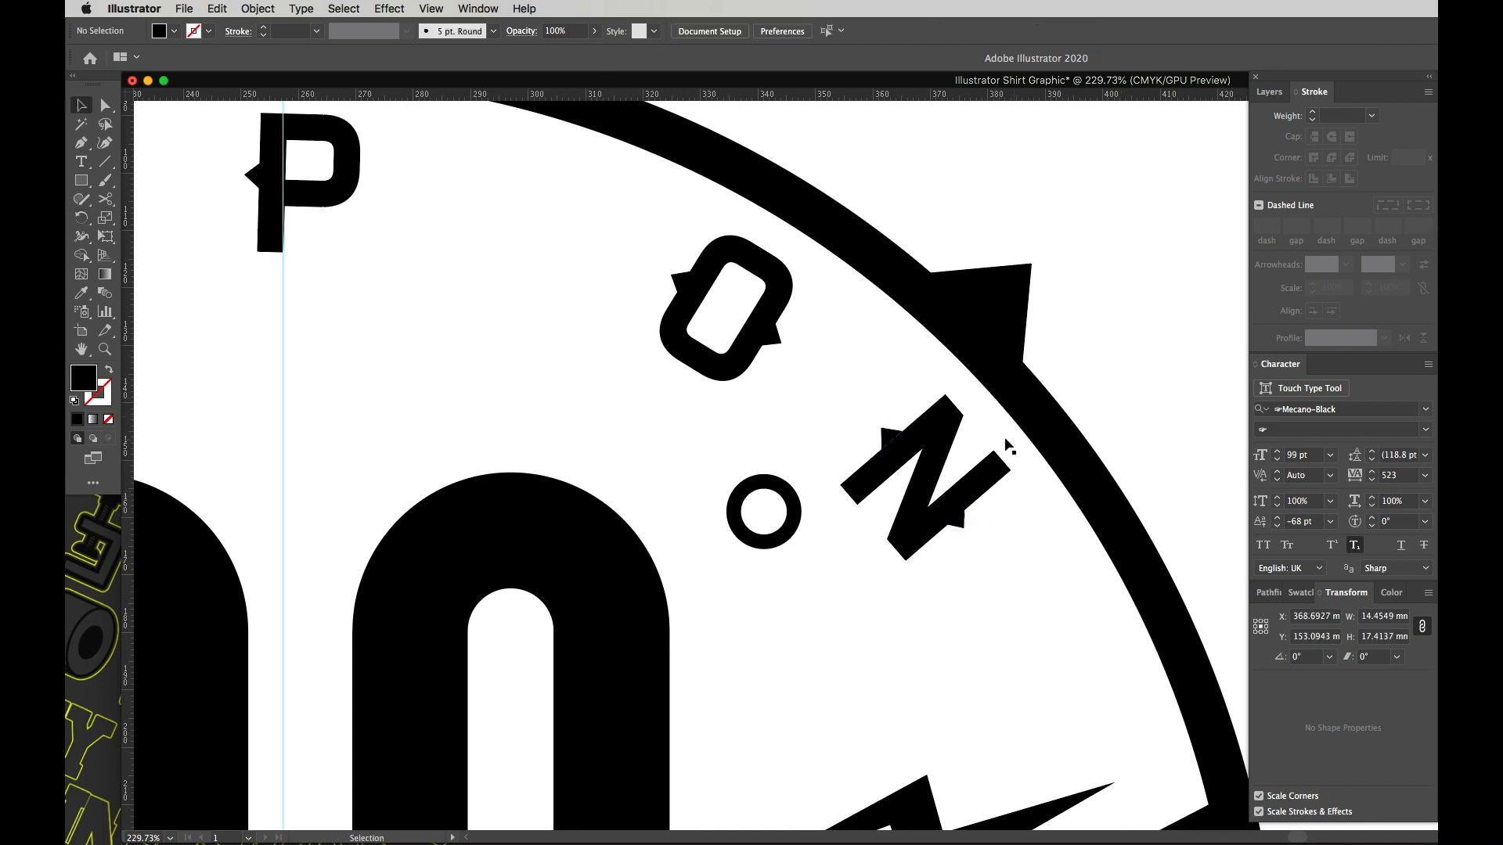
pyautogui.click(886, 437)
pyautogui.click(1083, 382)
pyautogui.click(926, 510)
# Step: Copy a spike onto the back of the C in CREATING and rotate it to match the letter's edge
pyautogui.press('super+1')
pyautogui.moveTo(987, 424); pyautogui.dragTo(792, 389)
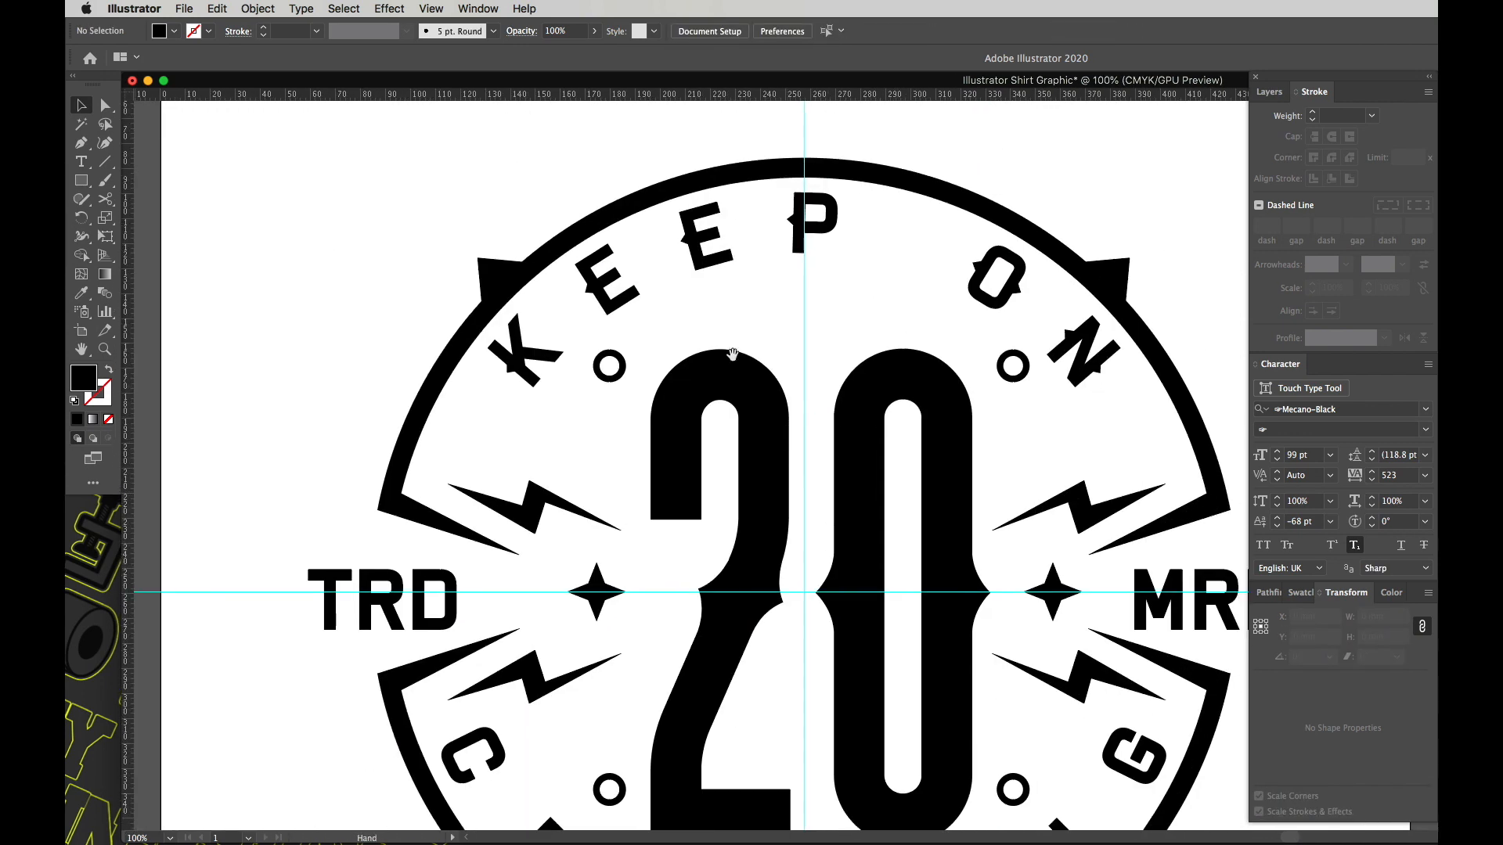
pyautogui.moveTo(1068, 502); pyautogui.dragTo(971, 289)
pyautogui.moveTo(846, 472); pyautogui.dragTo(870, 541)
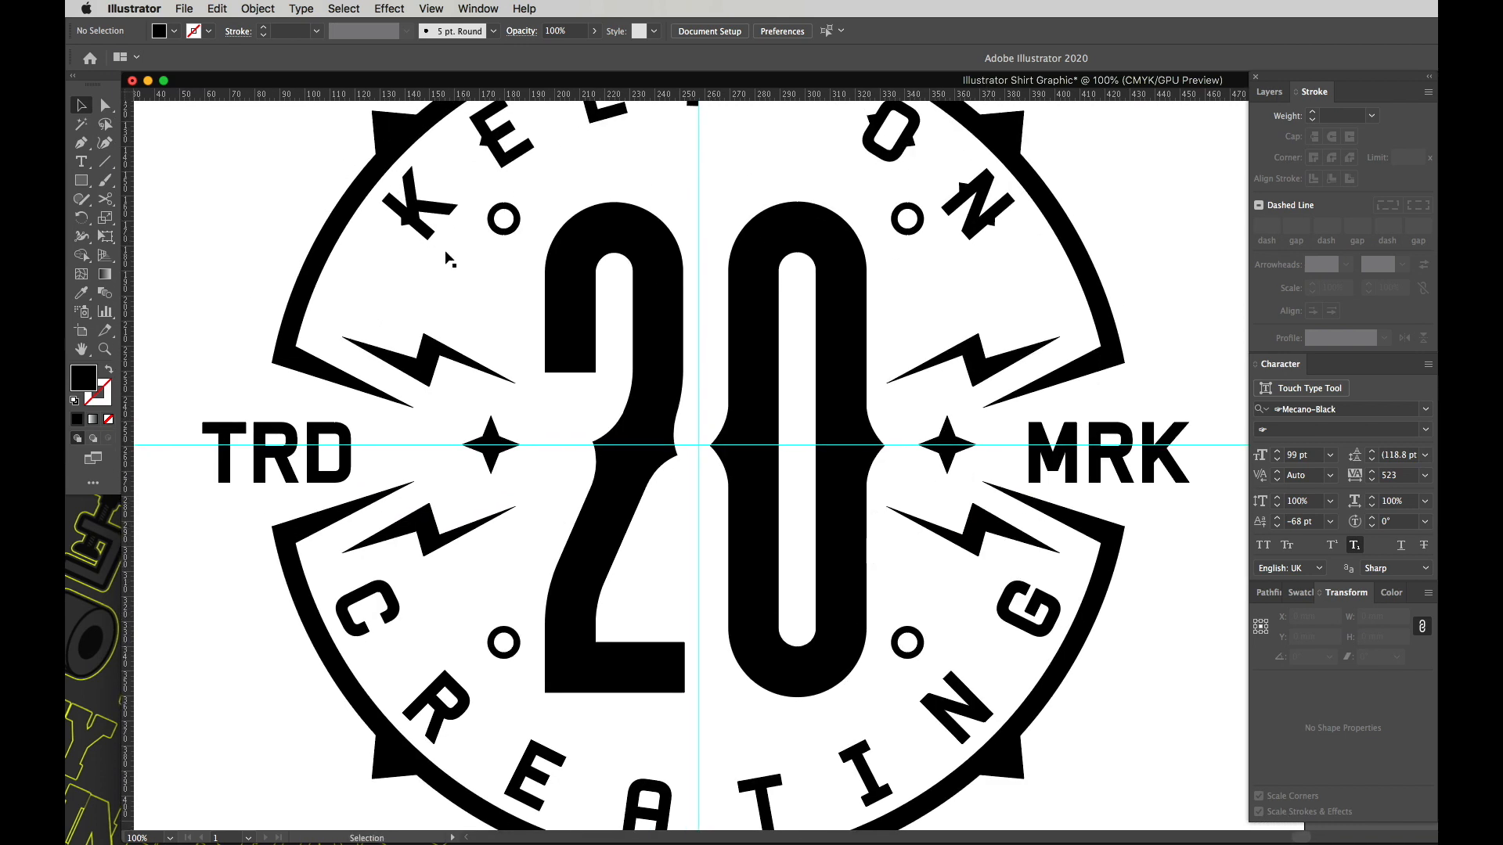
pyautogui.moveTo(395, 317); pyautogui.dragTo(750, 659)
pyautogui.moveTo(431, 593); pyautogui.dragTo(577, 408)
pyautogui.moveTo(488, 382); pyautogui.dragTo(553, 408)
pyautogui.press('v')
pyautogui.click(486, 446)
pyautogui.press('r')
pyautogui.press('v')
pyautogui.keyDown('alt'); pyautogui.keyDown('super'); pyautogui.click(848, 567); pyautogui.keyUp('super'); pyautogui.keyUp('alt')
pyautogui.keyDown('alt'); pyautogui.keyDown('super'); pyautogui.click(849, 567); pyautogui.keyUp('super'); pyautogui.keyUp('alt')
pyautogui.moveTo(942, 498); pyautogui.dragTo(465, 409)
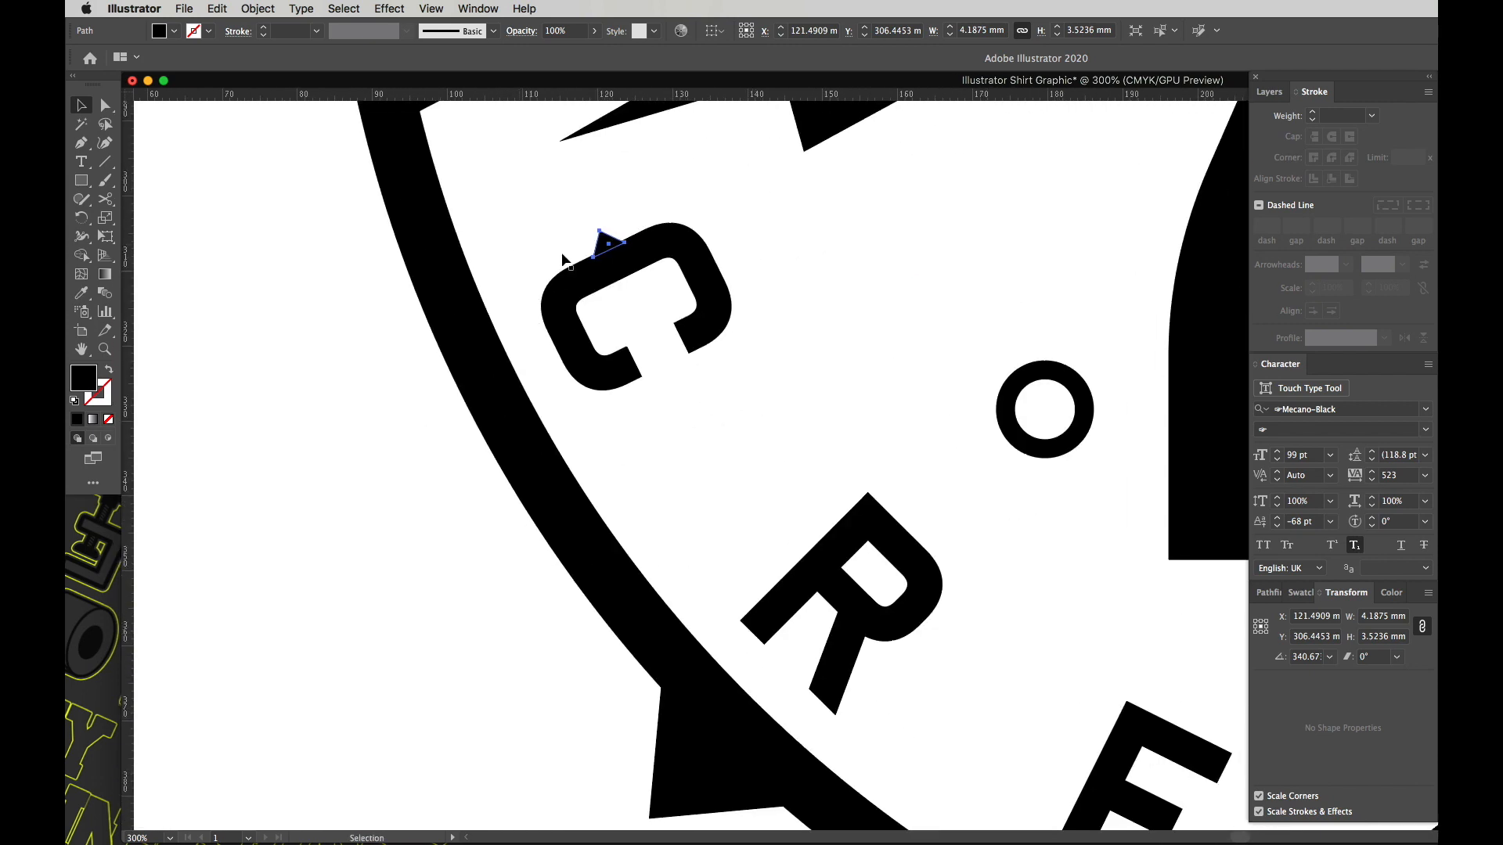
# Step: Copy the C's spike onto the stems of the R and the E in CREATING, rotating it to match
pyautogui.moveTo(611, 249); pyautogui.dragTo(855, 530)
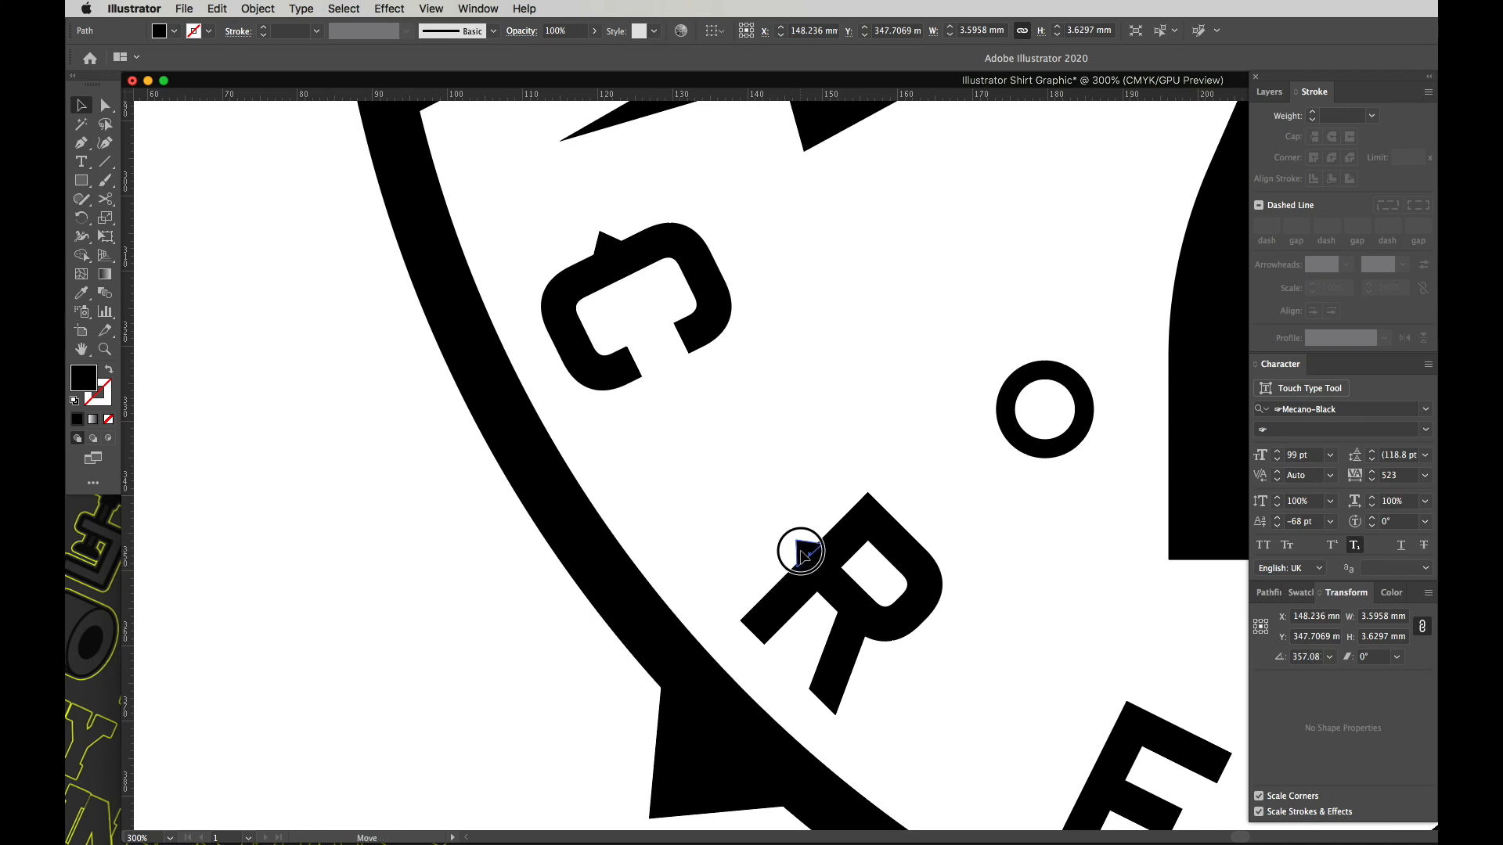
pyautogui.moveTo(802, 551); pyautogui.dragTo(924, 529)
pyautogui.press('r')
pyautogui.press('v')
pyautogui.moveTo(814, 548); pyautogui.dragTo(1153, 674)
# Step: Place rotated spikes on both sides of the A in CREATING
pyautogui.hscroll(10, 634, 486)
pyautogui.scroll(-3, 634, 486)
pyautogui.press('r')
pyautogui.moveTo(618, 505); pyautogui.dragTo(615, 469)
pyautogui.press('v')
pyautogui.moveTo(553, 509); pyautogui.dragTo(688, 533)
pyautogui.press('r')
# Step: Copy spikes onto both sides of the T's stem in CREATING and rotate them to match
pyautogui.moveTo(622, 478); pyautogui.dragTo(952, 508)
pyautogui.press('v')
pyautogui.press('r')
pyautogui.moveTo(827, 562); pyautogui.dragTo(841, 549)
pyautogui.moveTo(956, 518); pyautogui.dragTo(979, 532)
pyautogui.click(980, 516)
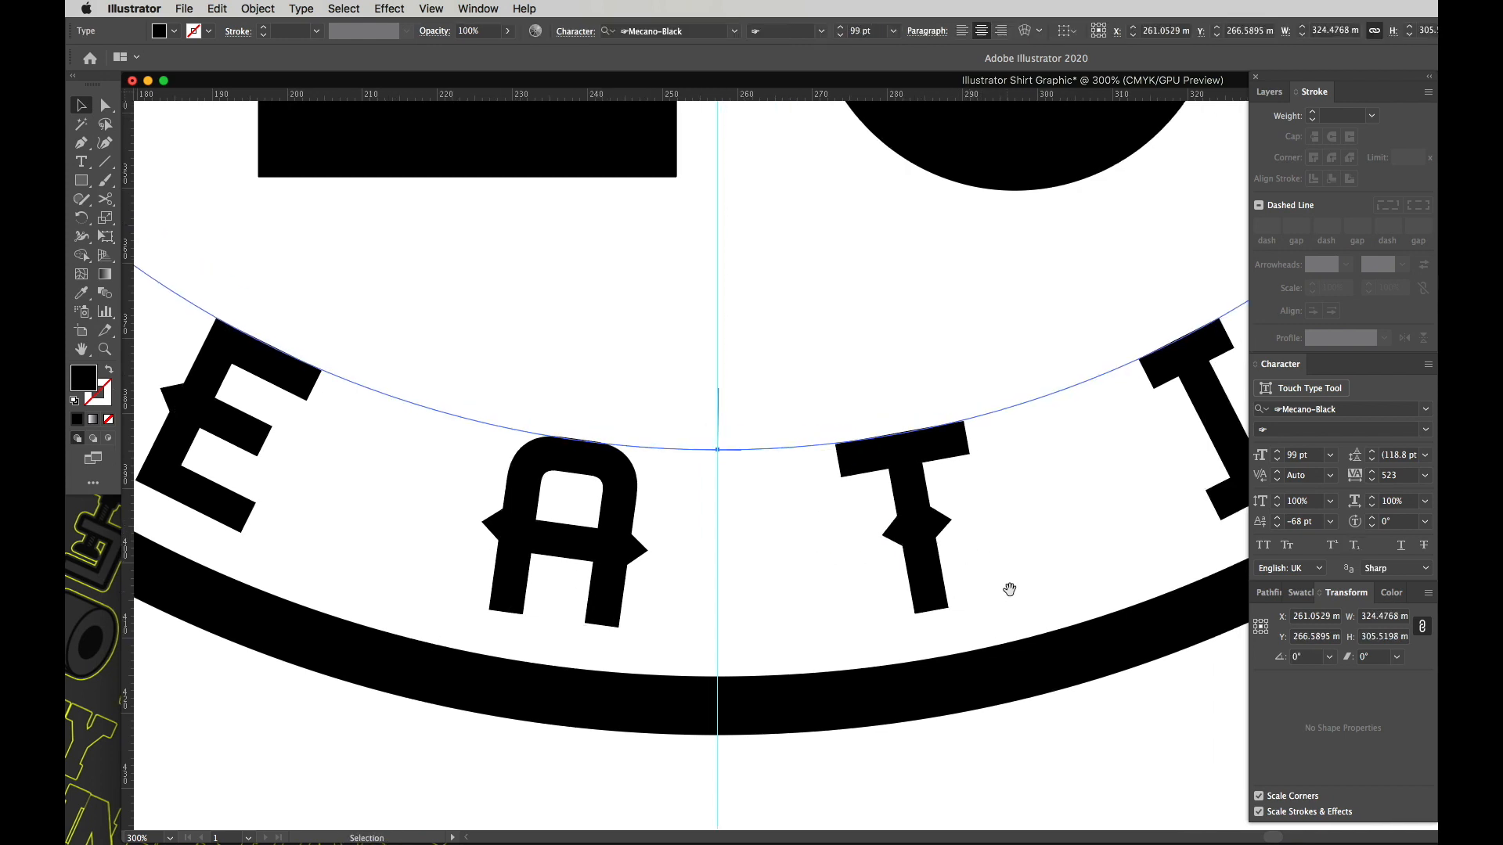
# Step: Fine-tune the position and rotation of the spike on the A-facing side of the T's stem
pyautogui.moveTo(1008, 589); pyautogui.dragTo(800, 554)
pyautogui.moveTo(701, 465); pyautogui.dragTo(774, 465)
pyautogui.click(670, 542)
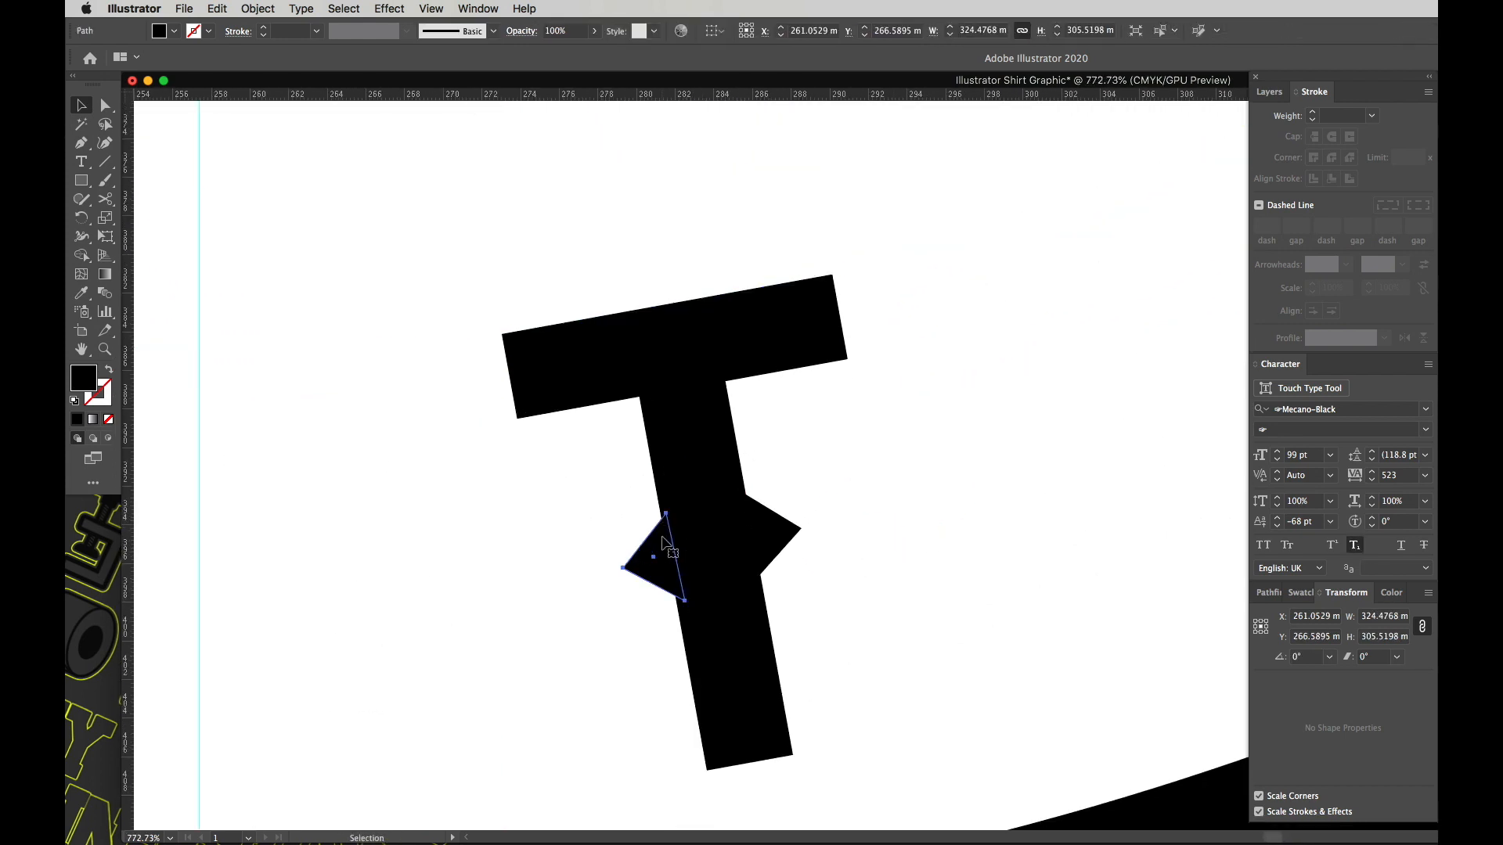
pyautogui.moveTo(767, 531); pyautogui.dragTo(722, 467)
pyautogui.press('v')
pyautogui.moveTo(666, 544); pyautogui.dragTo(663, 548)
pyautogui.press('r')
pyautogui.moveTo(709, 496); pyautogui.dragTo(704, 491)
pyautogui.press('v')
# Step: Copy spikes onto both sides of the I's stem in CREATING and rotate them to match
pyautogui.keyDown('alt'); pyautogui.keyDown('super'); pyautogui.click(951, 533); pyautogui.keyUp('super'); pyautogui.keyUp('alt')
pyautogui.keyDown('alt'); pyautogui.keyDown('super'); pyautogui.click(951, 533); pyautogui.keyUp('super'); pyautogui.keyUp('alt')
pyautogui.moveTo(862, 575); pyautogui.dragTo(487, 591)
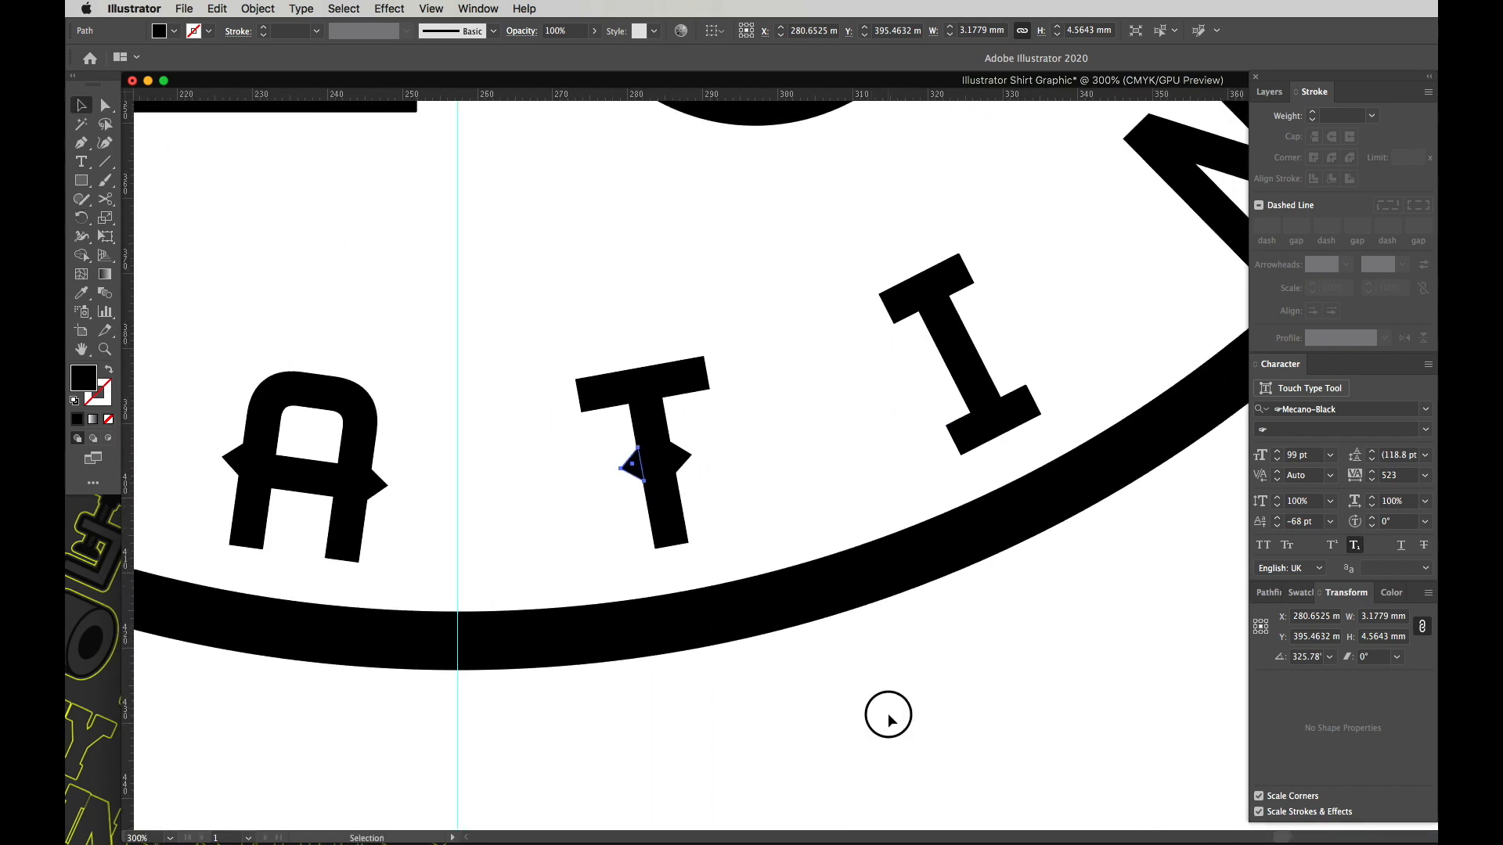
pyautogui.click(887, 716)
pyautogui.moveTo(671, 470); pyautogui.dragTo(669, 547)
pyautogui.press('r')
pyautogui.press('v')
pyautogui.press('space')
pyautogui.click(772, 658)
pyautogui.click(572, 576)
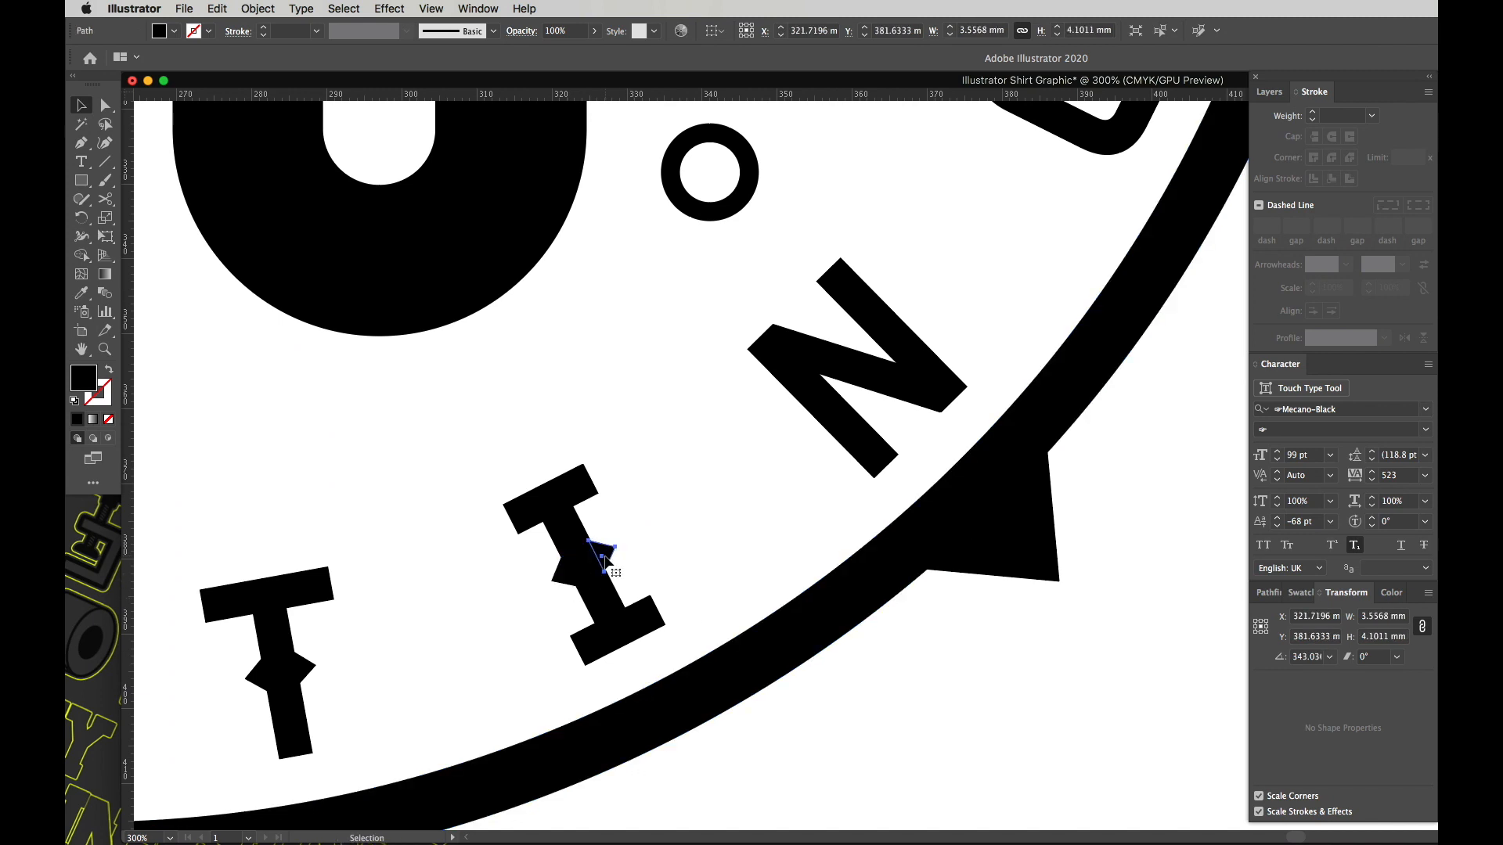
# Step: Copy the I's two spikes onto the N in CREATING and rotate them to match the letter
pyautogui.keyDown('shift'); pyautogui.click(574, 577); pyautogui.keyUp('shift')
pyautogui.moveTo(573, 576); pyautogui.dragTo(806, 419)
pyautogui.press('r')
pyautogui.moveTo(926, 402)
pyautogui.mouseDown()
pyautogui.moveTo(899, 349)
pyautogui.moveTo(904, 385)
pyautogui.moveTo(917, 340)
pyautogui.moveTo(906, 320)
pyautogui.mouseUp()
pyautogui.press('v')
pyautogui.click(870, 411)
pyautogui.click(1128, 475)
# Step: Copy a spike onto the G in CREATING and position it against the letter's edge
pyautogui.press('super+minus')
pyautogui.press('super+minus')
pyautogui.press('super+minus')
pyautogui.press('space')
pyautogui.moveTo(853, 395); pyautogui.dragTo(823, 441)
pyautogui.press('space')
pyautogui.moveTo(1049, 441); pyautogui.dragTo(1091, 538)
pyautogui.press('super+space')
pyautogui.moveTo(535, 734); pyautogui.dragTo(803, 460)
pyautogui.press('r')
pyautogui.press('v')
pyautogui.click(933, 588)
pyautogui.moveTo(922, 420); pyautogui.dragTo(1162, 496)
pyautogui.moveTo(1161, 496); pyautogui.dragTo(1043, 460)
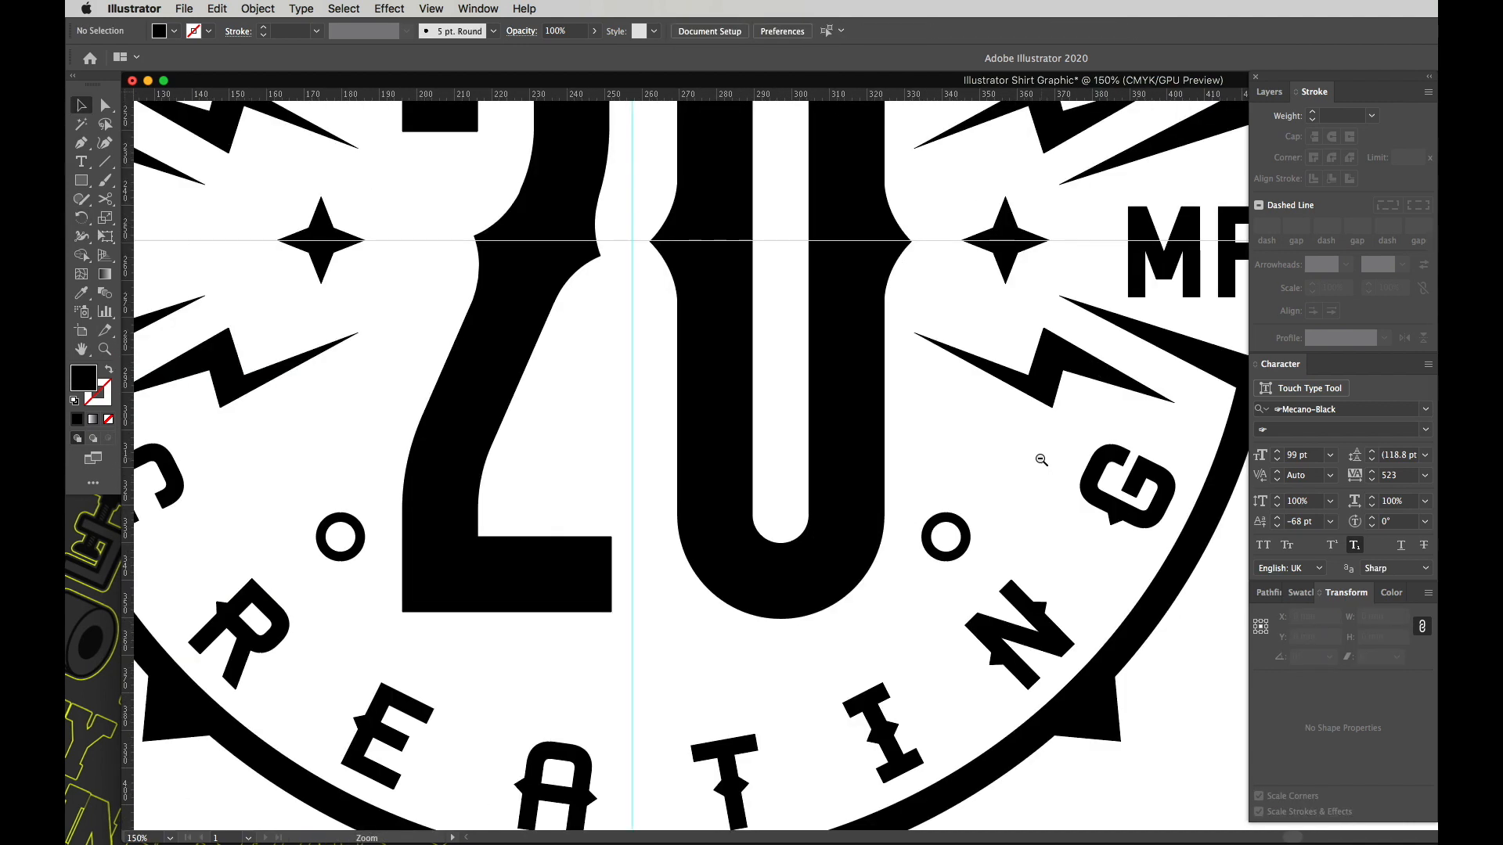
pyautogui.keyDown('alt'); pyautogui.keyDown('super'); pyautogui.click(1072, 457); pyautogui.keyUp('super'); pyautogui.keyUp('alt')
pyautogui.keyDown('alt'); pyautogui.keyDown('super'); pyautogui.click(1087, 477); pyautogui.keyUp('super'); pyautogui.keyUp('alt')
pyautogui.moveTo(1175, 516); pyautogui.dragTo(998, 518)
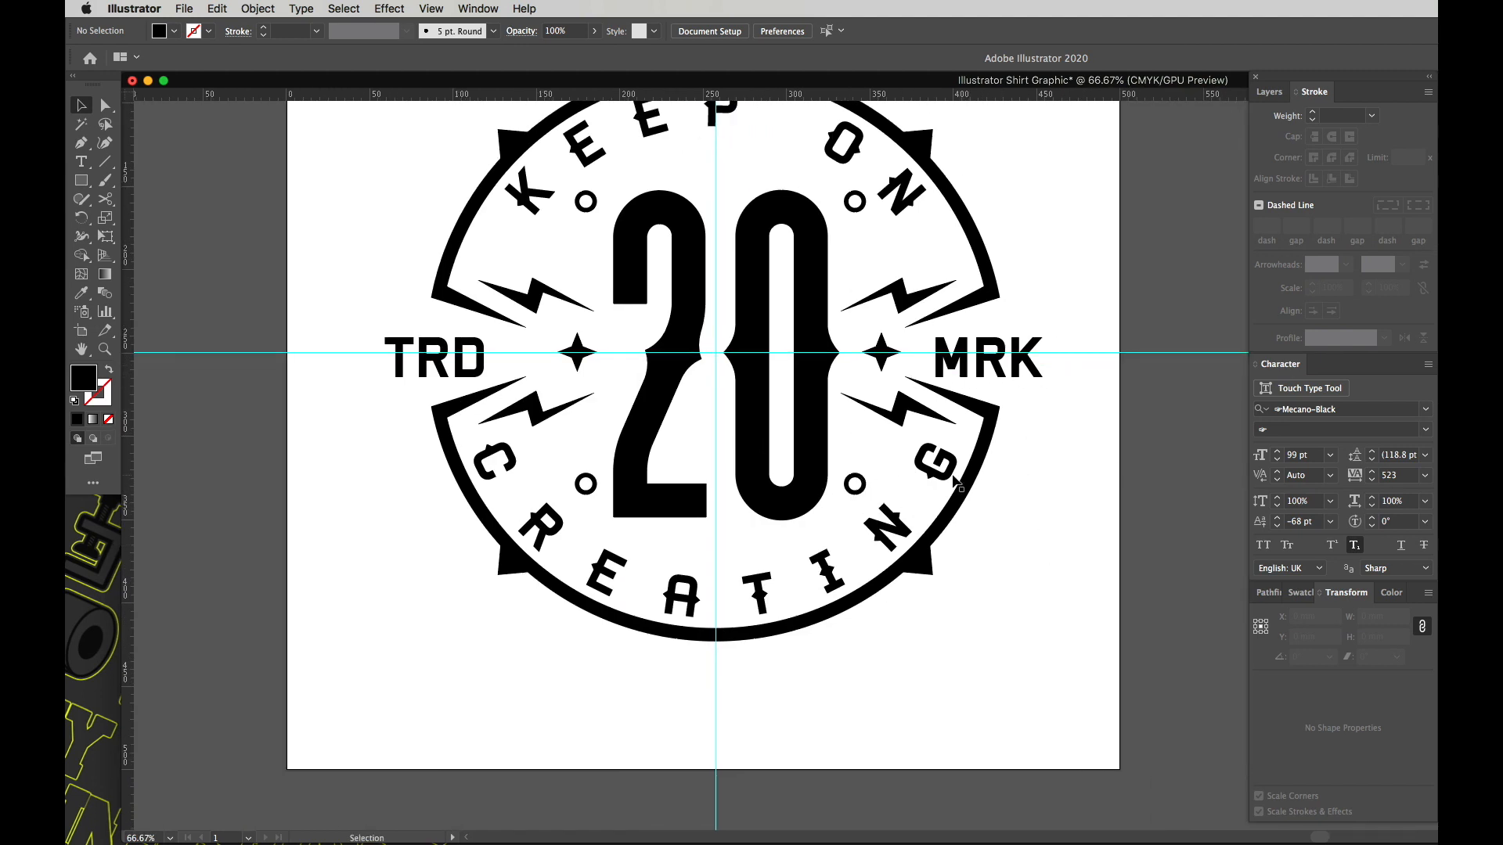
# Step: Copy a spike to the TRD lettering, rotate it upright and place copies on the left edges of T, R and D
pyautogui.moveTo(929, 480); pyautogui.dragTo(398, 355)
pyautogui.moveTo(365, 316); pyautogui.dragTo(617, 344)
pyautogui.moveTo(608, 529); pyautogui.dragTo(617, 657)
pyautogui.press('r')
pyautogui.press('v')
pyautogui.moveTo(602, 463); pyautogui.dragTo(810, 509)
pyautogui.moveTo(959, 510); pyautogui.dragTo(731, 502)
pyautogui.moveTo(599, 507); pyautogui.dragTo(932, 511)
# Step: Copy and rotate a spike to face right, placing it on the T's stem and the D's outer curve in TRD
pyautogui.moveTo(347, 484); pyautogui.dragTo(465, 498)
pyautogui.press('r')
pyautogui.moveTo(479, 391); pyautogui.dragTo(377, 376)
pyautogui.press('v')
pyautogui.moveTo(461, 493); pyautogui.dragTo(1009, 566)
pyautogui.moveTo(1022, 510); pyautogui.dragTo(1063, 510)
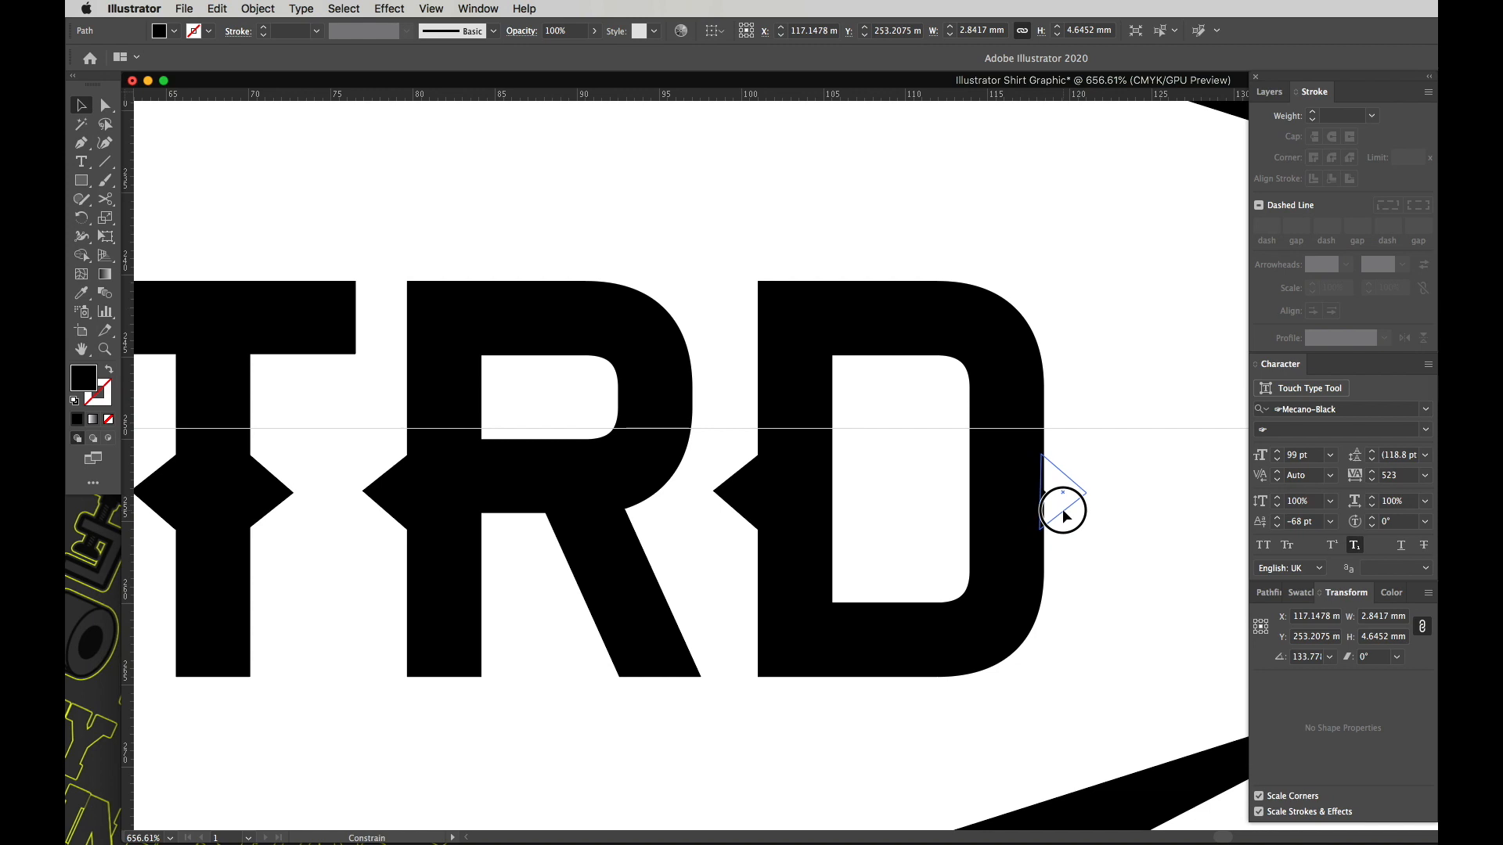
pyautogui.keyDown('alt'); pyautogui.keyDown('super'); pyautogui.click(1111, 540); pyautogui.keyUp('super'); pyautogui.keyUp('alt')
pyautogui.keyDown('alt'); pyautogui.keyDown('super'); pyautogui.click(1111, 540); pyautogui.keyUp('super'); pyautogui.keyUp('alt')
# Step: Copy the D's two spikes over to MRK and place one on each side of the M
pyautogui.keyDown('shift'); pyautogui.click(841, 389); pyautogui.keyUp('shift')
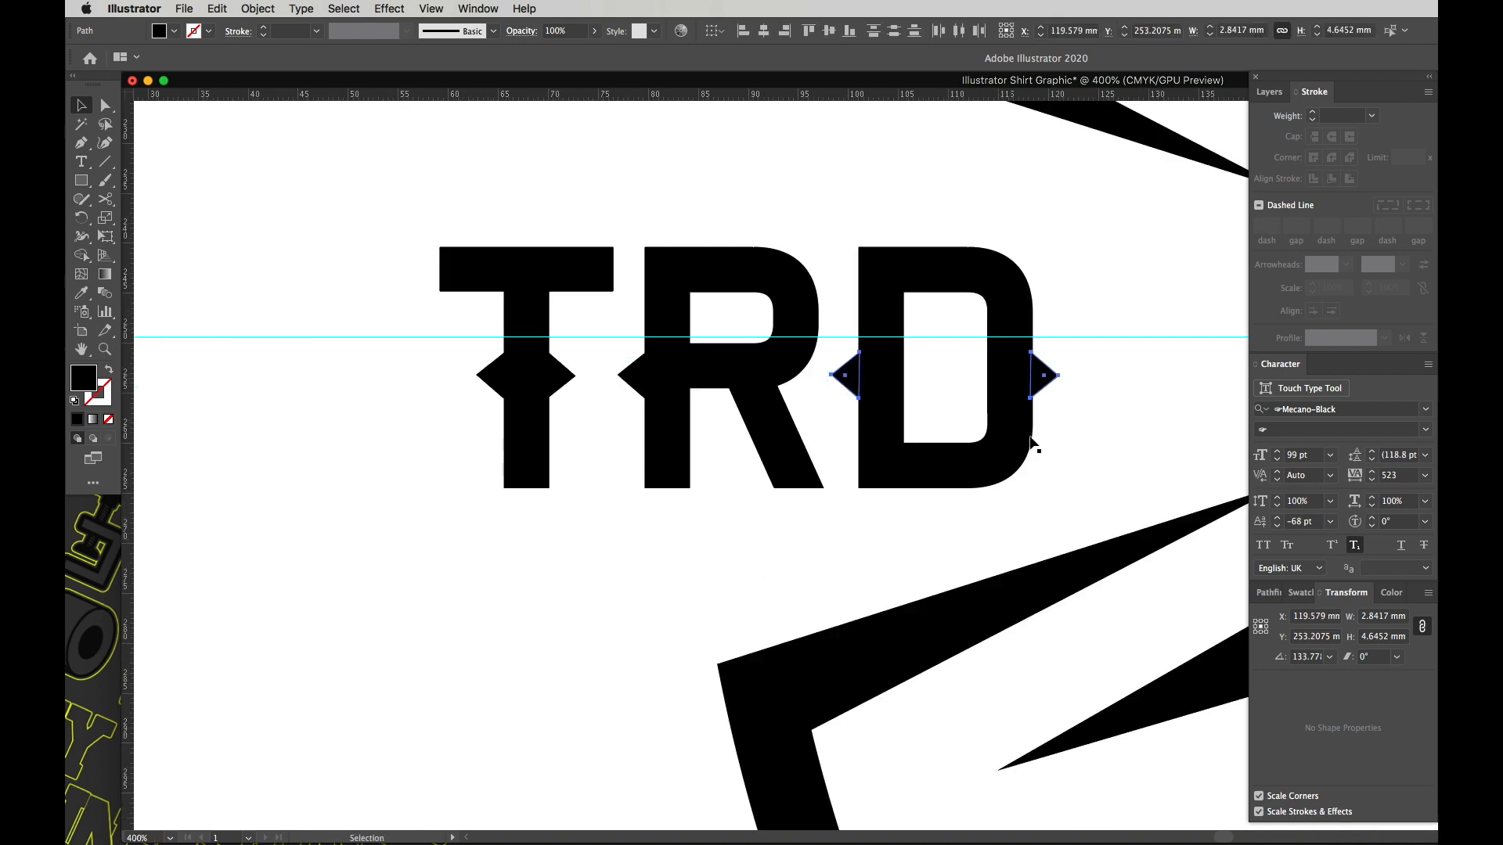
pyautogui.keyDown('alt'); pyautogui.keyDown('super'); pyautogui.click(1072, 438); pyautogui.keyUp('super'); pyautogui.keyUp('alt')
pyautogui.keyDown('alt'); pyautogui.keyDown('super'); pyautogui.click(1083, 438); pyautogui.keyUp('super'); pyautogui.keyUp('alt')
pyautogui.keyDown('alt'); pyautogui.keyDown('super'); pyautogui.click(1083, 438); pyautogui.keyUp('super'); pyautogui.keyUp('alt')
pyautogui.keyDown('alt'); pyautogui.keyDown('super'); pyautogui.click(1083, 439); pyautogui.keyUp('super'); pyautogui.keyUp('alt')
pyautogui.keyDown('alt'); pyautogui.keyDown('super'); pyautogui.click(1083, 440); pyautogui.keyUp('super'); pyautogui.keyUp('alt')
pyautogui.moveTo(1104, 466); pyautogui.dragTo(884, 475)
pyautogui.moveTo(850, 414); pyautogui.dragTo(914, 514)
pyautogui.moveTo(895, 442); pyautogui.dragTo(892, 477)
pyautogui.click(942, 481)
pyautogui.moveTo(583, 483); pyautogui.dragTo(564, 479)
pyautogui.moveTo(990, 526); pyautogui.dragTo(710, 537)
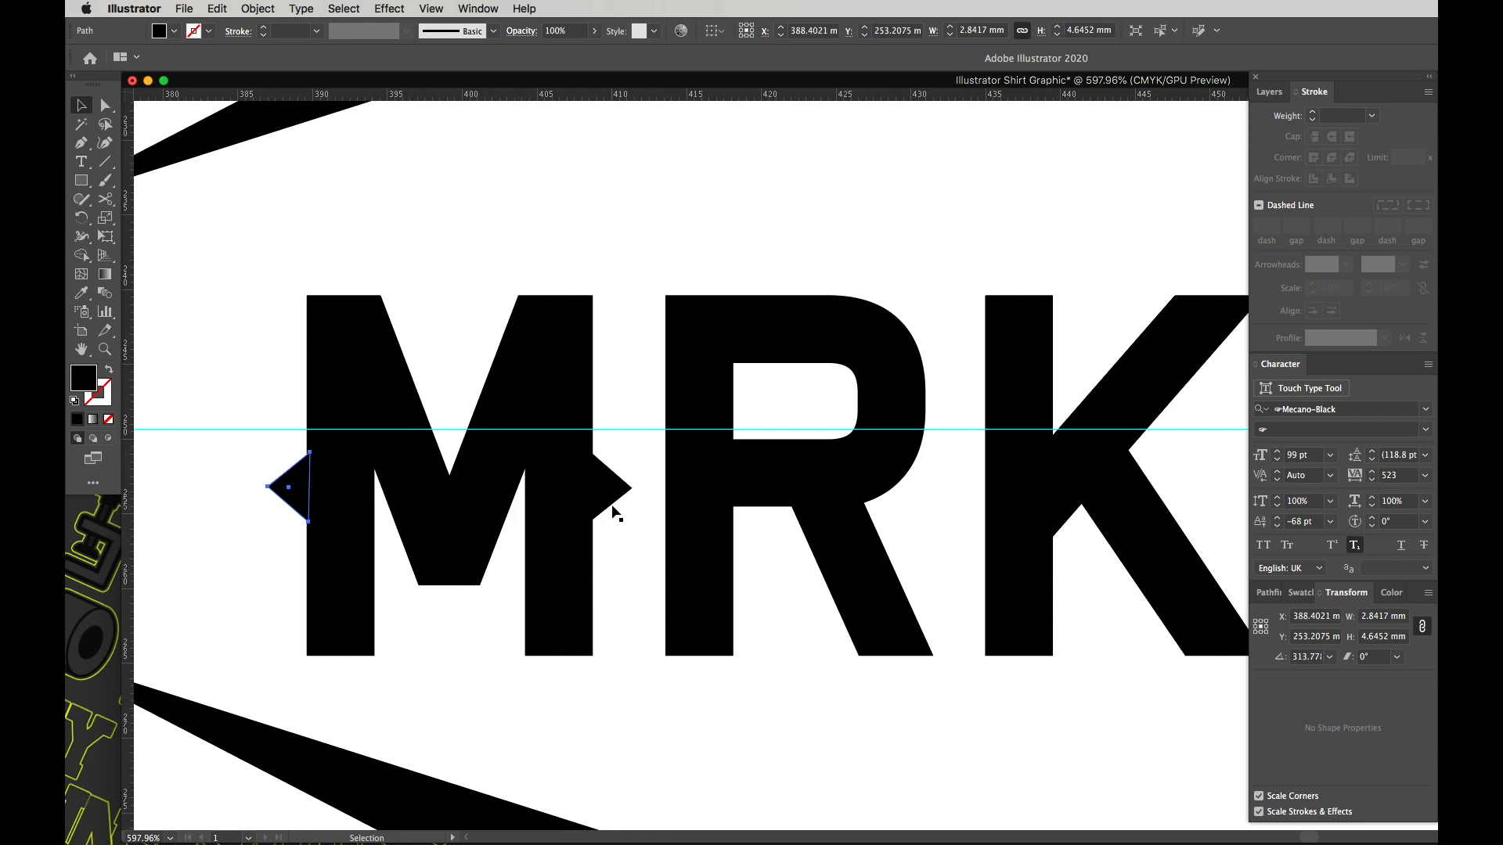
# Step: Copy the M's left spike onto the left edge of the K in MRK
pyautogui.moveTo(299, 491); pyautogui.dragTo(971, 516)
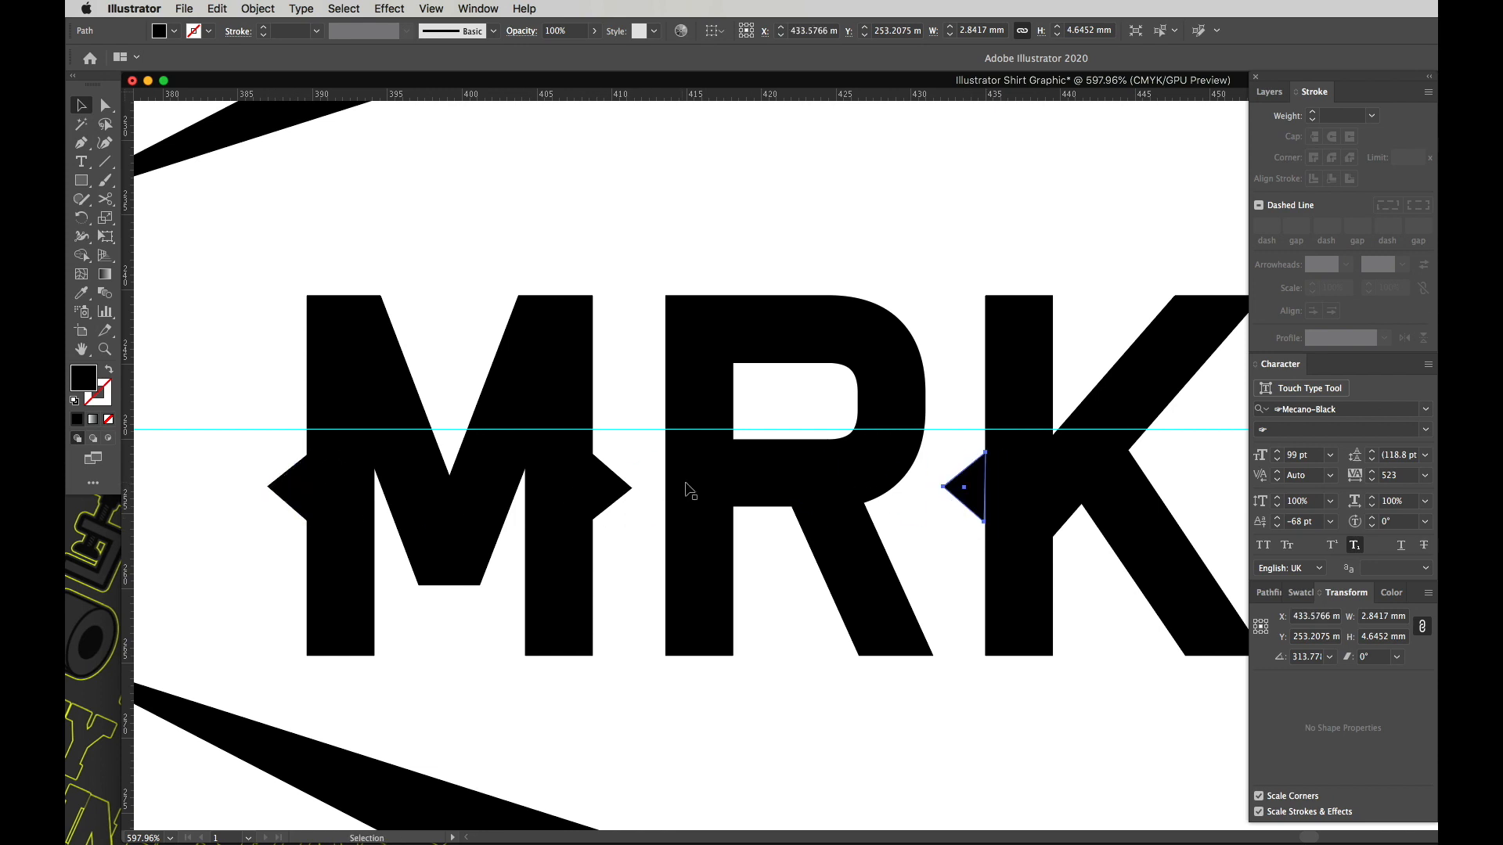
pyautogui.keyDown('alt'); pyautogui.keyDown('super'); pyautogui.click(895, 510); pyautogui.keyUp('super'); pyautogui.keyUp('alt')
pyautogui.keyDown('alt'); pyautogui.keyDown('super'); pyautogui.click(1016, 479); pyautogui.keyUp('super'); pyautogui.keyUp('alt')
pyautogui.click(1057, 456)
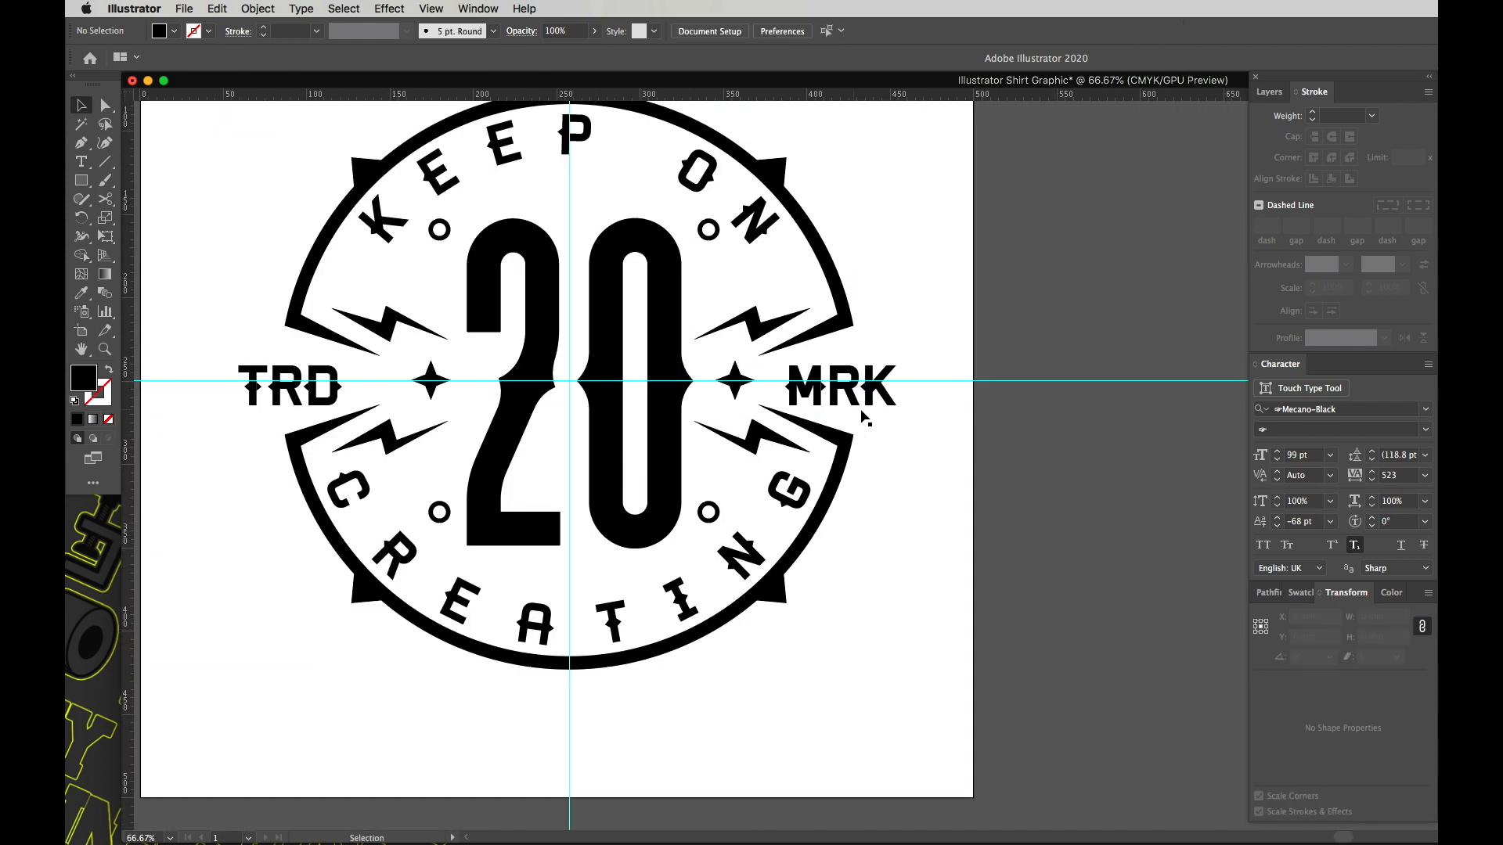
# Step: Fine-tune the position of the spike on the R-facing side of the M in MRK
pyautogui.press('z')
pyautogui.moveTo(805, 380); pyautogui.dragTo(1075, 466)
pyautogui.click(1024, 477)
pyautogui.press('super+space')
pyautogui.moveTo(1041, 567); pyautogui.dragTo(1026, 560)
pyautogui.press('super+0')
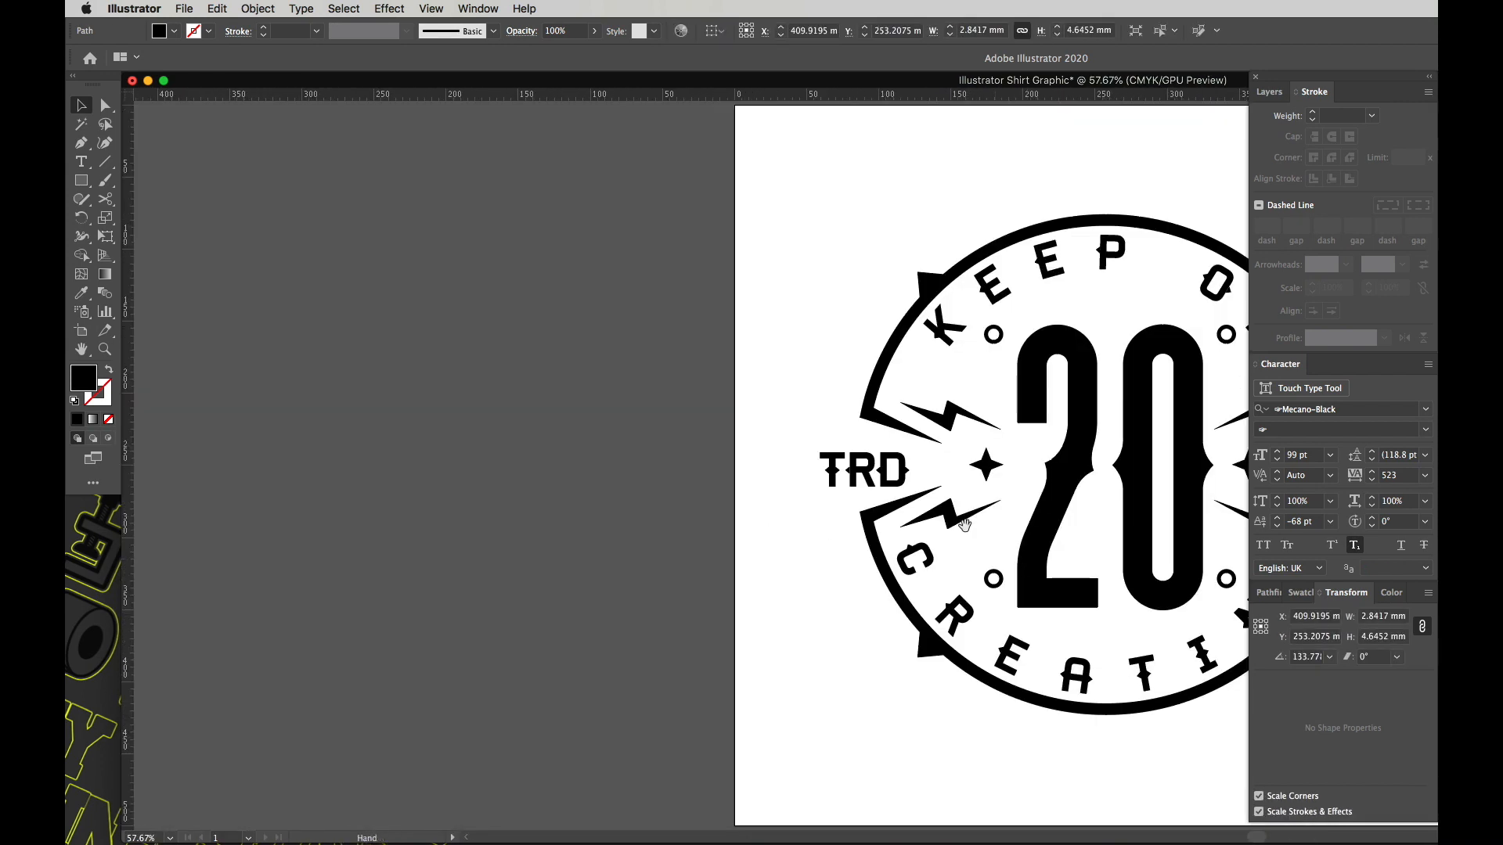
pyautogui.click(1101, 352)
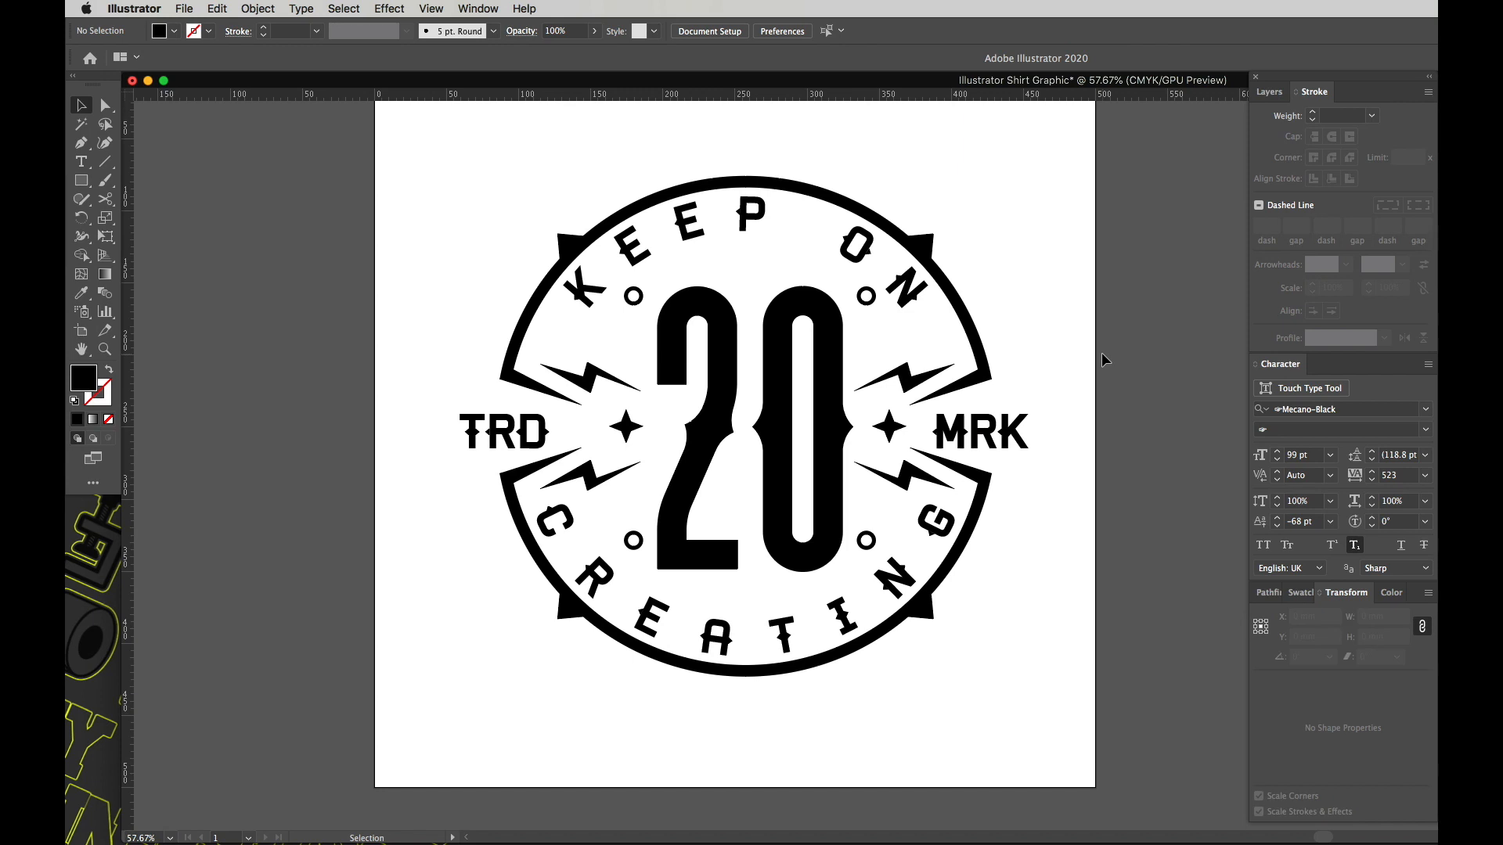
# Step: Move the upper pair of small circles slightly down and the lower pair slightly up around the 20
pyautogui.keyDown('shift'); pyautogui.click(864, 296); pyautogui.keyUp('shift')
pyautogui.moveTo(640, 305); pyautogui.dragTo(637, 317)
pyautogui.click(632, 540)
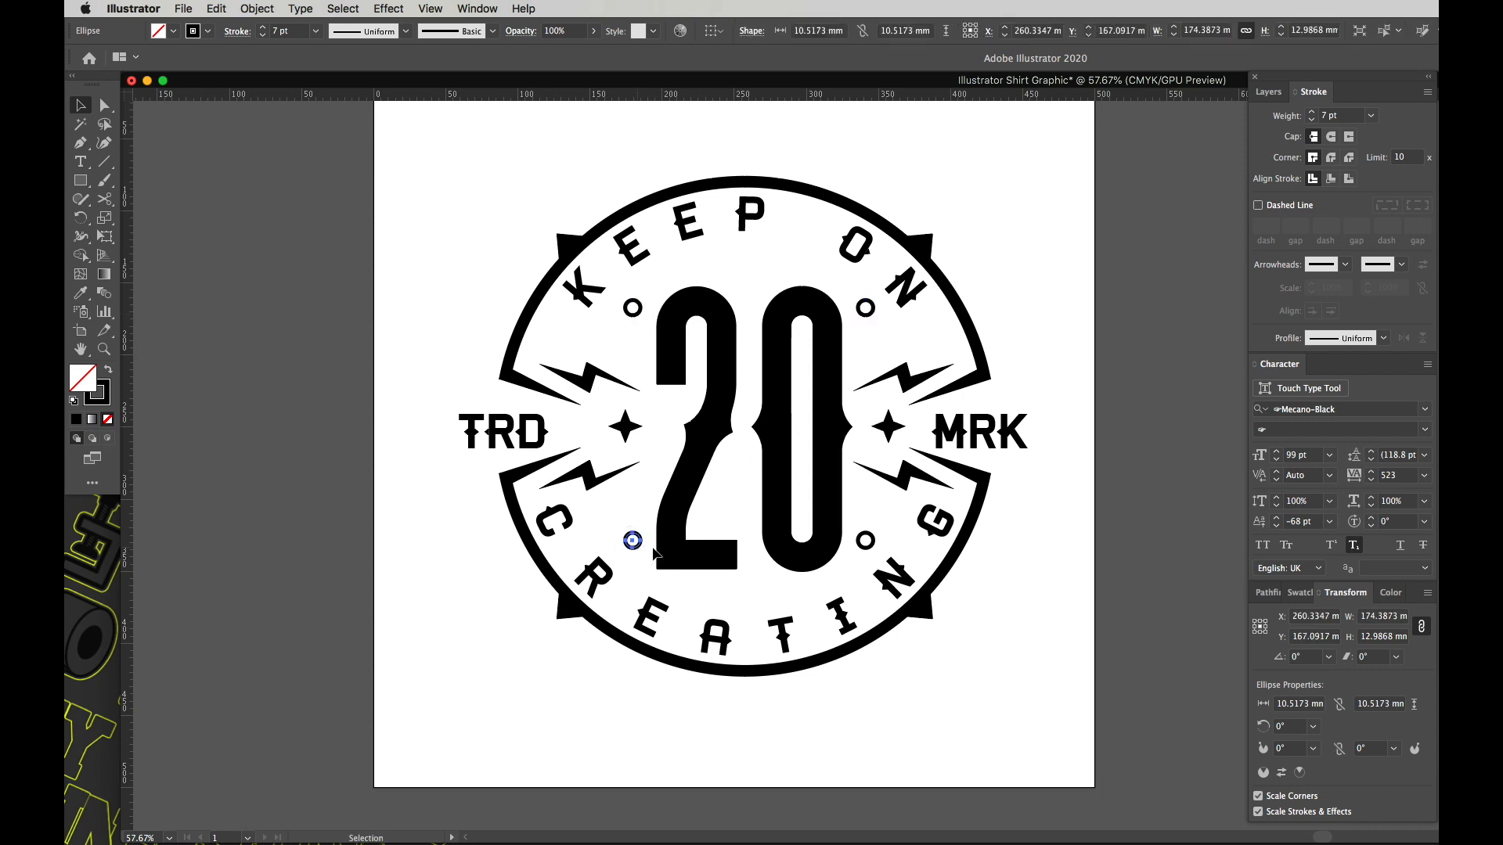
pyautogui.keyDown('shift'); pyautogui.click(868, 541); pyautogui.keyUp('shift')
pyautogui.moveTo(870, 545); pyautogui.dragTo(870, 535)
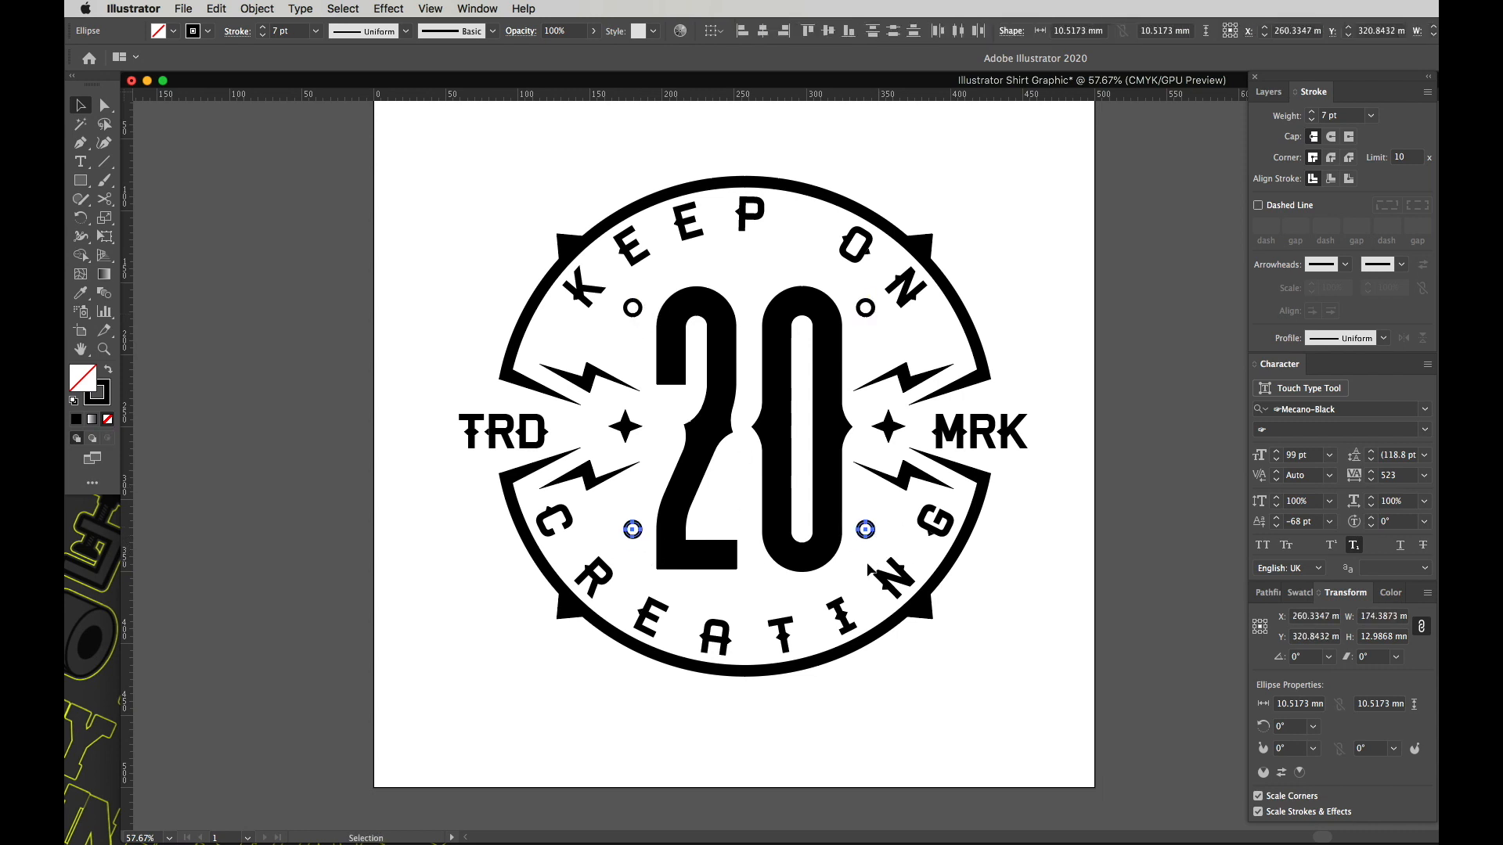
pyautogui.click(1049, 332)
# Step: Show the Circle copy 2 layer, duplicate it, hide the duplicate and make Circle copy 2 the active layer
pyautogui.scroll(-2, 1057, 315)
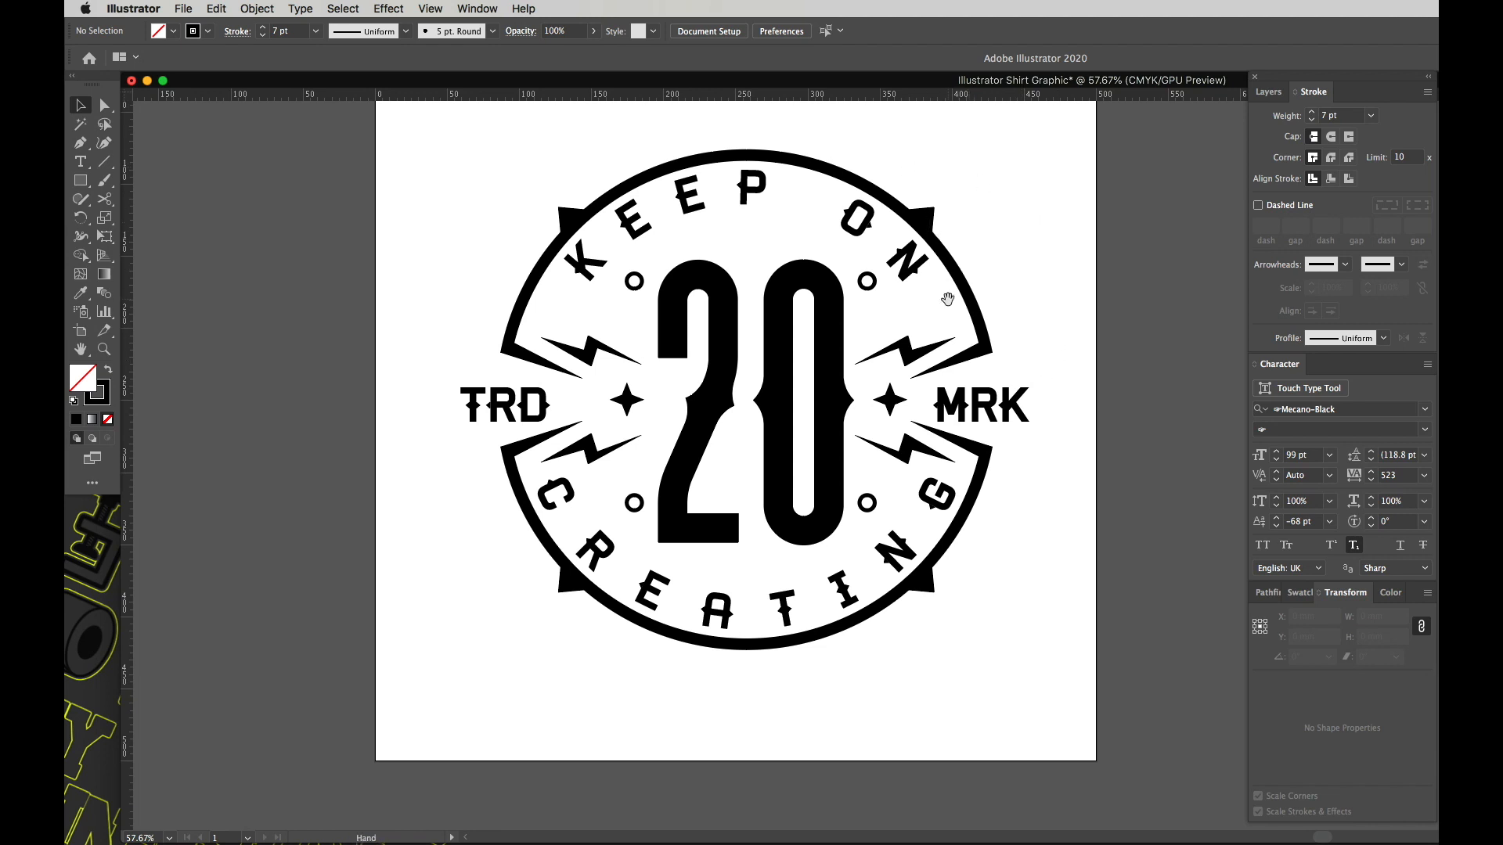
pyautogui.keyDown('alt'); pyautogui.scroll(2, 948, 302); pyautogui.keyUp('alt')
pyautogui.click(1268, 93)
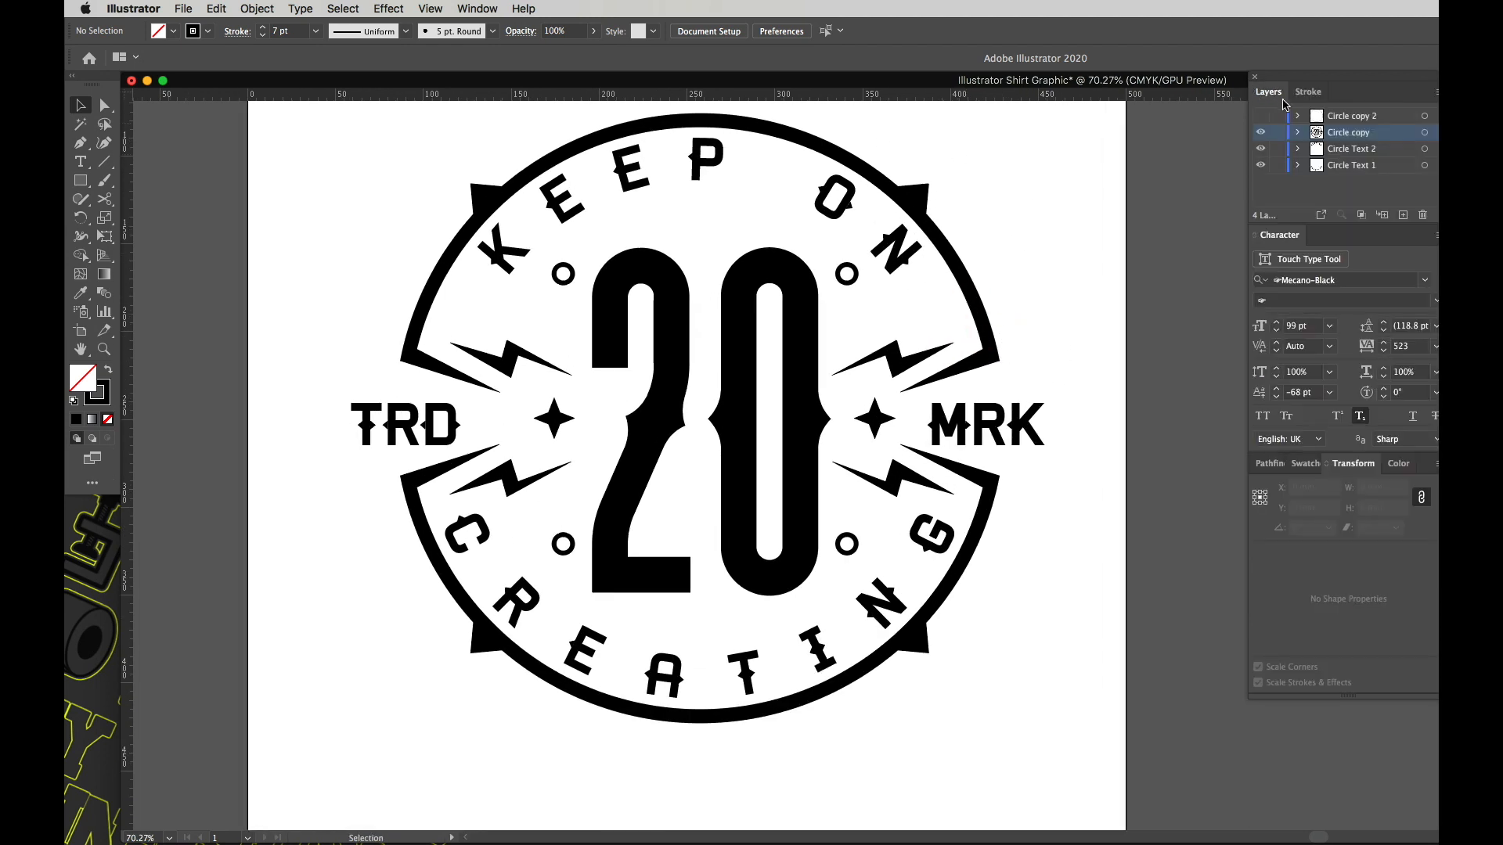
pyautogui.click(1260, 116)
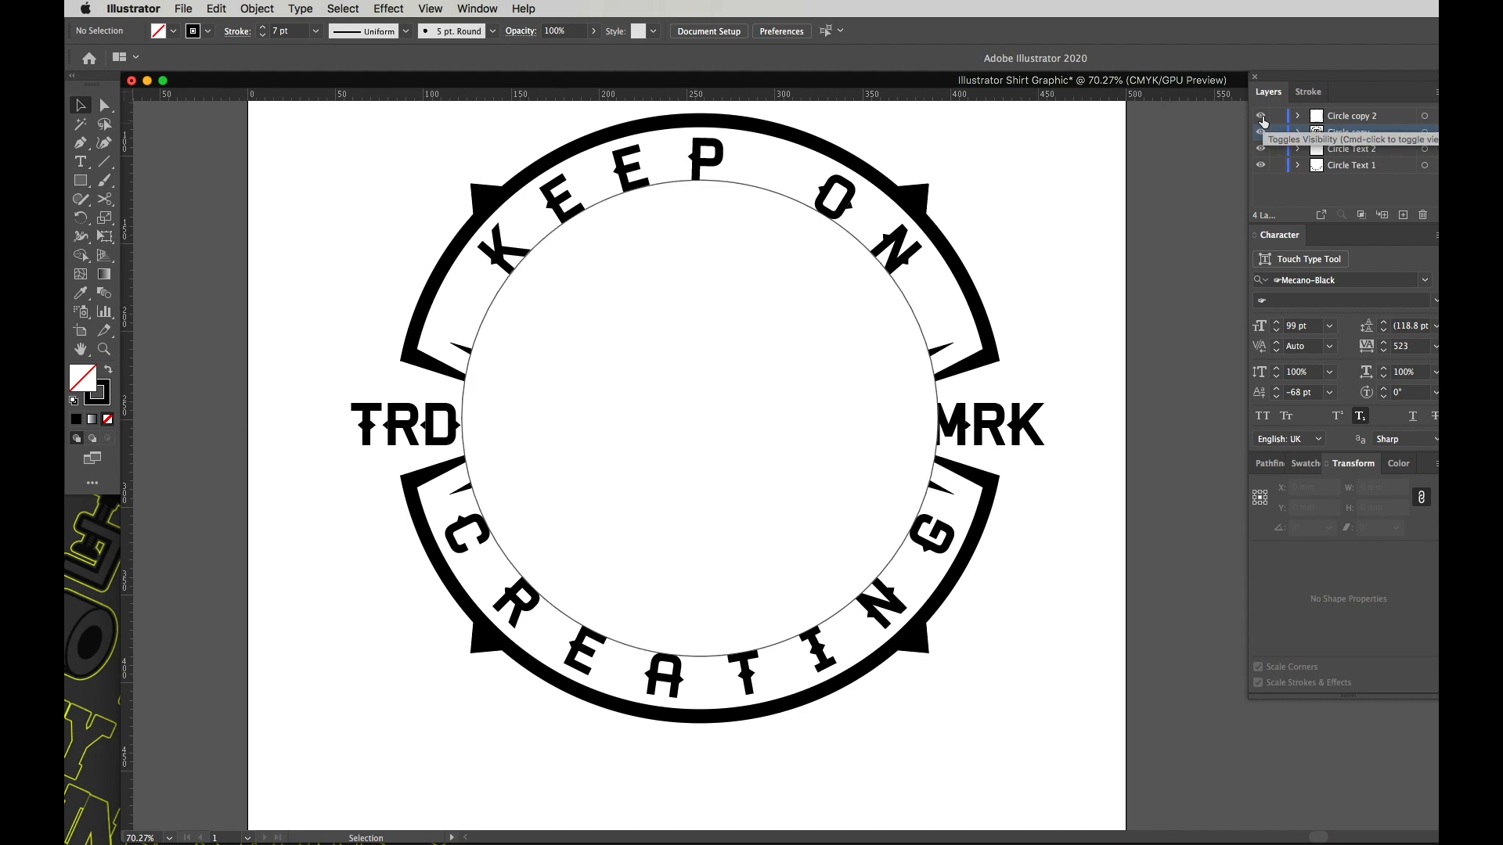
pyautogui.click(1352, 117)
pyautogui.moveTo(1351, 118); pyautogui.dragTo(1405, 217)
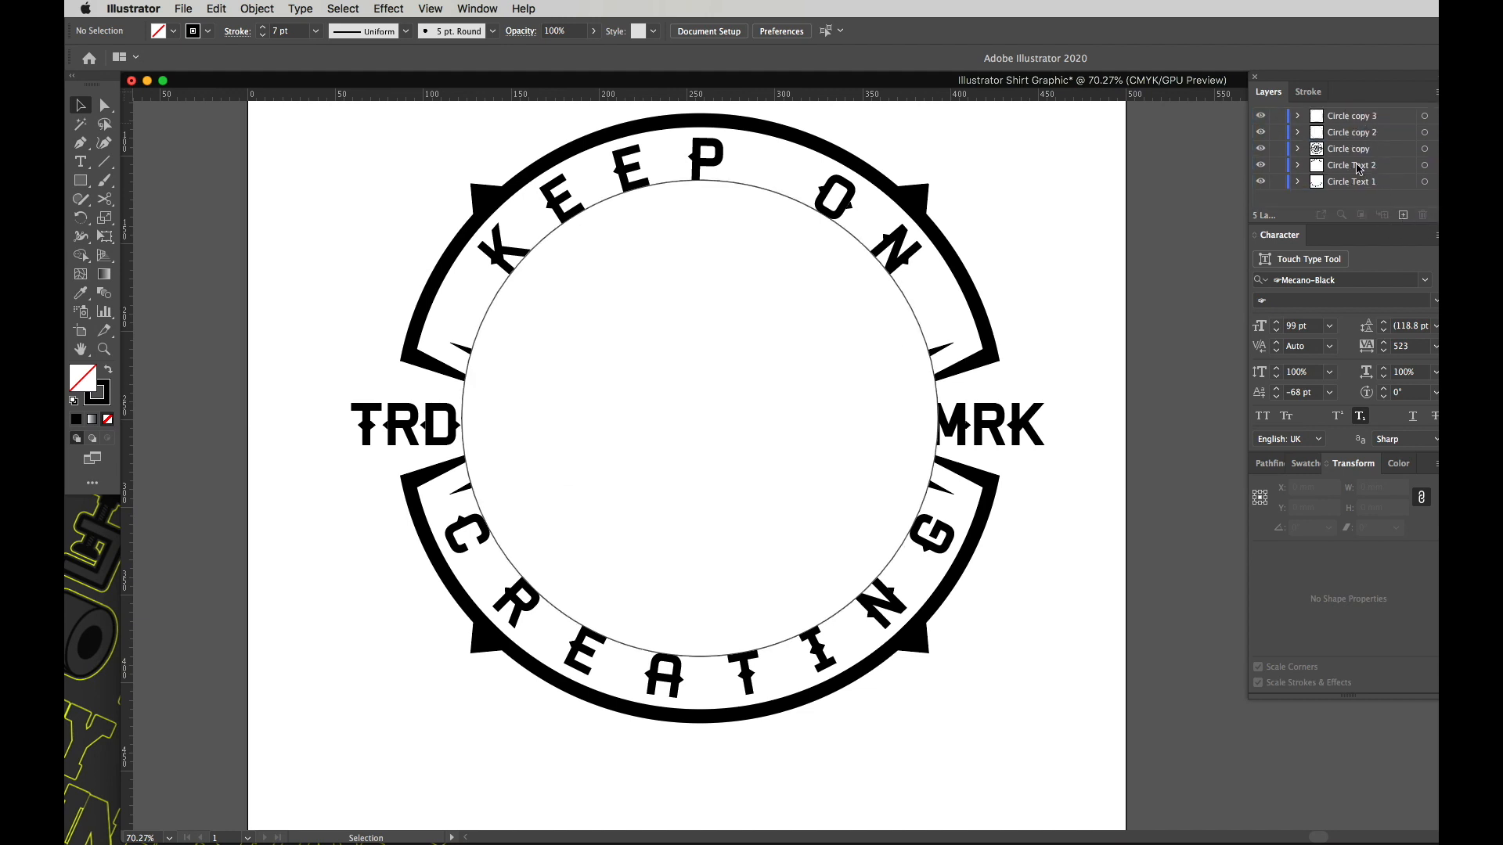
pyautogui.click(1260, 118)
pyautogui.click(1336, 135)
# Step: Give the circle on the Circle copy 2 layer a white stroke and no fill
pyautogui.click(861, 266)
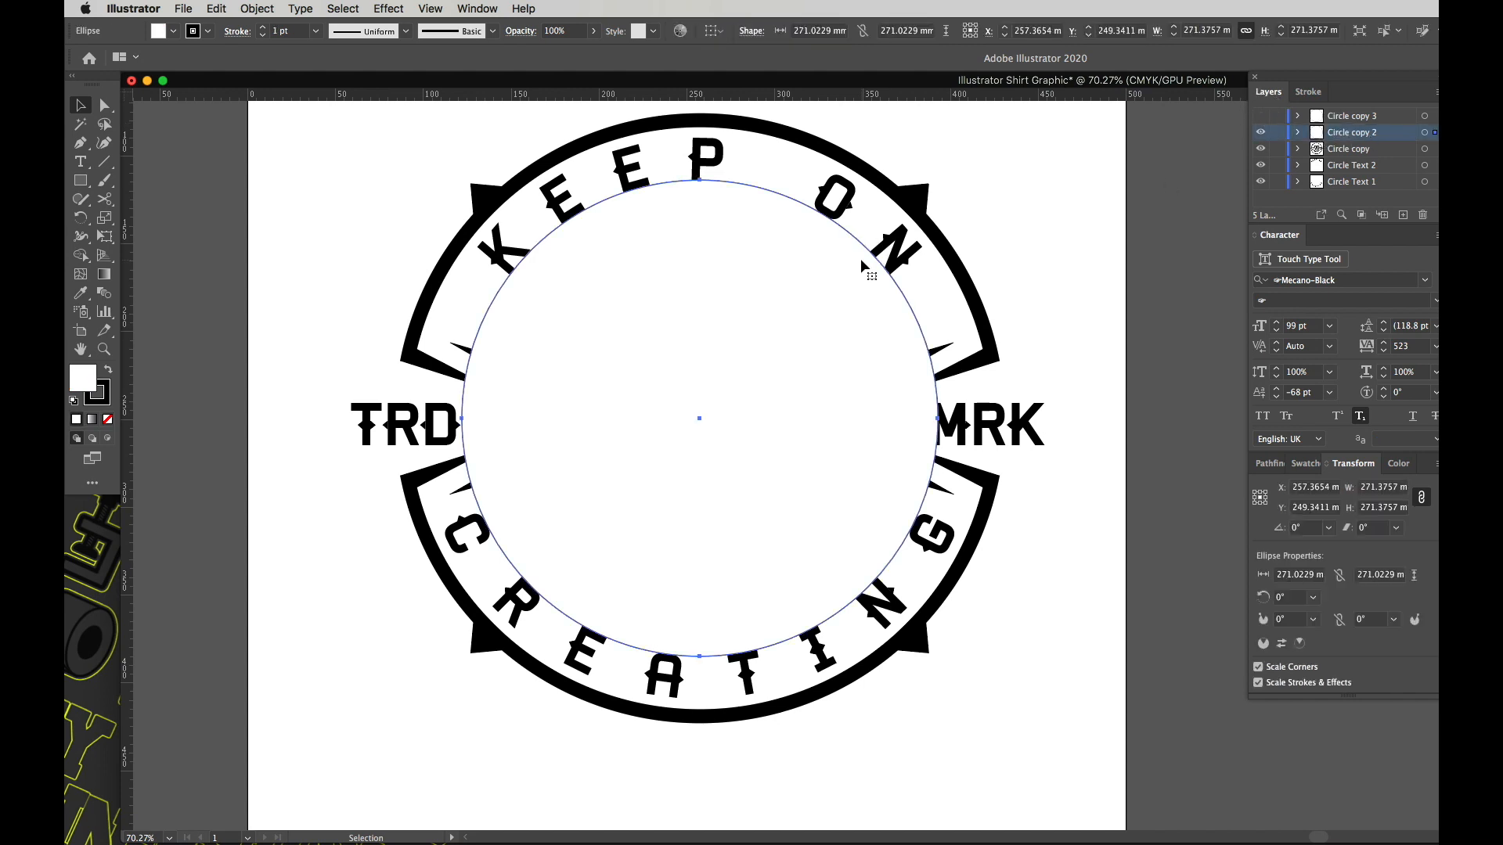
pyautogui.click(109, 373)
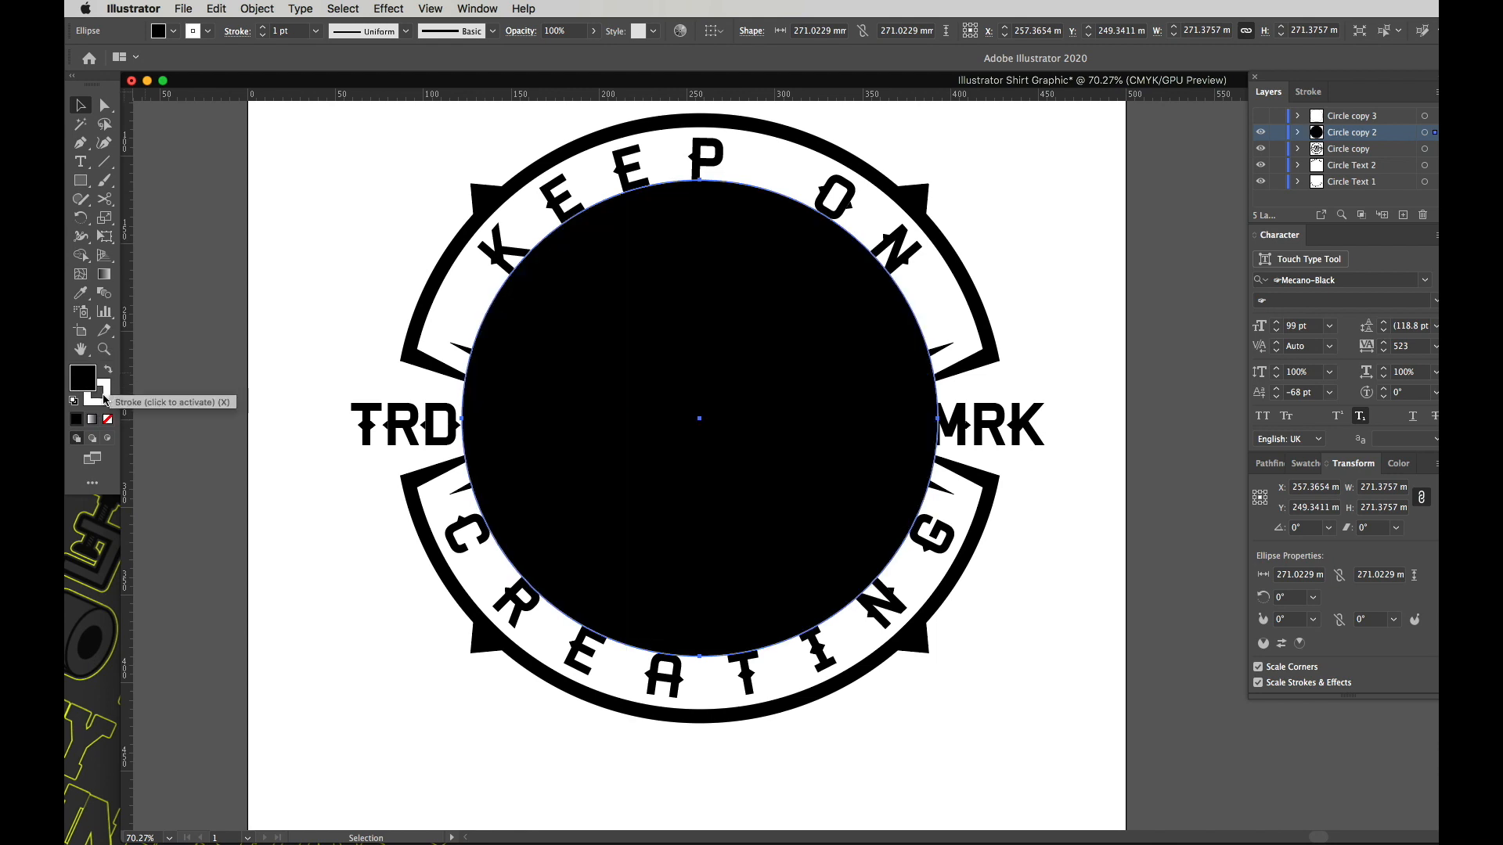
pyautogui.click(101, 398)
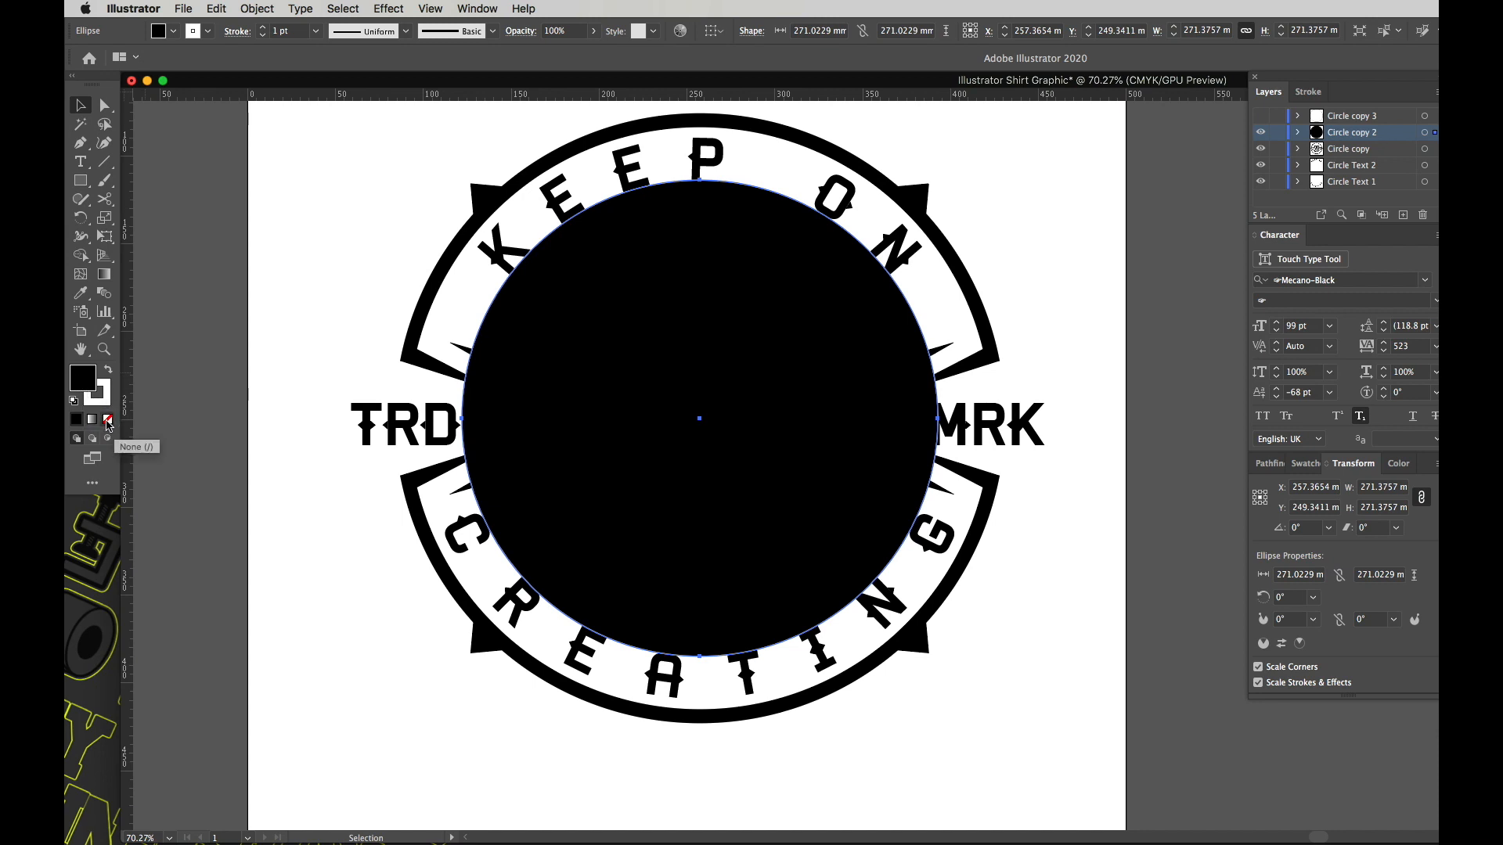
pyautogui.click(108, 420)
# Step: Scale the white-stroked circle from its centre to about 340 mm in diameter, running along the middle of the black ring
pyautogui.press('e')
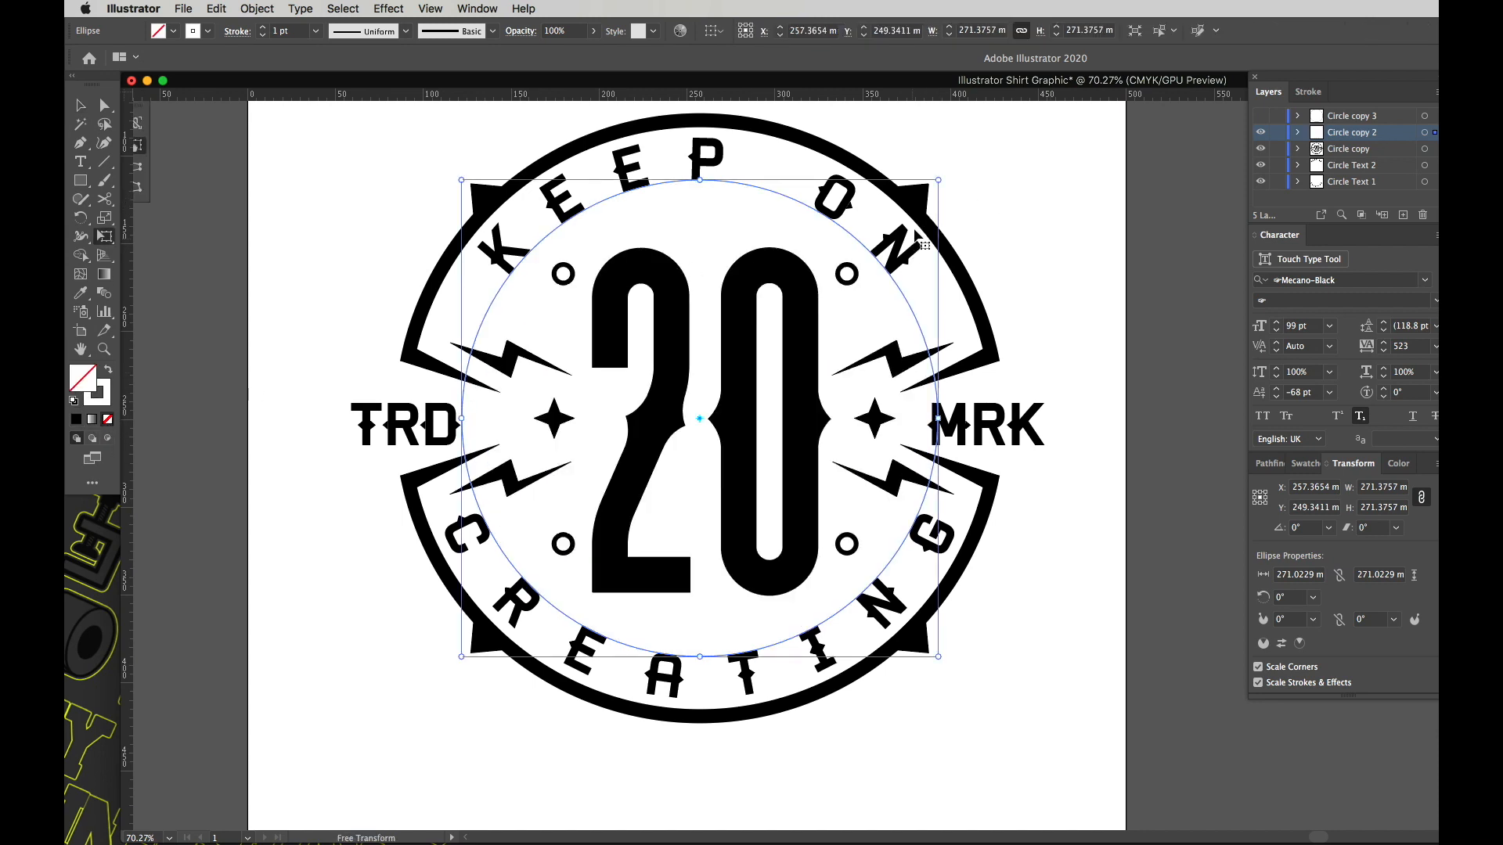
pyautogui.moveTo(939, 179); pyautogui.dragTo(1019, 143)
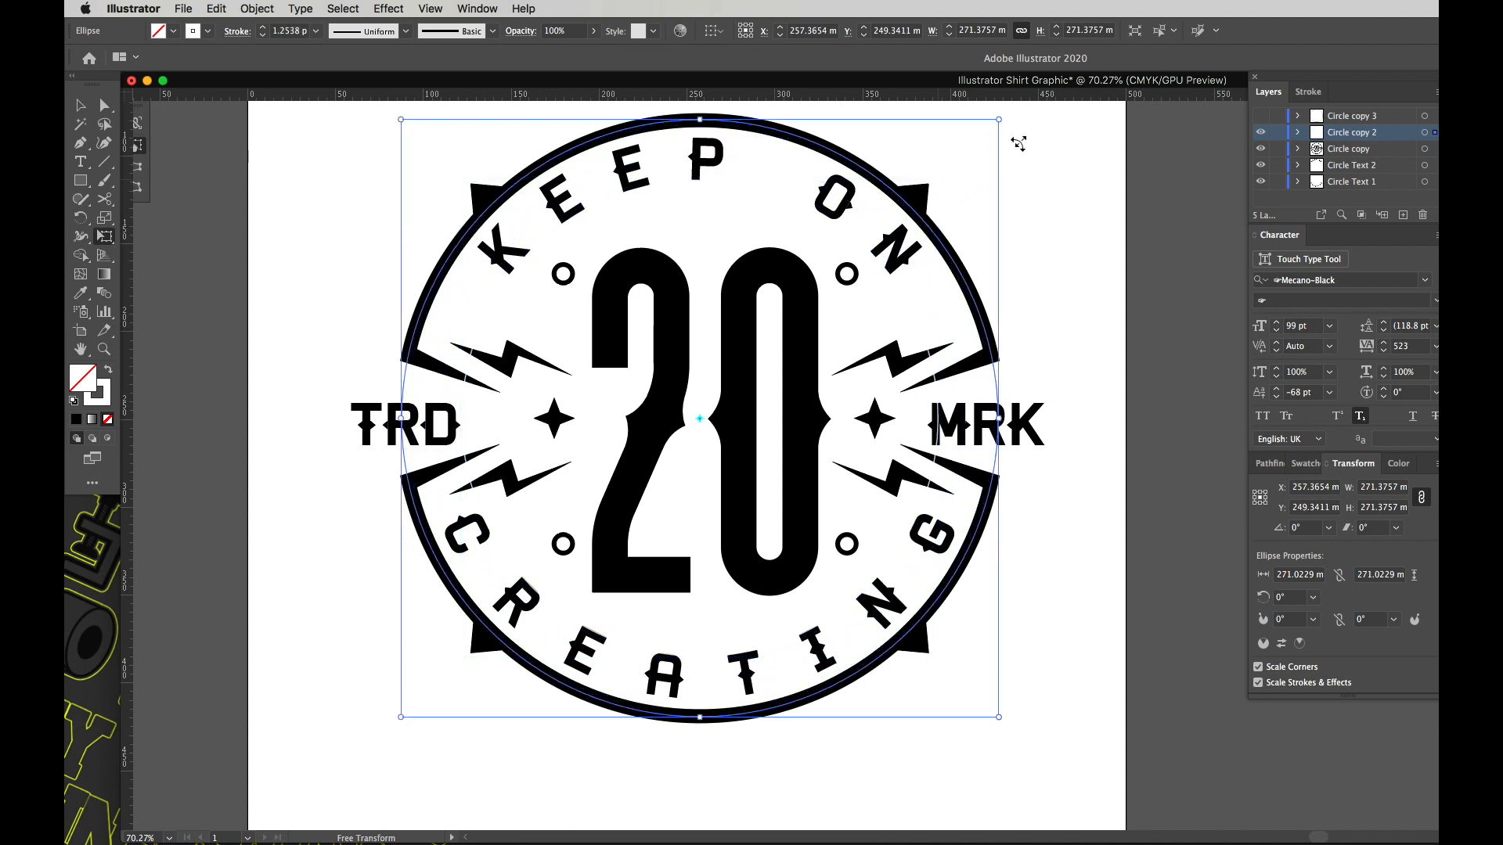
pyautogui.press('v')
pyautogui.click(1037, 249)
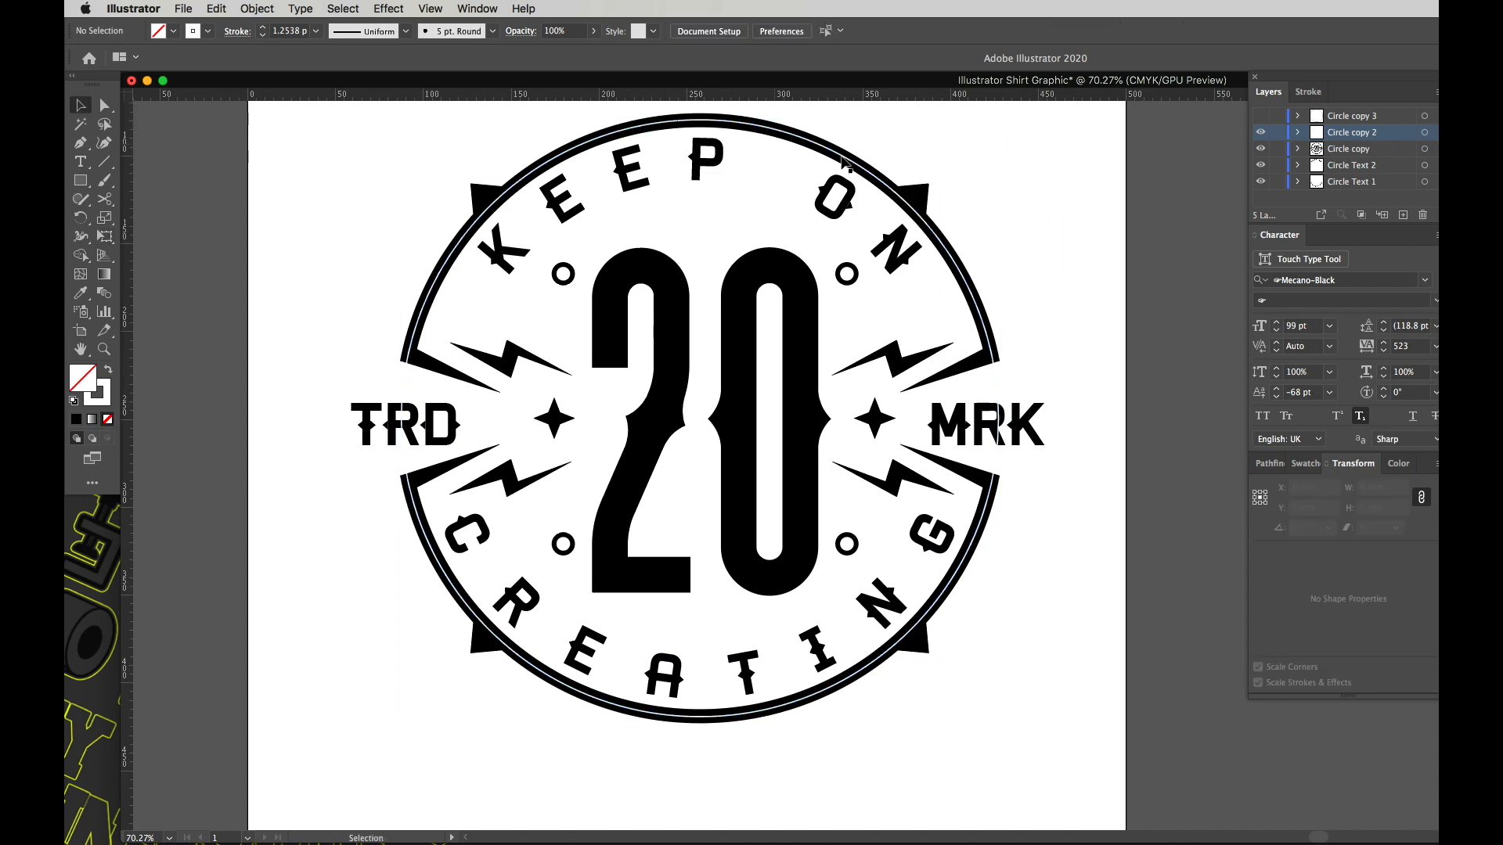
# Step: Cut the white circle with the Scissors tool at the four points where the black ring's ends meet the side gaps
pyautogui.click(994, 383)
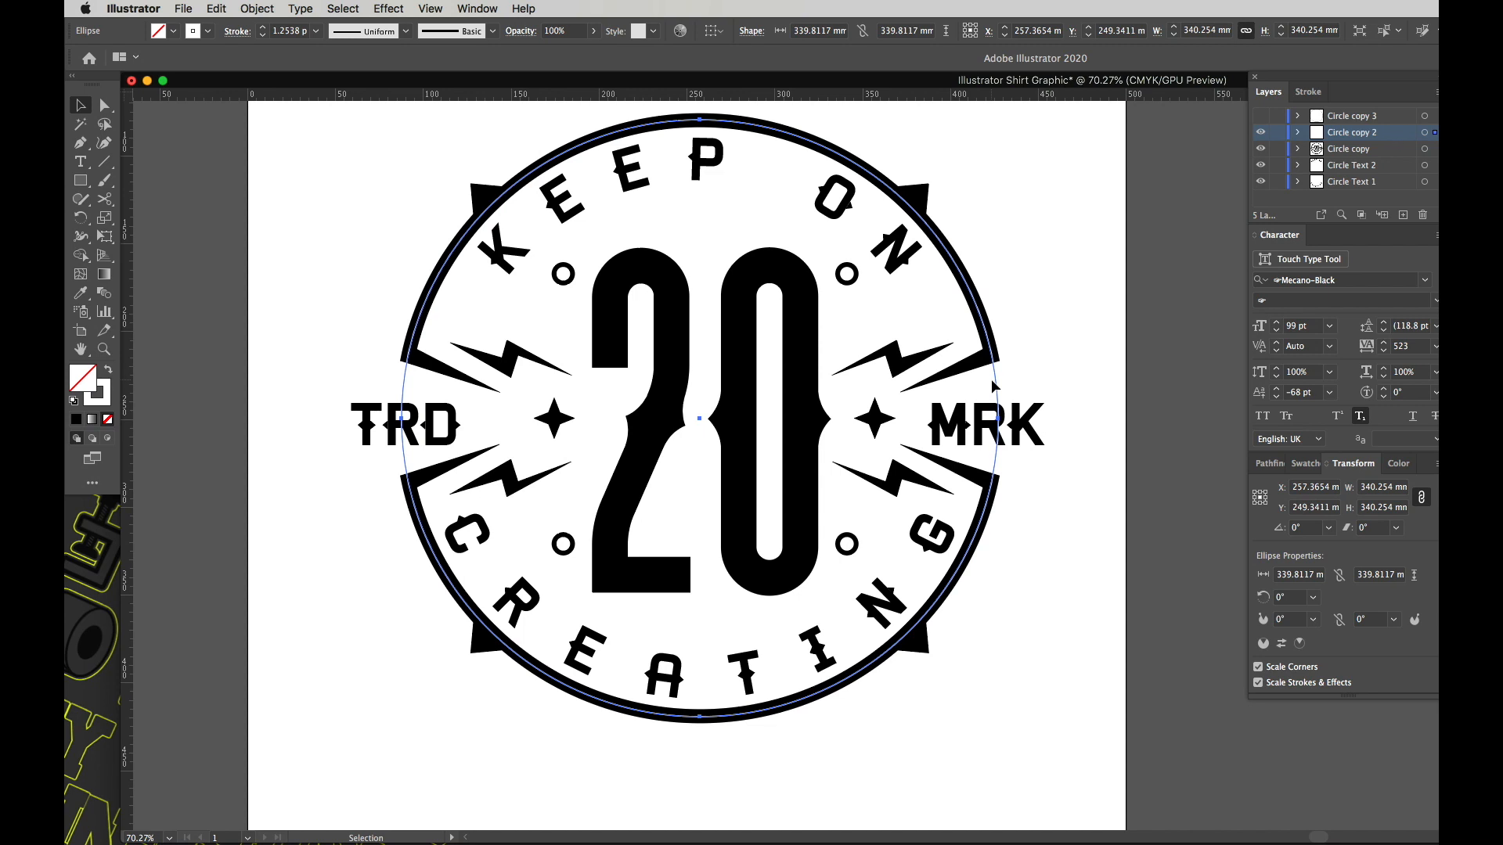
pyautogui.press('c')
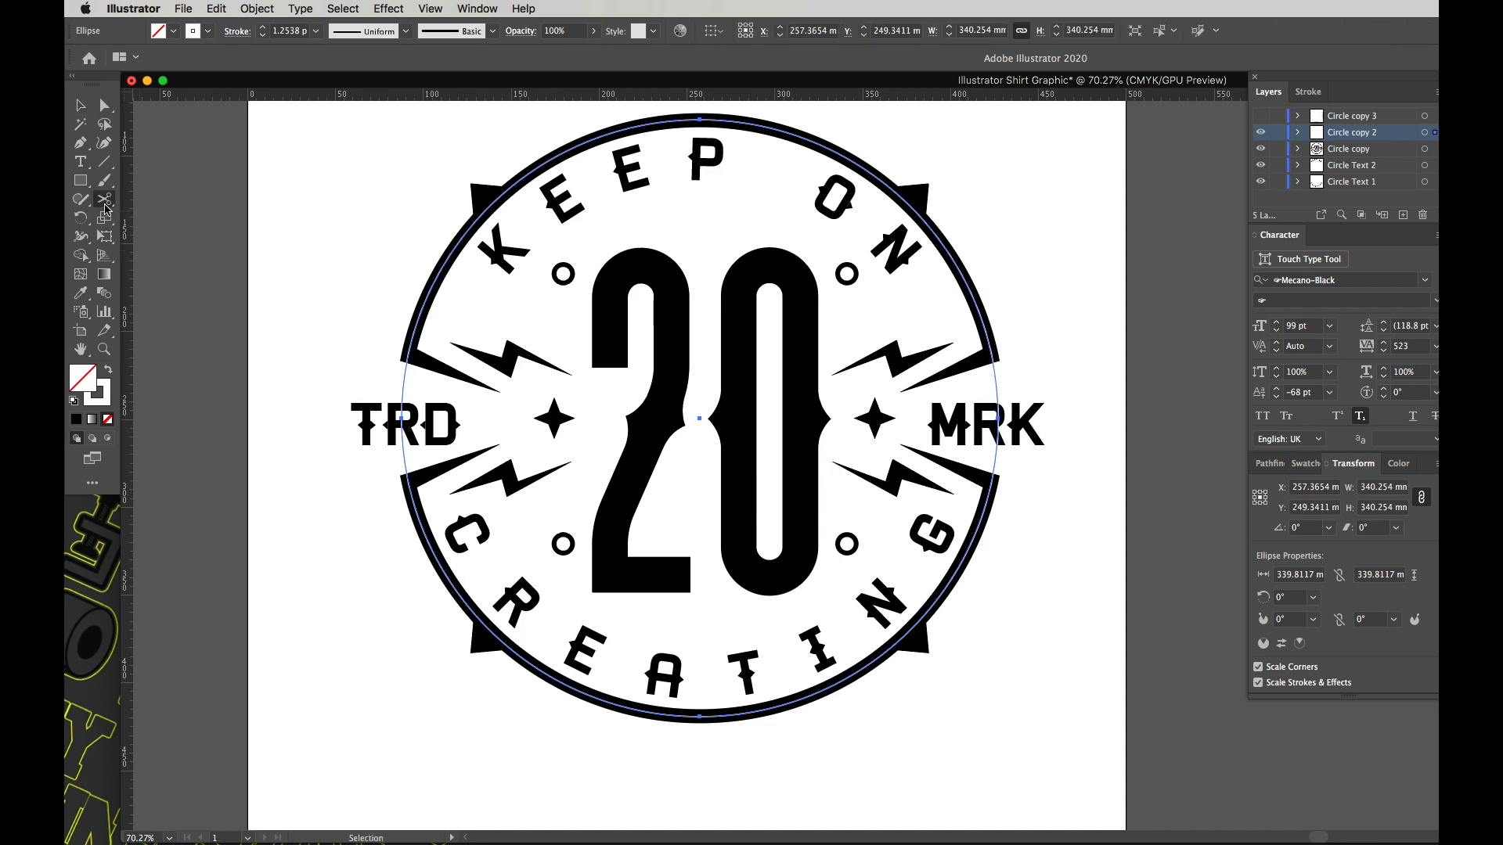
pyautogui.click(105, 202)
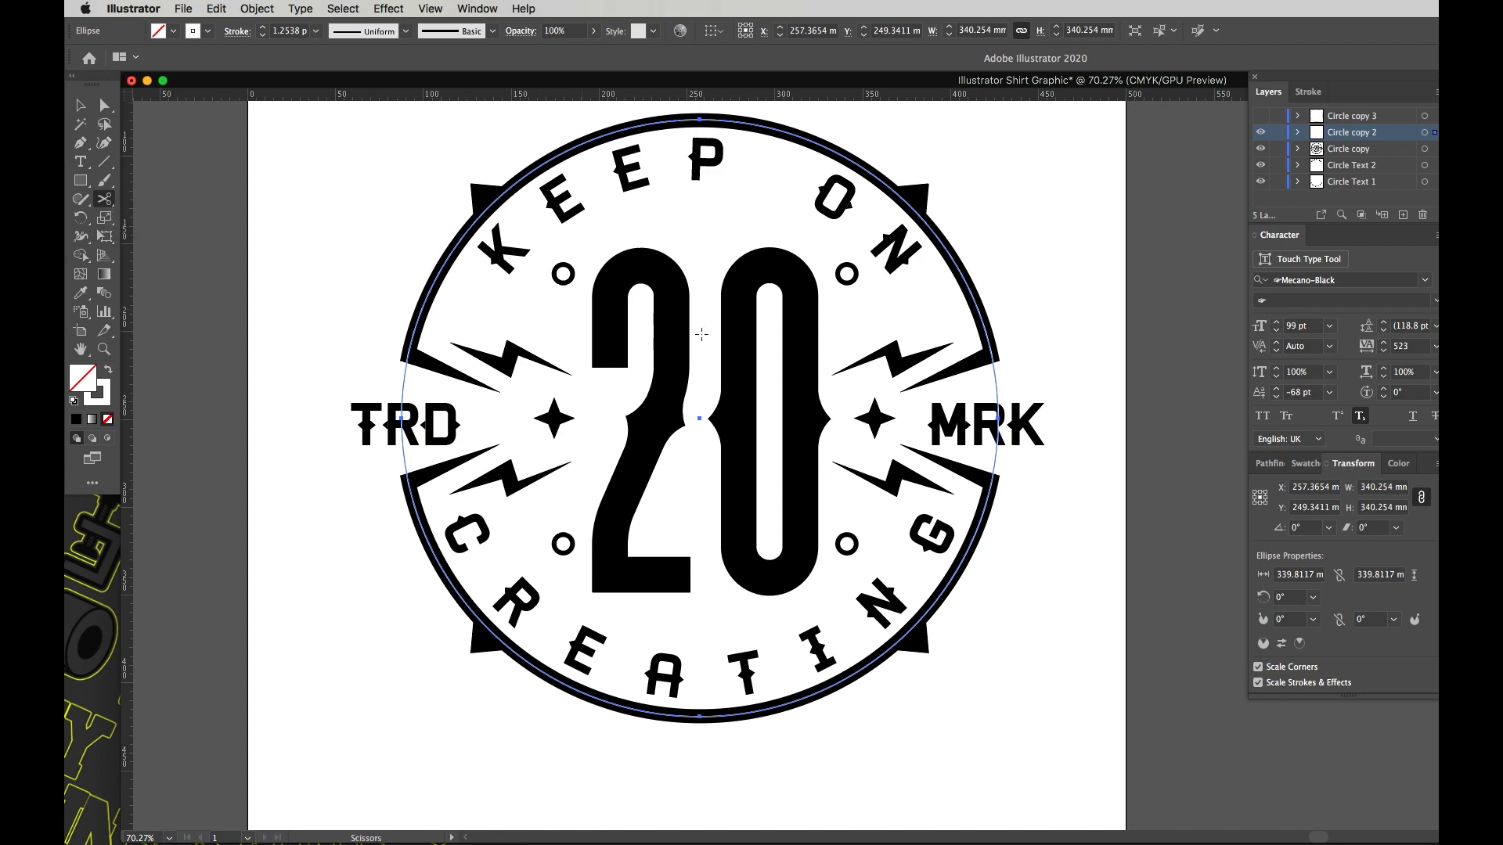
pyautogui.click(990, 352)
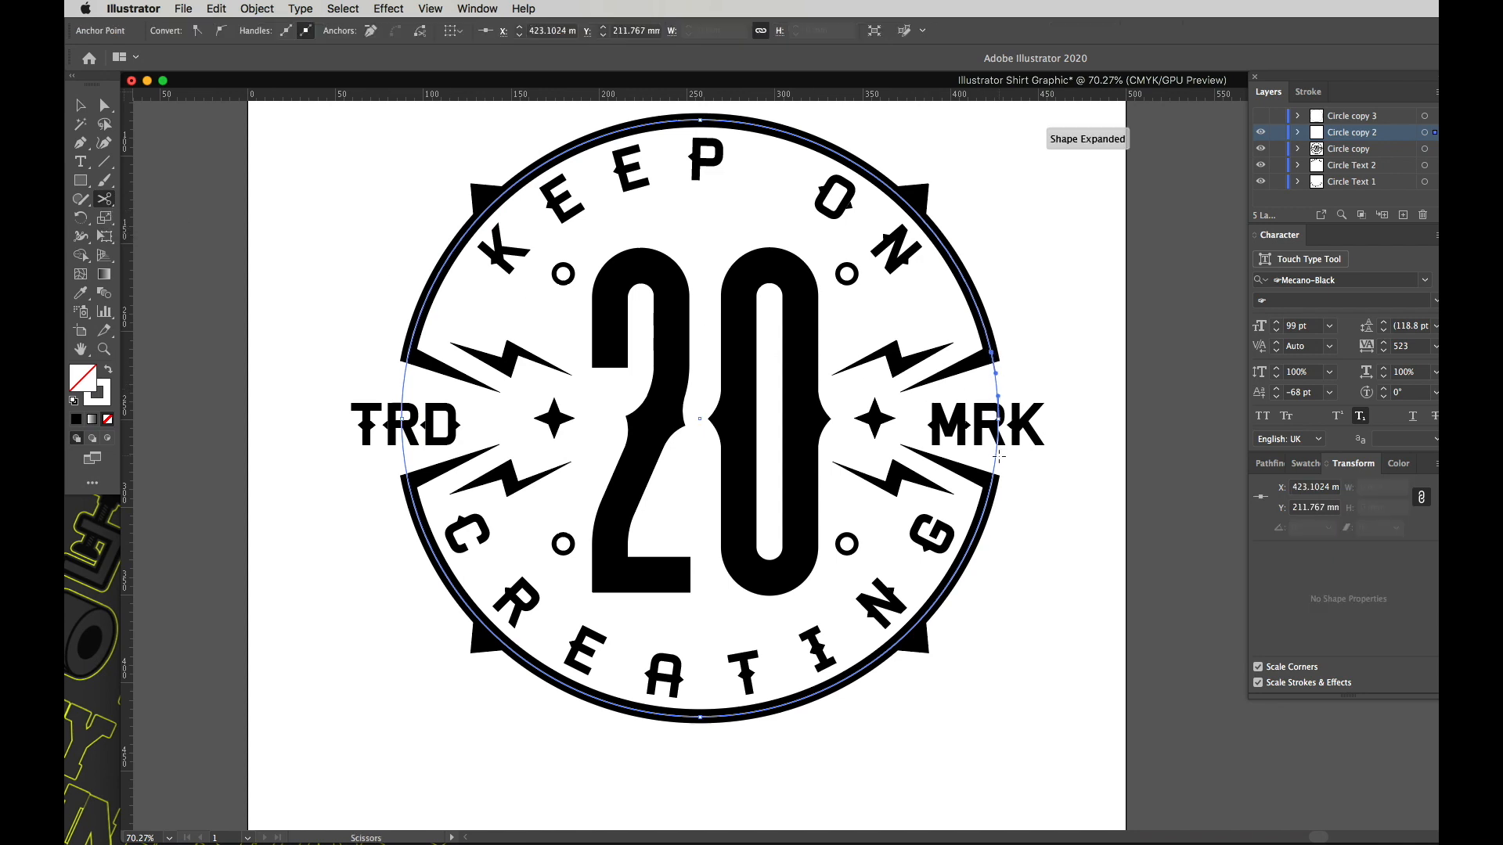
pyautogui.click(990, 485)
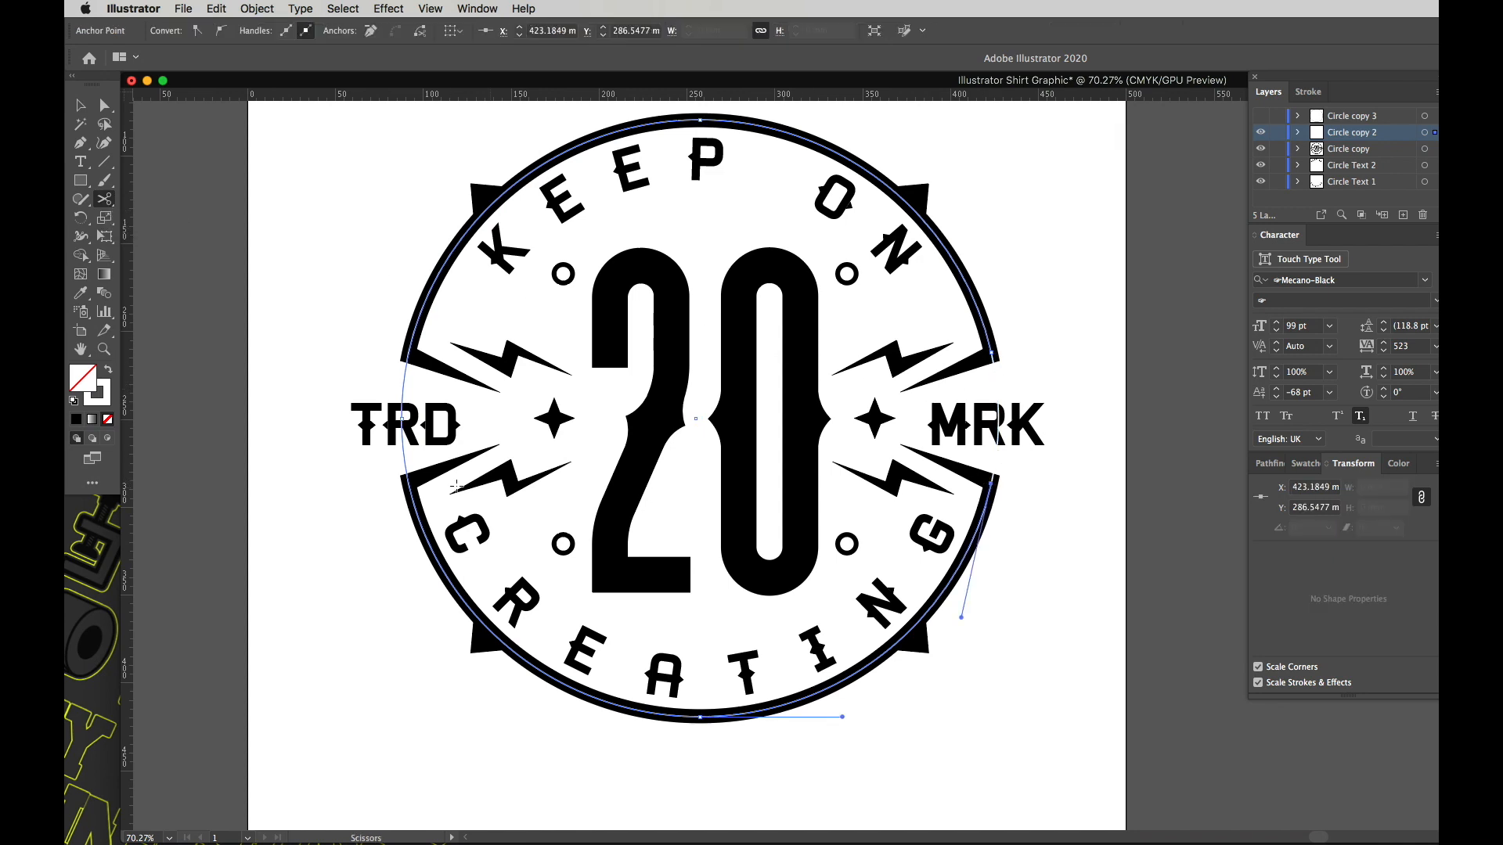
pyautogui.click(409, 487)
pyautogui.click(408, 352)
# Step: Delete the two white arc segments crossing TRD and MRK
pyautogui.press('a')
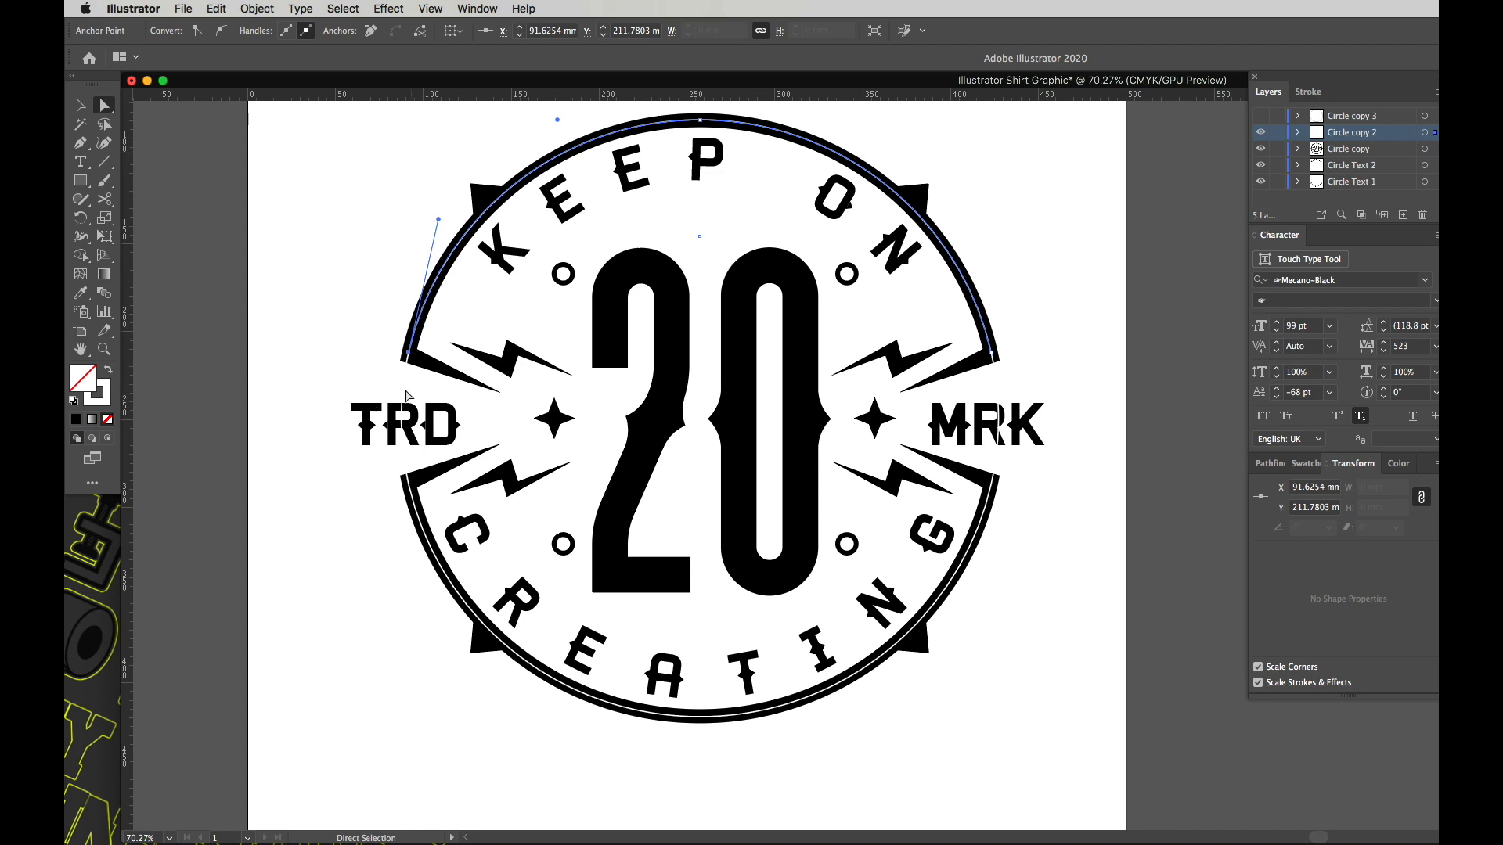
pyautogui.click(405, 386)
pyautogui.keyDown('shift'); pyautogui.click(996, 388); pyautogui.keyUp('shift')
pyautogui.press('Delete')
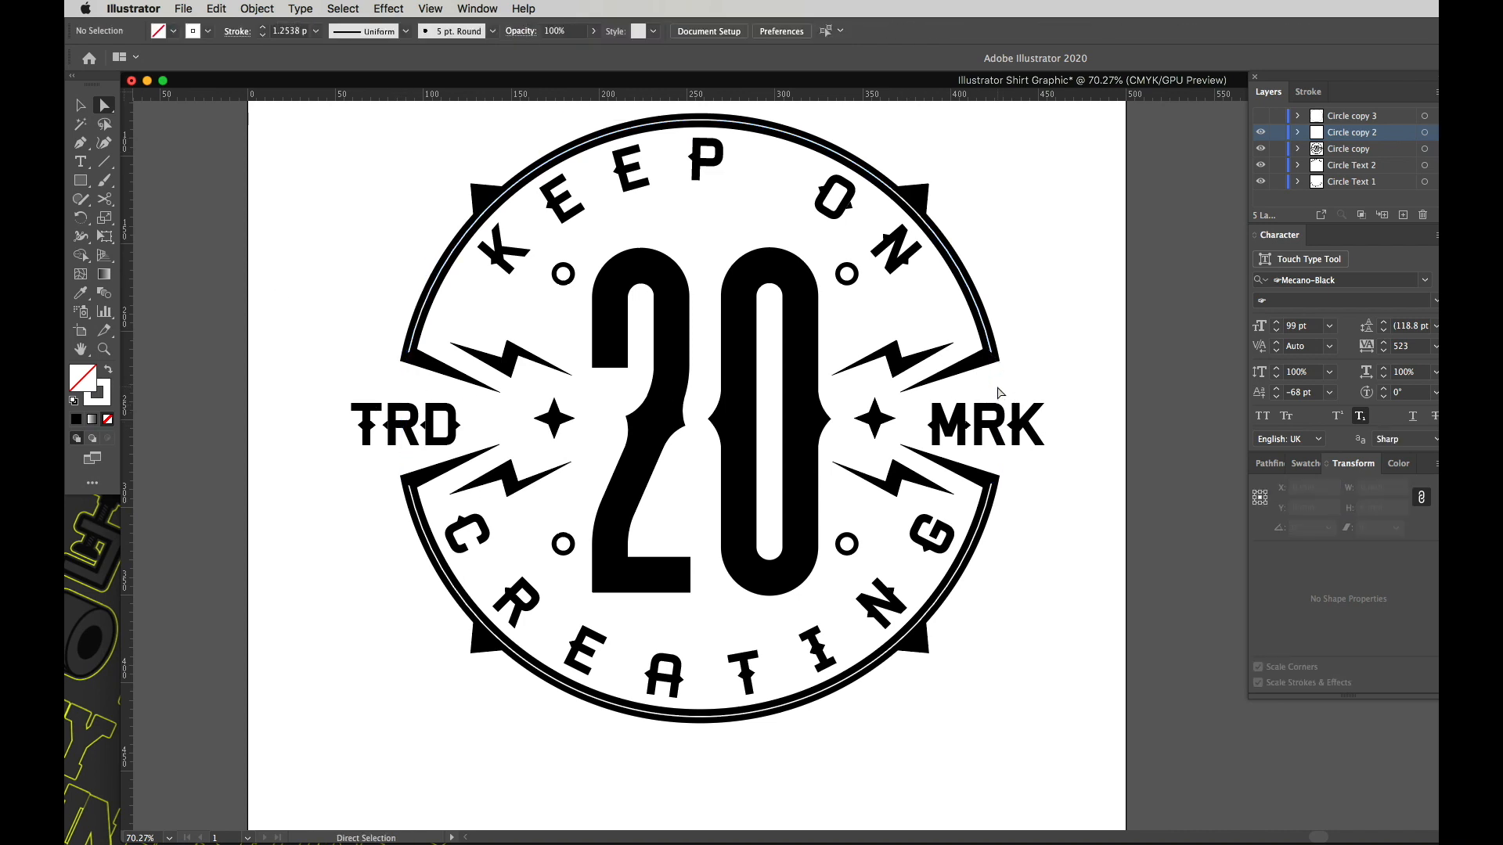
# Step: Draw an open white inline path with the Pen tool through the middle of the 2, from its upper tip to its base
pyautogui.press('v')
pyautogui.hscroll(-2, 649, 350)
pyautogui.scroll(1, 649, 350)
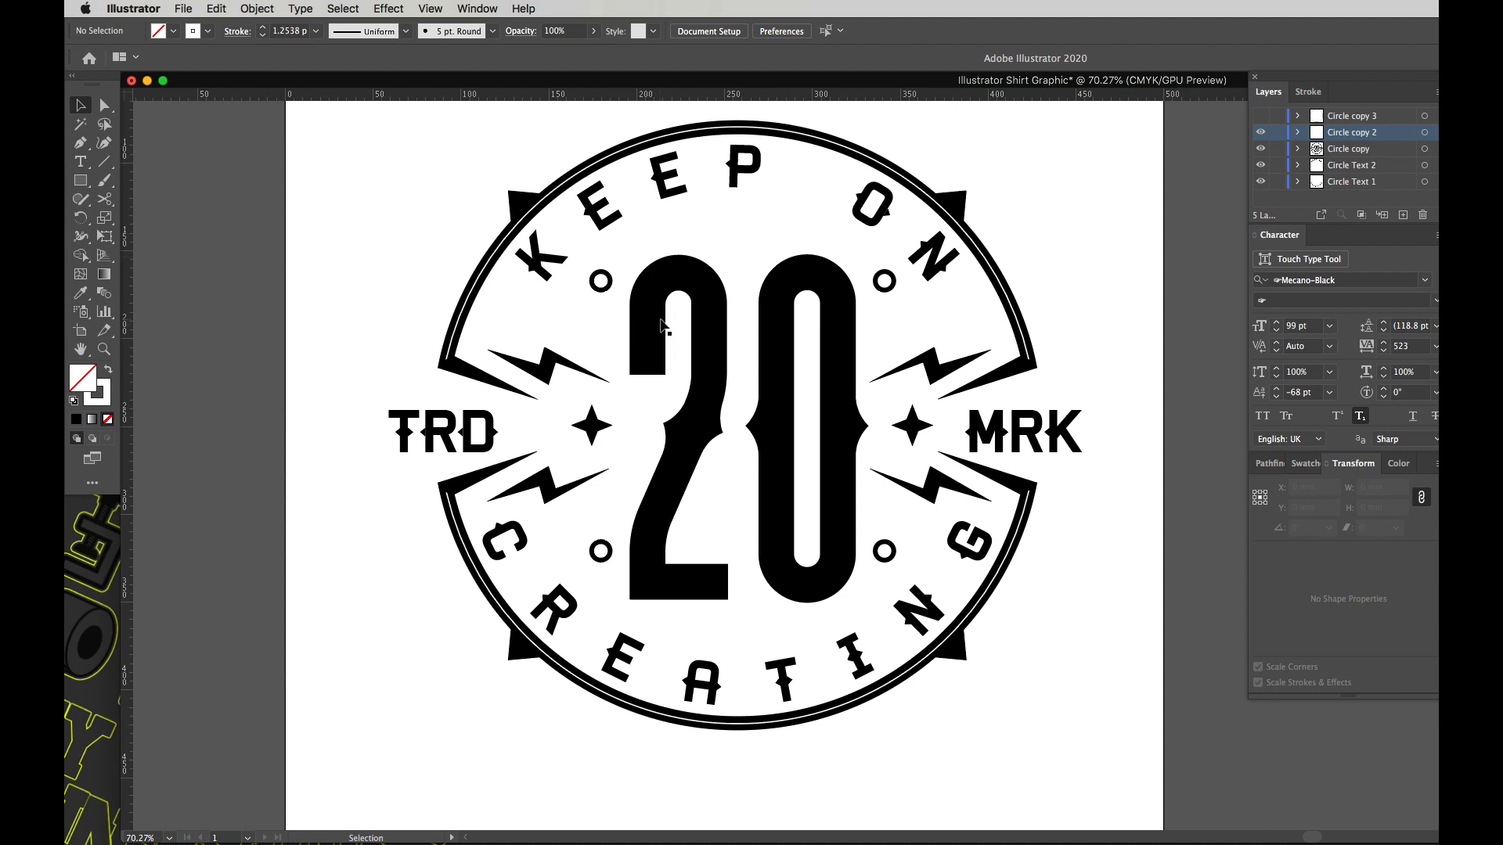
pyautogui.press('p')
pyautogui.click(646, 361)
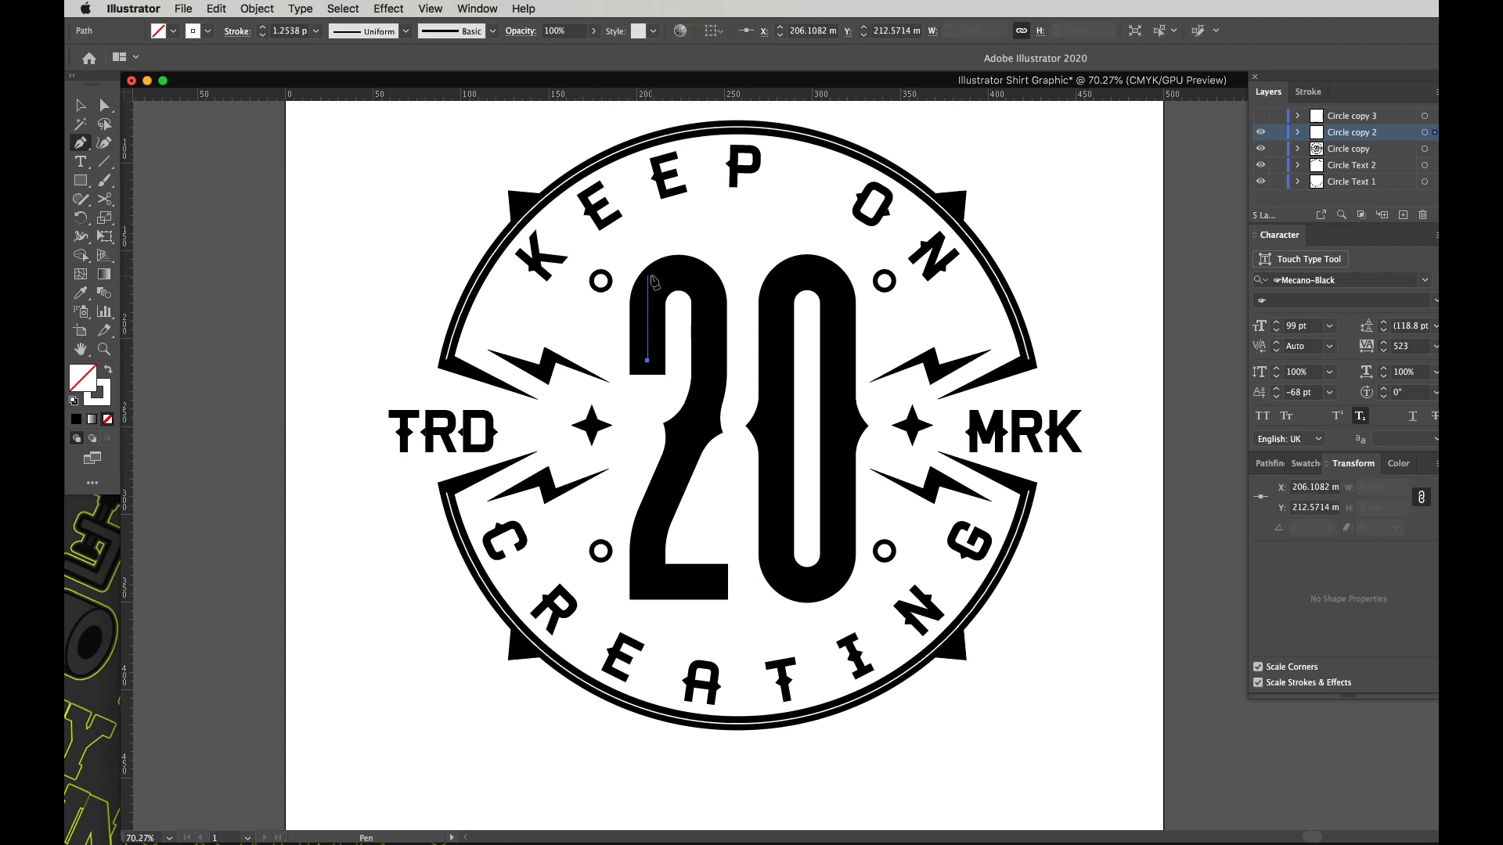
pyautogui.click(708, 276)
pyautogui.click(708, 380)
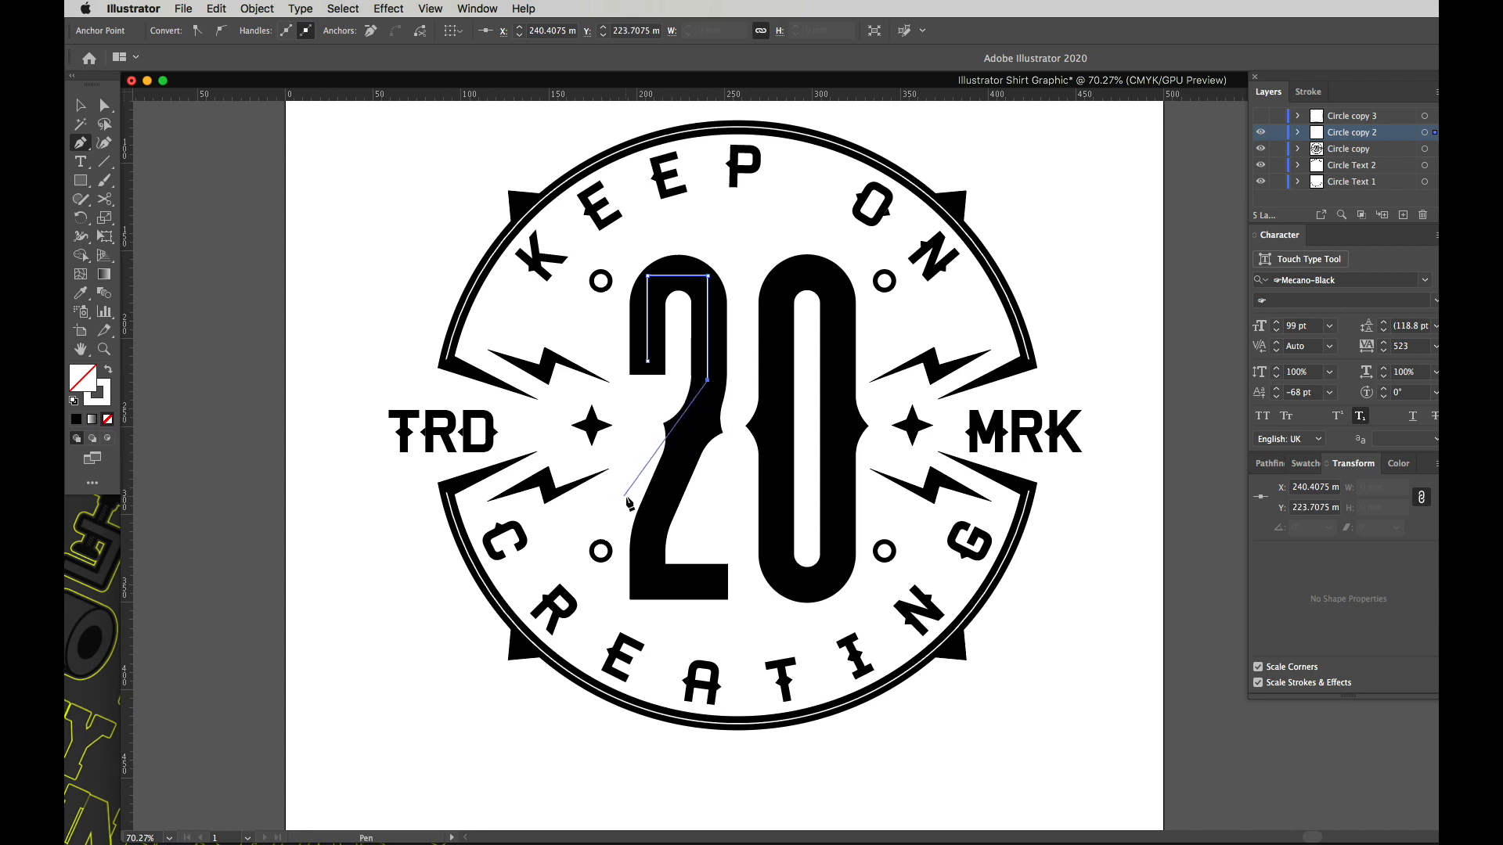
pyautogui.click(649, 535)
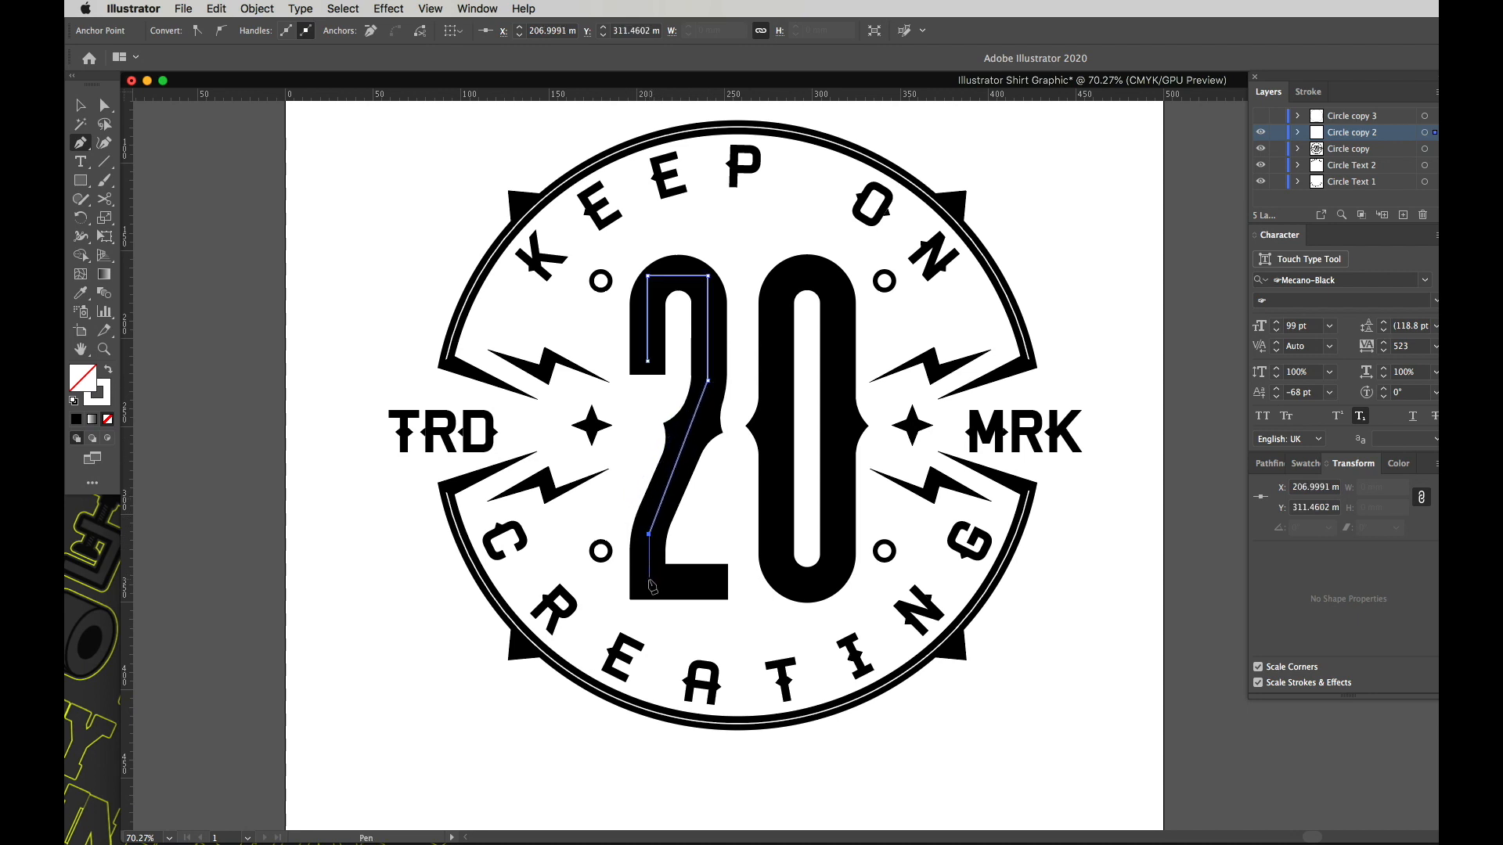
pyautogui.click(649, 583)
pyautogui.click(707, 583)
pyautogui.press('v')
pyautogui.press('a')
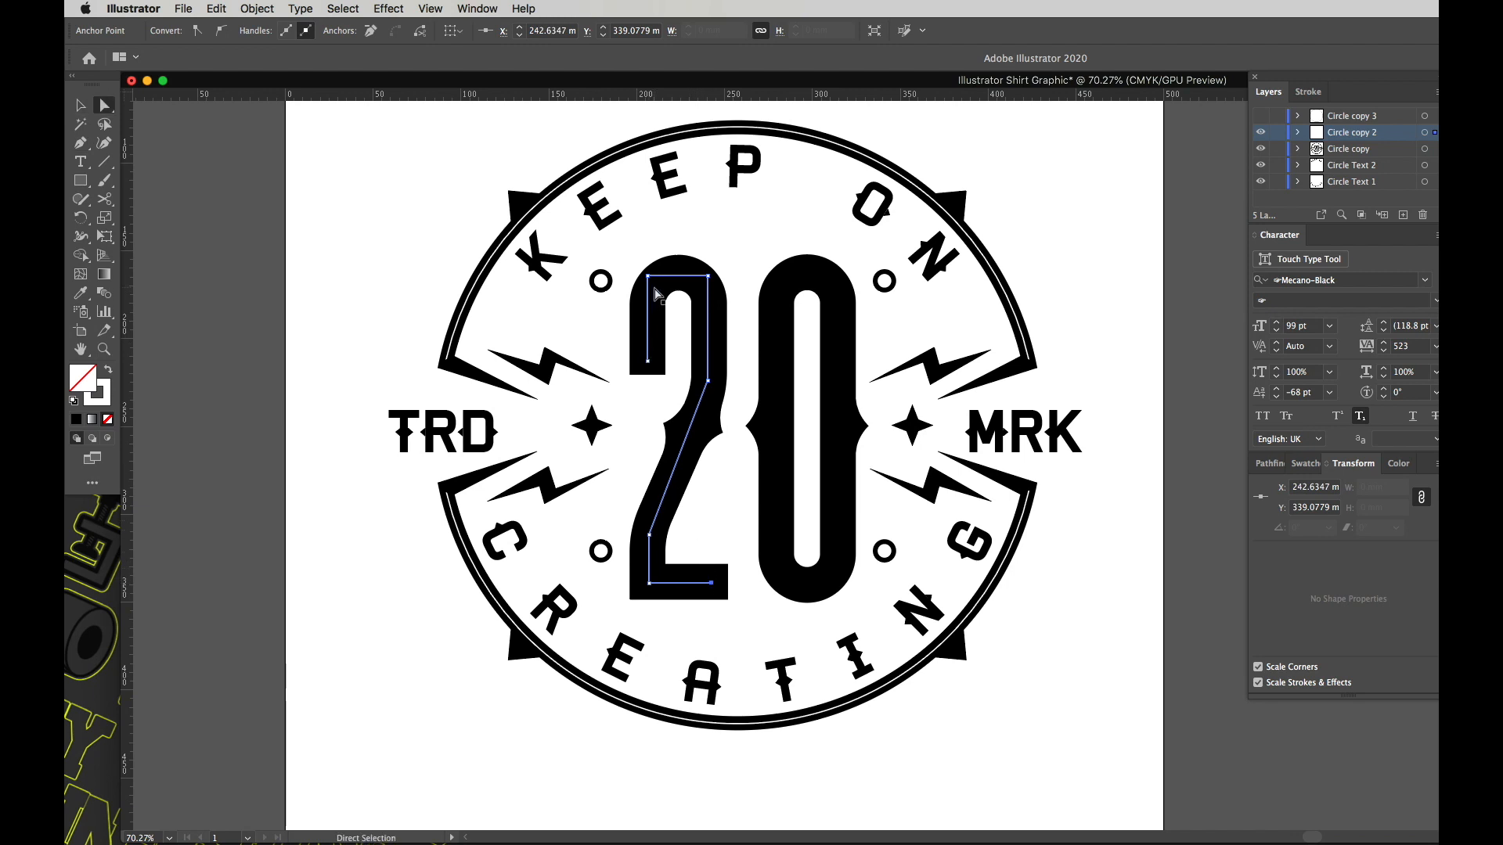
# Step: Round the top corners of the 2's inline path to a radius of about 17.15 mm
pyautogui.click(707, 276)
pyautogui.moveTo(697, 287); pyautogui.dragTo(678, 315)
pyautogui.click(734, 238)
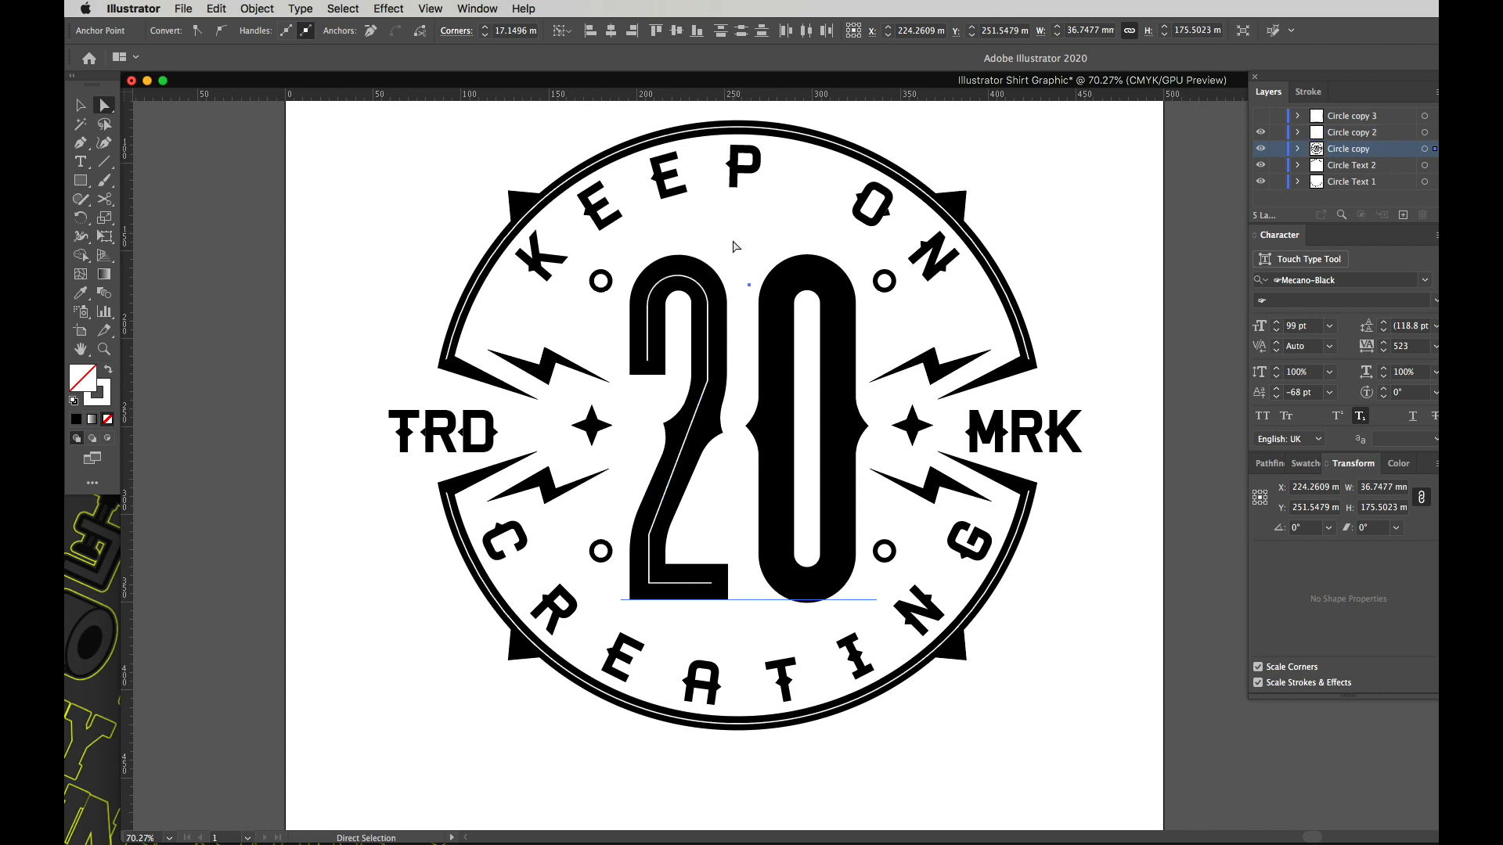
pyautogui.click(706, 305)
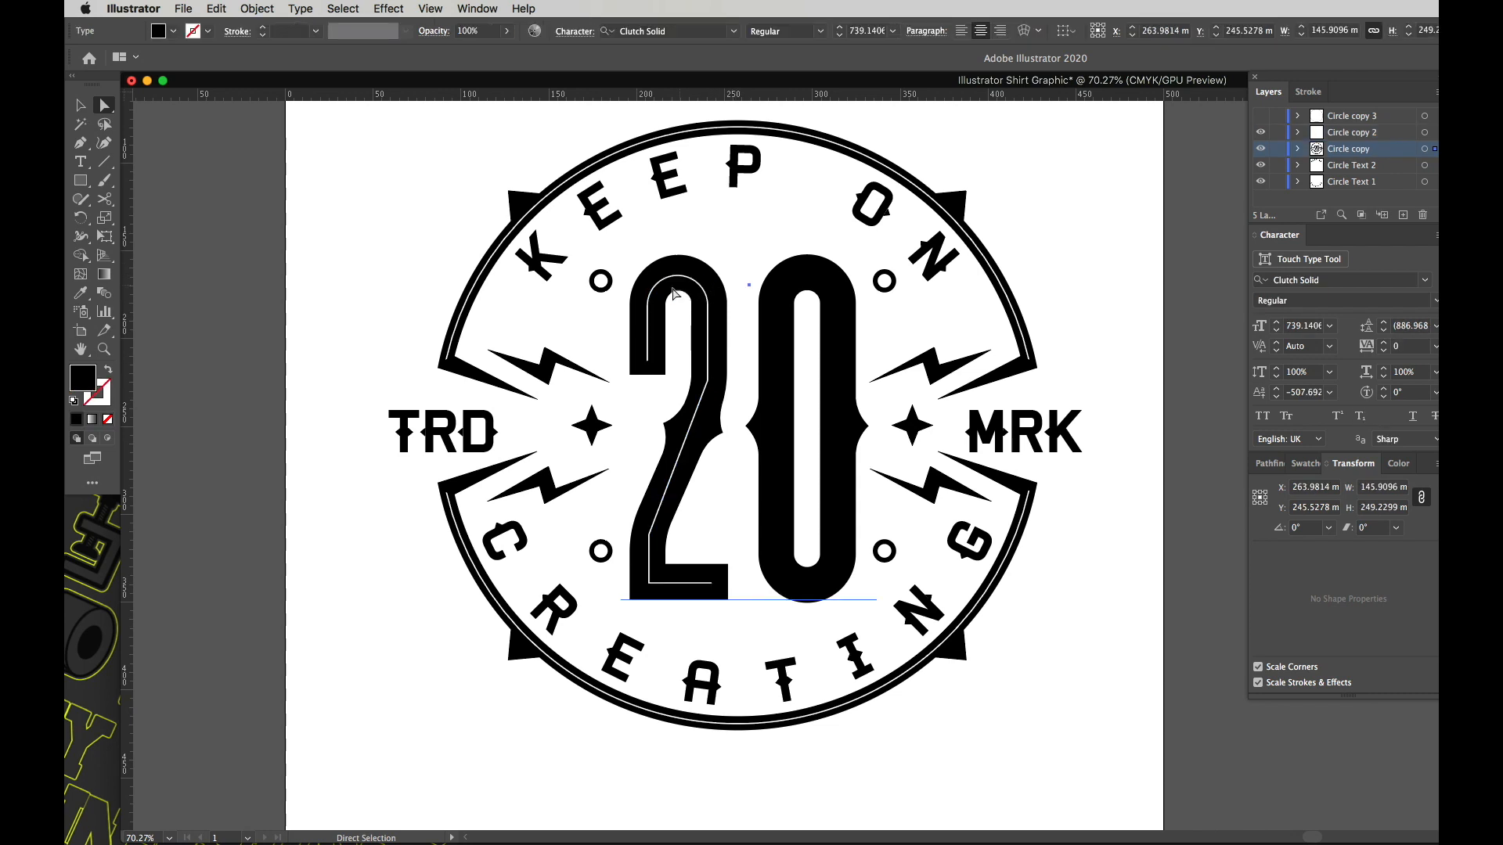
# Step: Round the bend on the 2's inline path where the upright meets the diagonal to a radius of about 23.74 mm
pyautogui.click(707, 380)
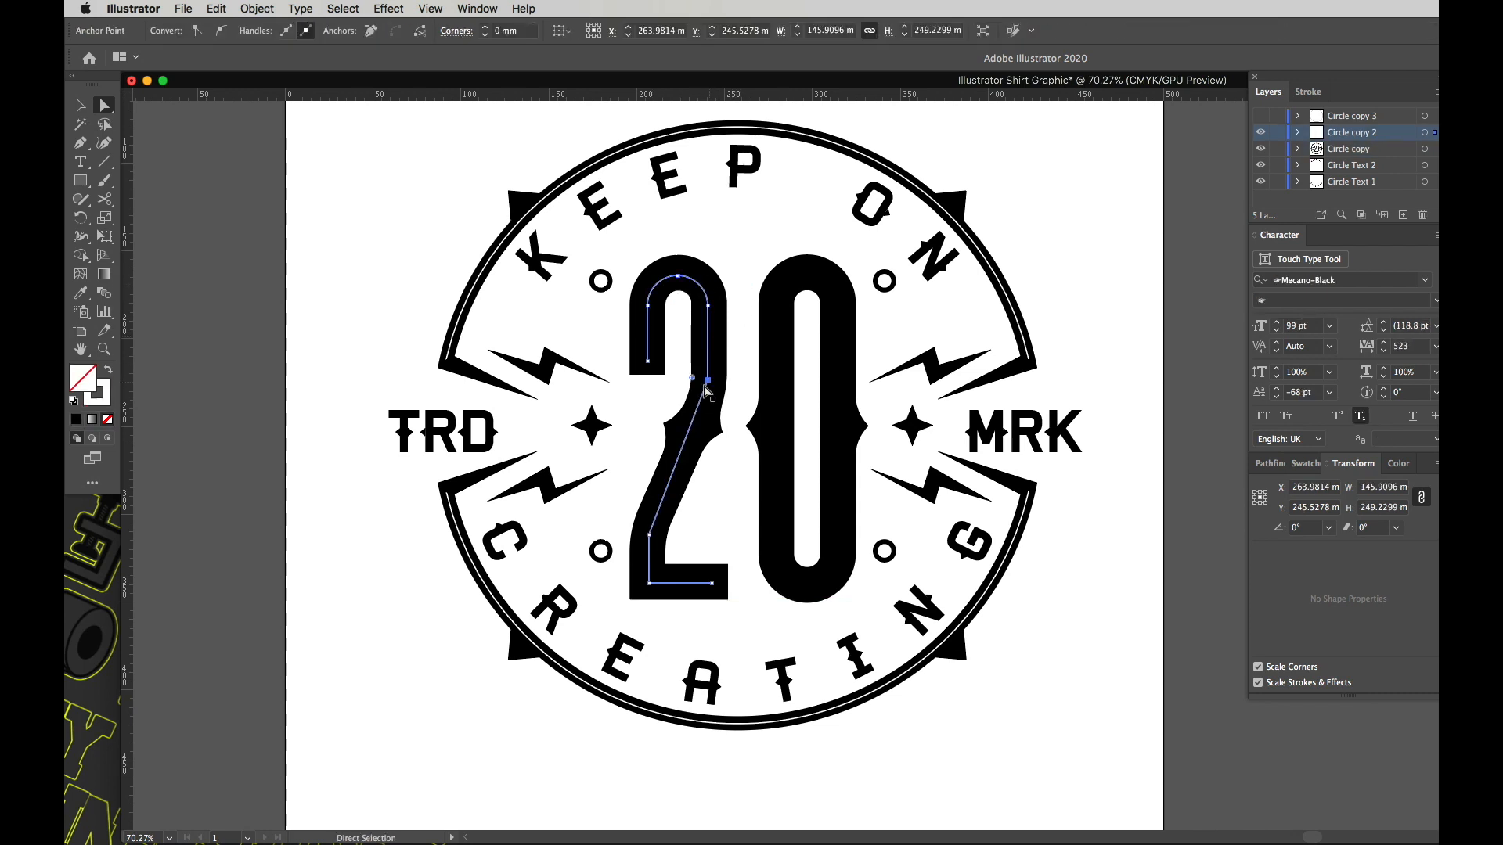
pyautogui.moveTo(693, 381); pyautogui.dragTo(666, 373)
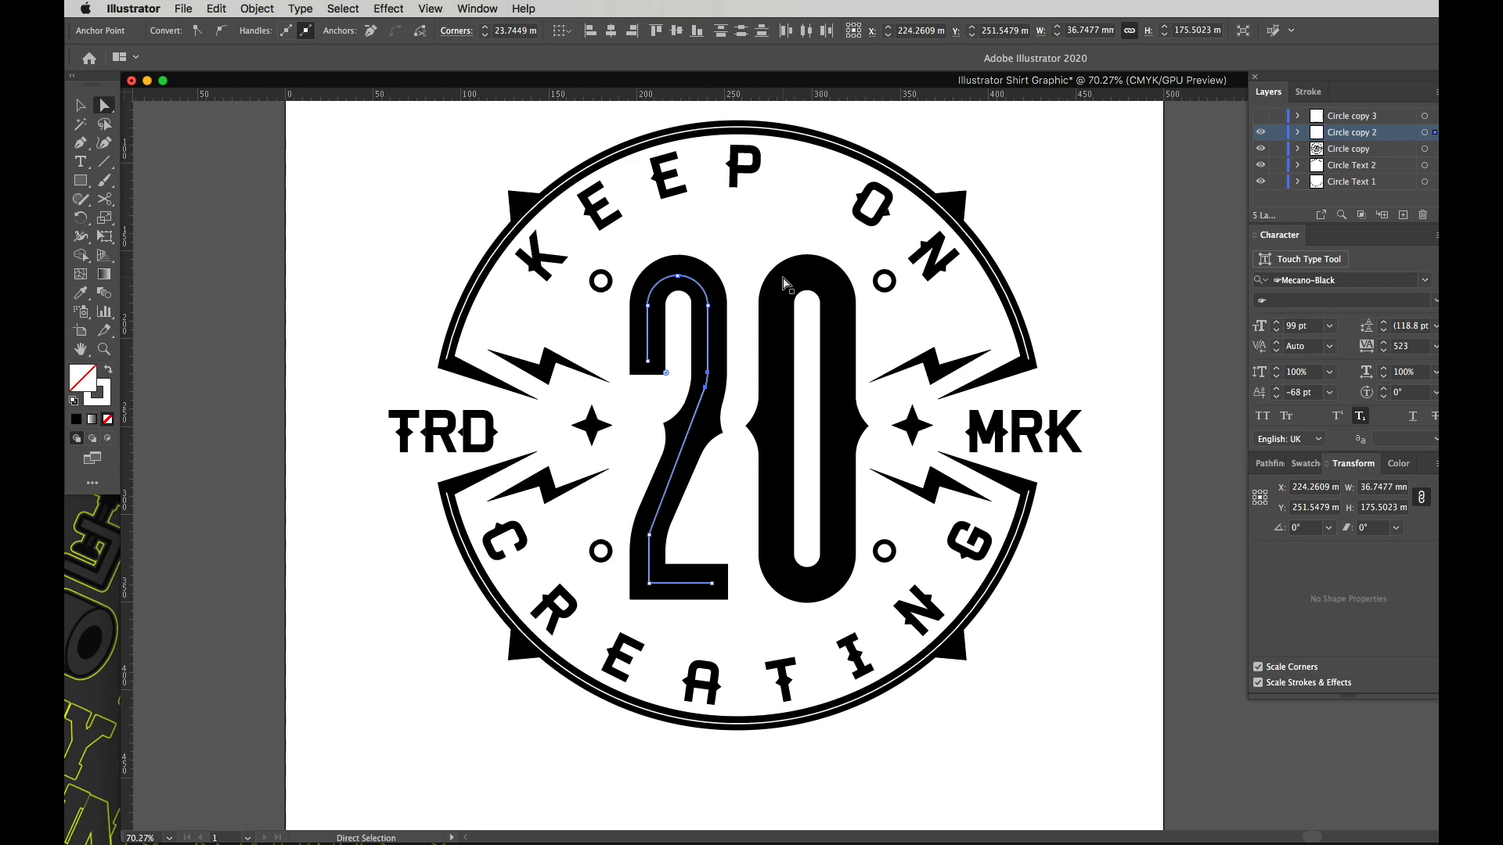
# Step: Draw a white inline rectangle about 33.3 by 173.3 mm through the middle of the 0's thick outline
pyautogui.press('m')
pyautogui.moveTo(778, 275); pyautogui.dragTo(838, 581)
pyautogui.press('e')
pyautogui.moveTo(775, 429); pyautogui.dragTo(779, 429)
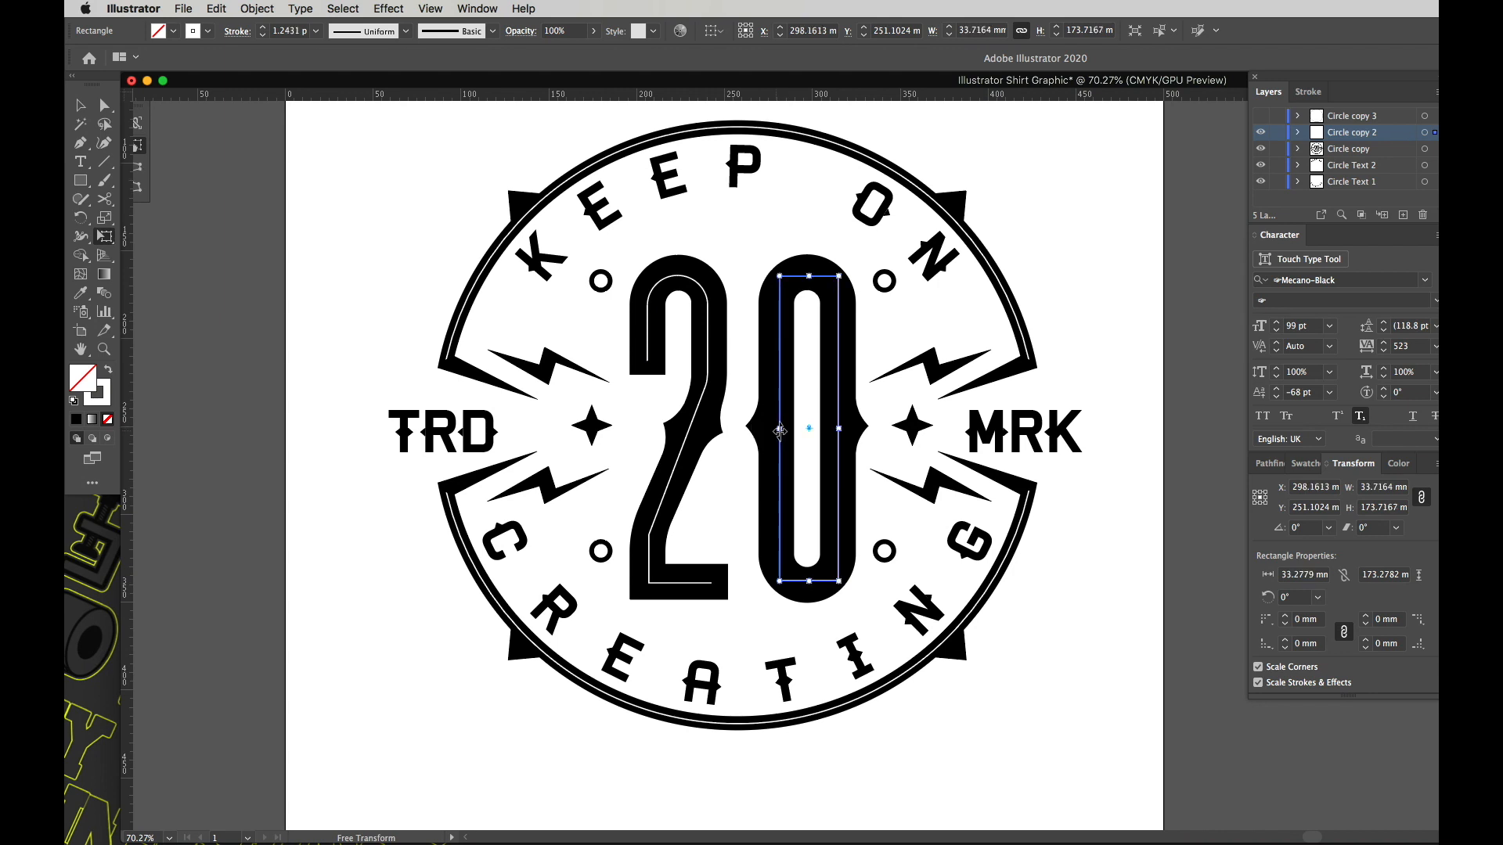
# Step: Round all four corners of the 0's inline rectangle to a radius of about 16.64 mm
pyautogui.press('v')
pyautogui.press('a')
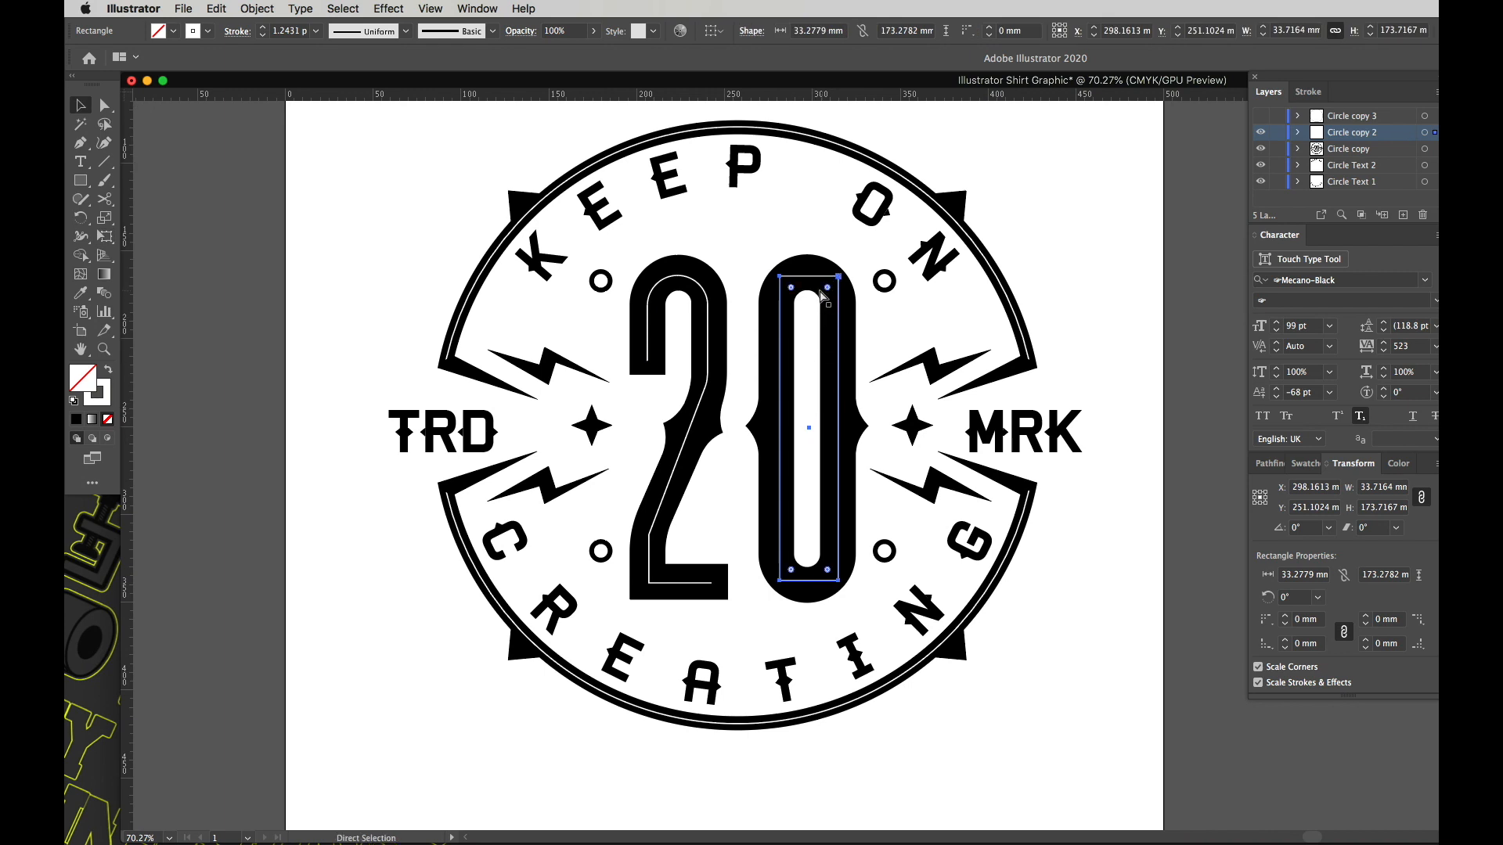
pyautogui.moveTo(827, 289); pyautogui.dragTo(797, 357)
pyautogui.press('v')
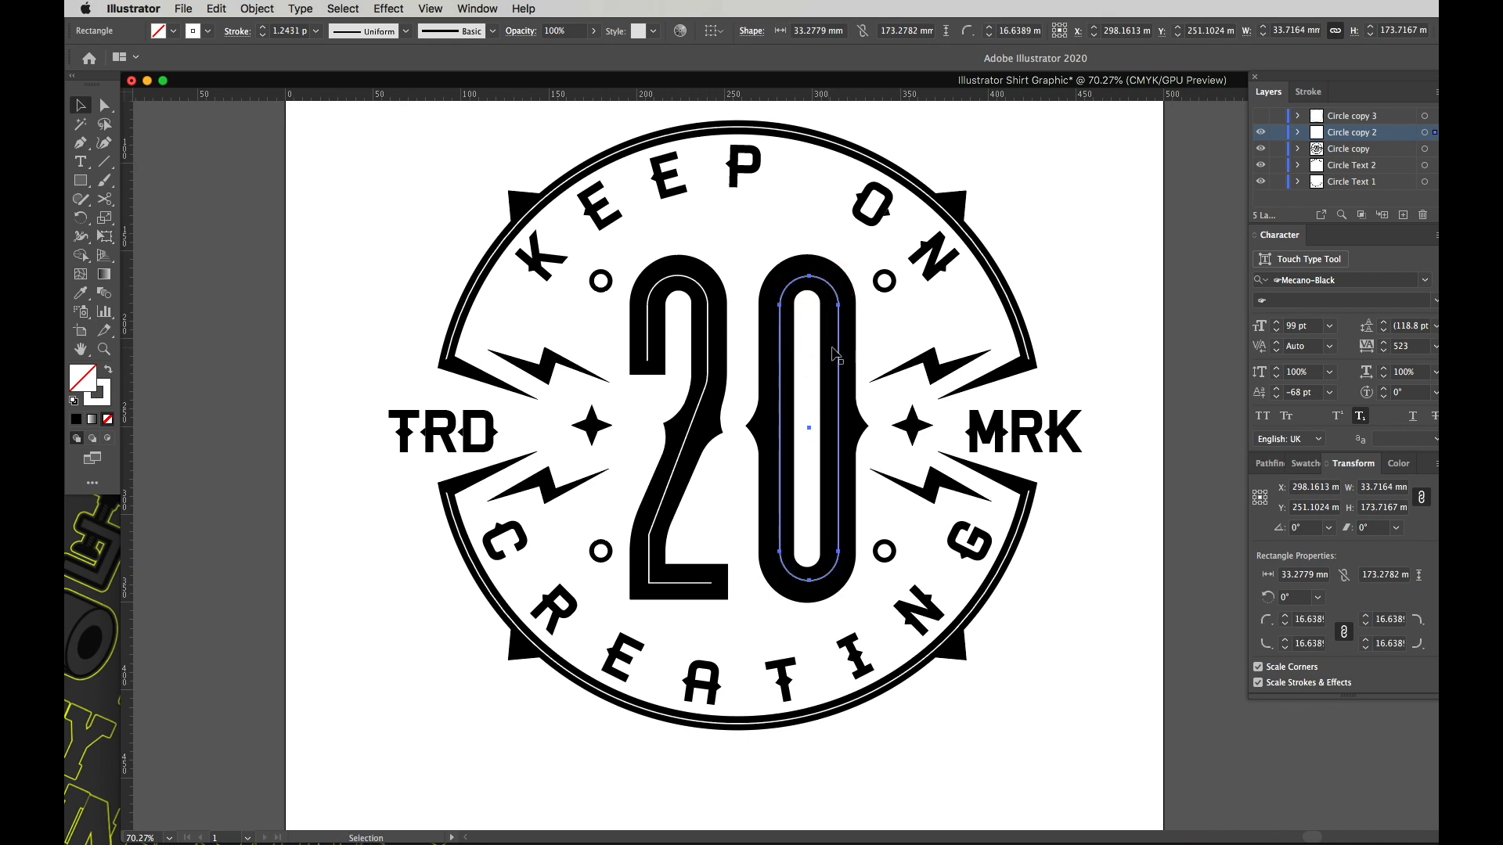
# Step: Nudge the 0's rounded inline path slightly left to centre it within the numeral's black outline, and deselect it
pyautogui.click(835, 352)
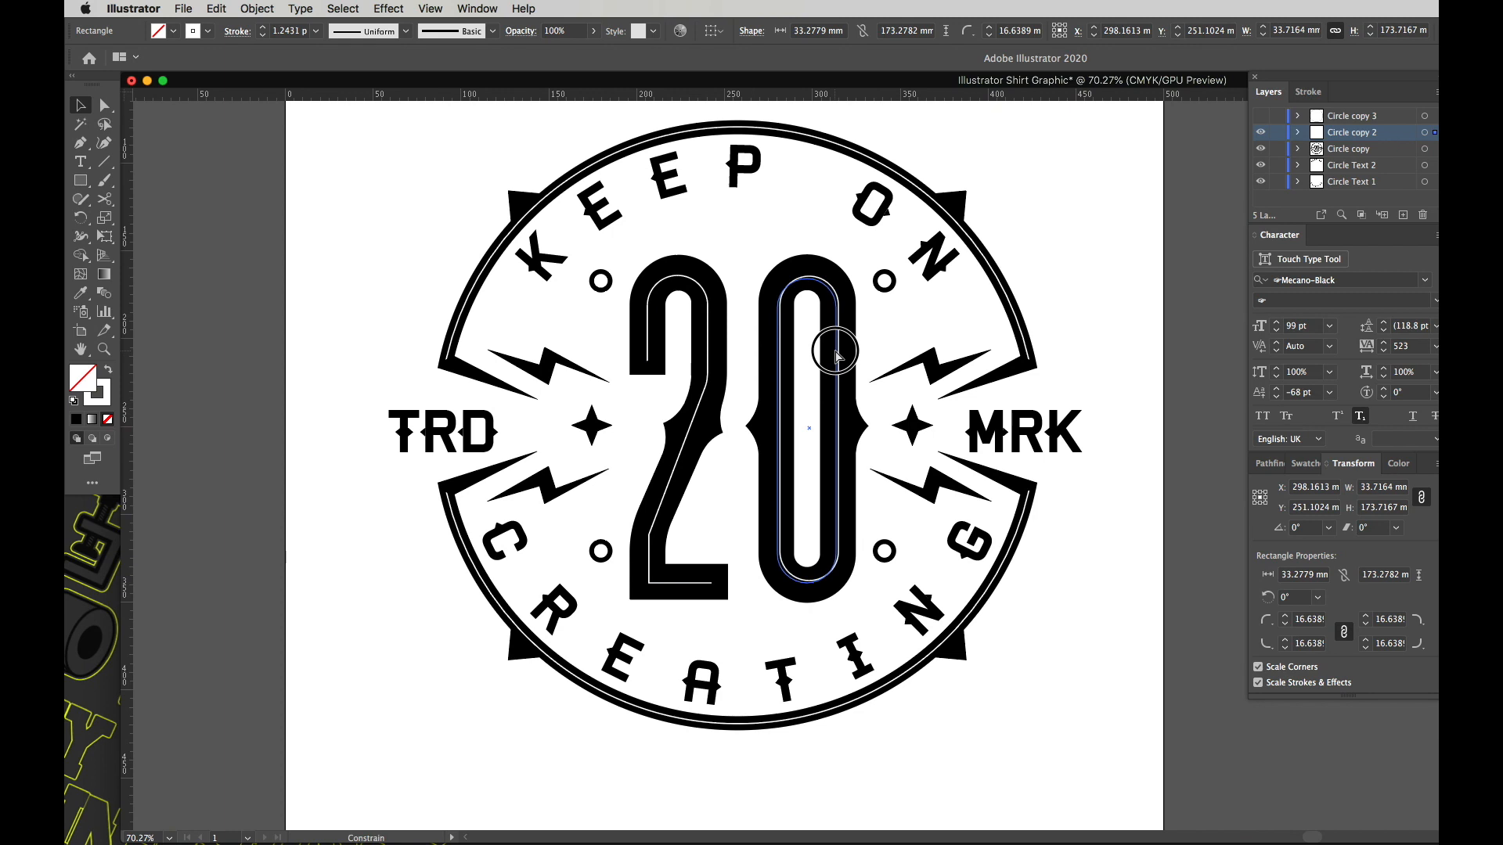
pyautogui.moveTo(836, 349); pyautogui.dragTo(834, 349)
pyautogui.click(1061, 283)
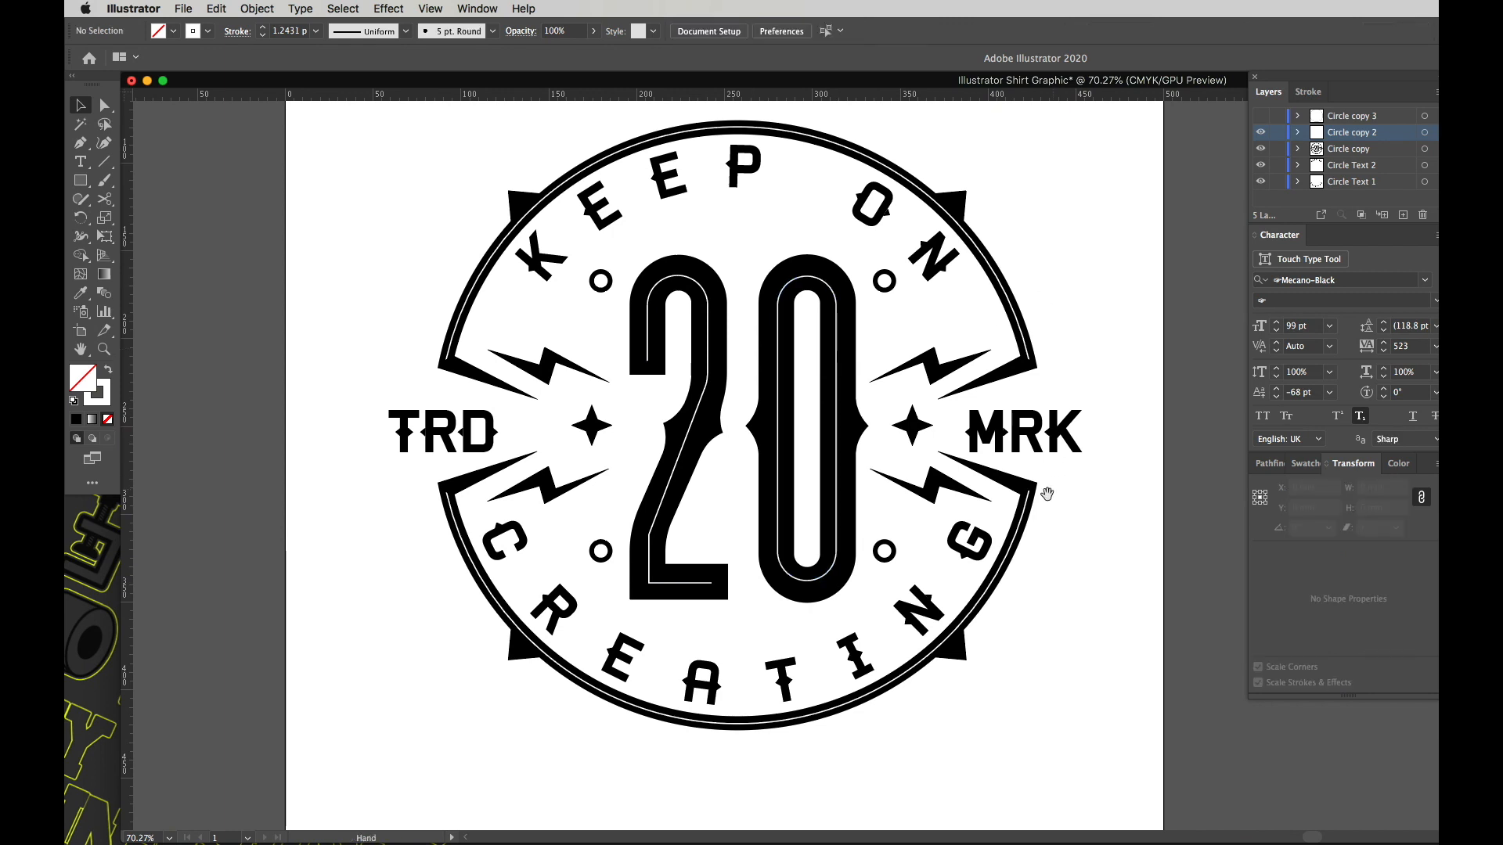
pyautogui.moveTo(1111, 455); pyautogui.dragTo(1096, 455)
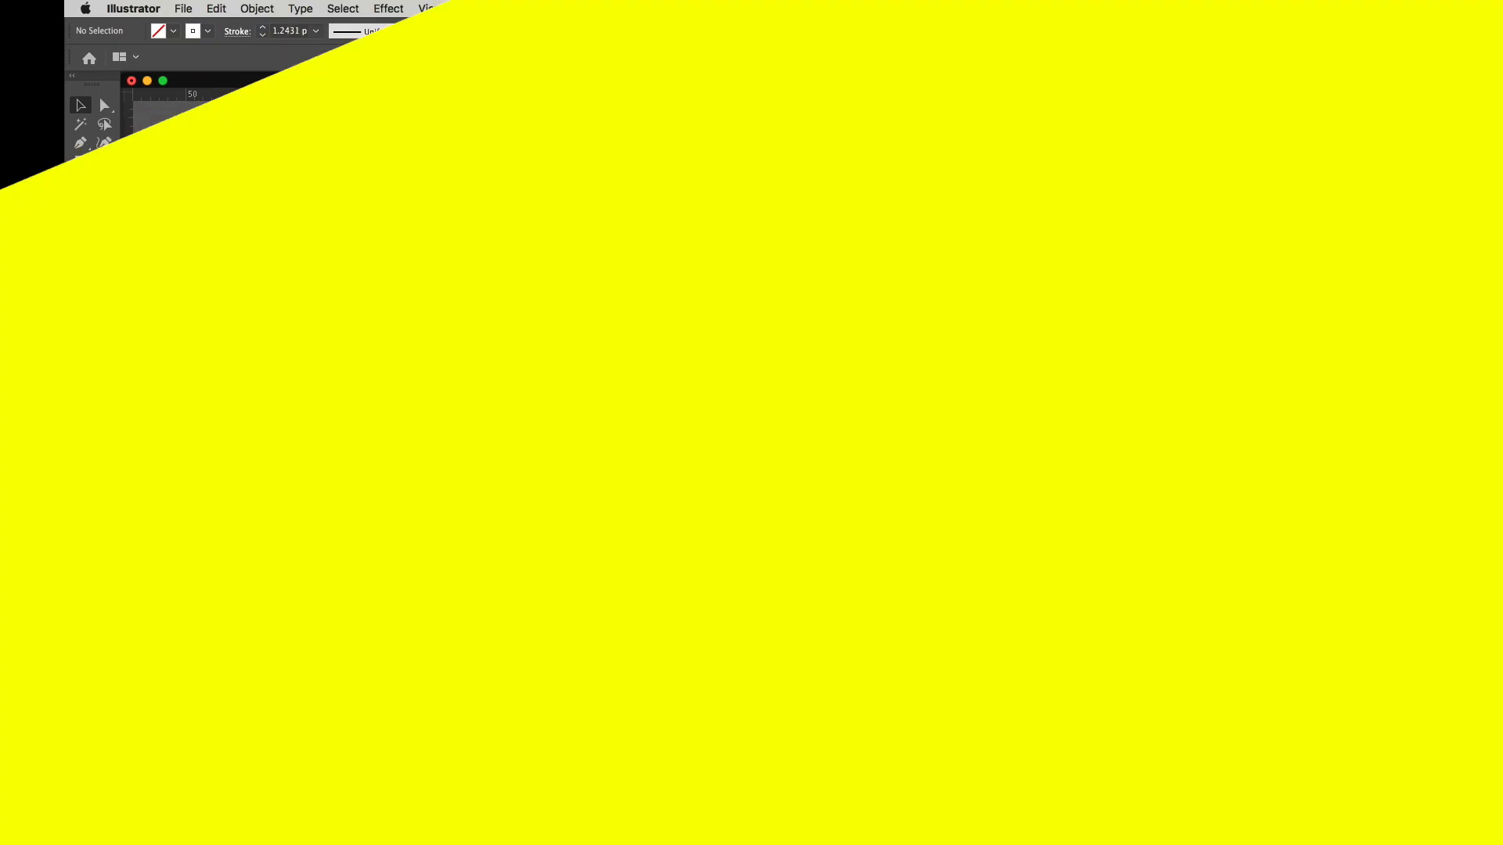